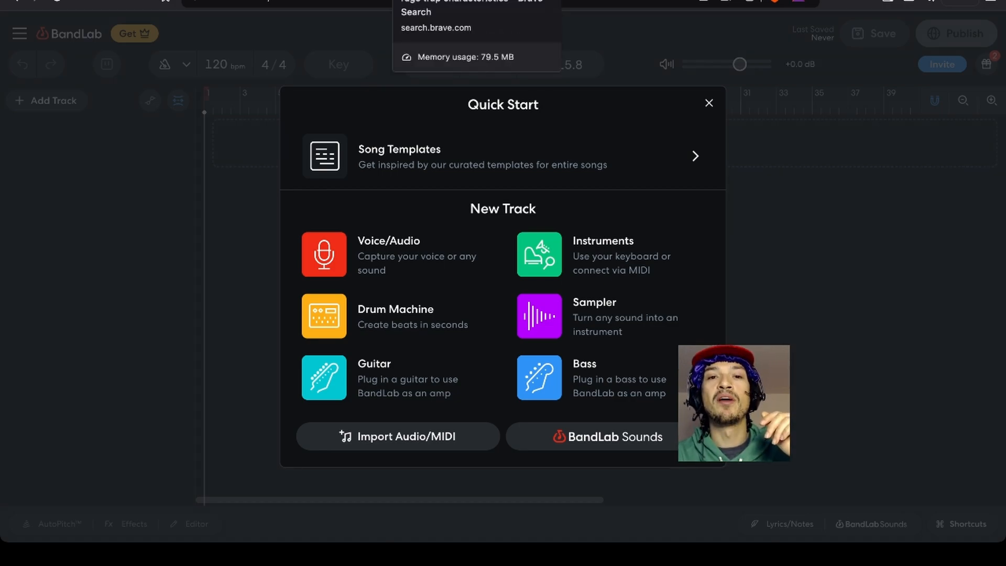
- Switch to the browser research pages and review the rage trap characteristics answer and the Musical Key Characteristics page
click(419, 0)
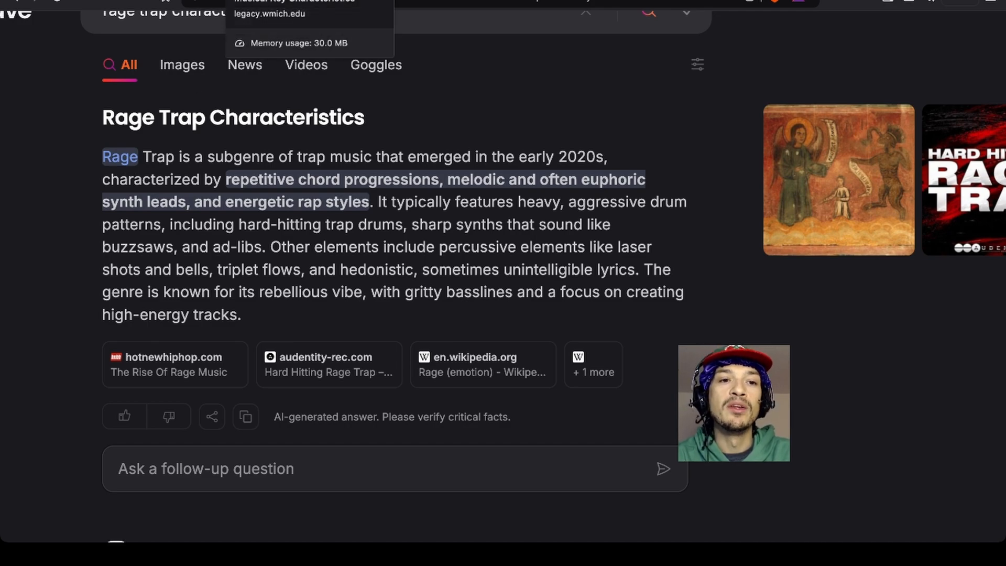
click(125, 0)
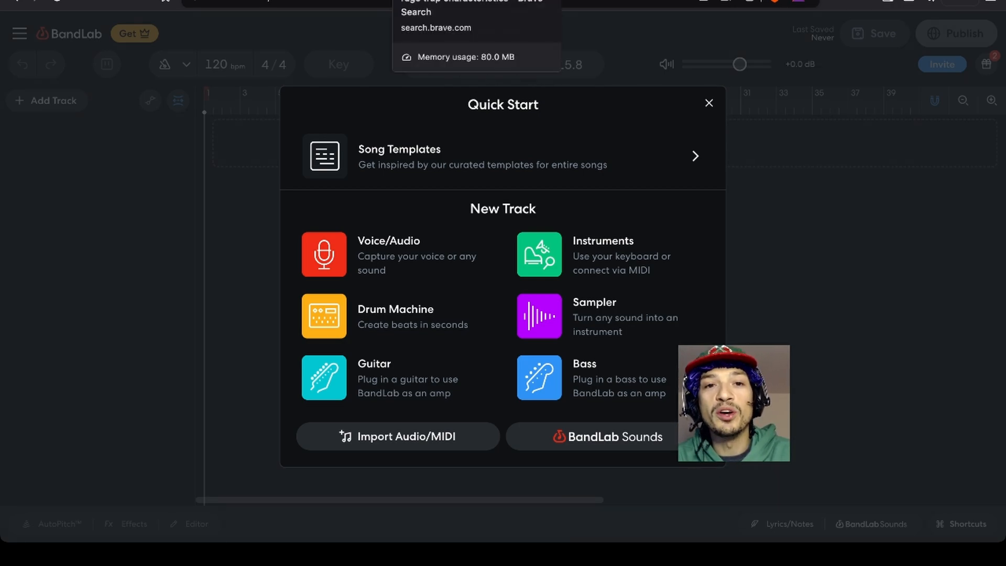
click(445, 1)
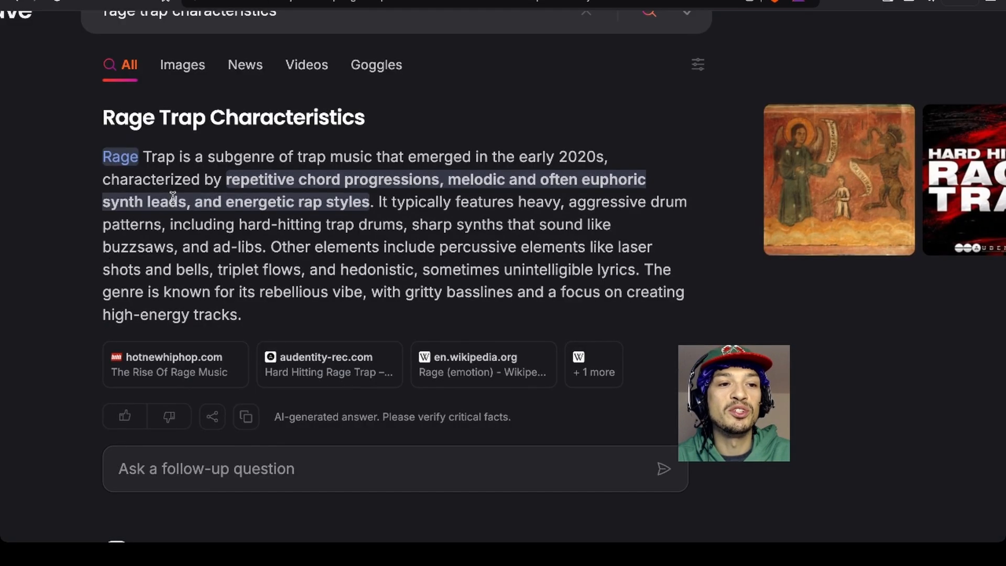
scroll(210, 149, up, 1)
scroll(210, 150, left, 2)
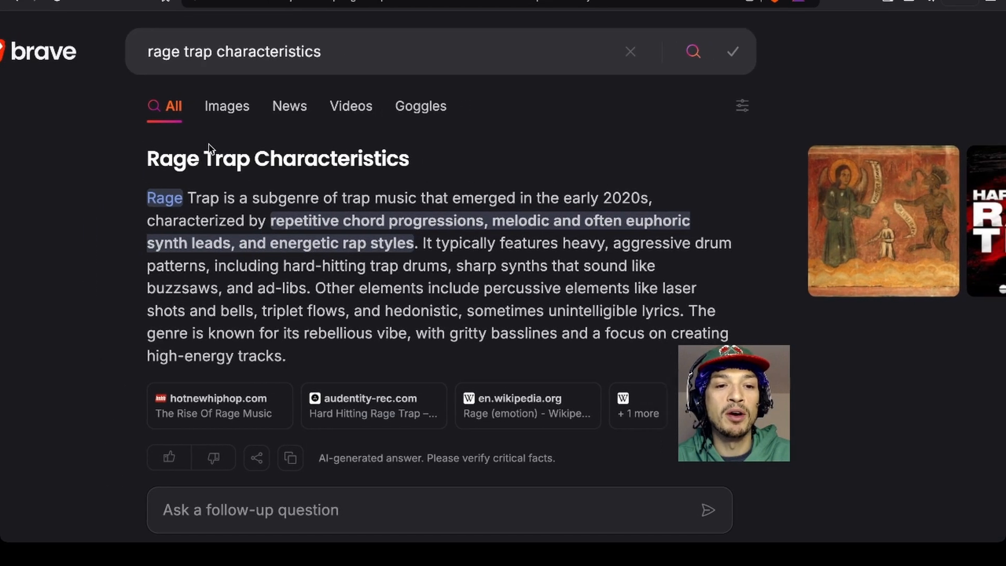
scroll(209, 152, down, 2)
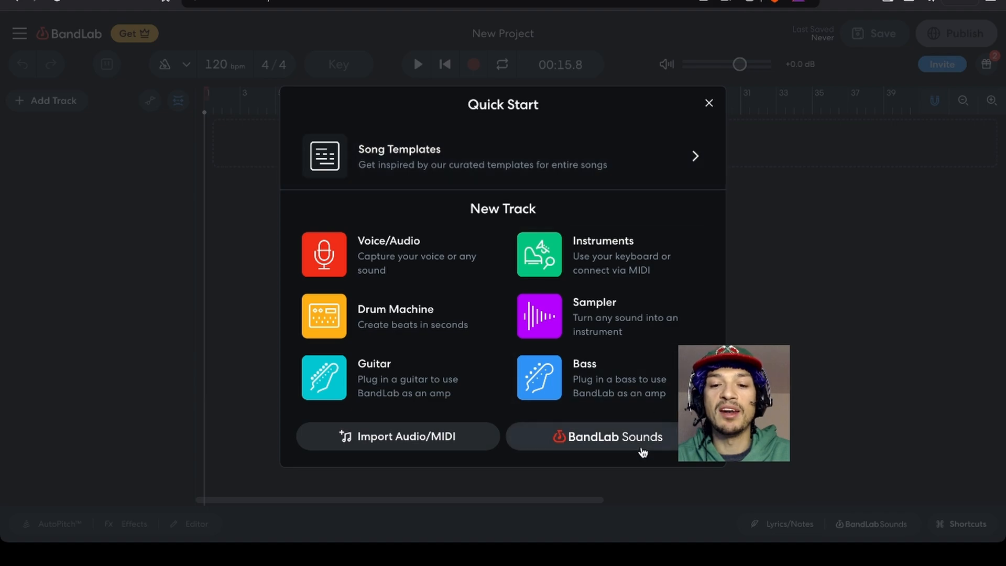
- Try to load the BandLab Sounds library in the new project, also opening Lyrics/Notes and the keyboard shortcuts list
click(632, 445)
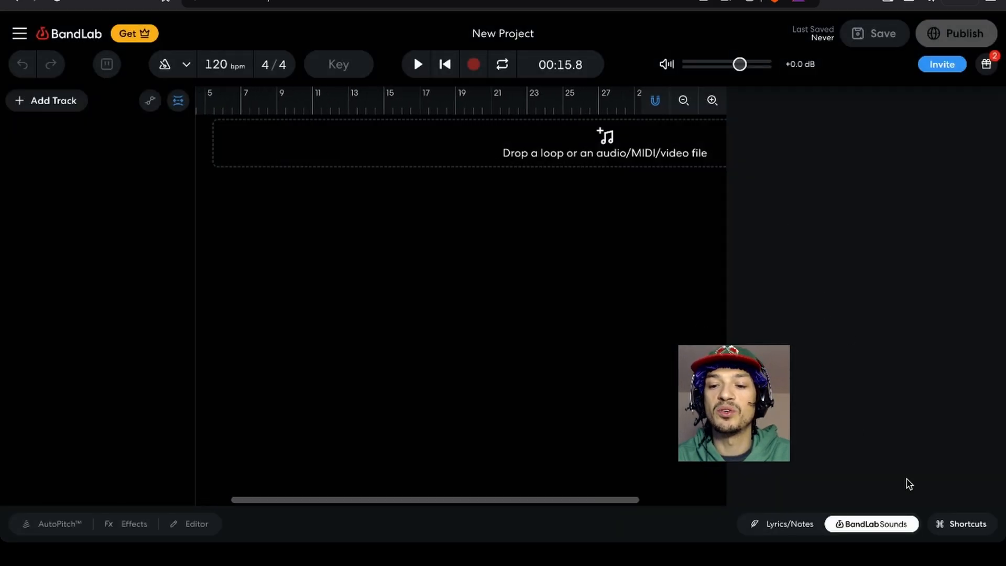
click(889, 526)
click(888, 525)
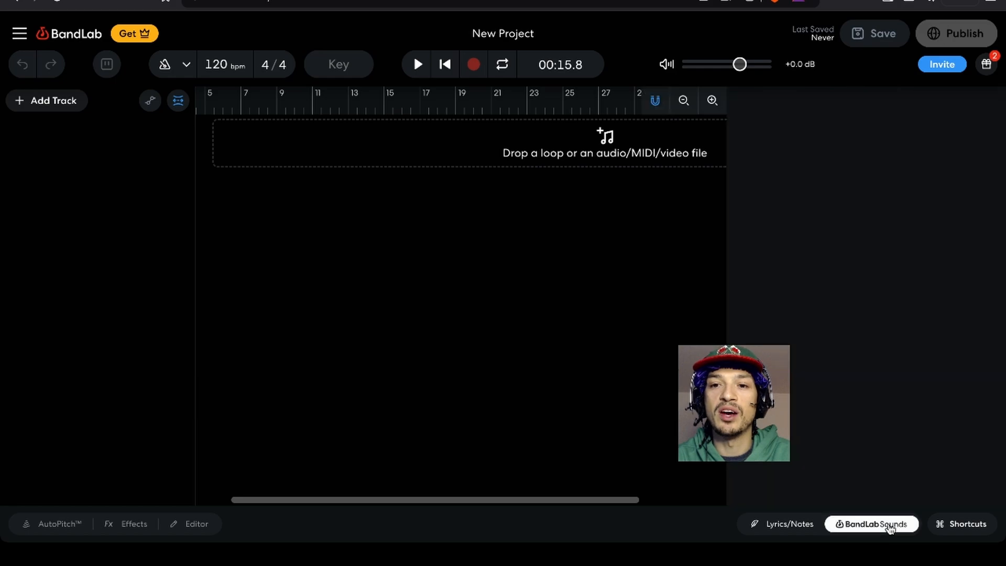
click(889, 525)
click(888, 525)
click(786, 526)
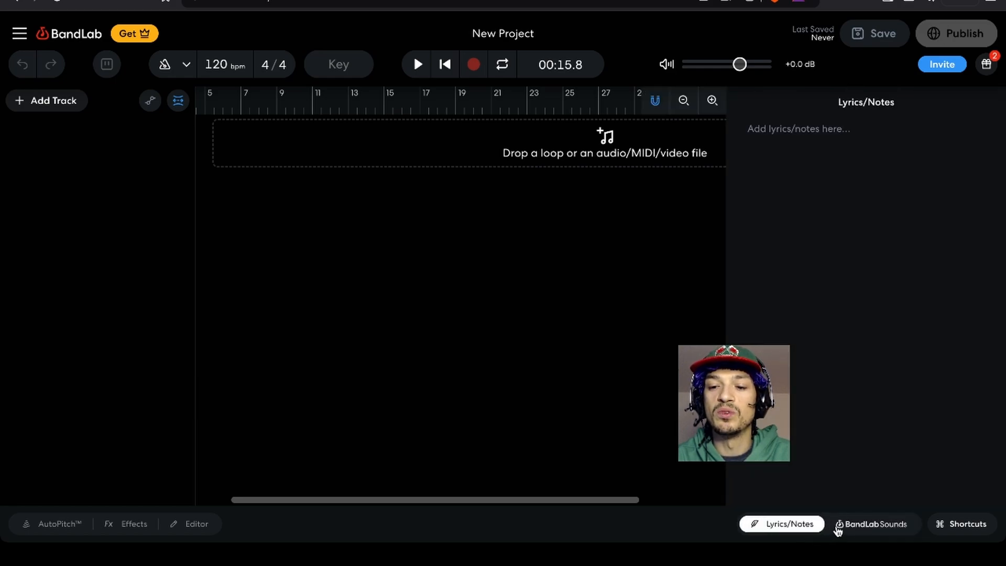
click(859, 524)
click(977, 528)
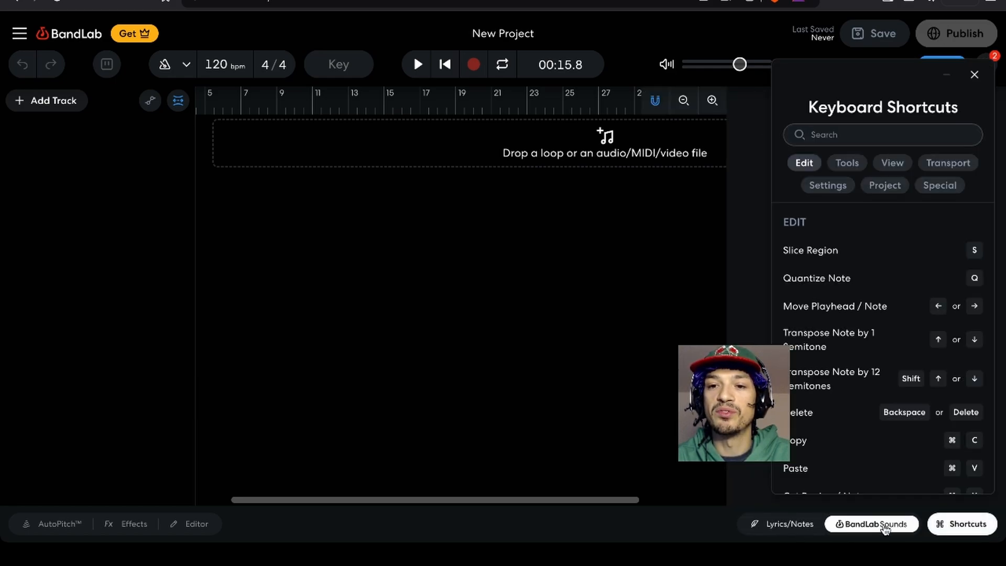
click(865, 518)
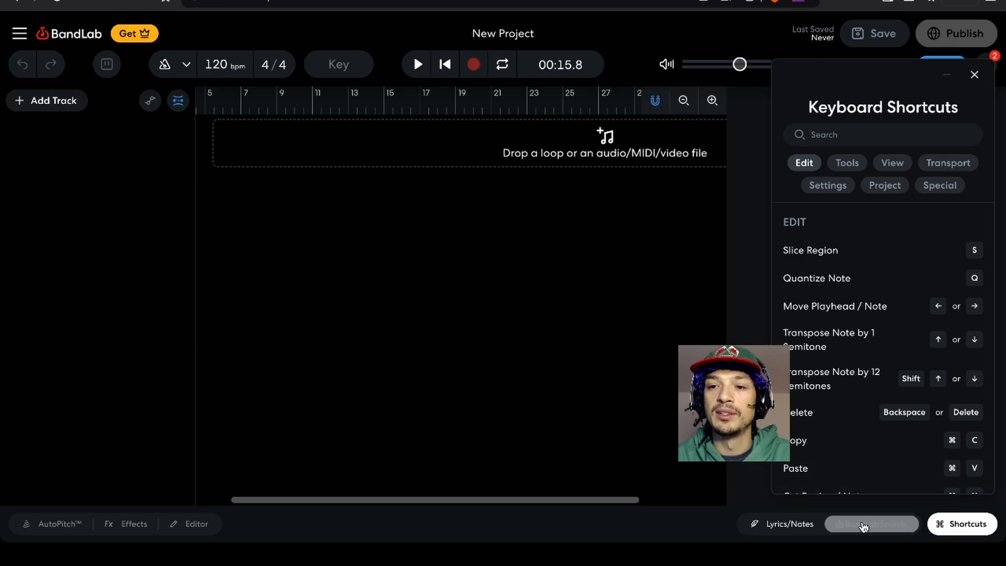
click(975, 74)
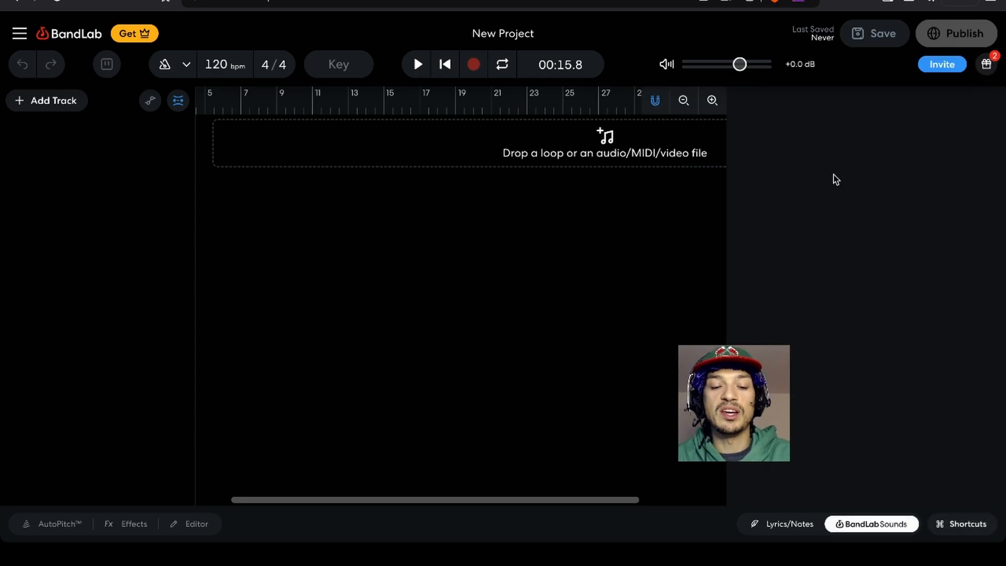
- Reload the project page, open BandLab Sounds from Quick Start and search the packs for "rage"
key(super+r)
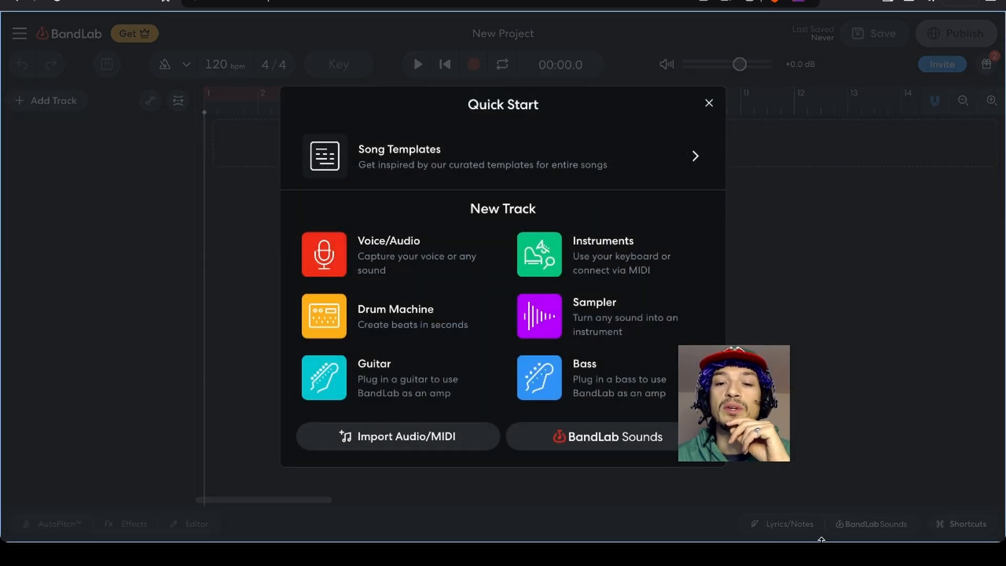
click(622, 444)
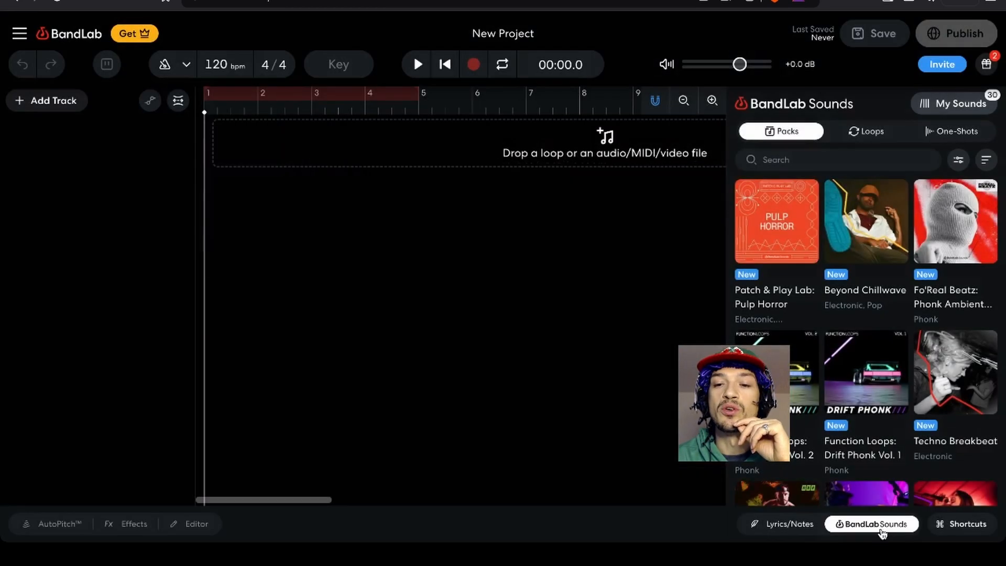
click(811, 161)
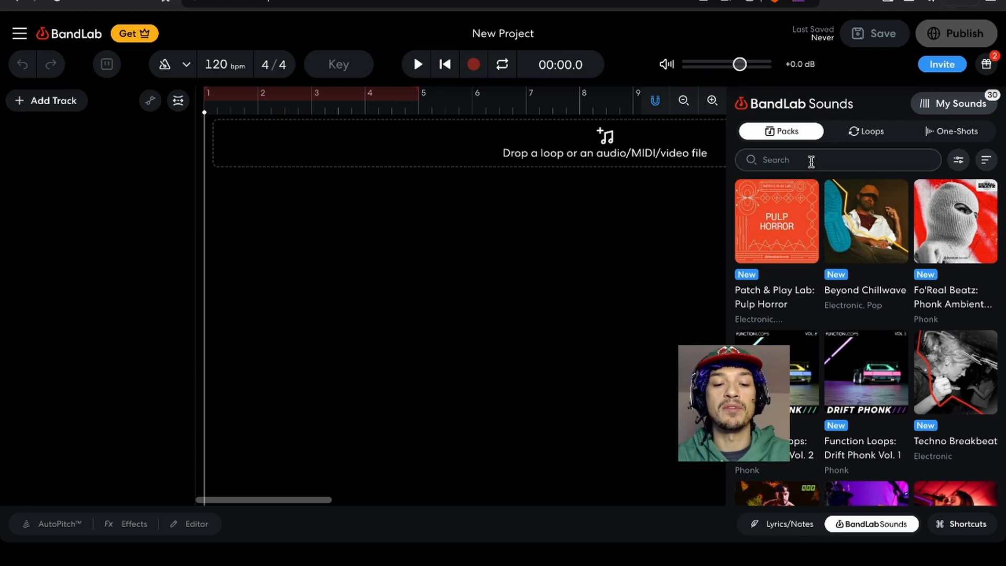
text(rage)
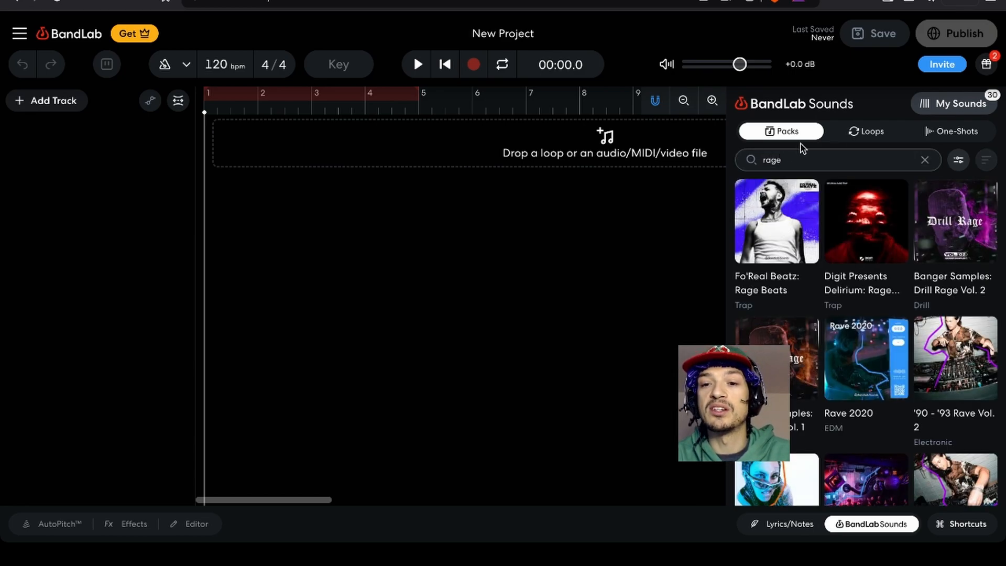
- Search the BandLab Sounds packs for "soul", "rock", "rage" and "post punk" in turn
click(855, 525)
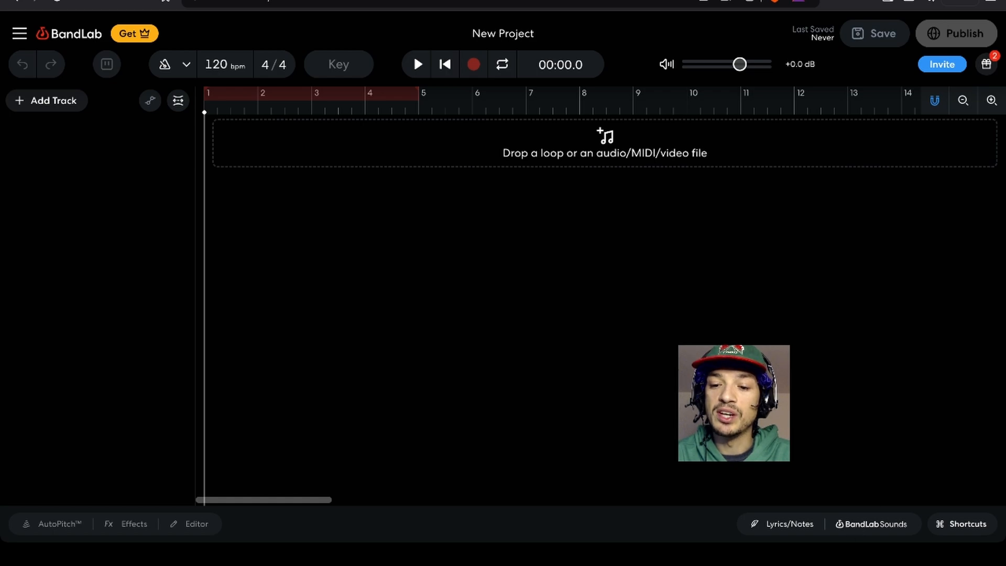
click(860, 523)
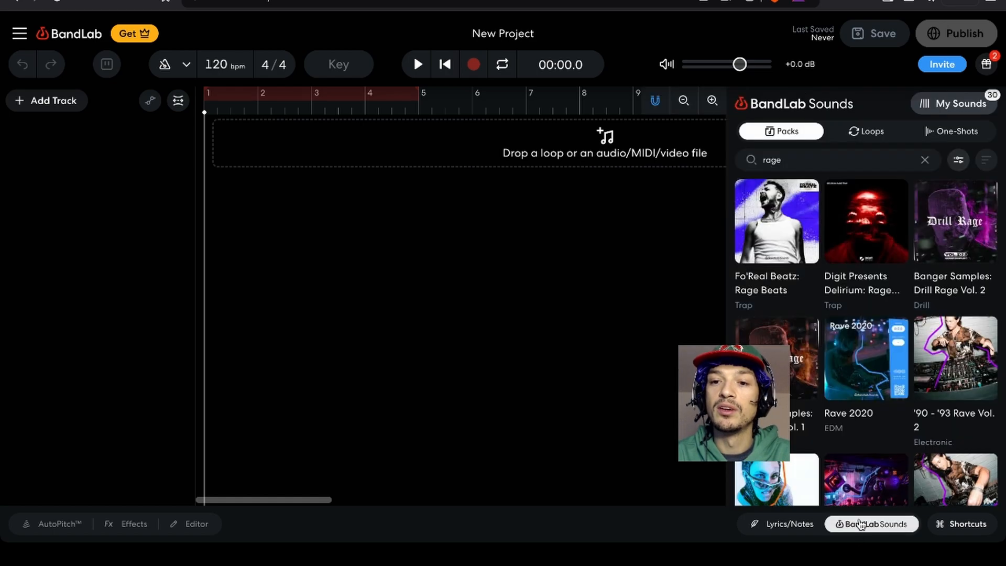
click(790, 159)
drag(790, 160, 745, 157)
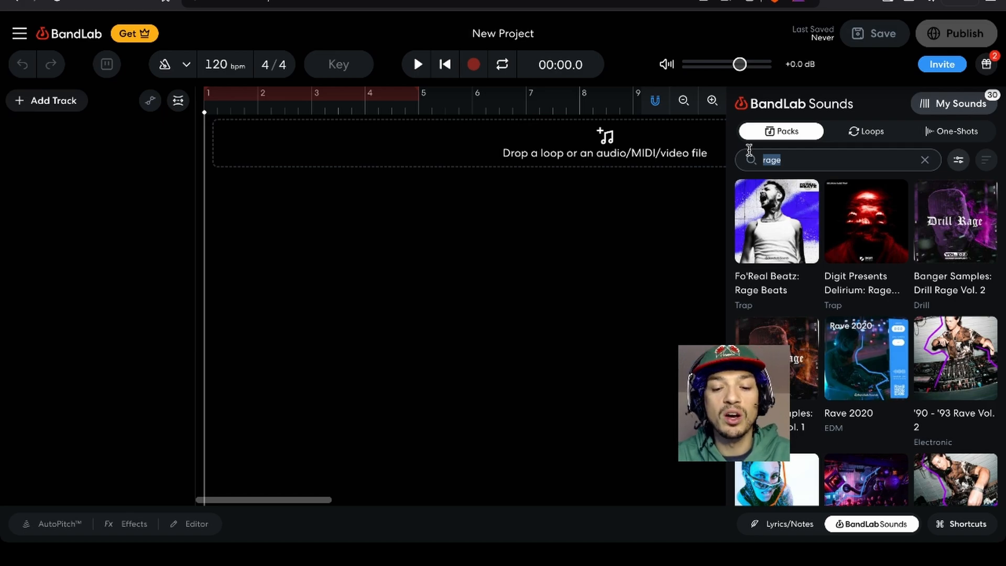
text(soul)
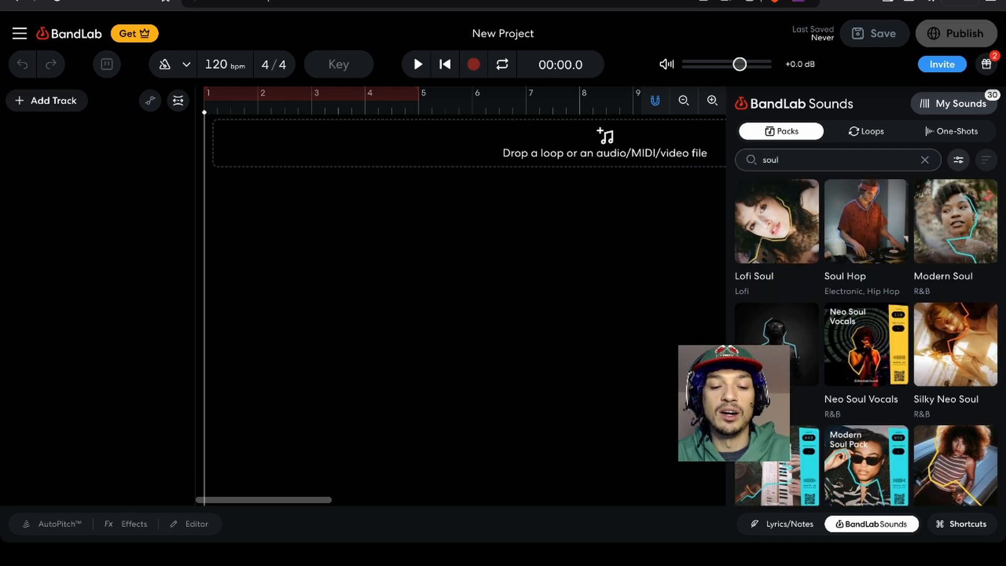
key(ctrl+a)
text(rock)
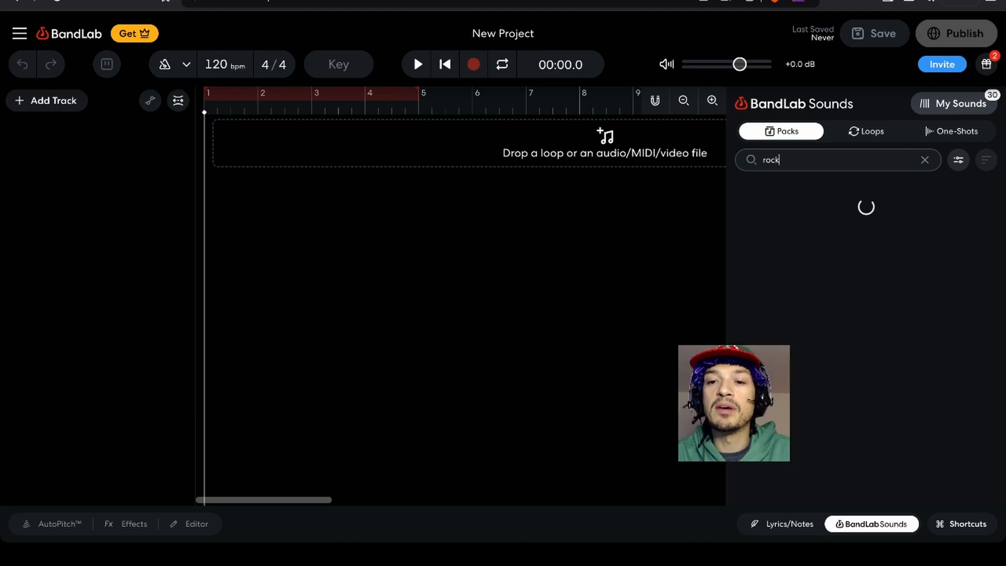
key(ctrl+a)
text(rage)
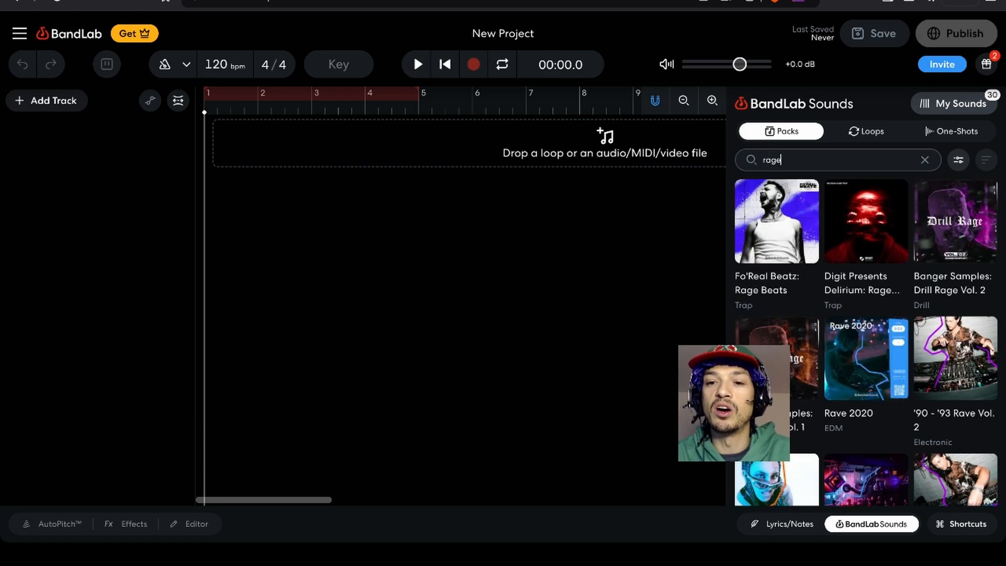
key(ctrl+a)
text(post punk)
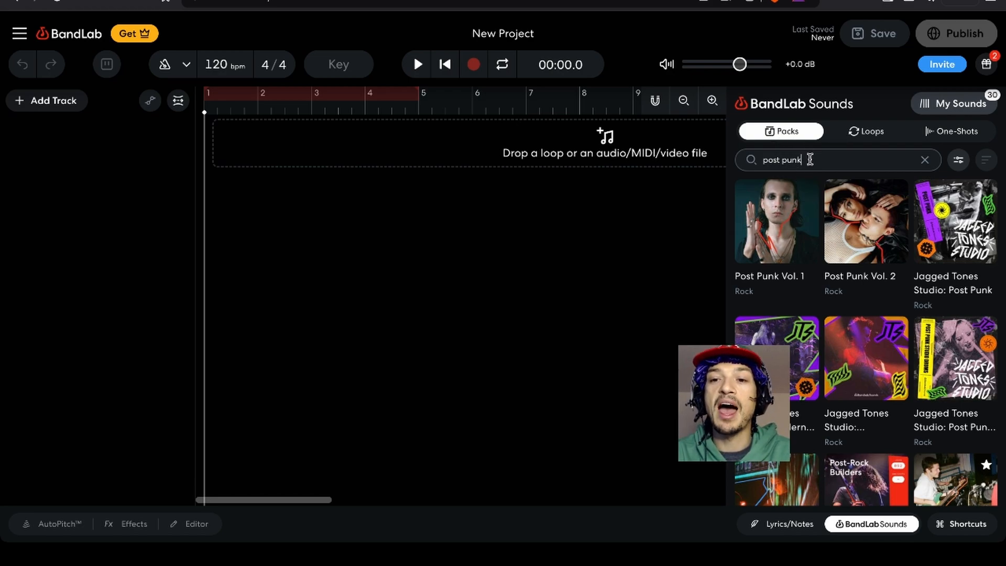
- Replace the pack search term with "rage trap"
drag(806, 157, 784, 124)
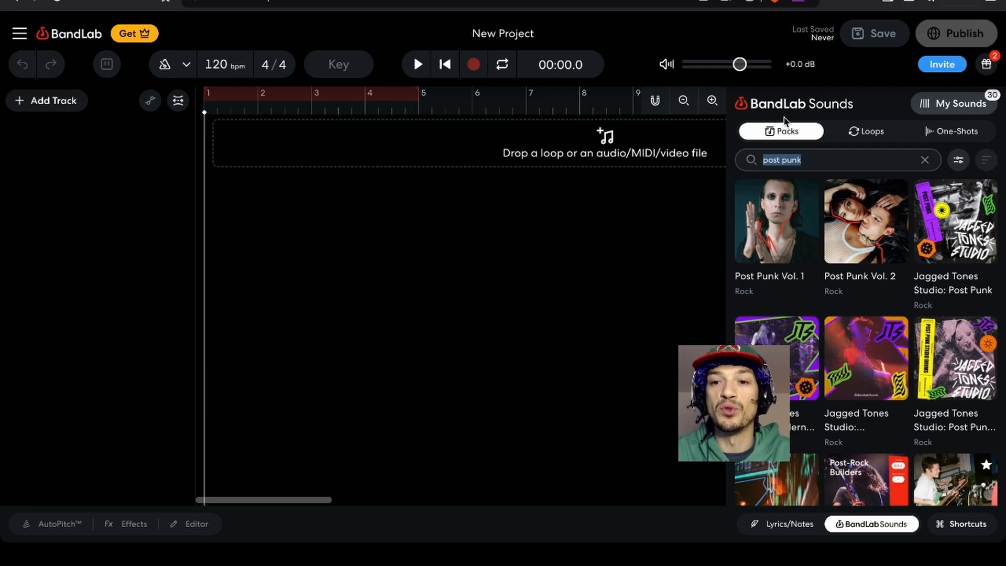
text(rage trac)
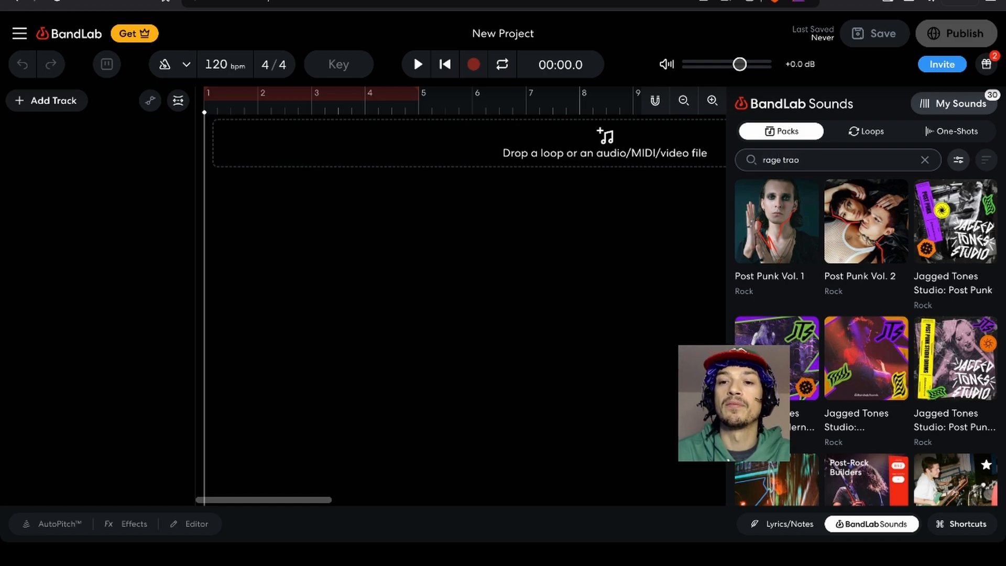
key(BackSpace)
text(p)
key(Return)
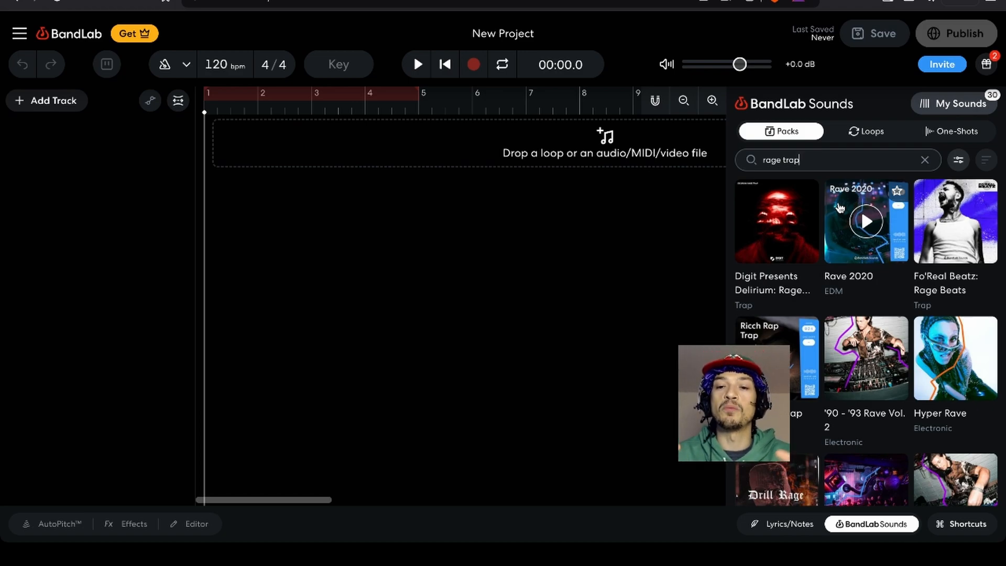
- Preview the Digit Presents Delirium, Rave 2020 and Fo'Real Beatz: Rage Beats packs
click(777, 221)
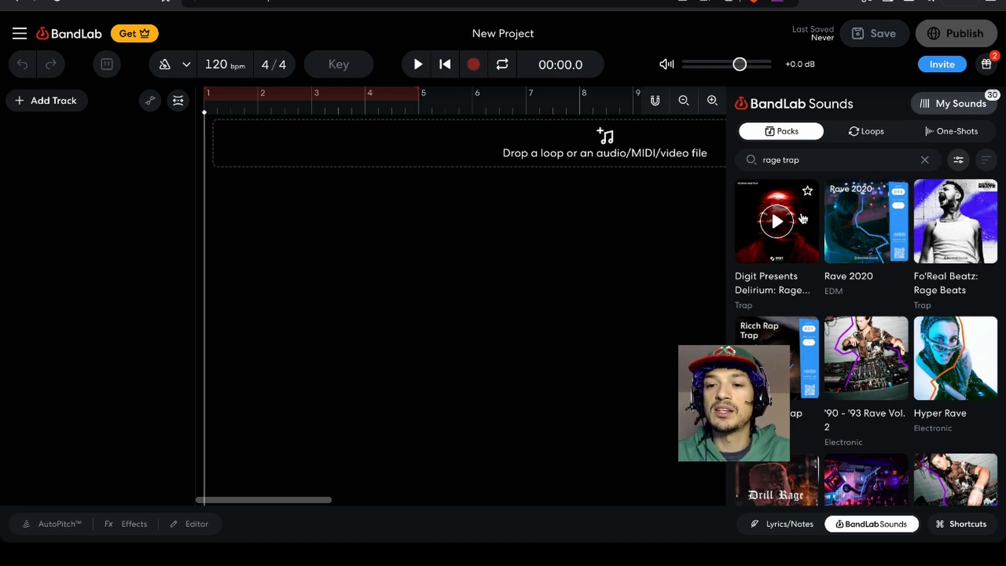
click(861, 222)
click(861, 222)
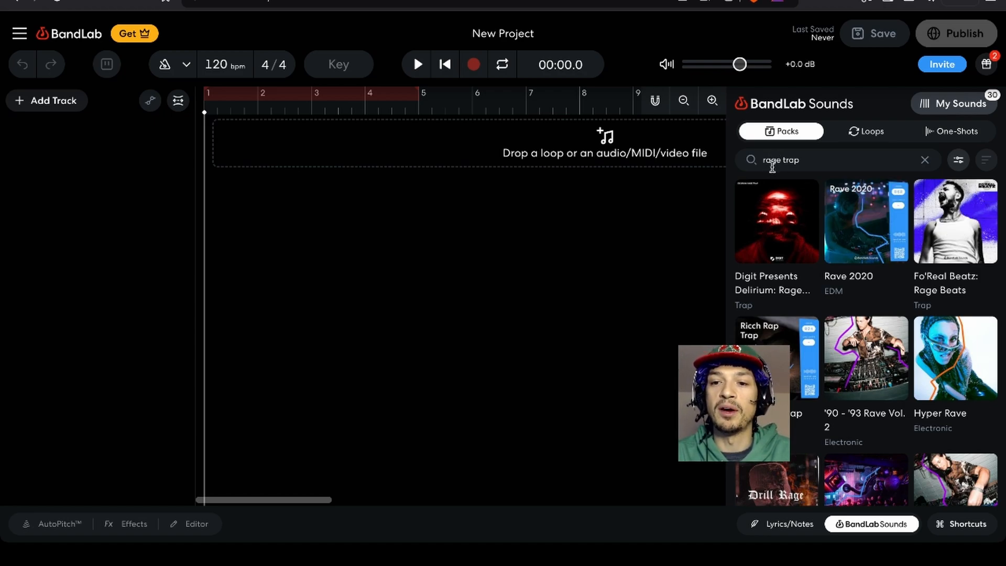
click(952, 233)
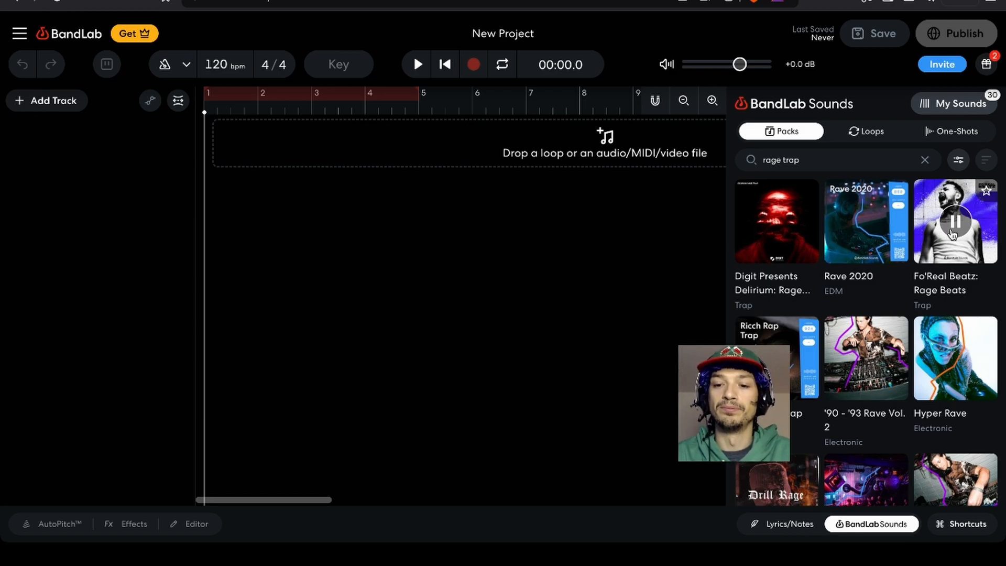
click(952, 234)
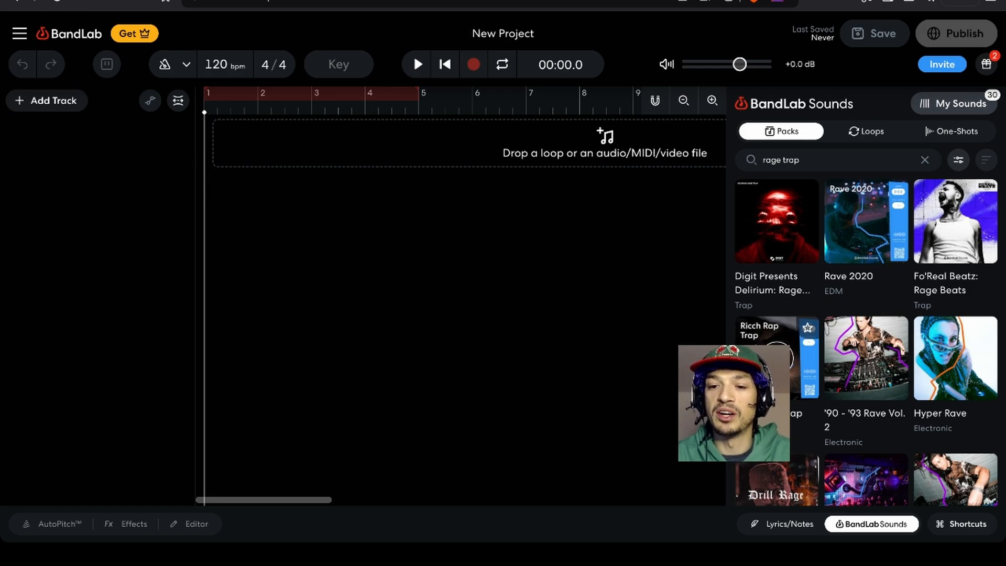
- Preview the Banger Samples: Drill Rage Vol. 2 pack and mark Banger Samples: Drill Rage Vol. 1 as a favorite
scroll(865, 336, down, 2)
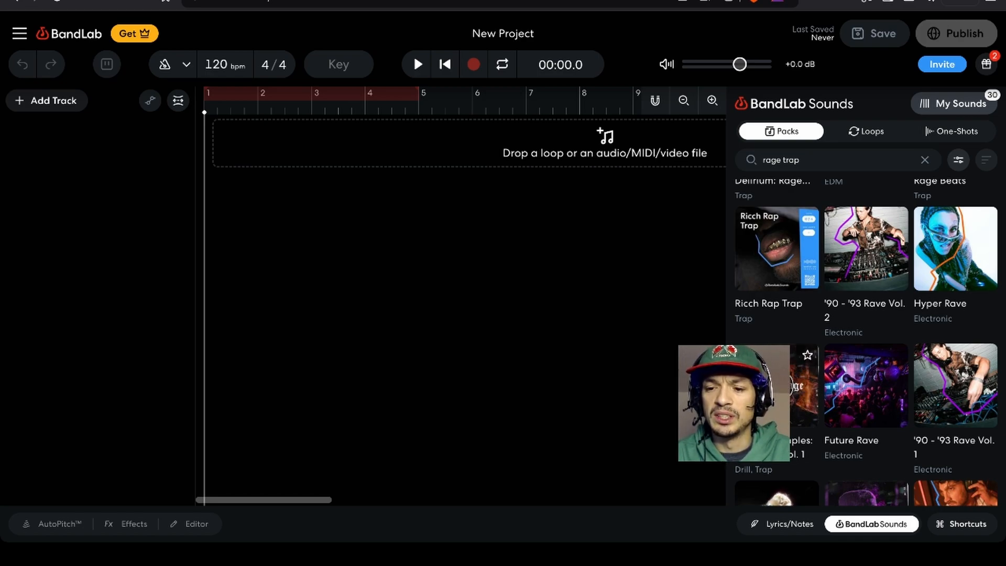
scroll(866, 340, down, 3)
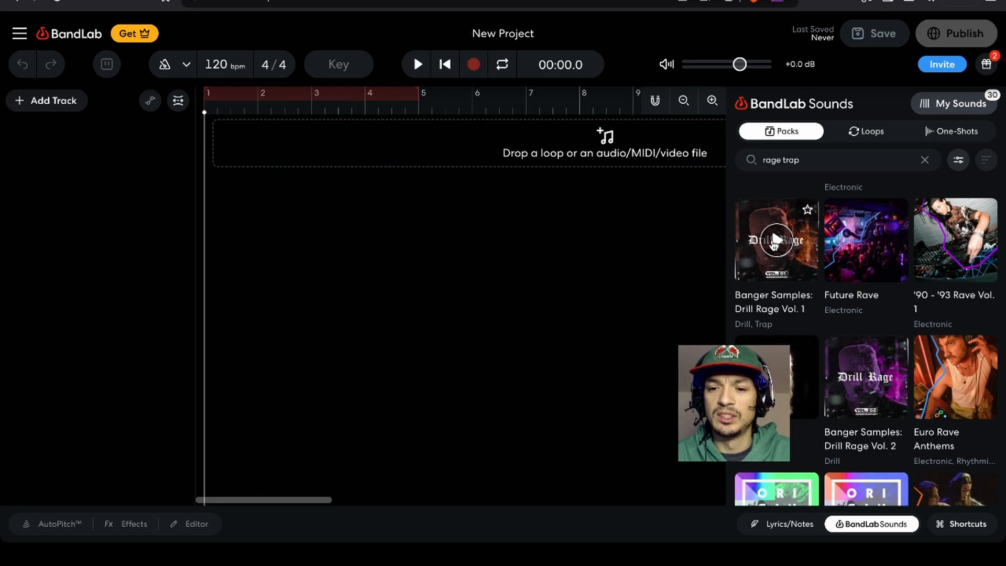
click(855, 370)
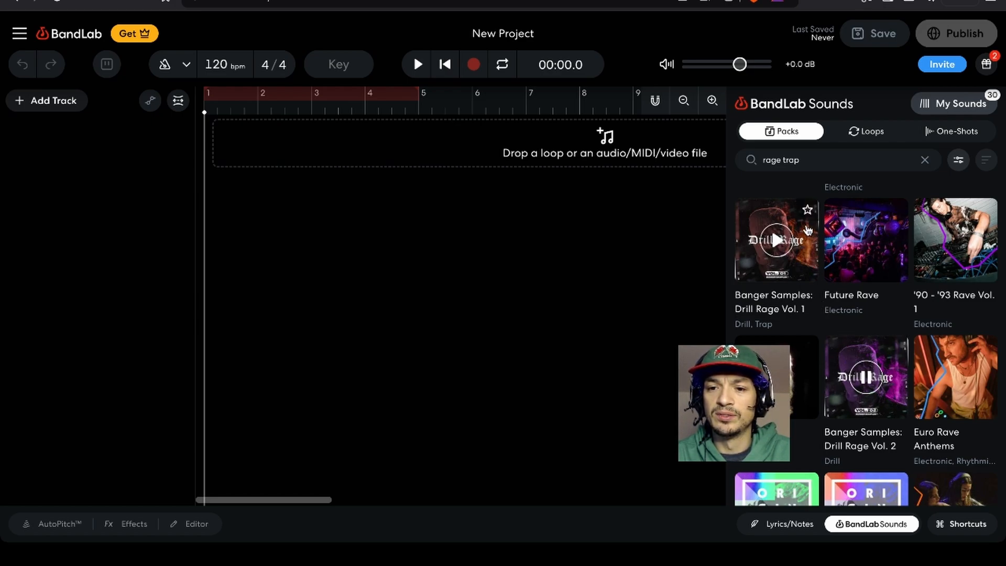
click(807, 209)
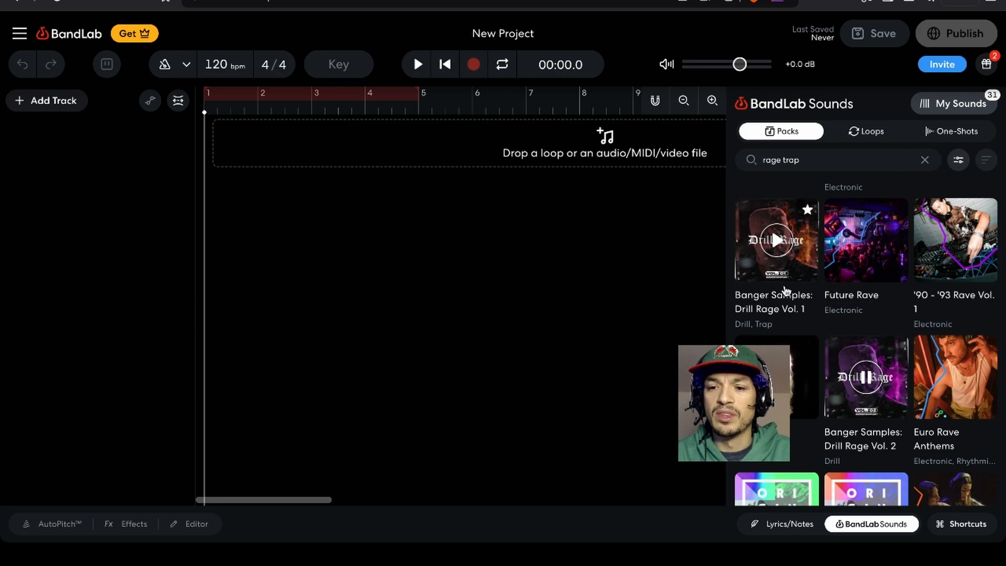
- Play the preview of the Digit Presents Delirium pack among the first search results
scroll(790, 251, up, 5)
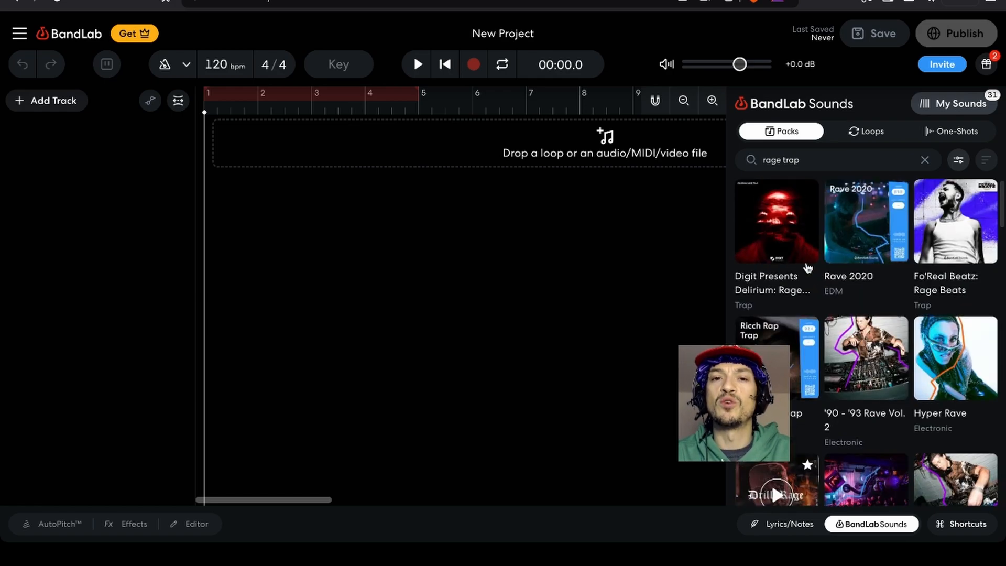
click(779, 232)
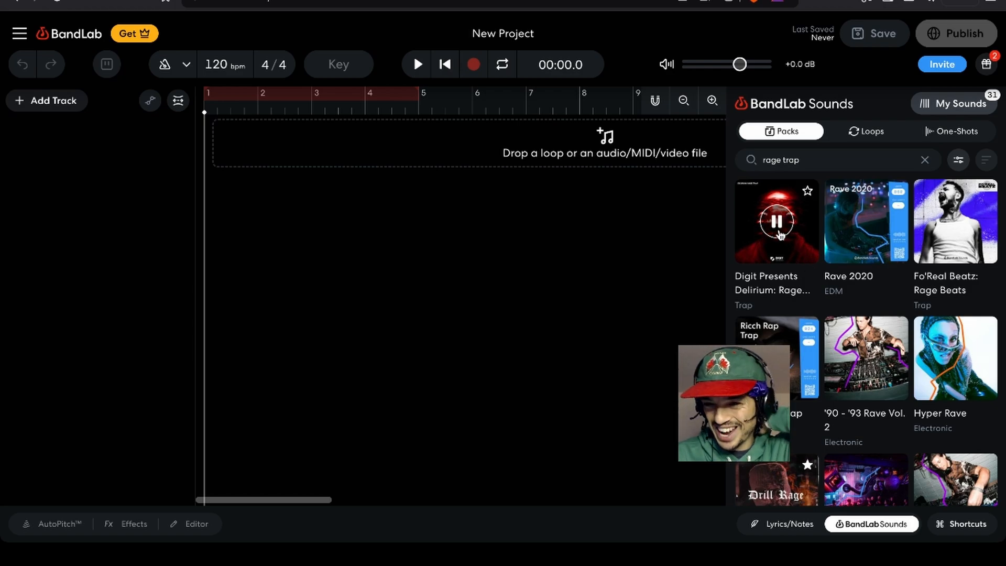
- Stop the playing pack preview and open the Banger Samples: Drill Rage Vol. 1 pack
click(778, 223)
scroll(779, 254, down, 2)
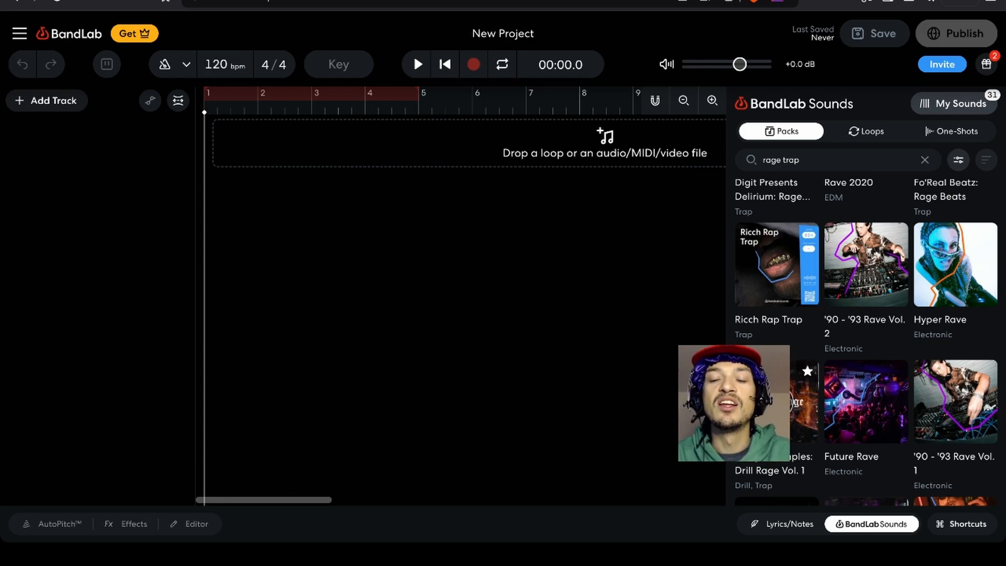
click(806, 426)
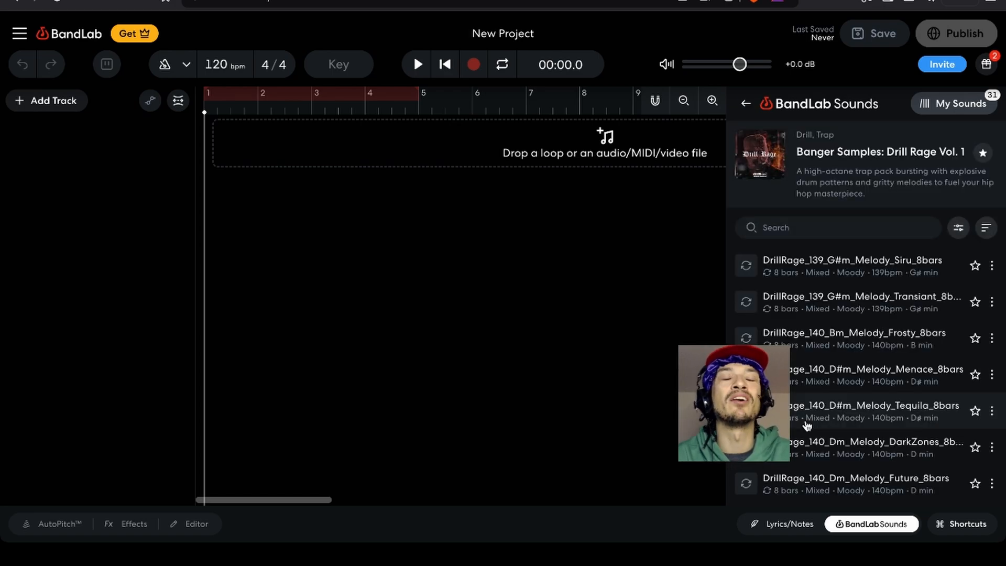
- Preview the pack's Siru, Transiant, Frosty, Menace and Tequila melody loops one after another
click(744, 266)
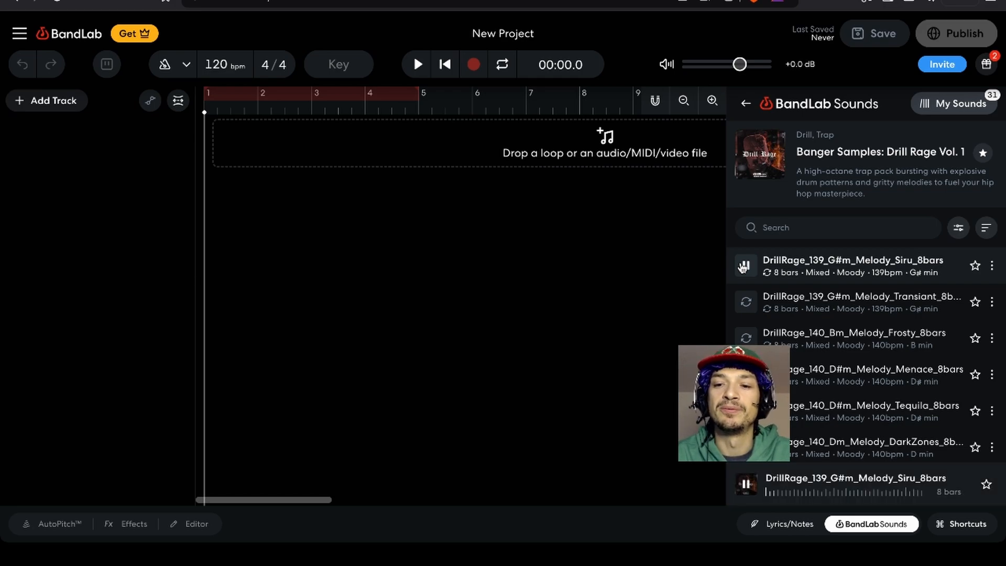
click(745, 303)
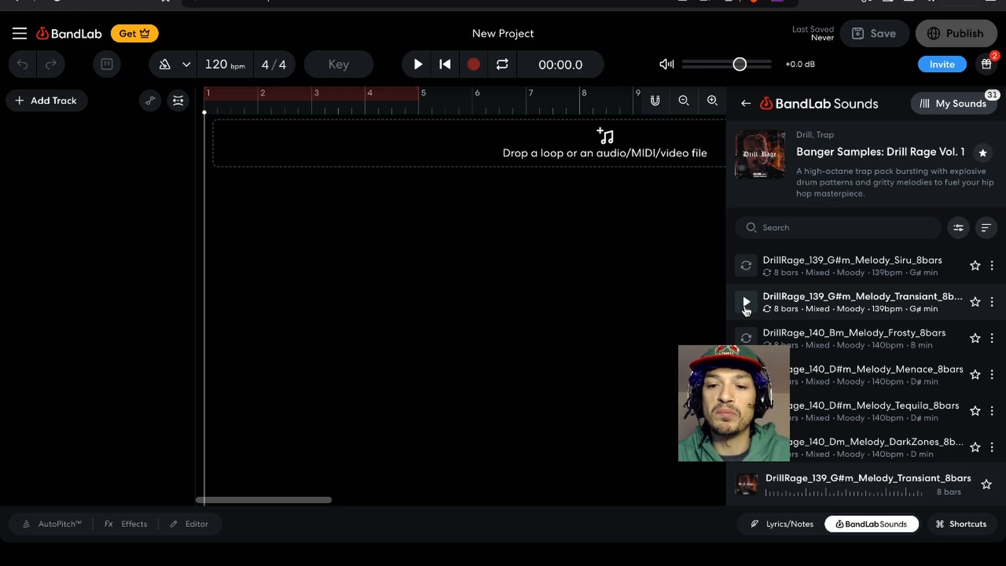
click(746, 338)
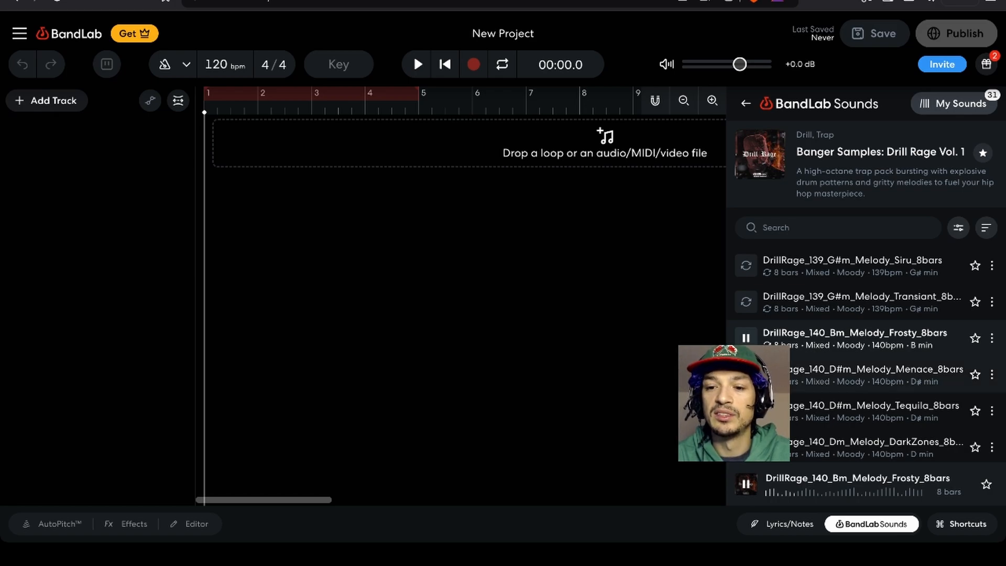
click(745, 374)
scroll(746, 374, down, 2)
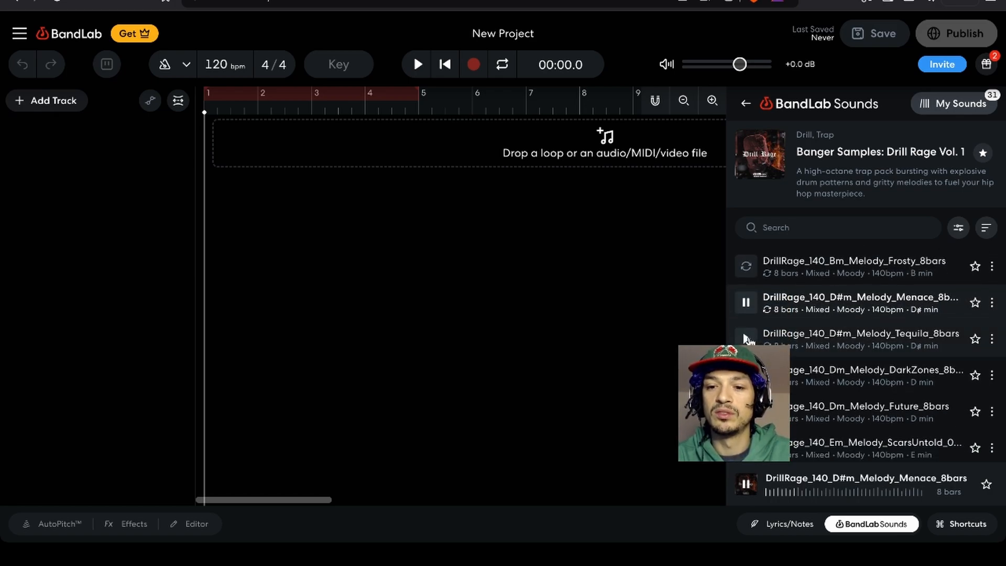
click(747, 339)
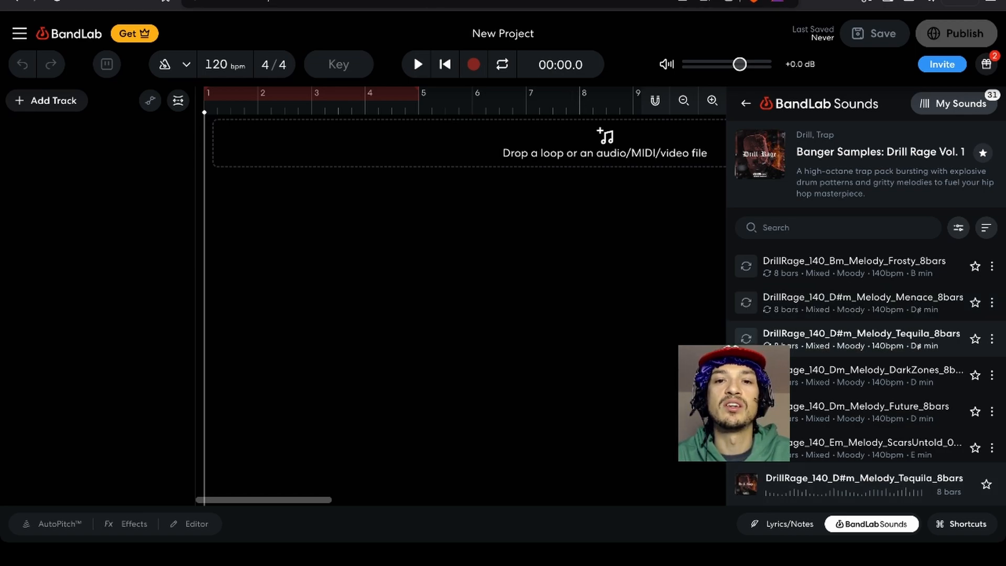
- Search the web in a new browser tab for "which musical key is the angriest" and expand the summary answer
key(super+t)
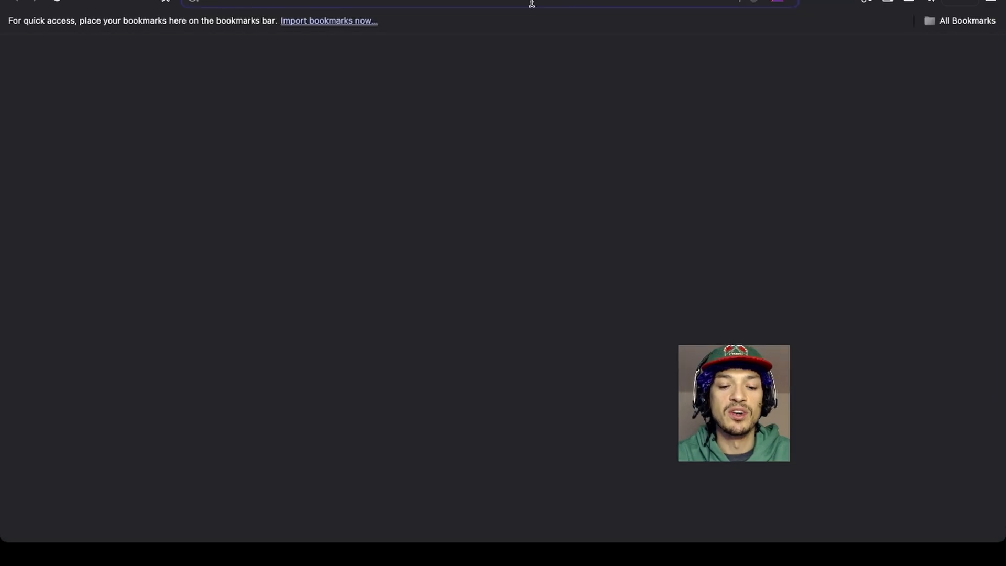
text(which)
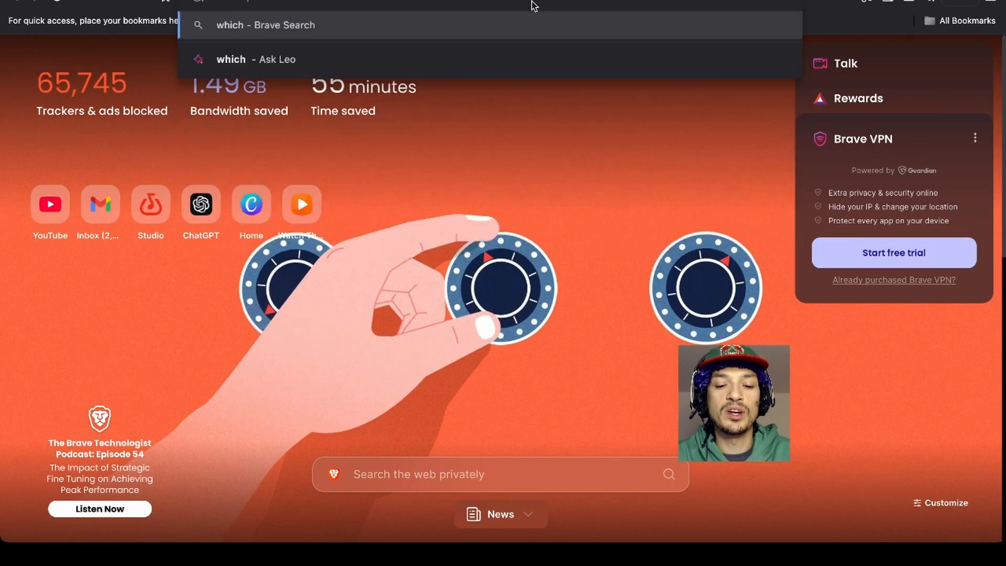
text( musical key)
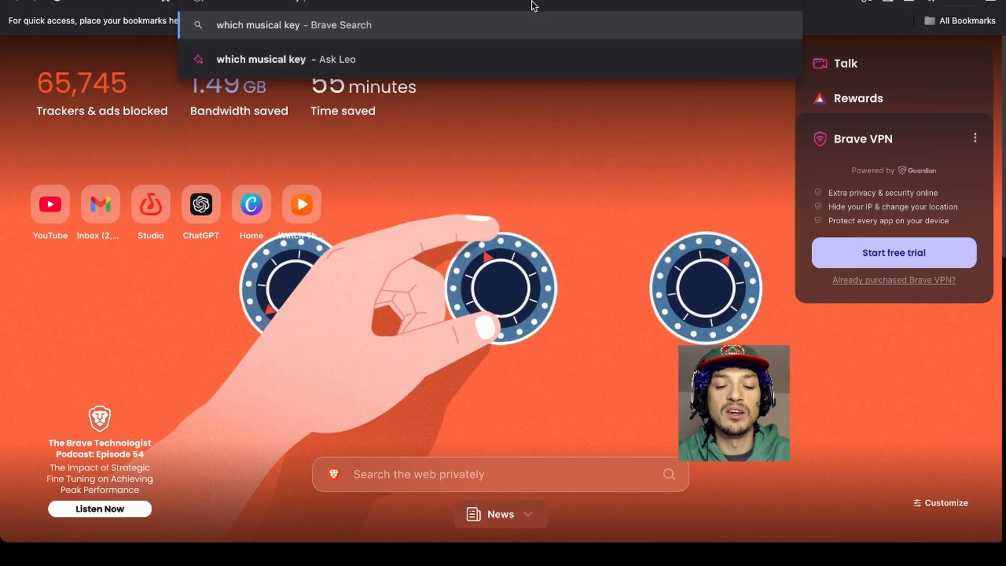
text( ma)
key(BackSpace)
key(BackSpace)
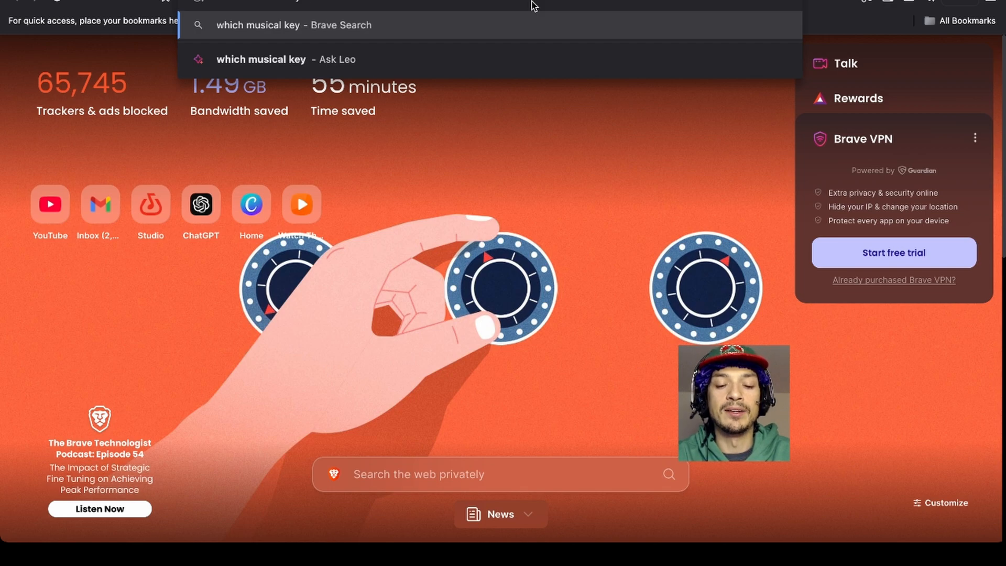
text(is li)
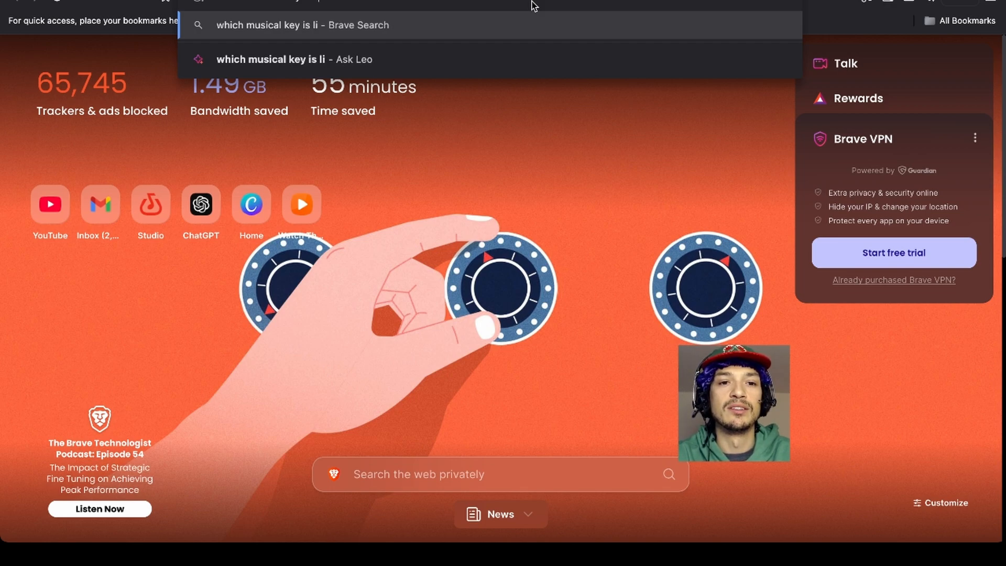
key(BackSpace)
key(BackSpace)
text(the )
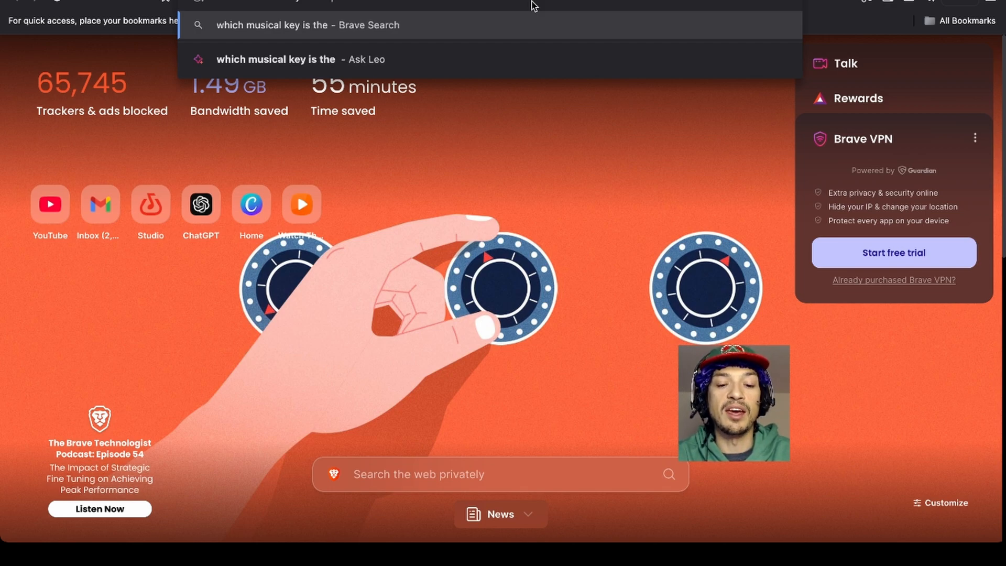
text(angriest?)
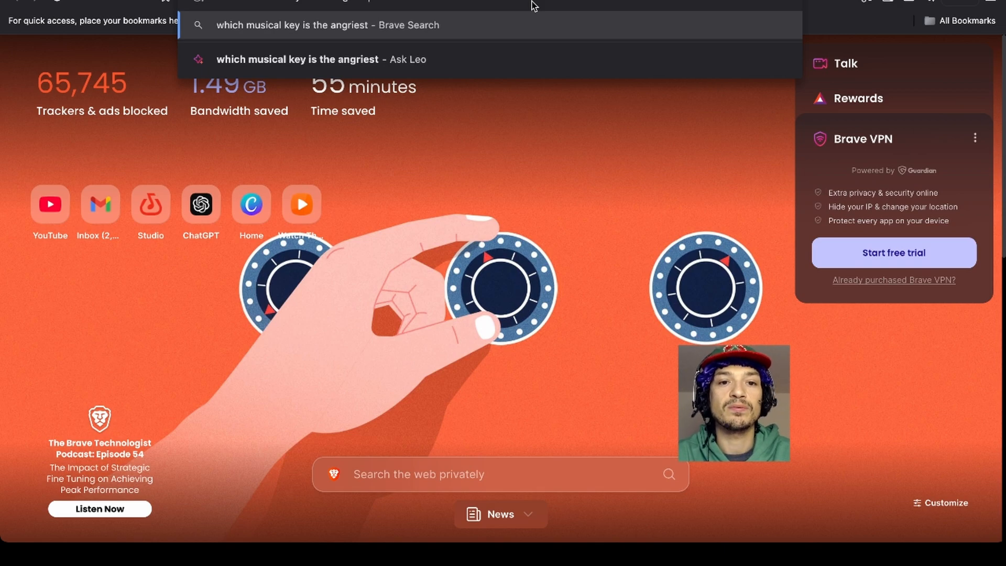
key(Return)
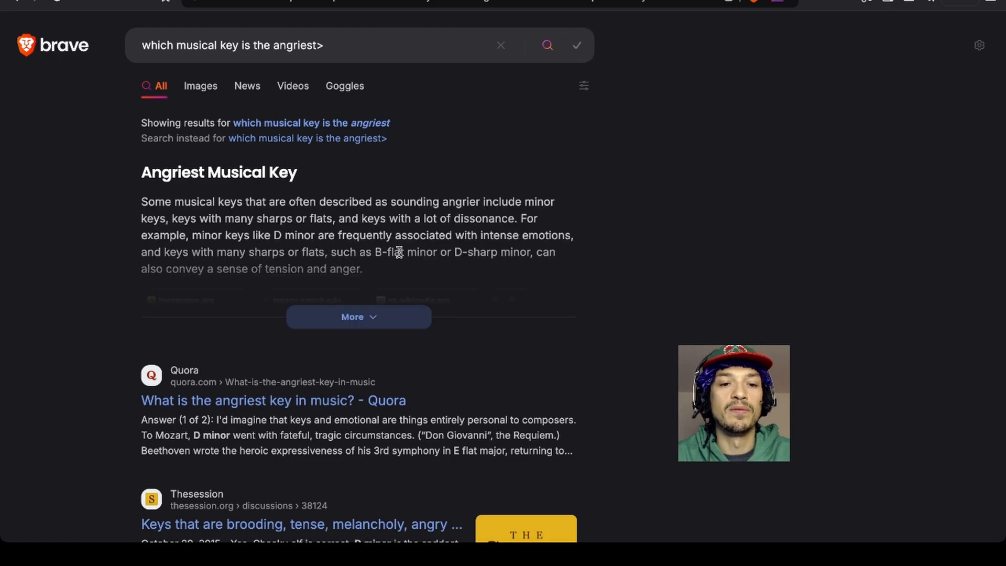
click(379, 319)
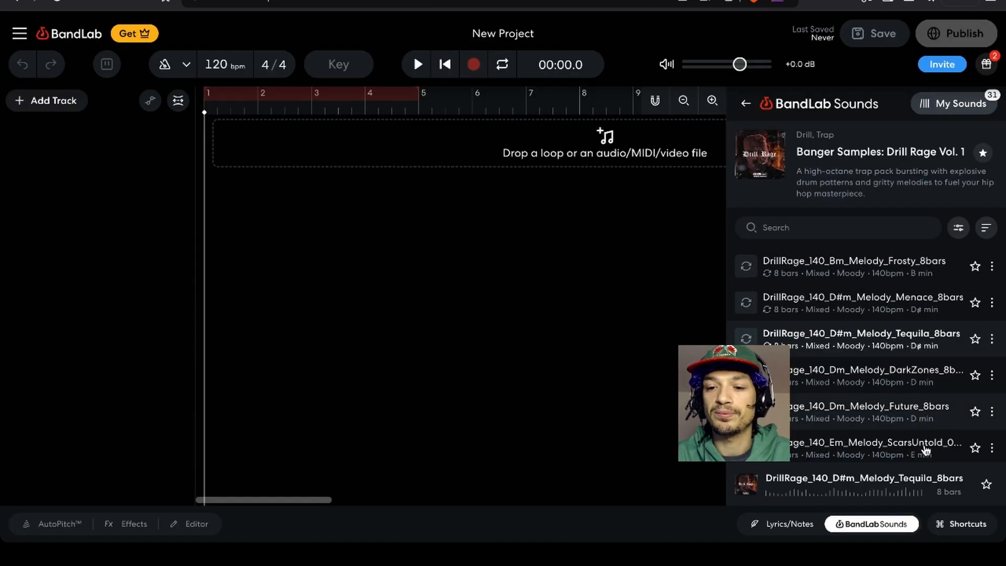
- Back in BandLab, preview the DarkZones, Future and ScarsUntold_01 melody loops and mark DrillRage_140_Em_Melody_ScarsUntold_01 as a favorite
scroll(806, 366, down, 2)
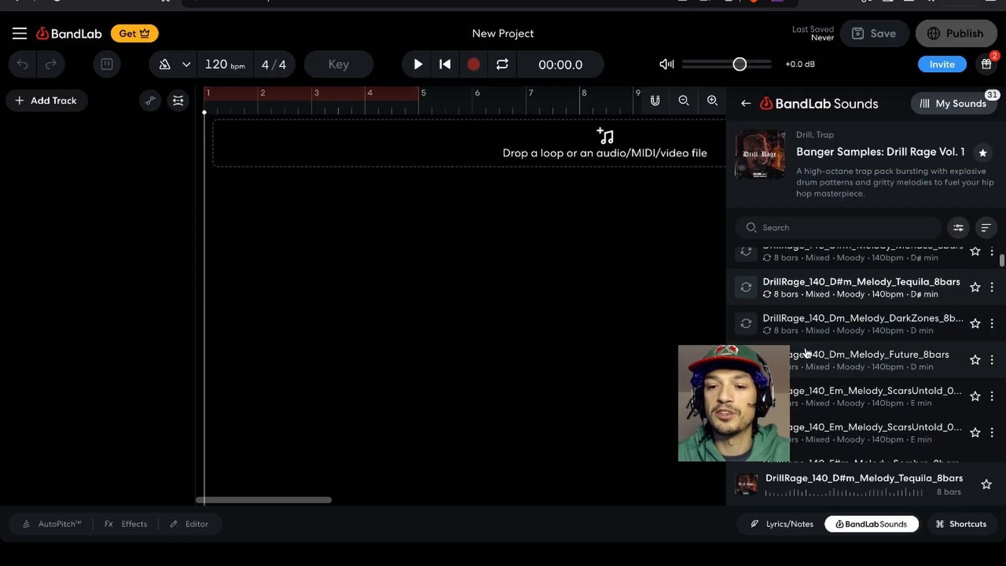
click(748, 320)
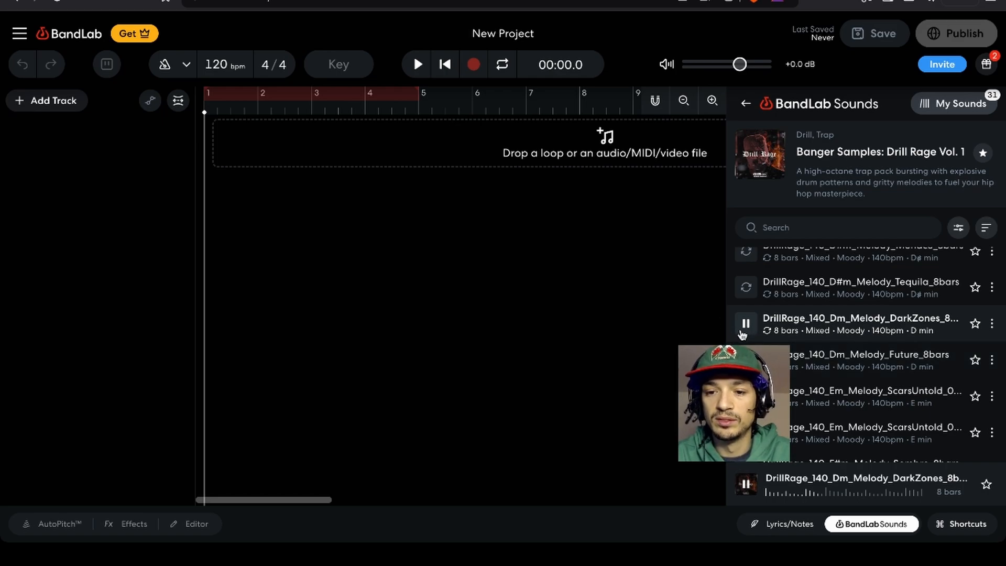
click(746, 359)
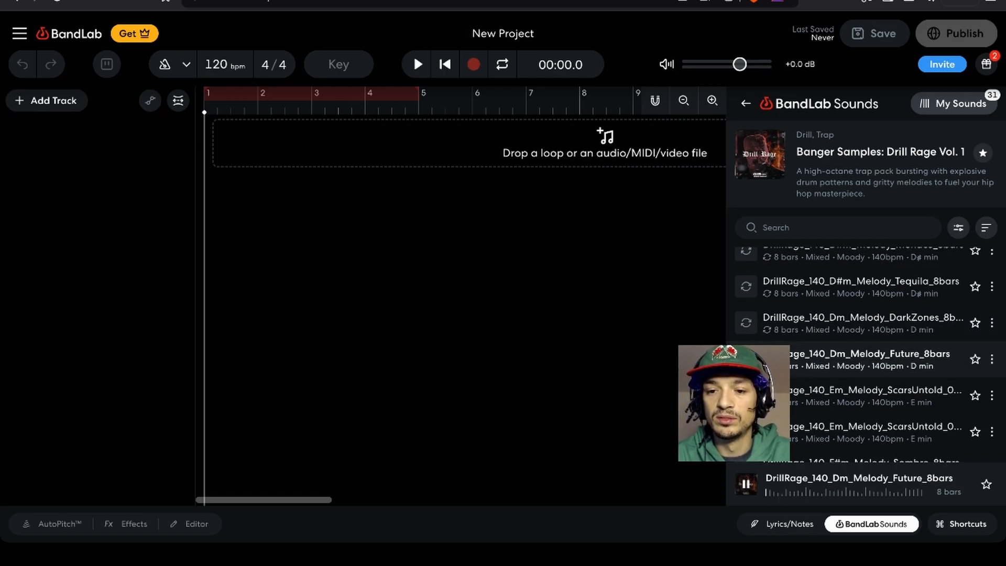
scroll(745, 359, down, 1)
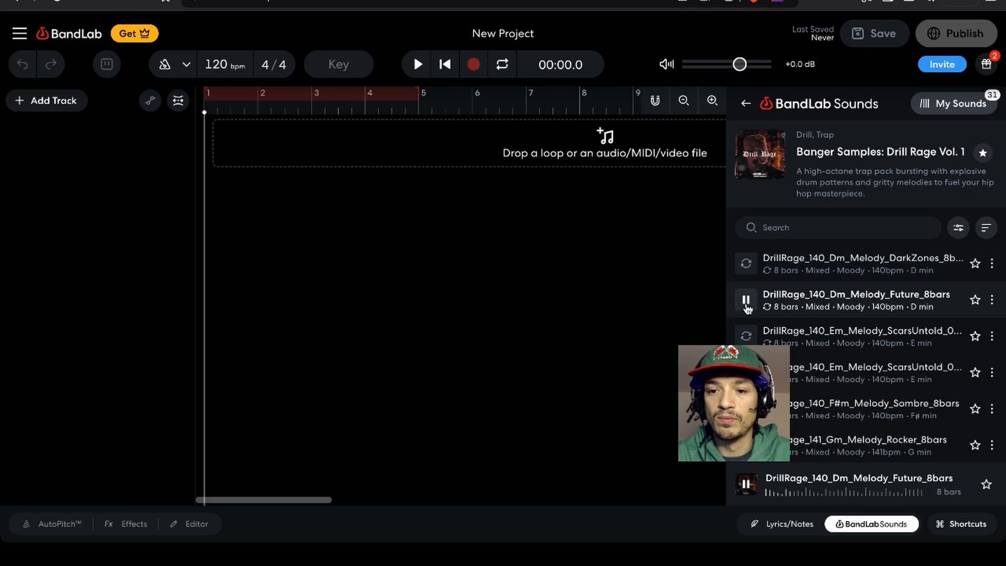
click(746, 335)
scroll(746, 335, down, 1)
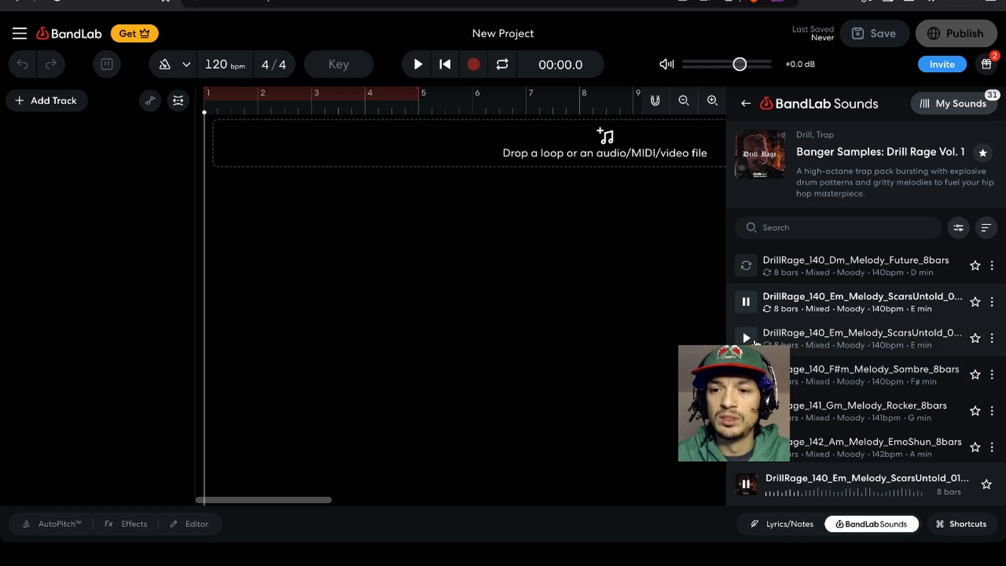
click(975, 303)
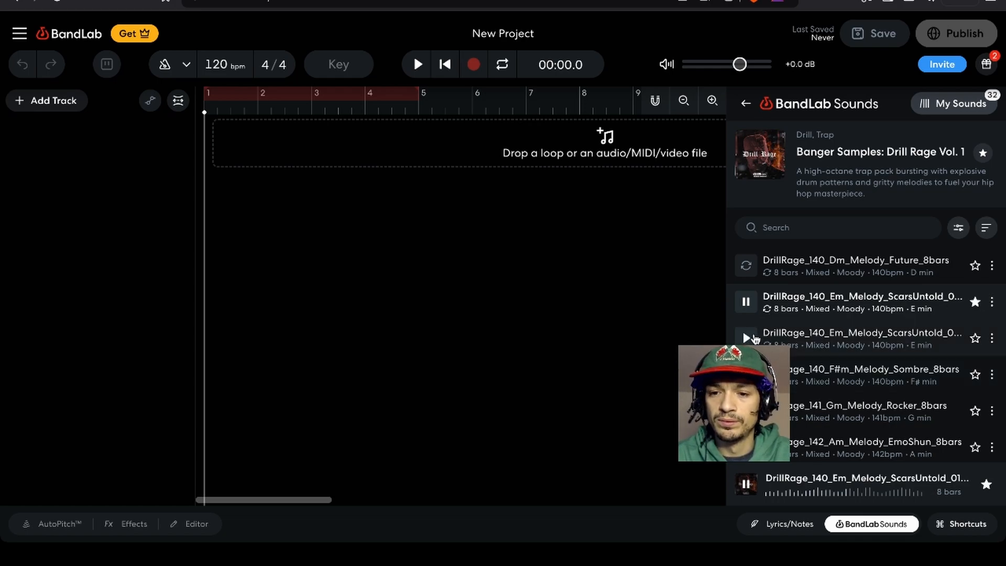
- Preview the ScarsUntold_02 and DrillRage_143_D#m_Melody_Requiem loops and browse further down the pack's melodies
click(746, 338)
scroll(754, 338, down, 5)
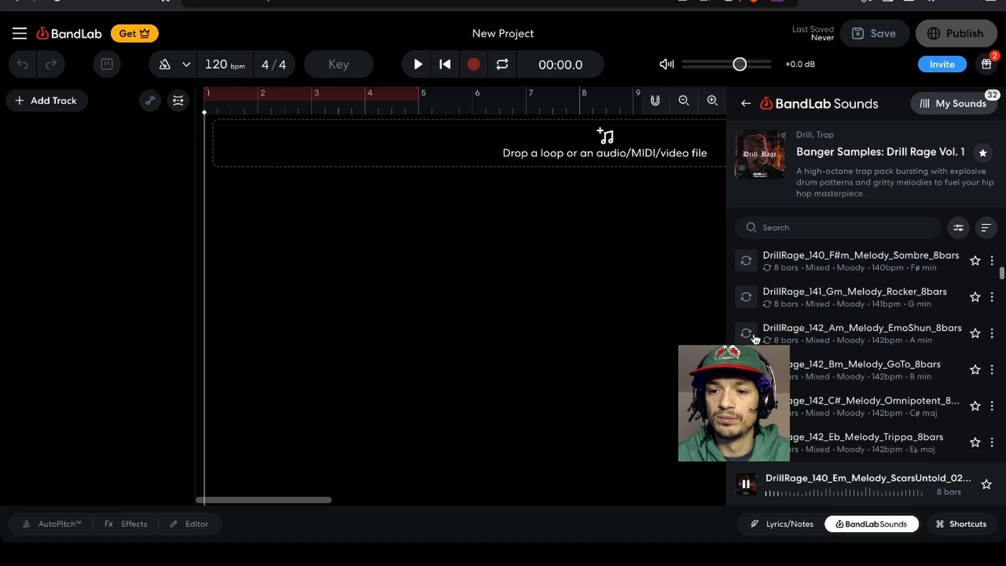
scroll(754, 338, down, 5)
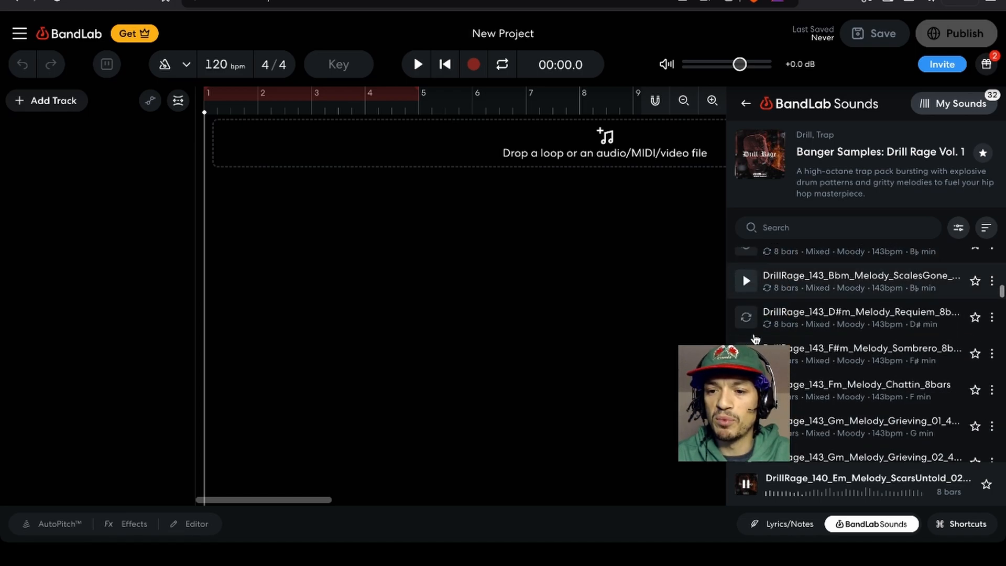
click(744, 303)
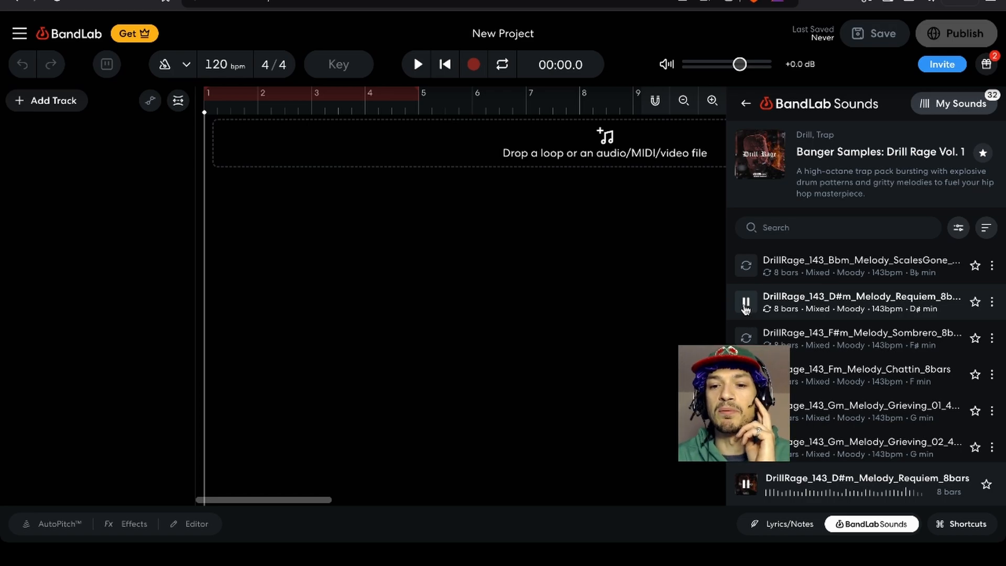
click(746, 306)
scroll(748, 374, down, 1)
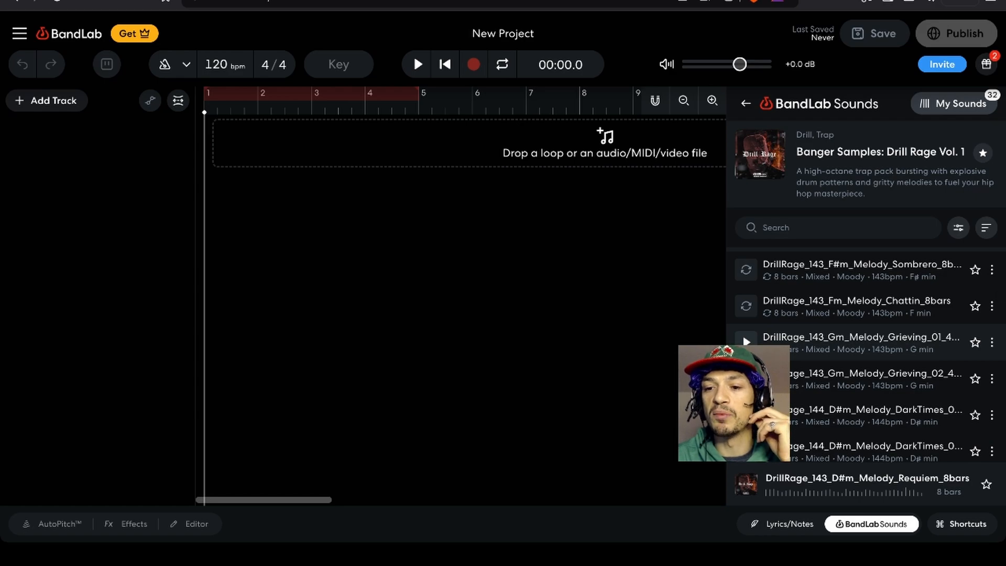
scroll(749, 356, down, 1)
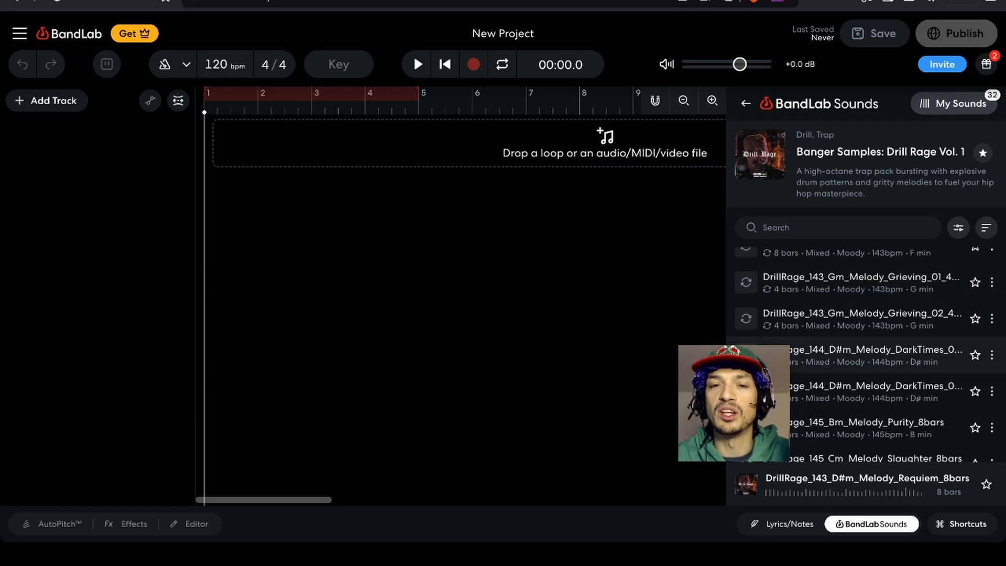
- Preview DrillRage_144_D#m_Melody_DarkTimes_01 and add it at bar 1 of a new track, adopting its 144 bpm tempo and D♯ minor key
click(745, 354)
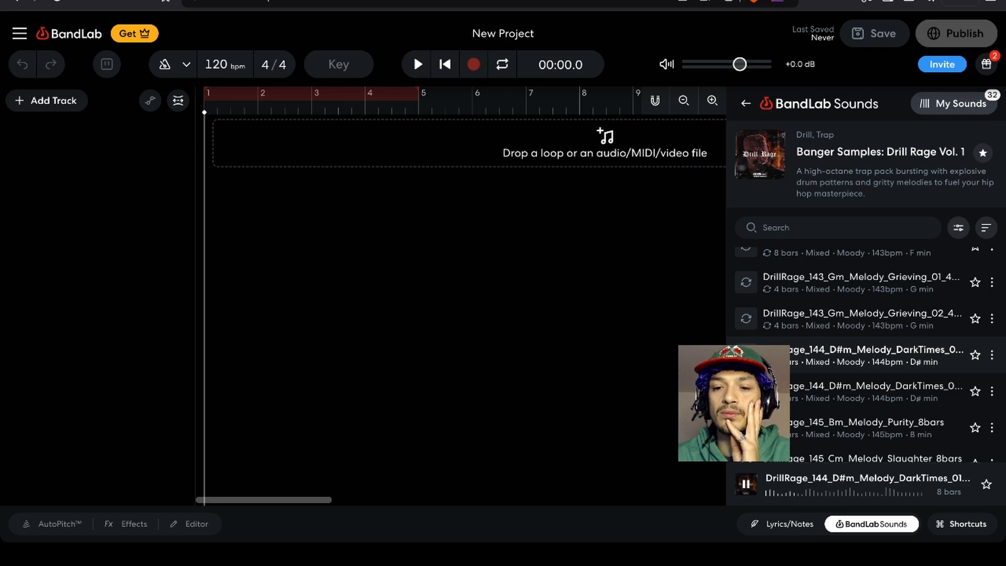
drag(755, 355, 399, 165)
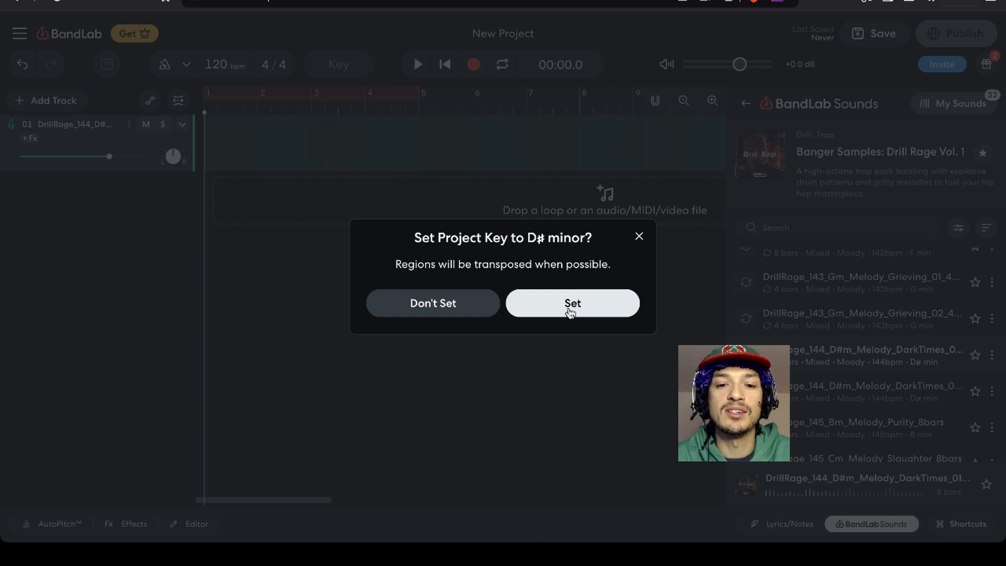
click(571, 312)
drag(568, 150, 365, 126)
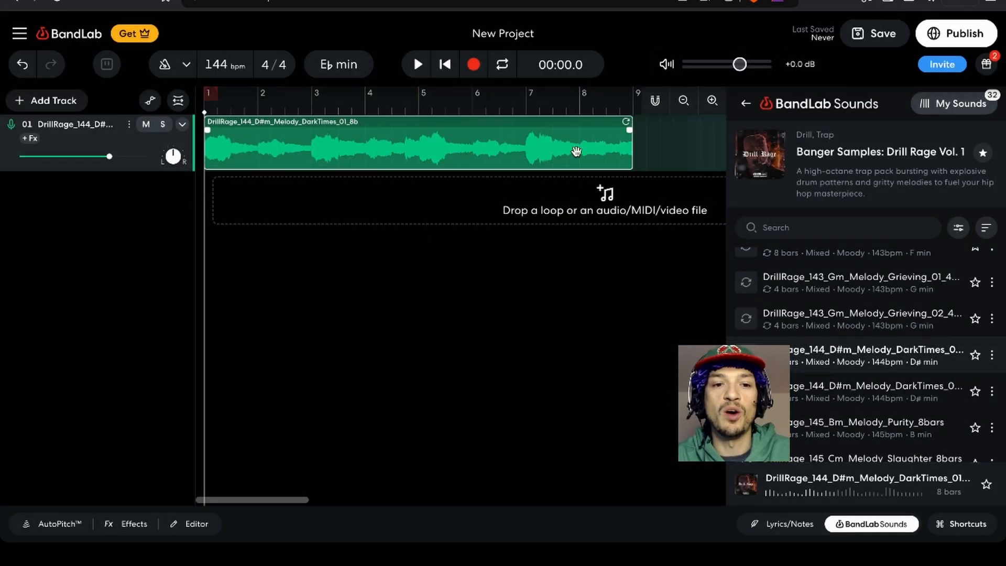
- Play the DarkTimes_01 melody track from the beginning to check how it sounds in the project
key(space)
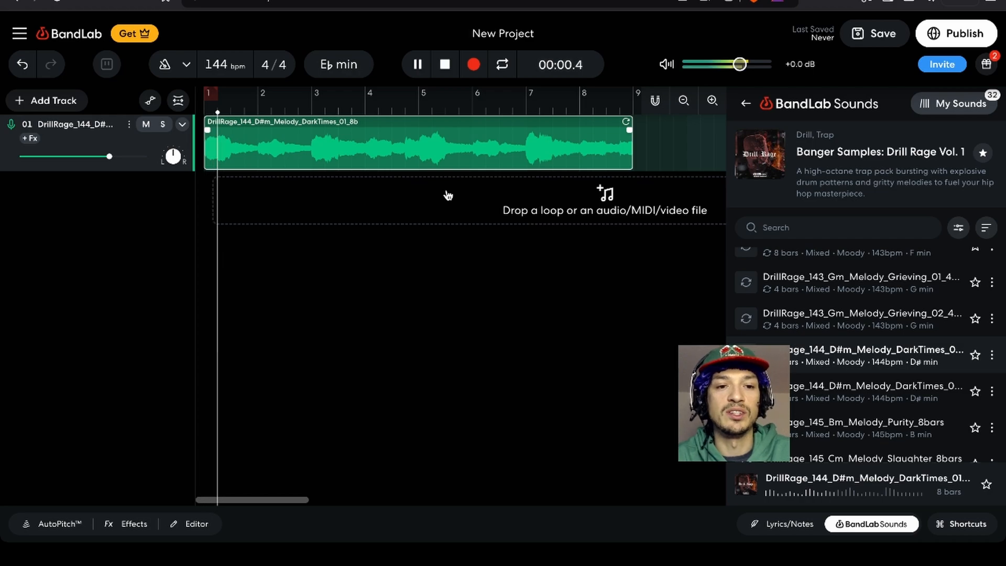
key(space)
scroll(637, 243, right, 1)
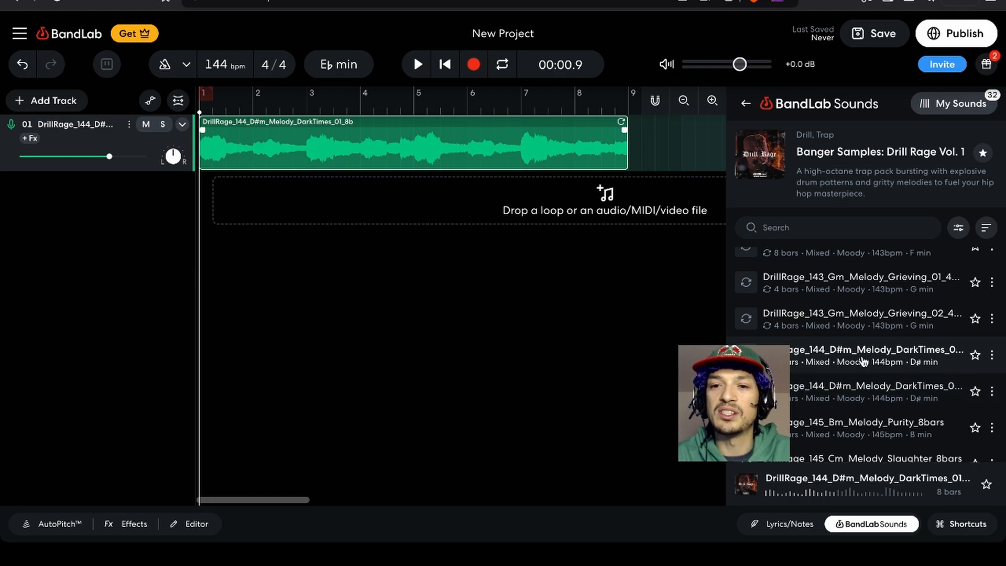
key(space)
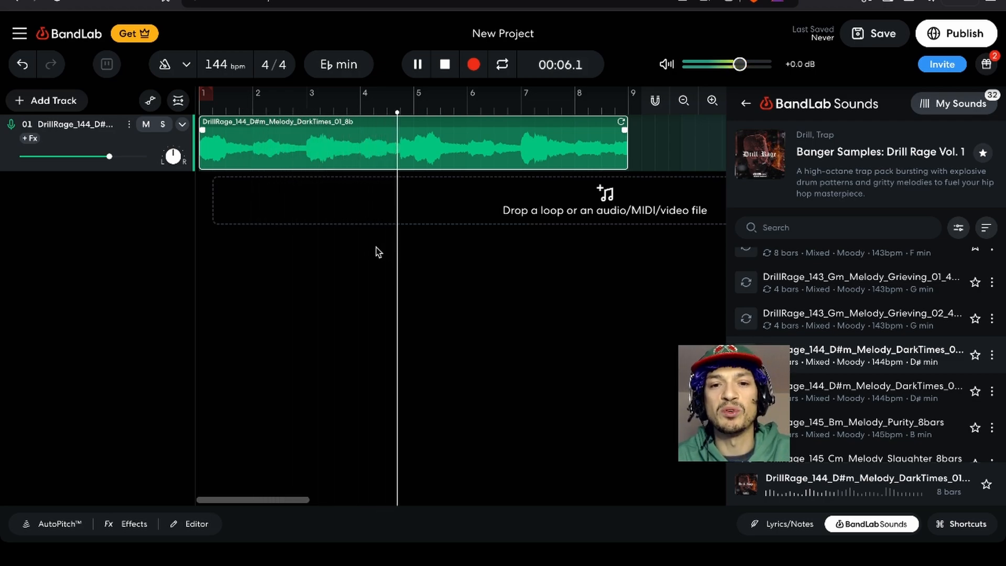
key(space)
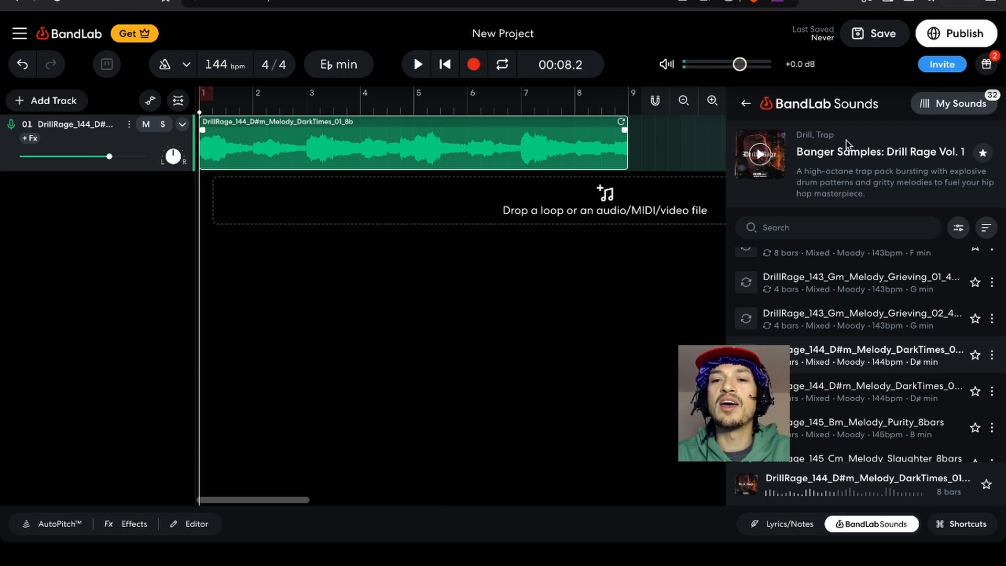
- Leave the Banger Samples: Drill Rage Vol. 1 pack and return to the pack search results
click(746, 104)
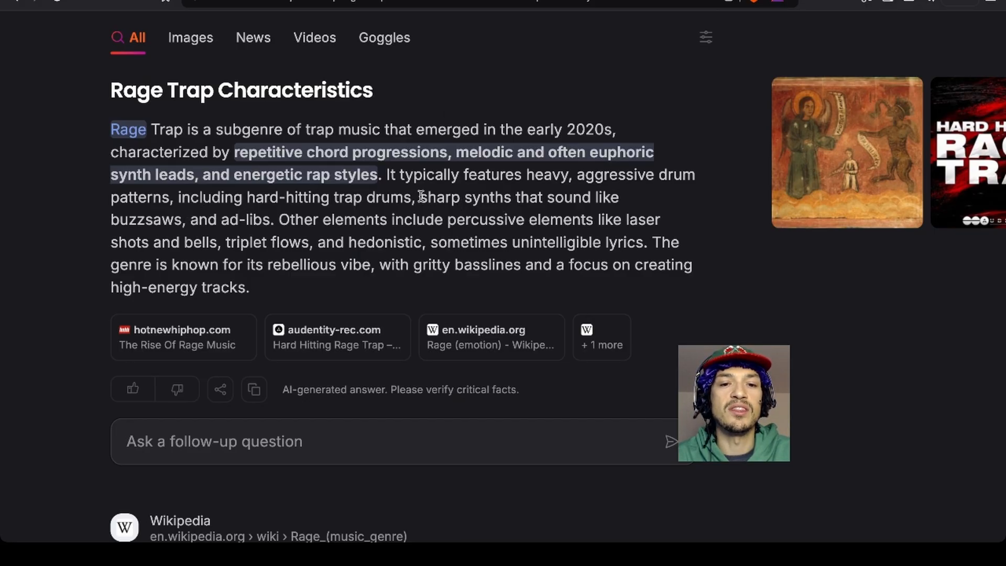
- Search the sound packs for "rage synths" and open the Fo'Real Beatz: Rage Beats pack
double_click(485, 198)
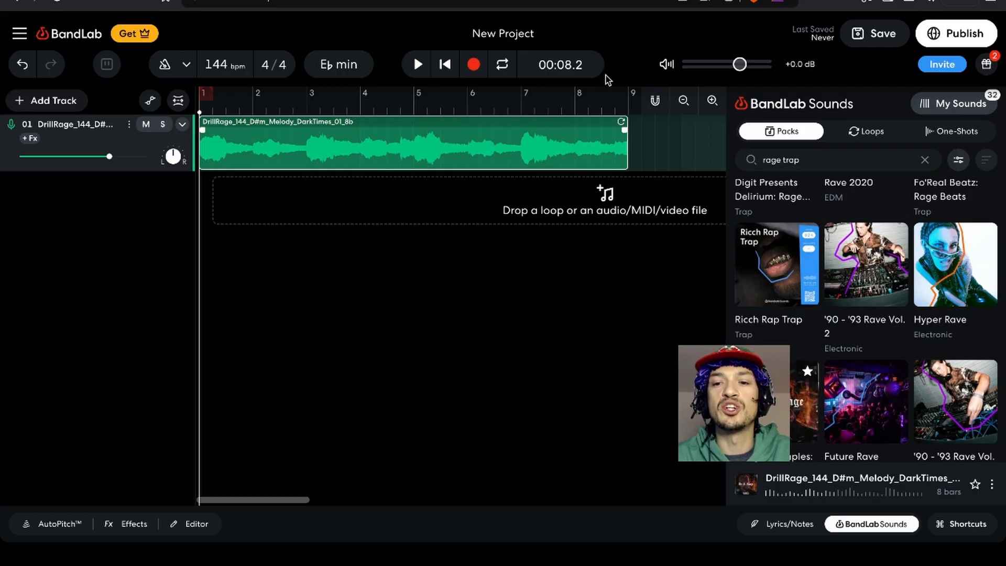
double_click(797, 159)
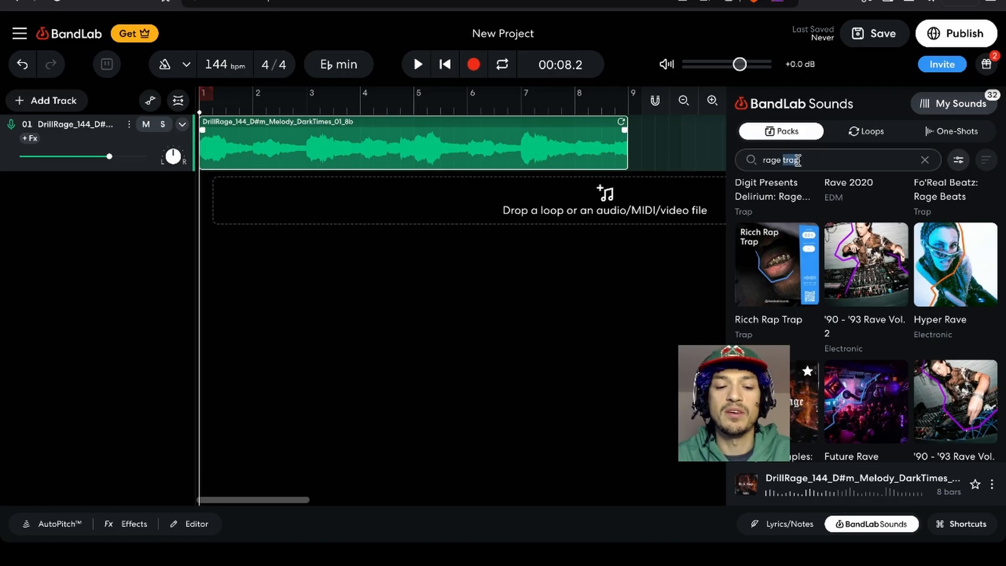
text(synths)
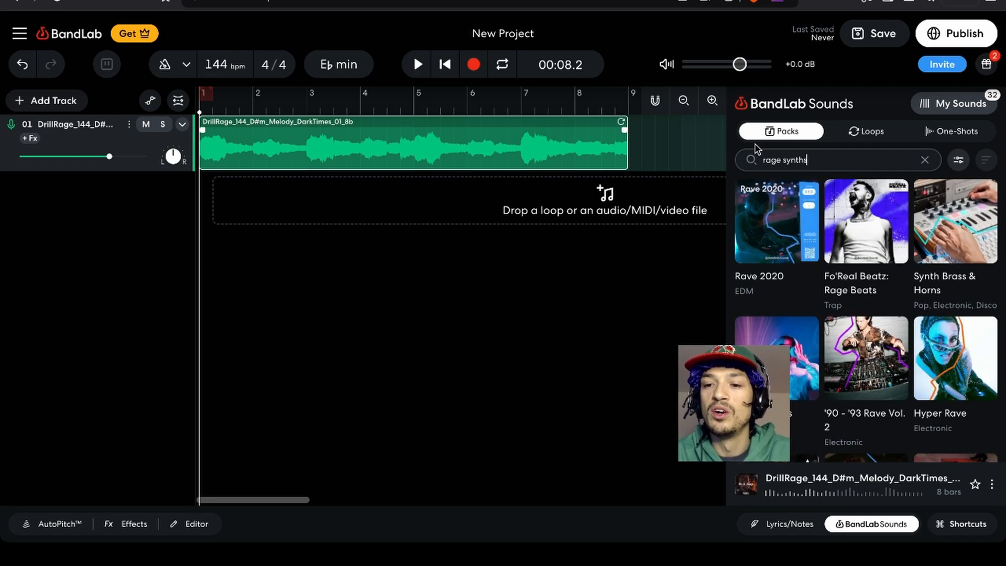
click(956, 221)
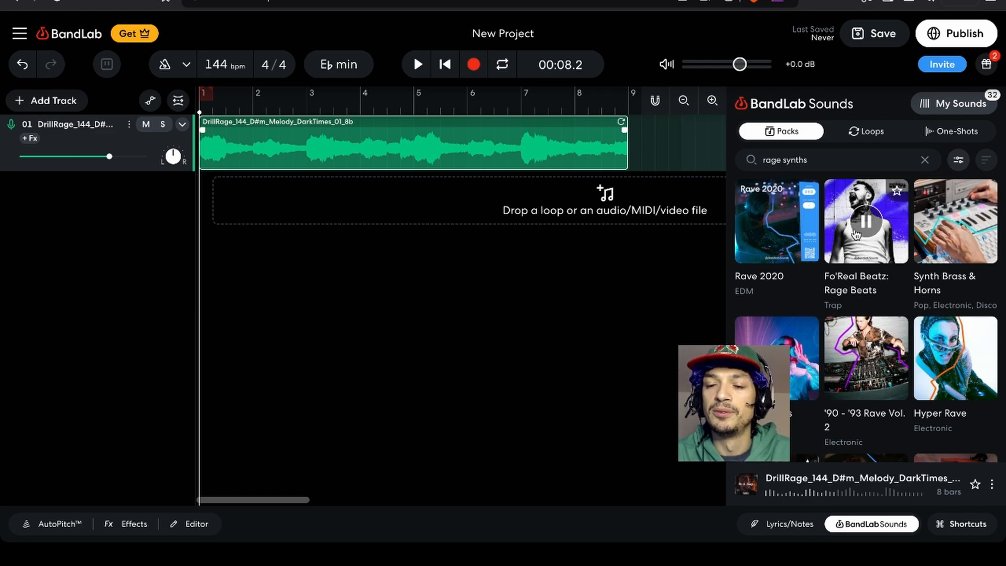
click(859, 256)
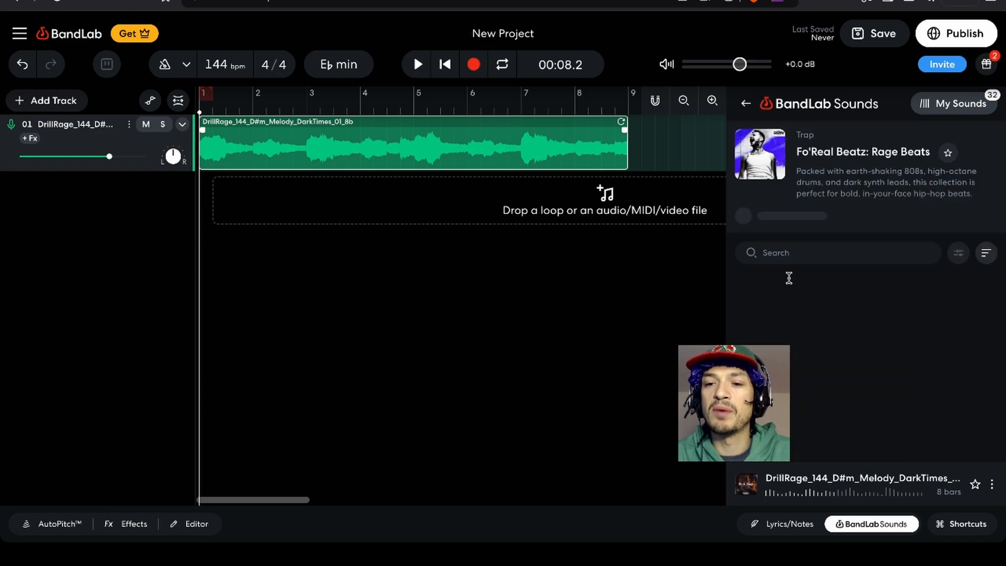
- Filter the Fo'Real Beatz: Rage Beats pack to the Loops type and the Synth instrument
click(958, 254)
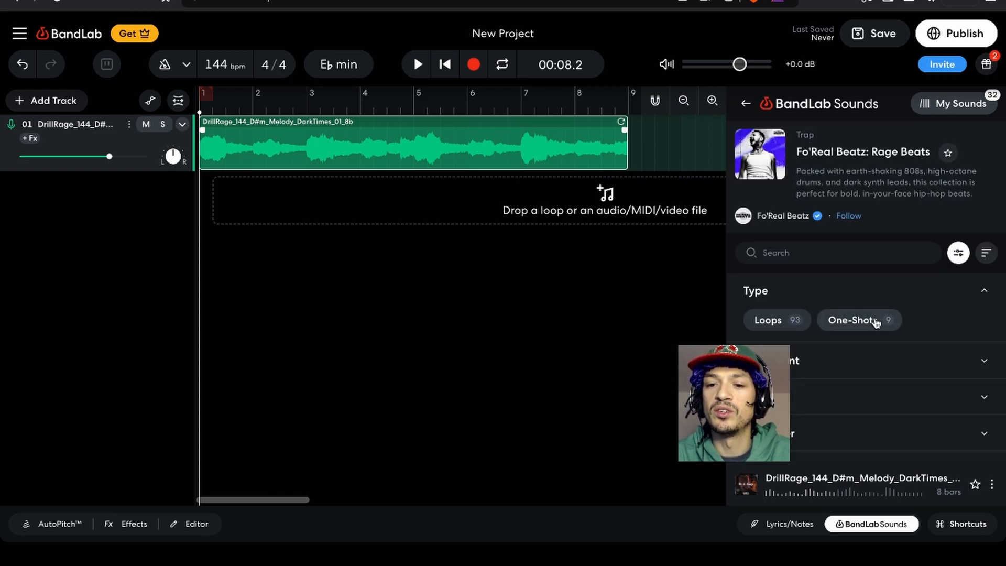
click(958, 253)
click(958, 253)
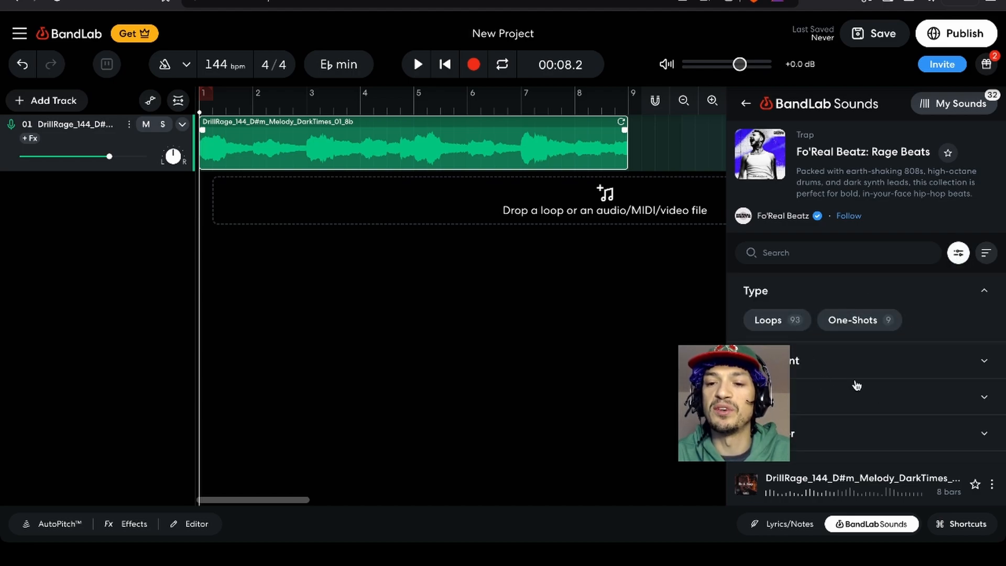
click(791, 328)
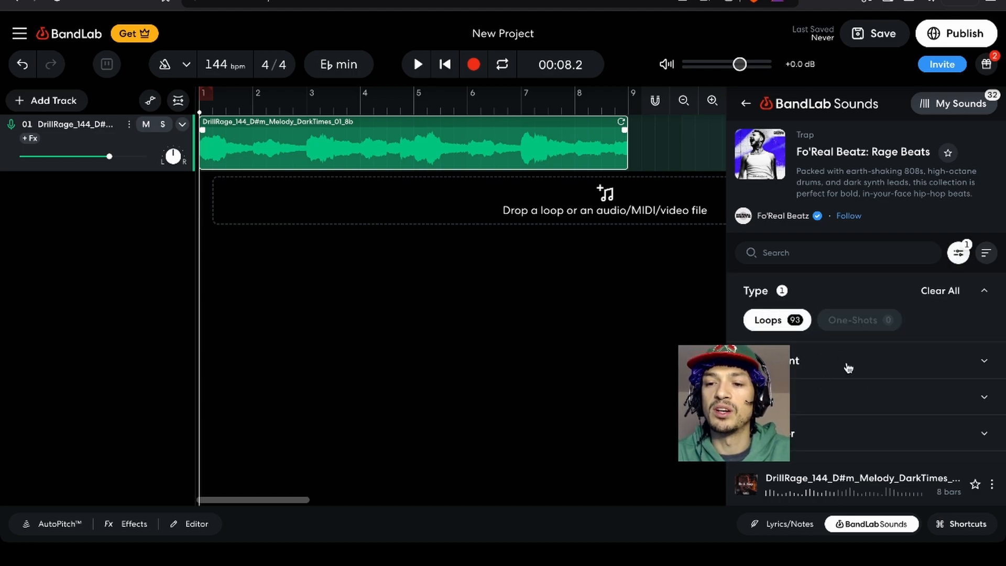
scroll(844, 366, down, 2)
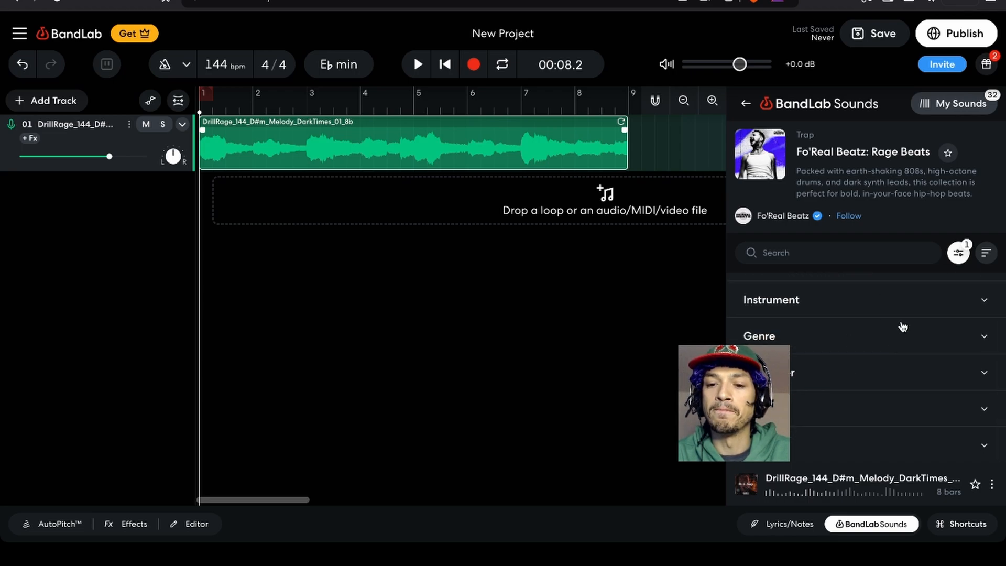
click(929, 307)
click(768, 295)
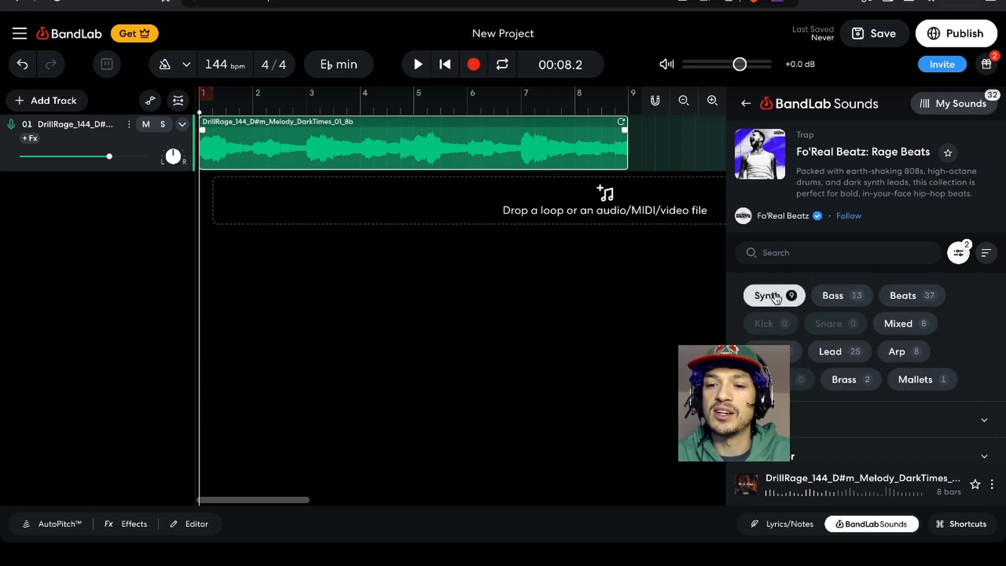
click(958, 254)
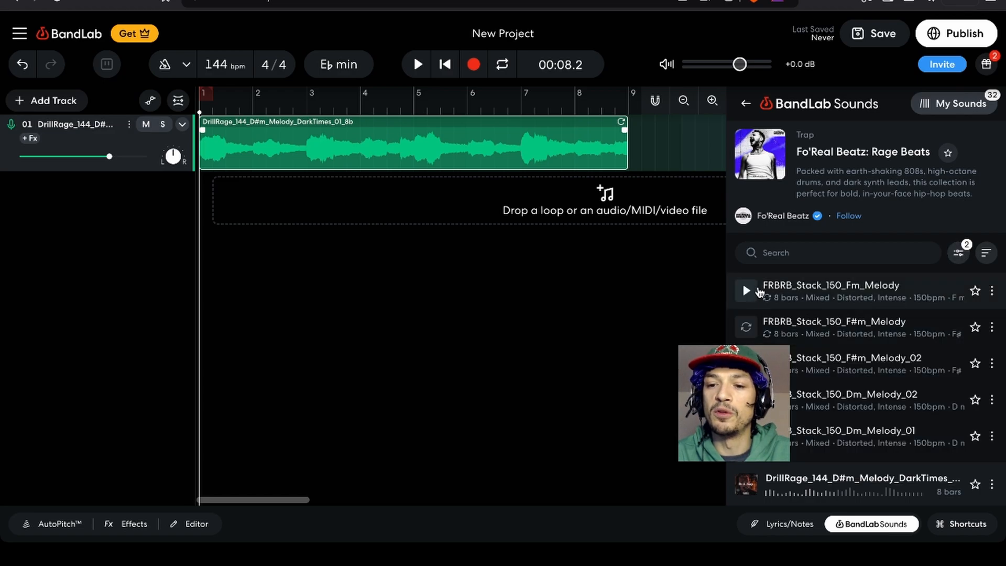
- Preview the FRBRB_Stack_150_F#m_Melody_02 and FRBRB_Stack_150_Dm_Melody_02 loops, and add the Dm one at bar 1 of a new second track
scroll(827, 422, down, 1)
scroll(828, 422, down, 1)
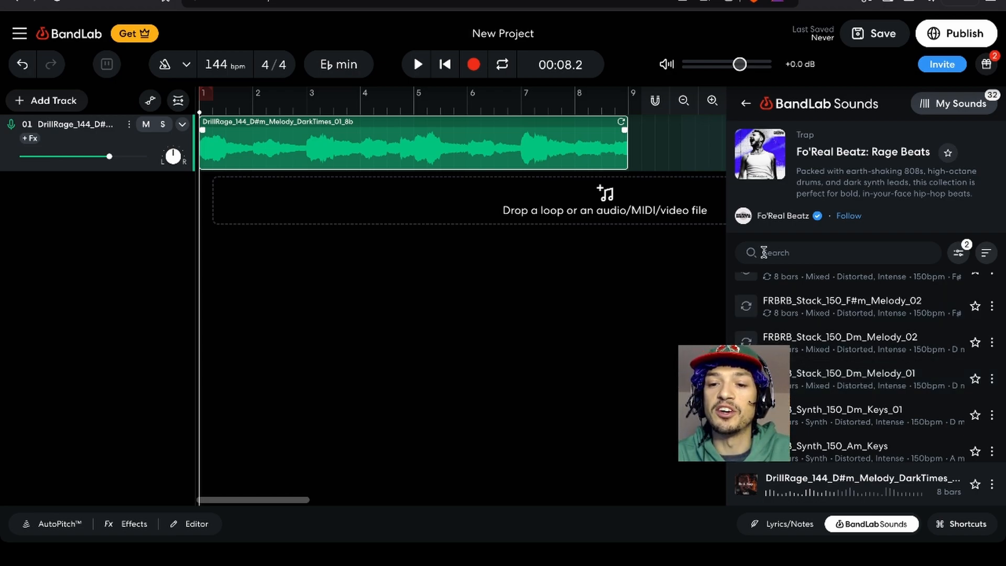
click(747, 306)
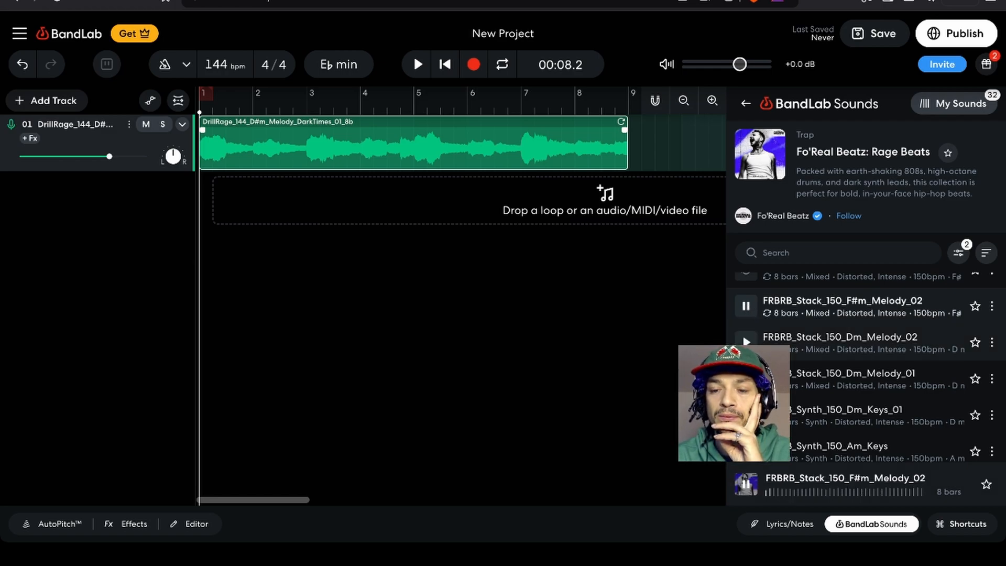
click(746, 342)
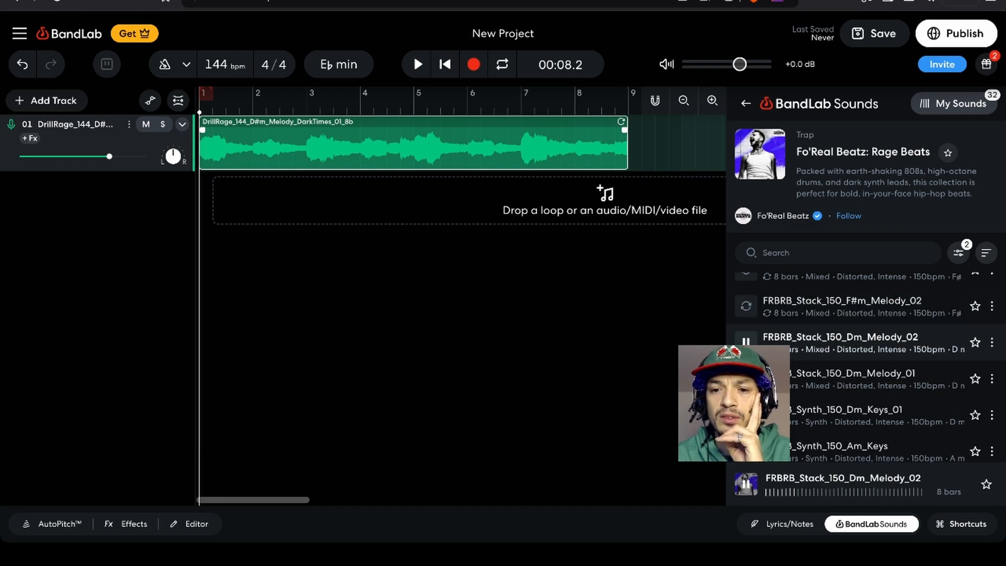
drag(694, 319, 443, 220)
drag(535, 209, 248, 213)
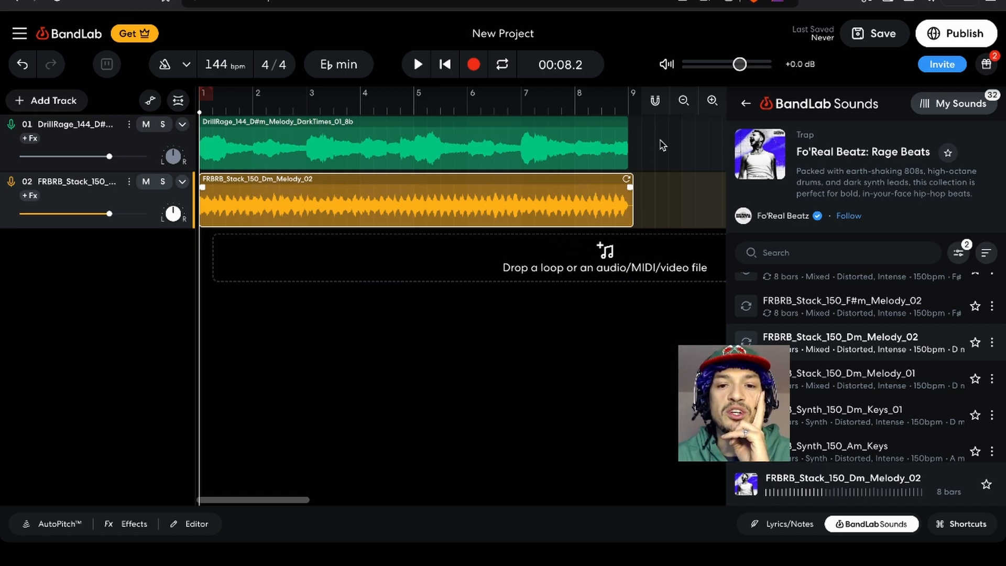
- Try looping the FRBRB_Stack_150_Dm_Melody_02 clip past bar 9, and pull its end back
scroll(643, 204, up, 5)
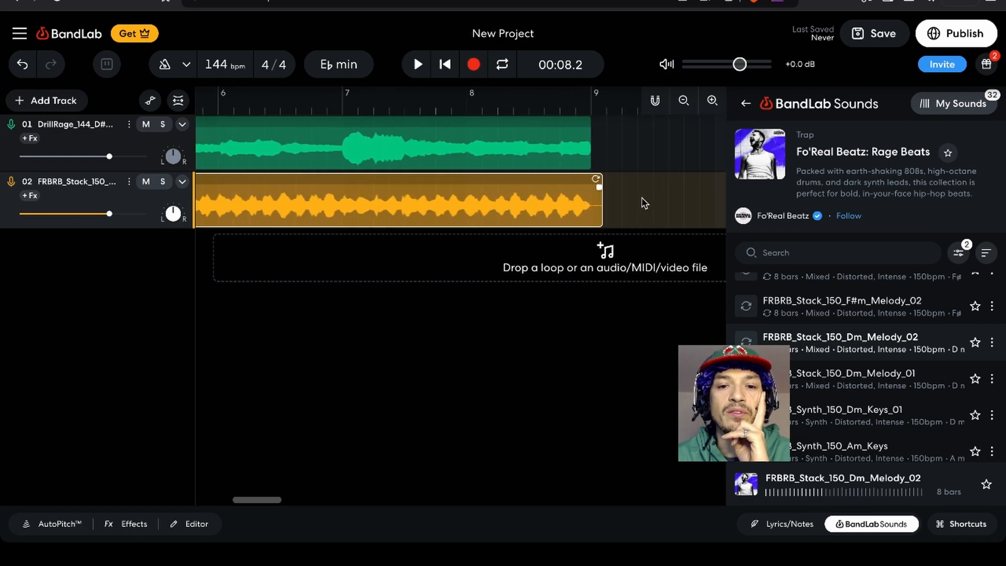
scroll(643, 205, up, 1)
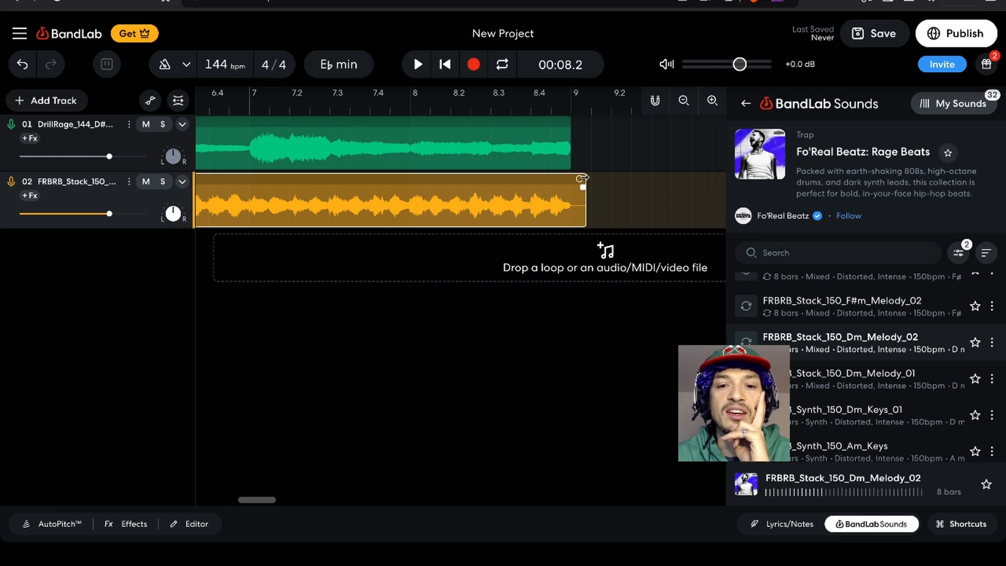
drag(581, 178, 662, 173)
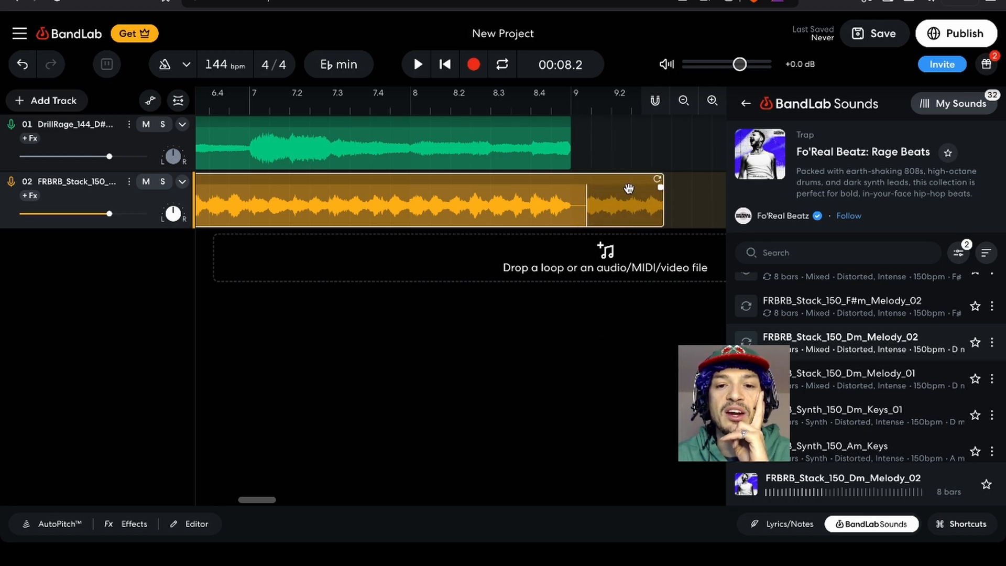
drag(660, 180, 585, 180)
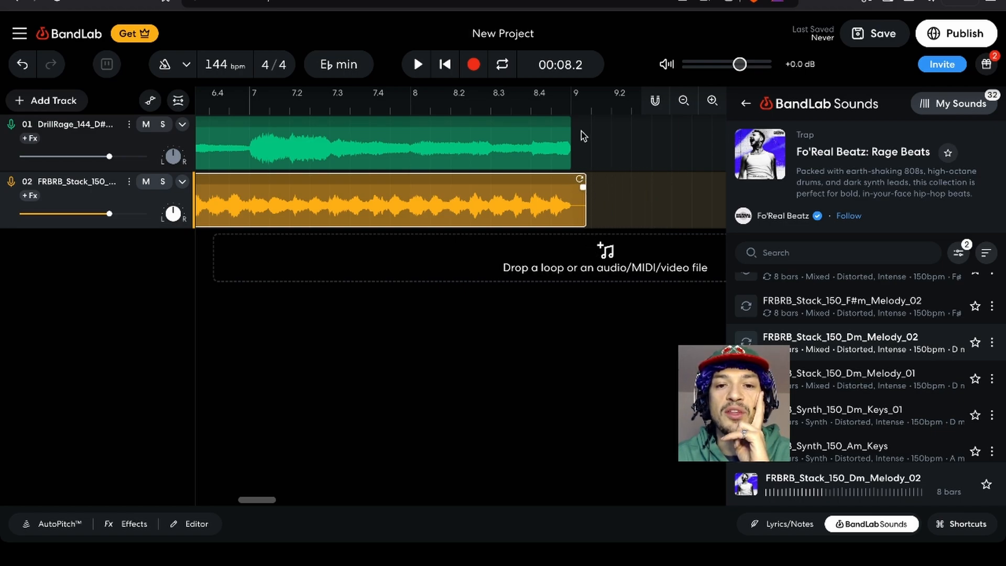
- Split the FRBRB_Stack_150_Dm_Melody_02 clip at bar 9 and delete the short leftover piece
click(570, 110)
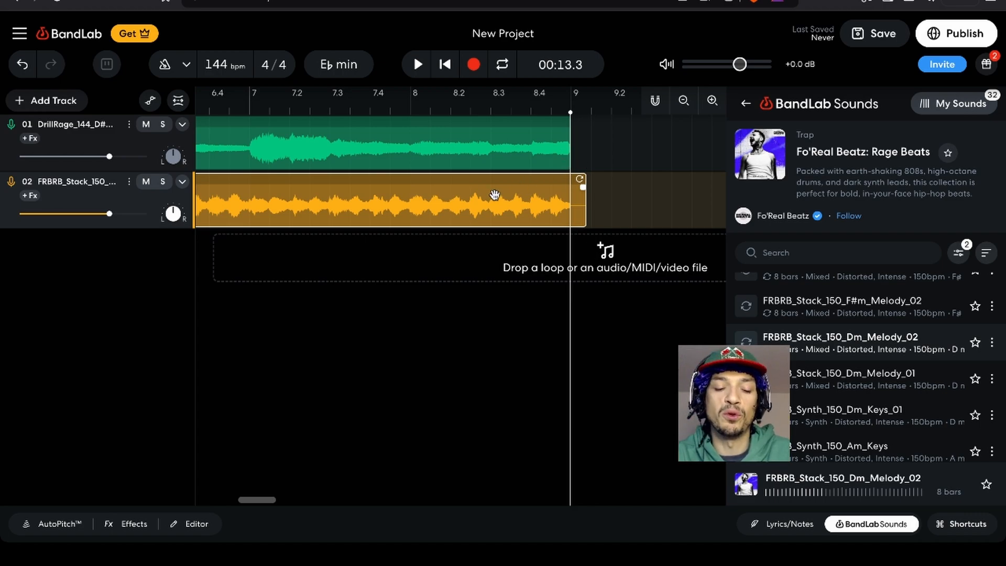
key(s)
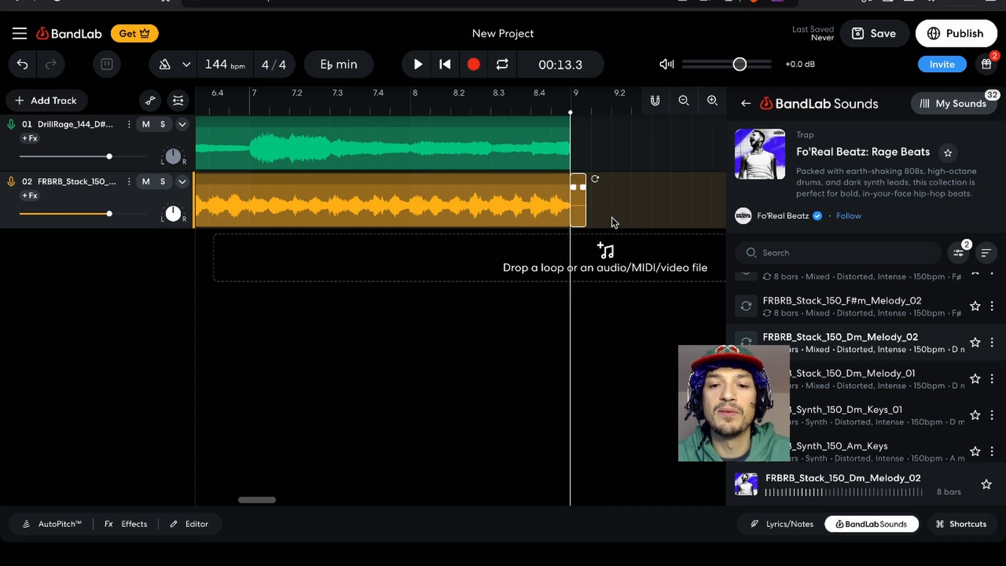
key(Delete)
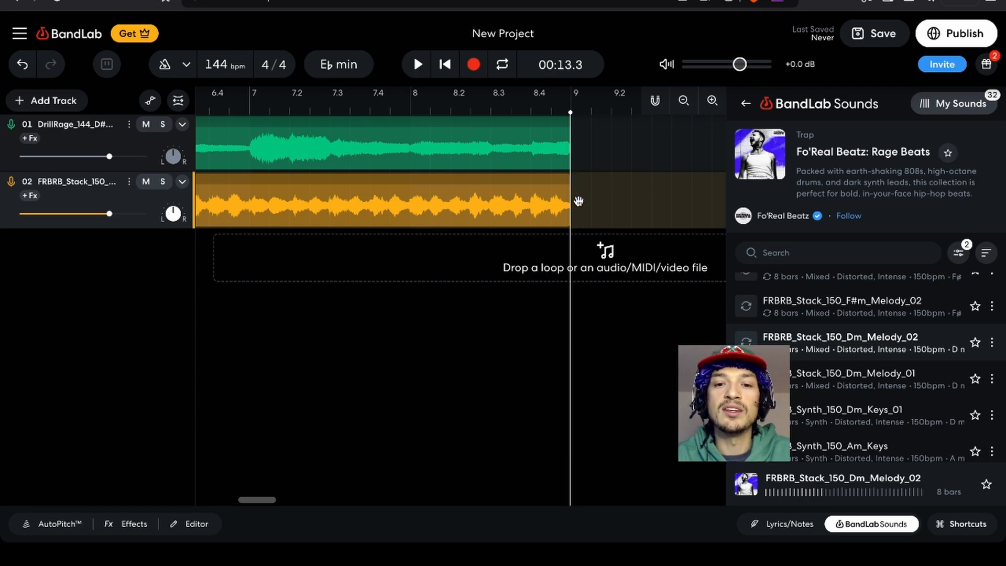
- Turn on snapping and align the end of the FRBRB_Stack_150_Dm_Melody_02 clip exactly with bar 9
click(625, 180)
click(564, 180)
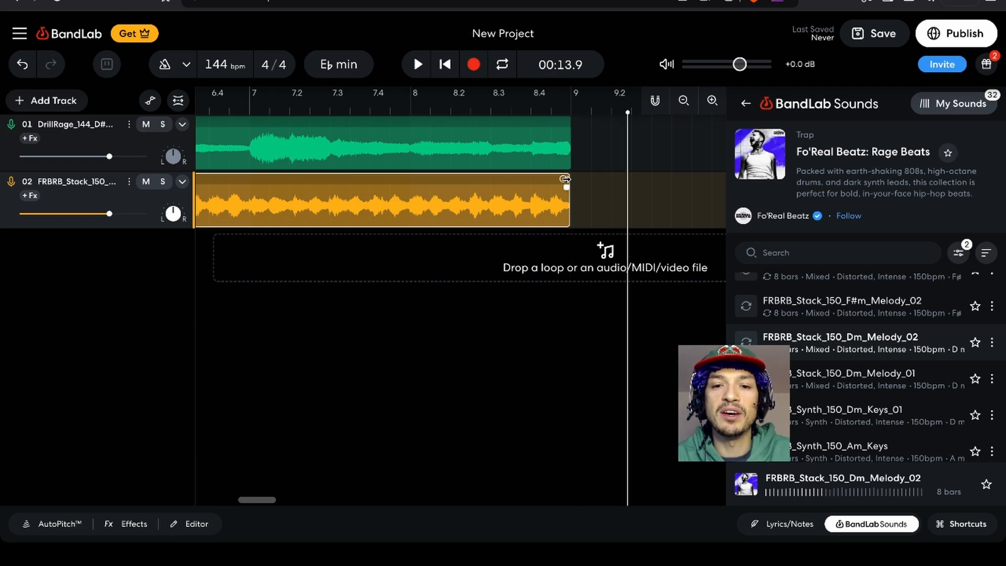
mouse_move(564, 178)
mouse_down()
mouse_move(625, 179)
mouse_move(545, 178)
mouse_move(612, 178)
mouse_move(576, 179)
mouse_move(566, 193)
mouse_up()
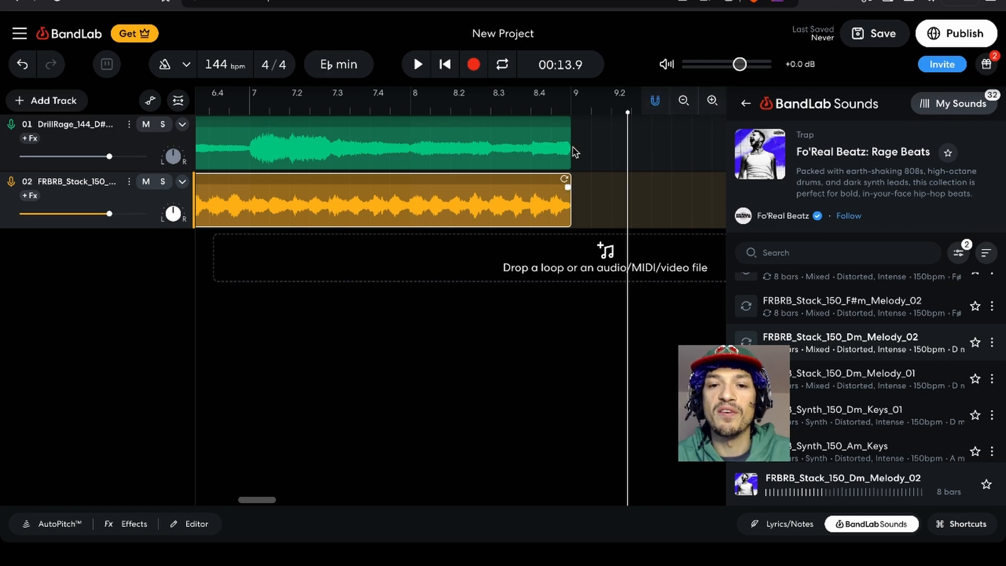
click(551, 111)
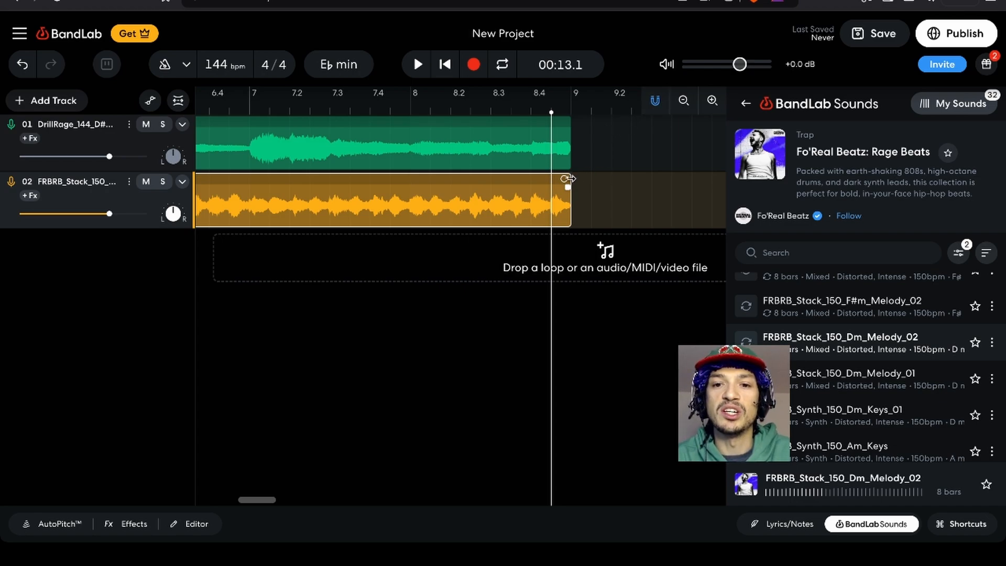
mouse_move(566, 178)
mouse_down()
mouse_move(643, 172)
mouse_move(566, 169)
mouse_up()
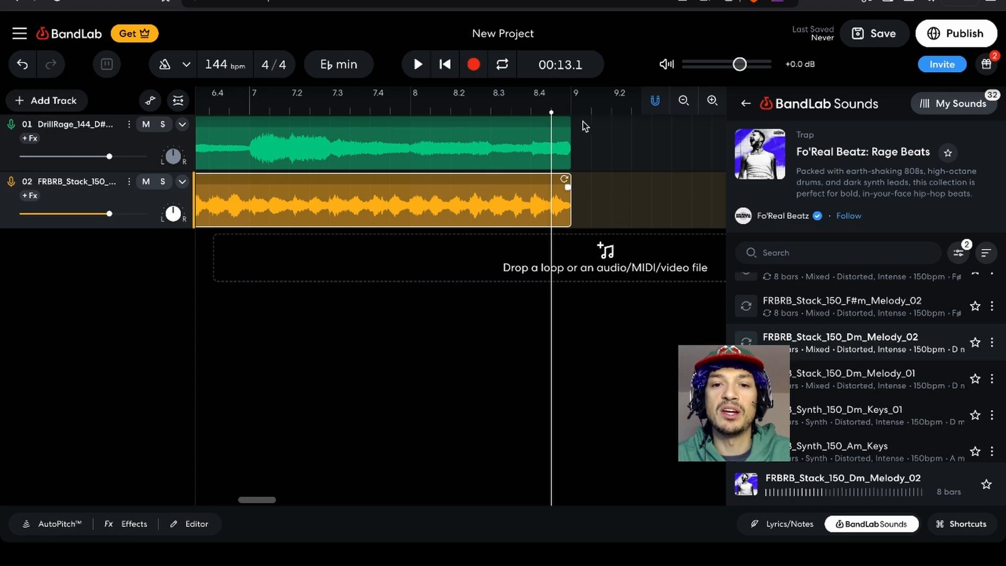
- Paste a copy of the FRBRB_Stack_150_Dm_Melody_02 clip at bar 9 on the second track
click(572, 111)
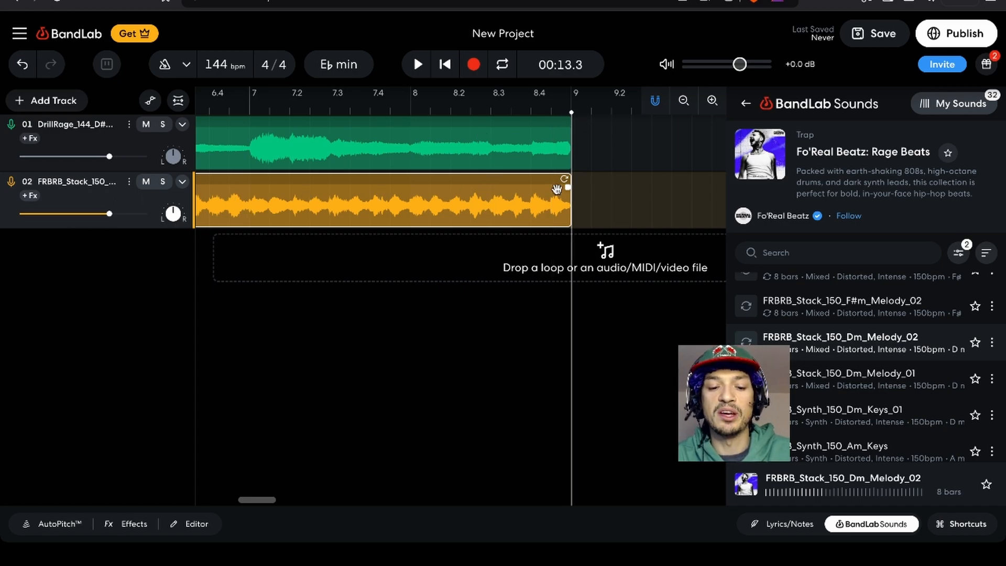
key(super+v)
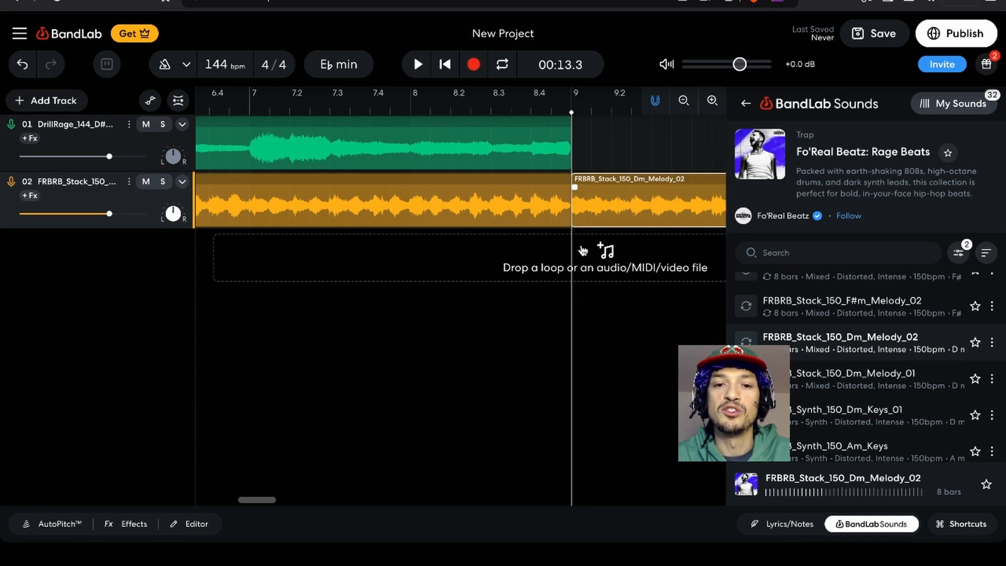
scroll(582, 251, down, 6)
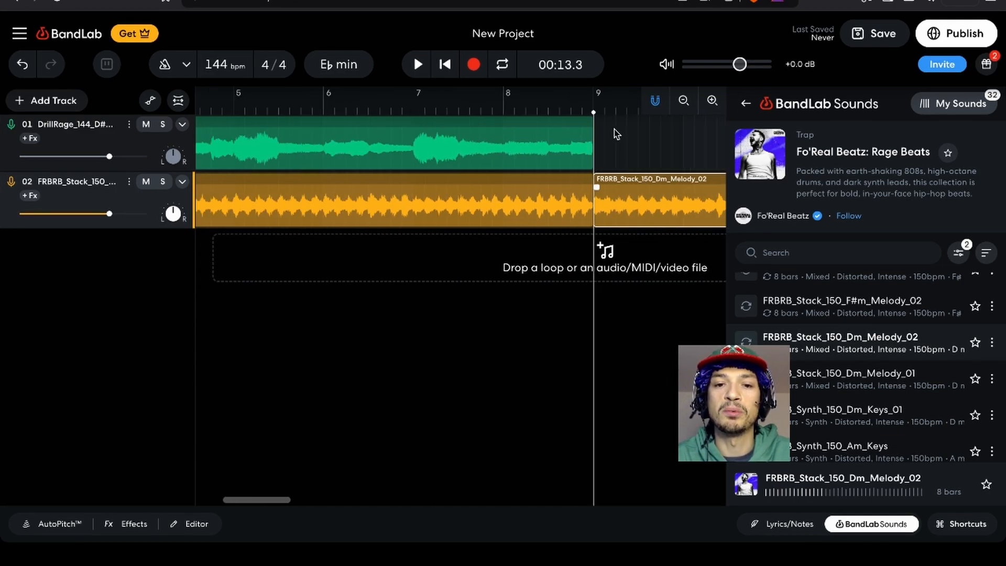
scroll(569, 193, down, 5)
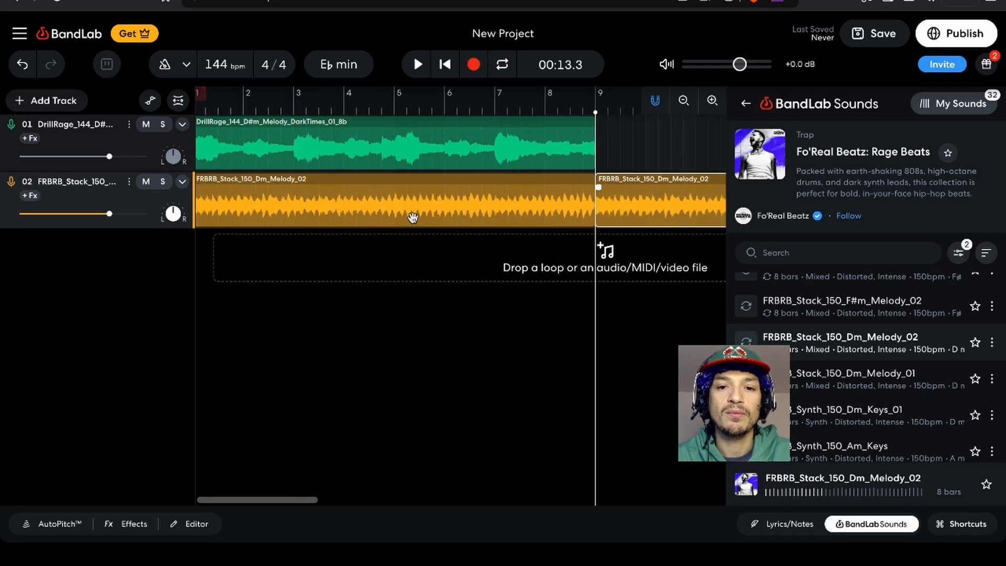
- Play the project from the beginning to hear both melody tracks together
key(Return)
scroll(414, 201, left, 1)
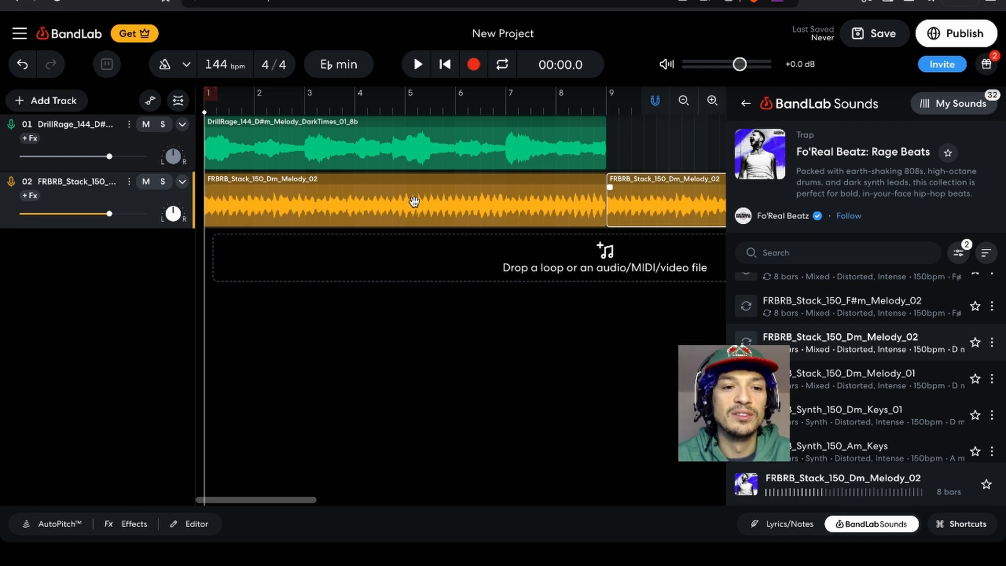
key(space)
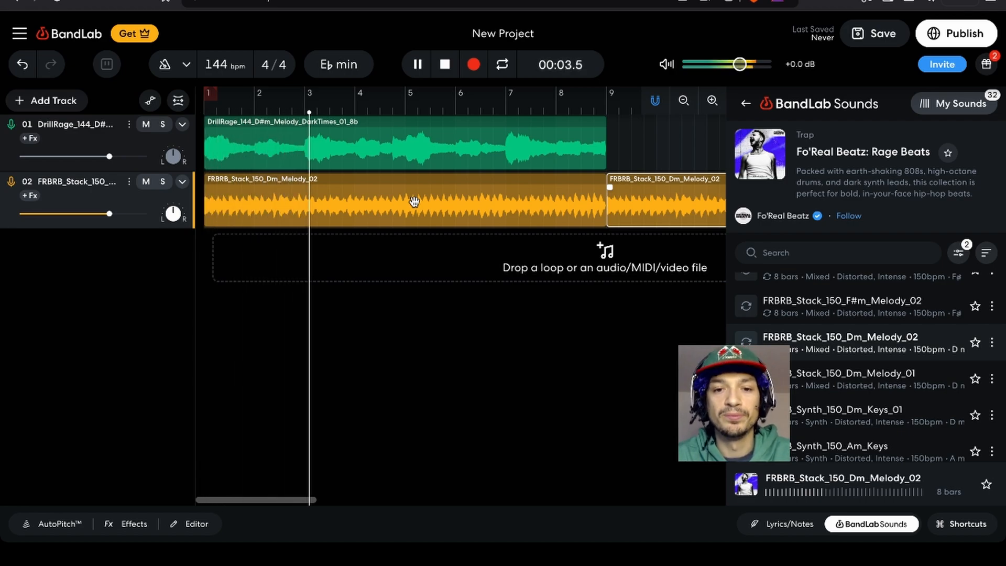
key(space)
- Solo the first track during playback, loop its DrillRage melody clip out to bar 17, and unsolo the track before stopping
click(574, 137)
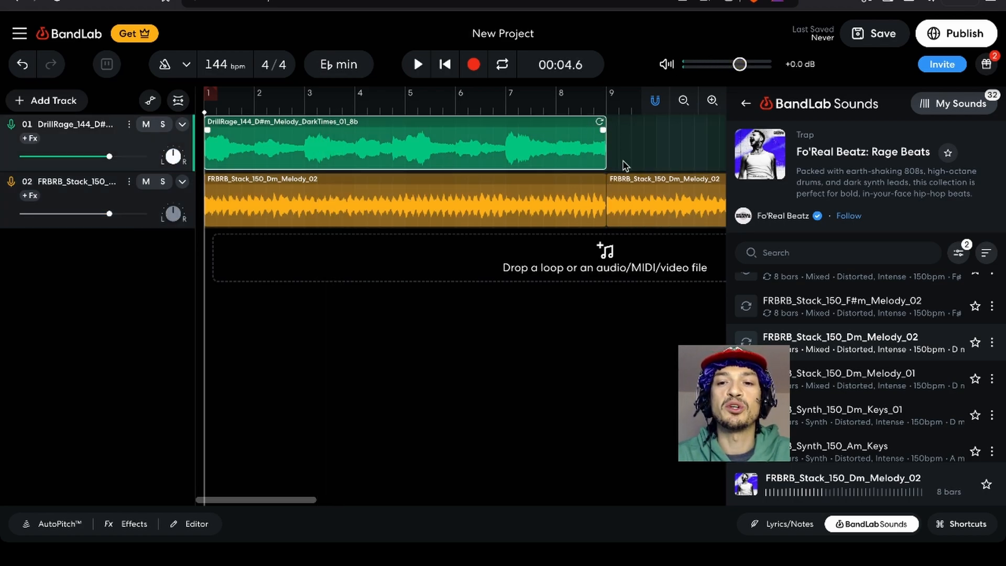
scroll(623, 164, right, 3)
scroll(623, 164, down, 3)
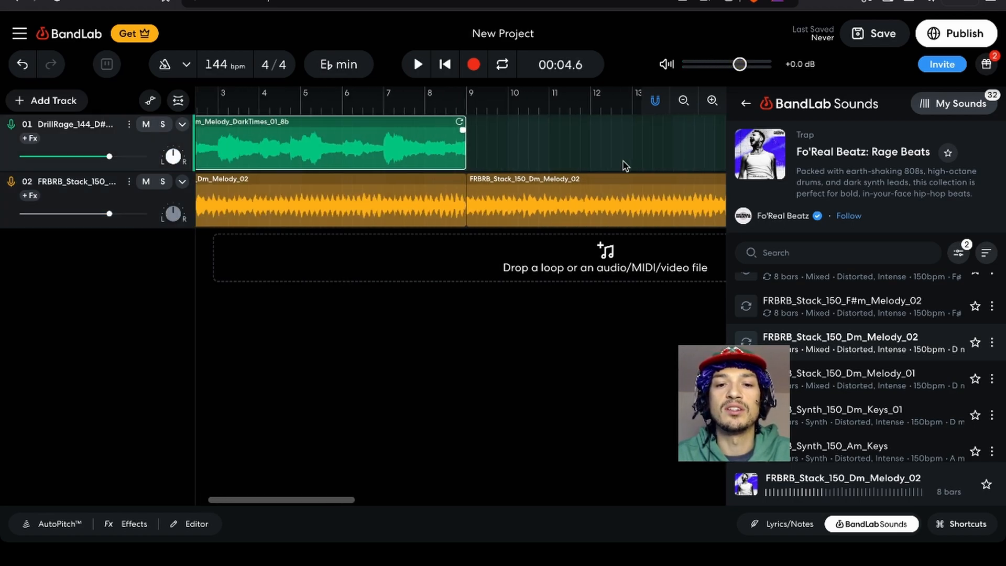
scroll(505, 181, down, 2)
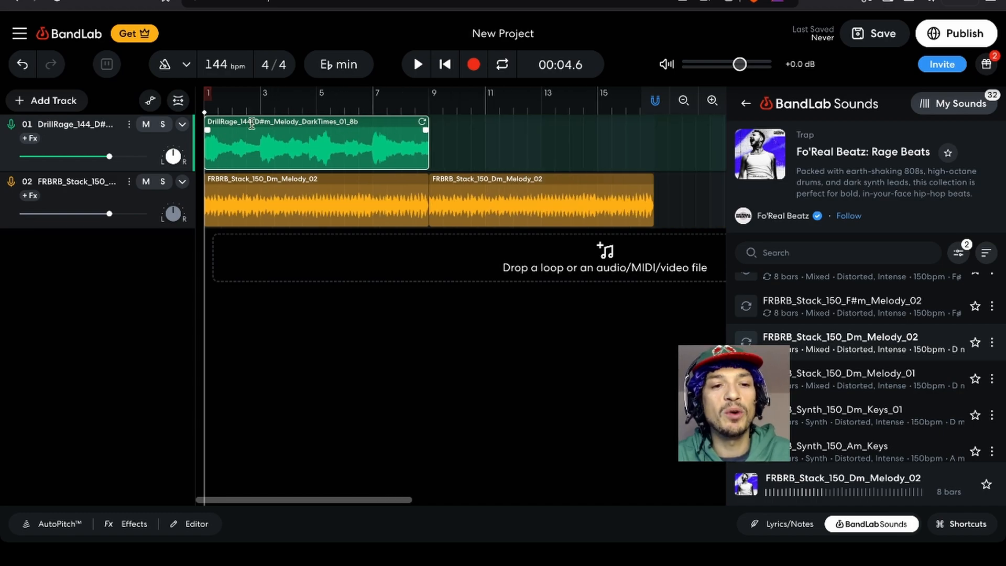
key(space)
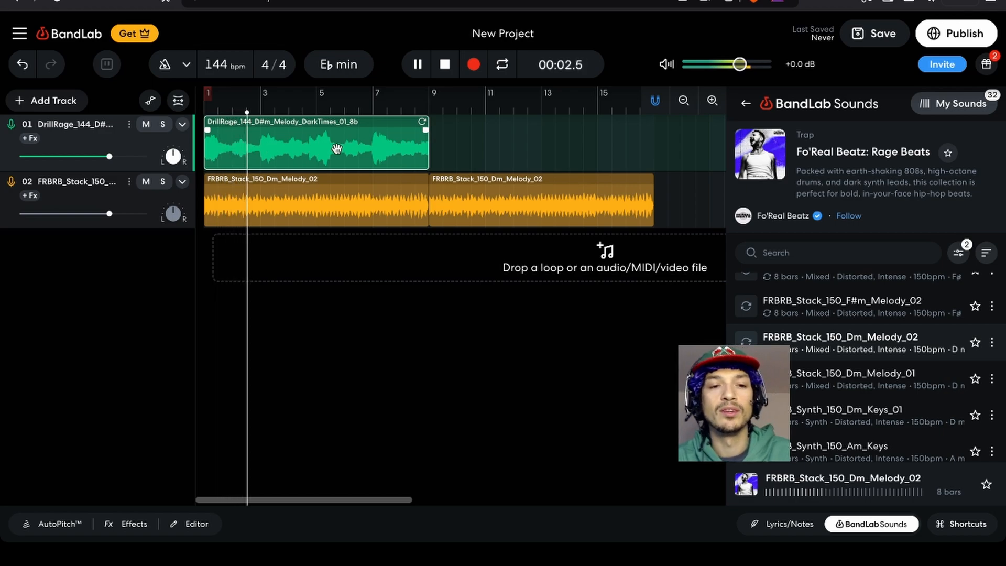
click(162, 124)
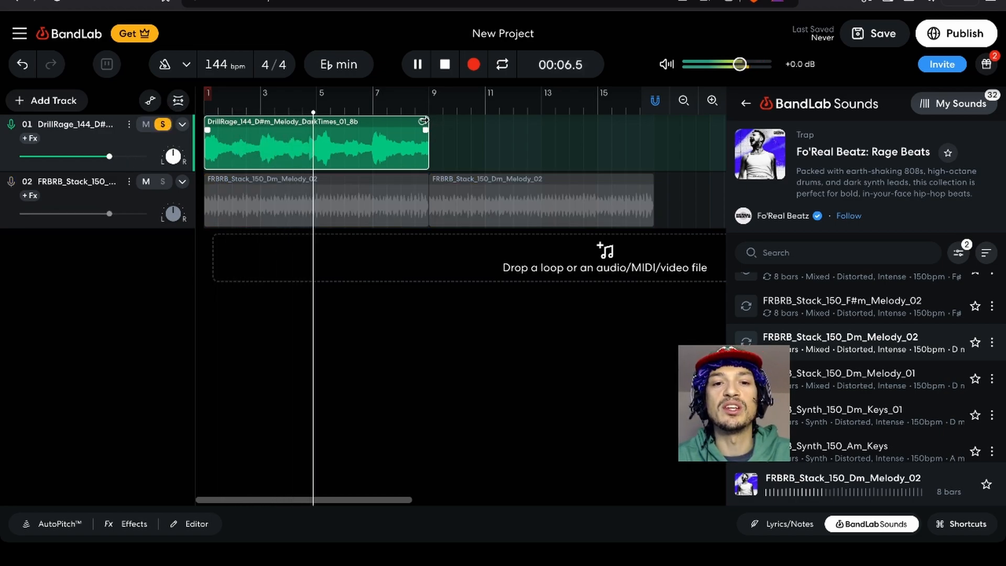
drag(423, 121, 650, 121)
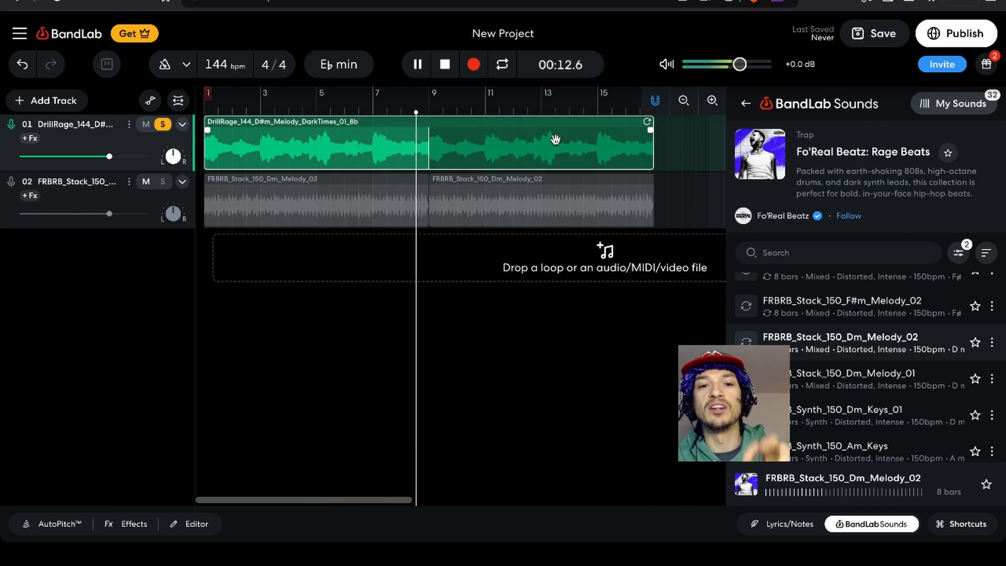
click(163, 127)
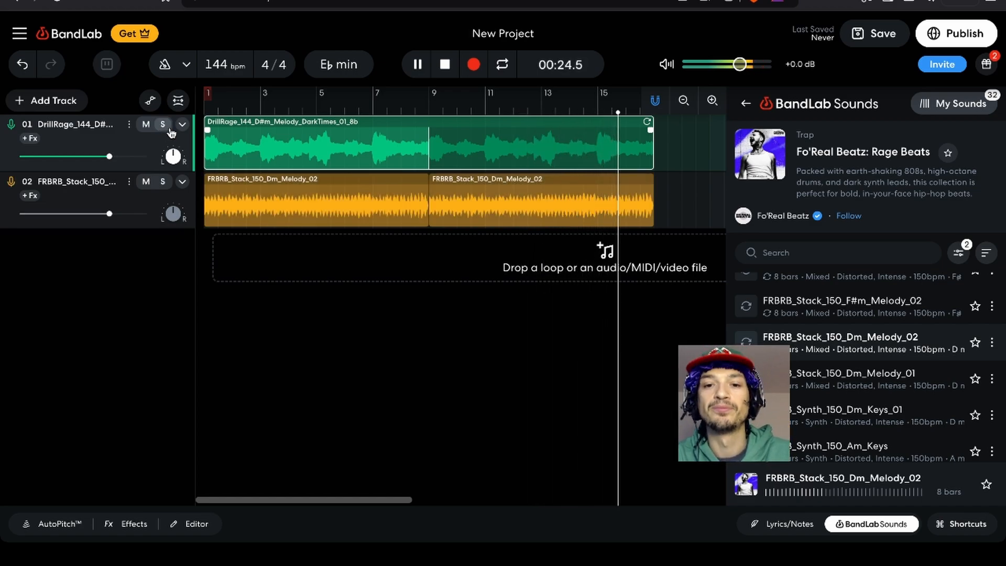
key(space)
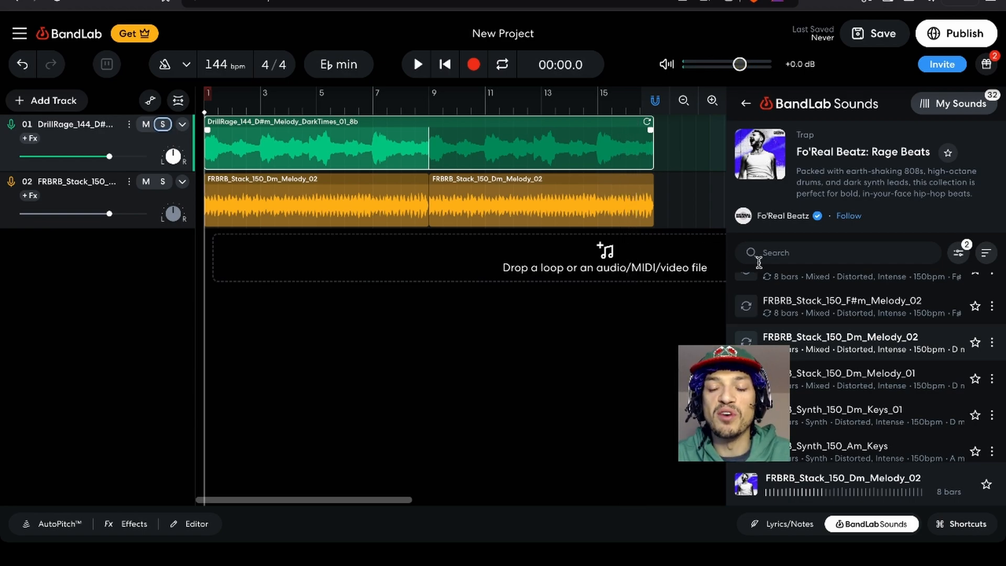
- Leave the Fo'Real Beatz: Rage Beats pack and search the loops for "rage bass"
click(745, 104)
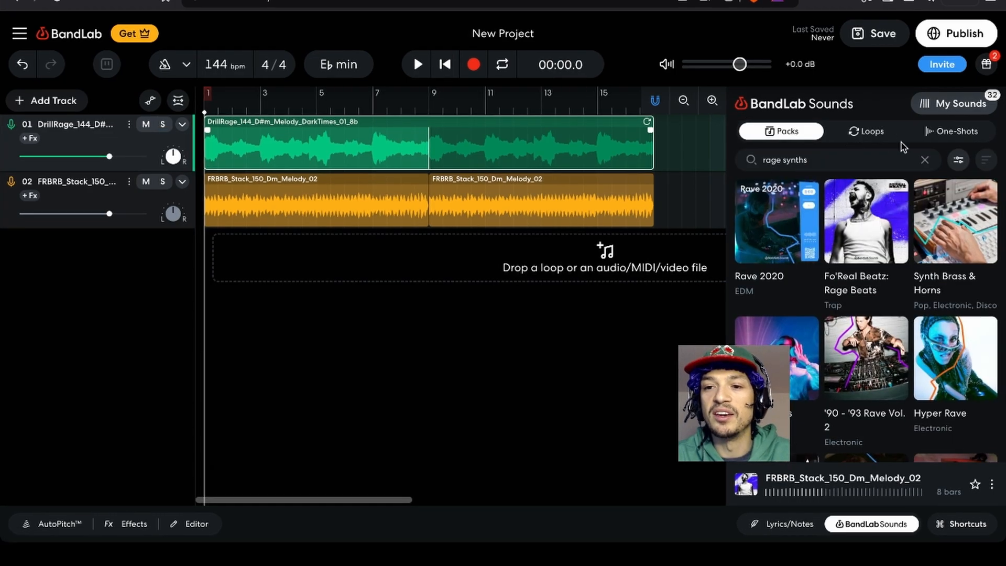
click(857, 135)
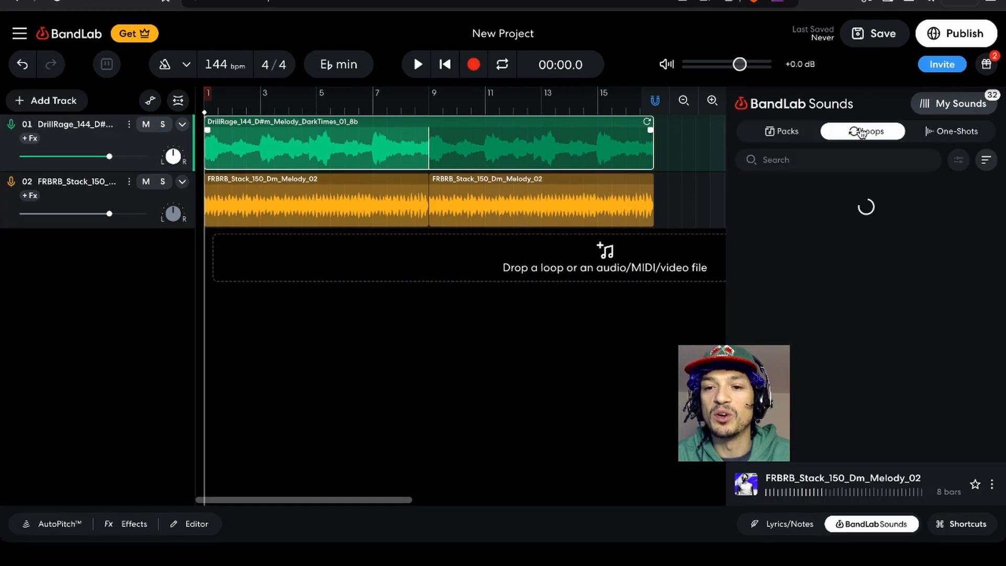
click(803, 164)
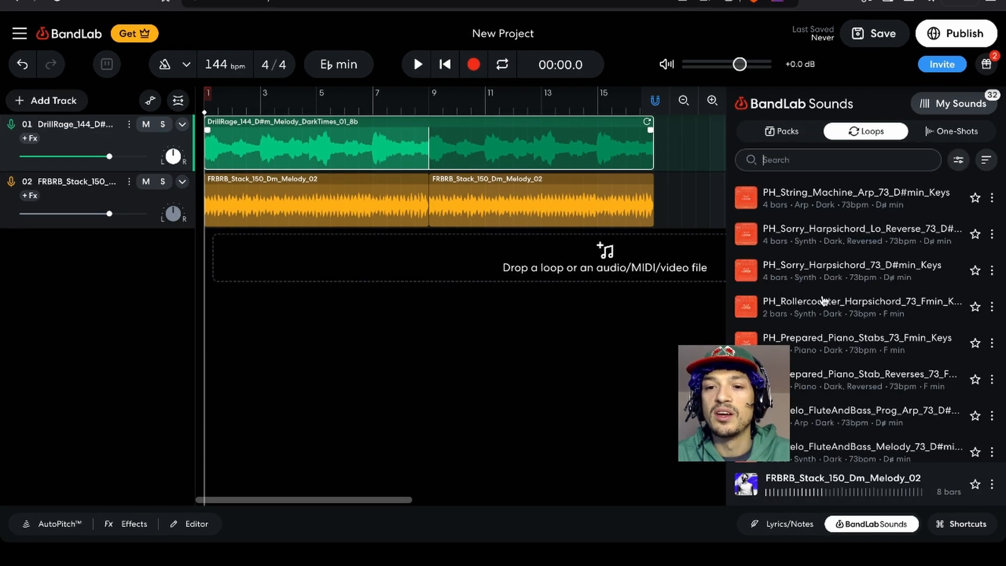
text(rage bass)
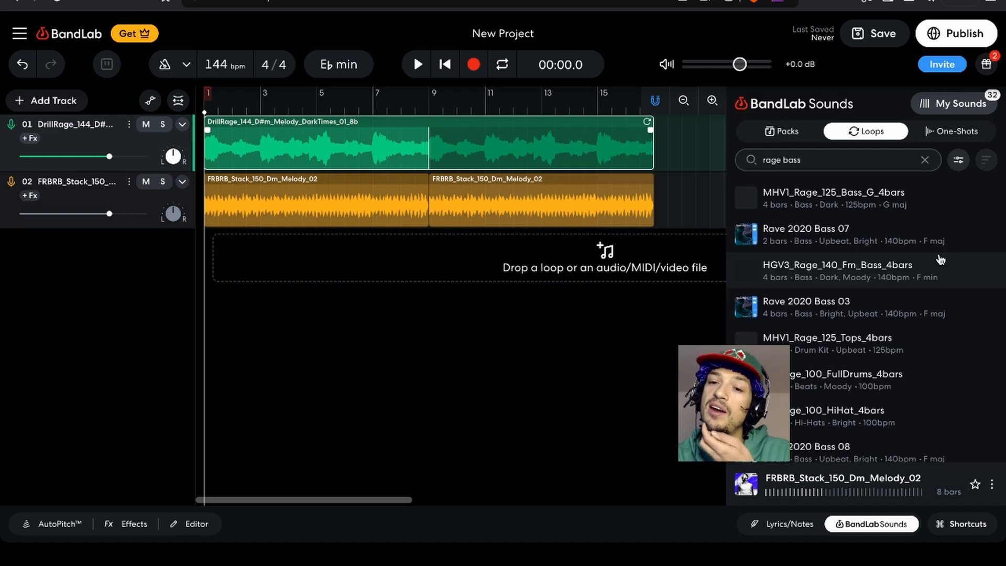
- Preview and favorite MHV1_Rage_125_Bass_G_4bars, and audition MHV1_Rage_125_Tops_4bars and TP_Rage_100_FullDrums_4bars
click(746, 198)
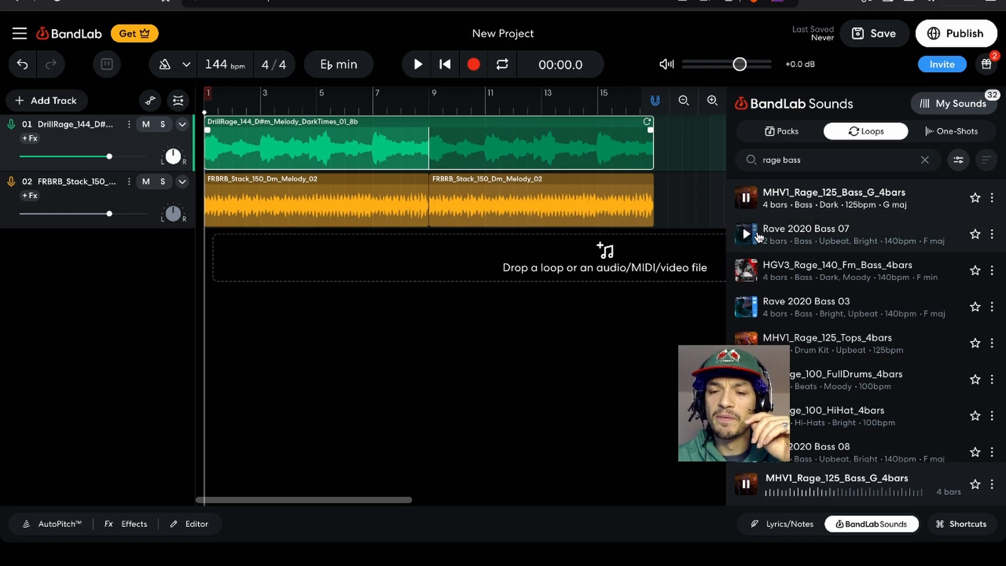
click(974, 197)
click(744, 340)
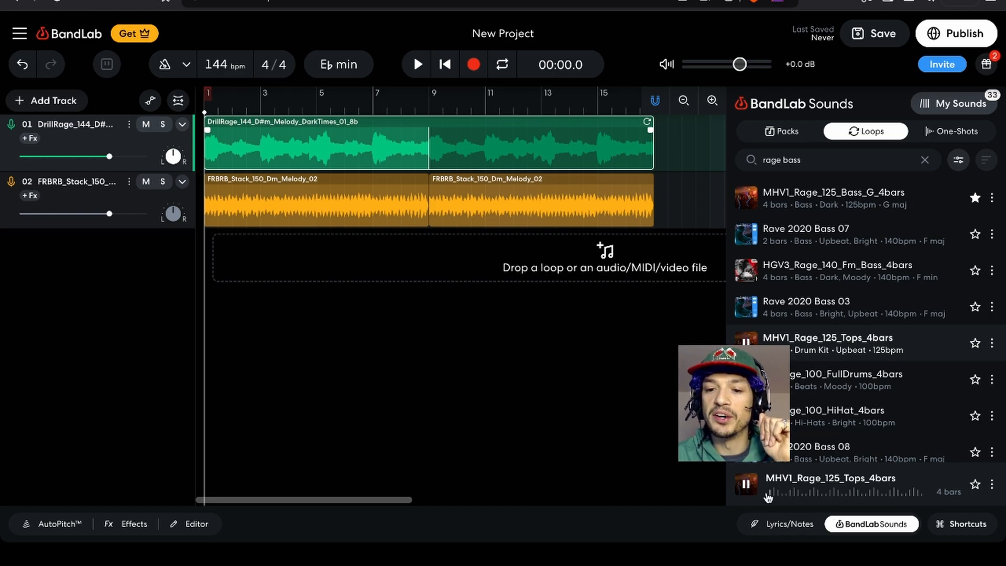
scroll(765, 430, down, 2)
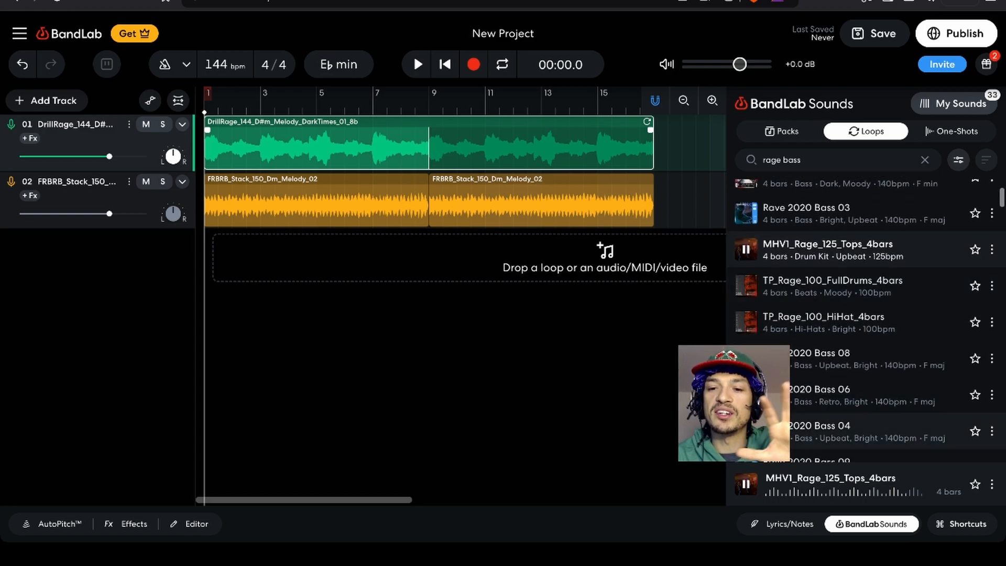
click(746, 284)
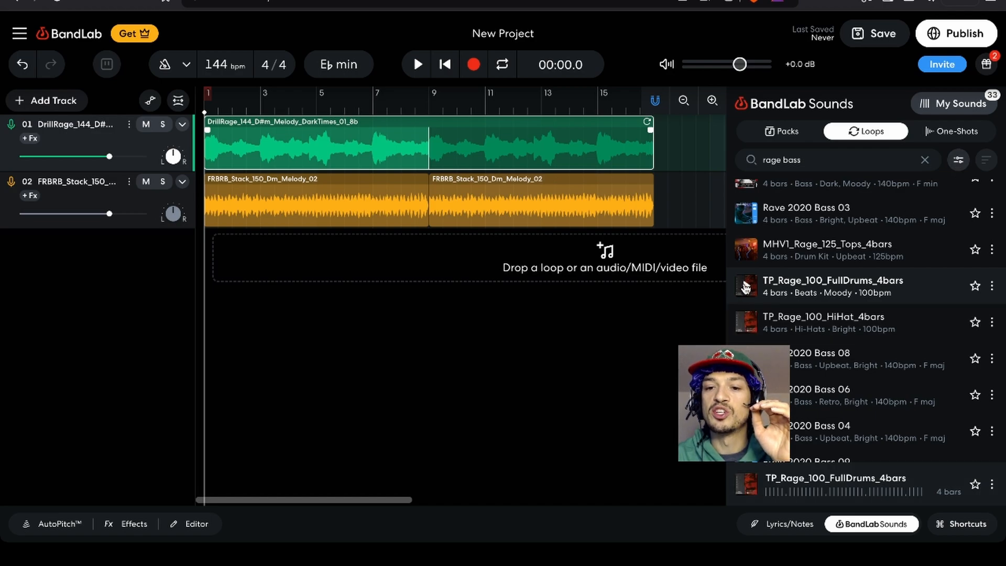
- Filter the "rage bass" loop results to the Bass instrument
click(957, 167)
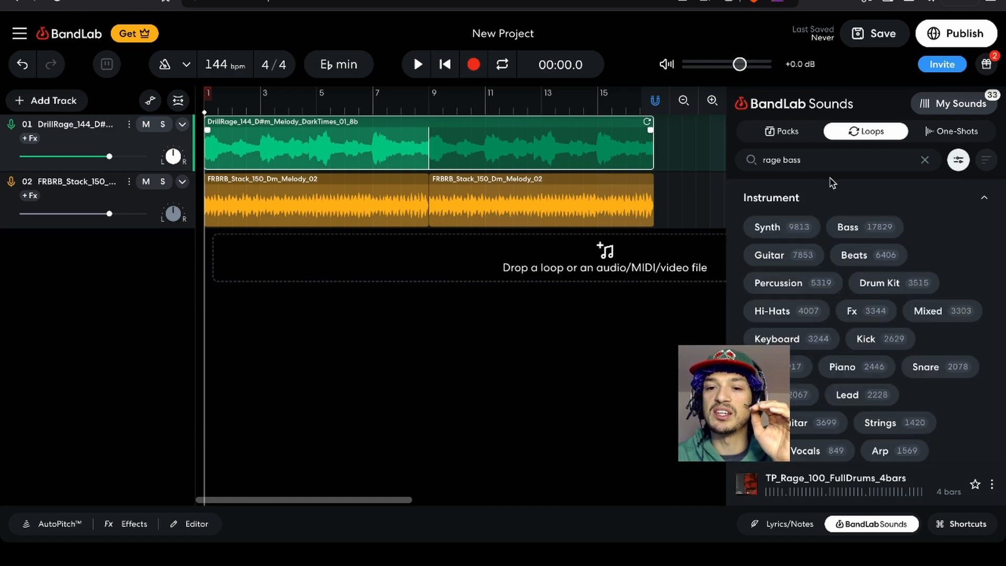
click(861, 227)
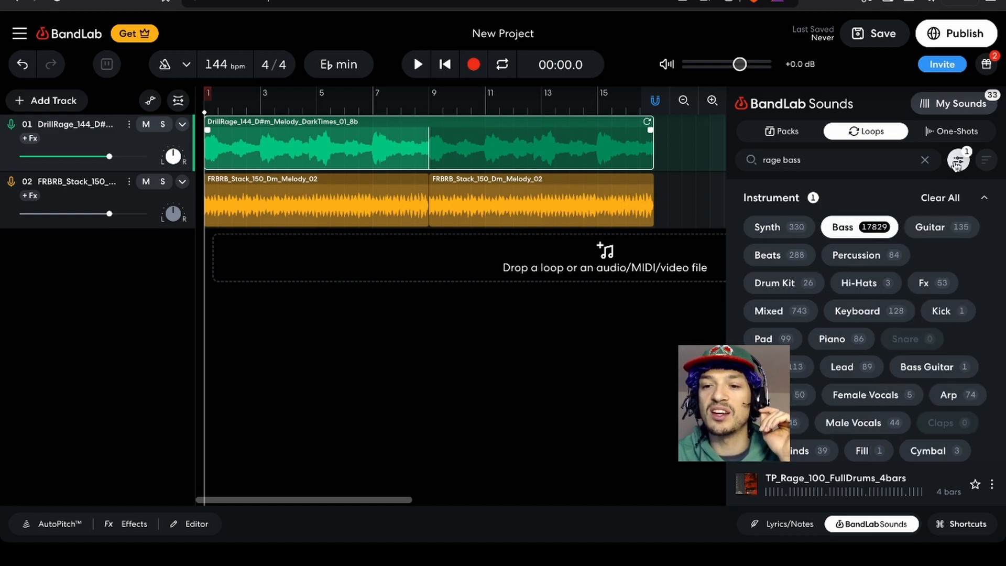
click(956, 162)
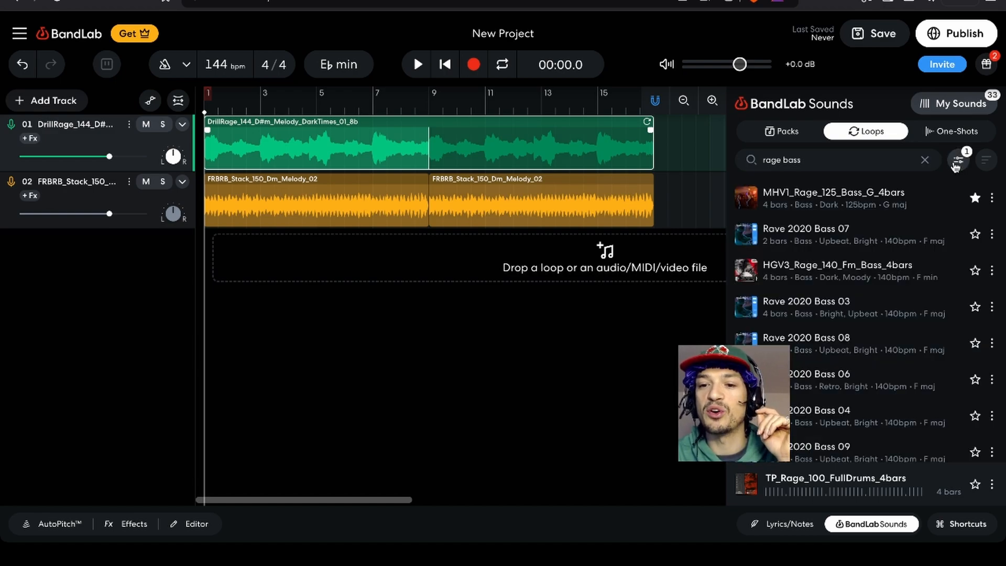
- Audition Rave 2020 Bass 07, Black House Noise Rave Bass 03, 04 and 01, and Funky Boss Bass 03 among the filtered loops
click(747, 234)
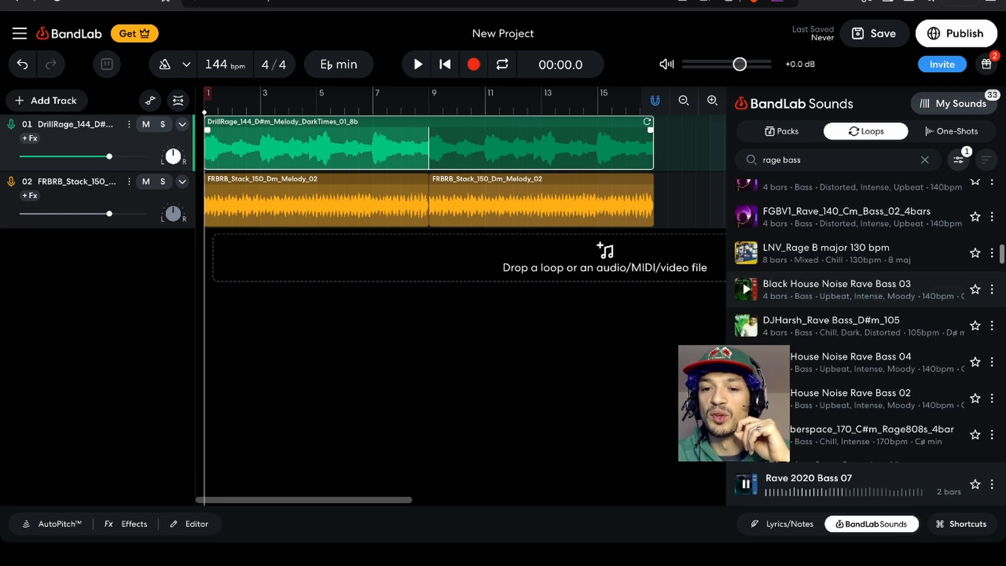
click(745, 293)
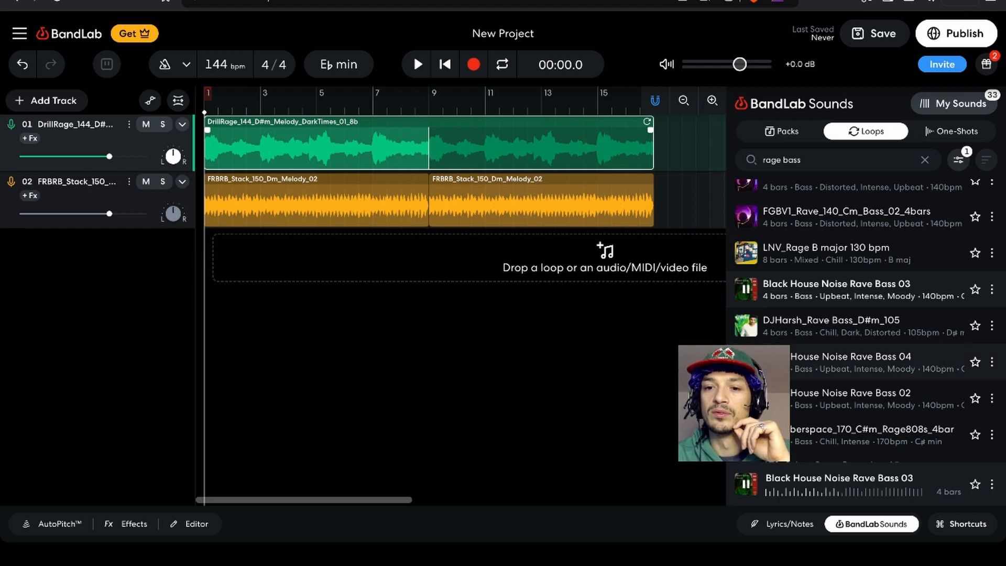
click(745, 363)
scroll(745, 363, down, 1)
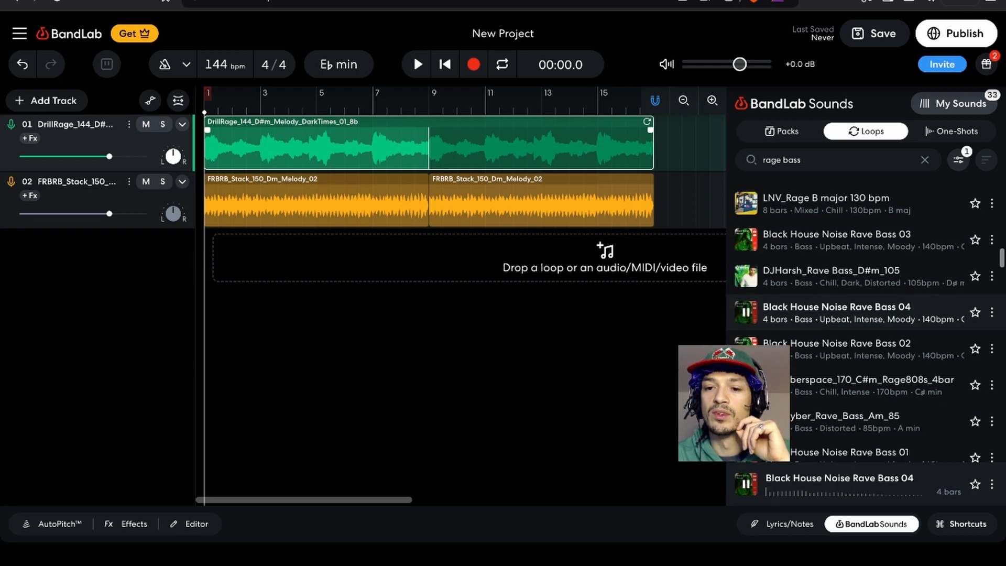
scroll(746, 335, down, 1)
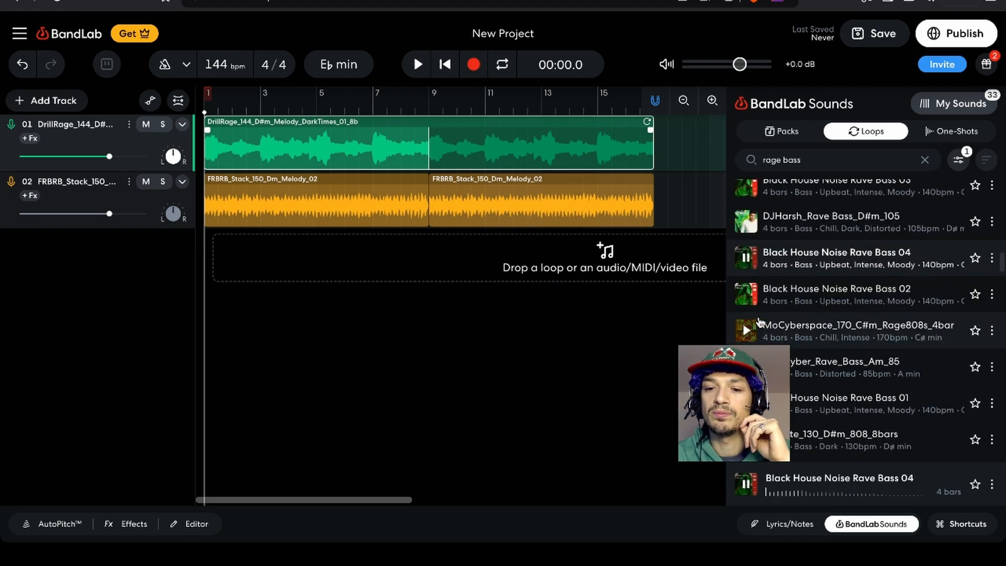
click(746, 403)
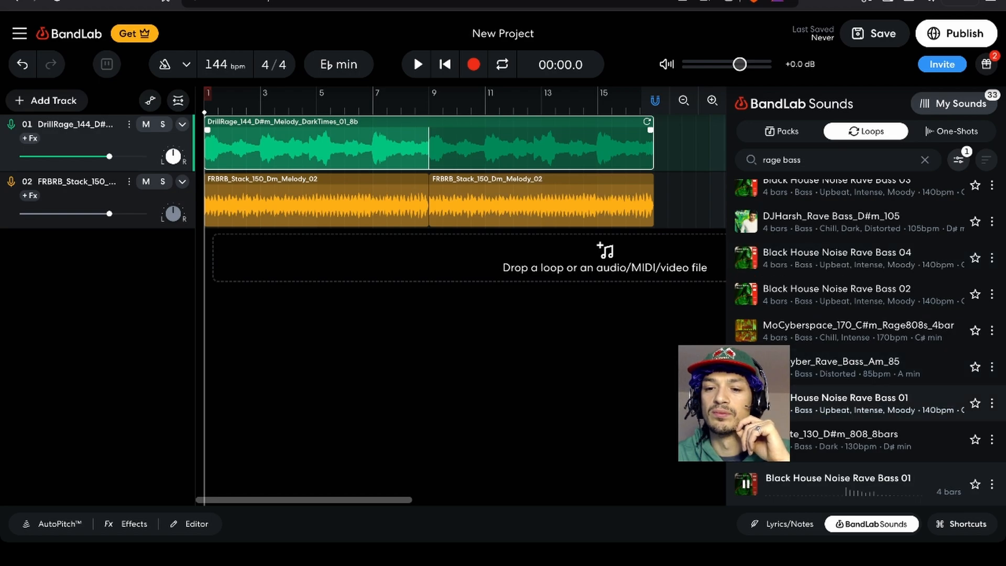
scroll(746, 366, down, 1)
scroll(745, 338, down, 2)
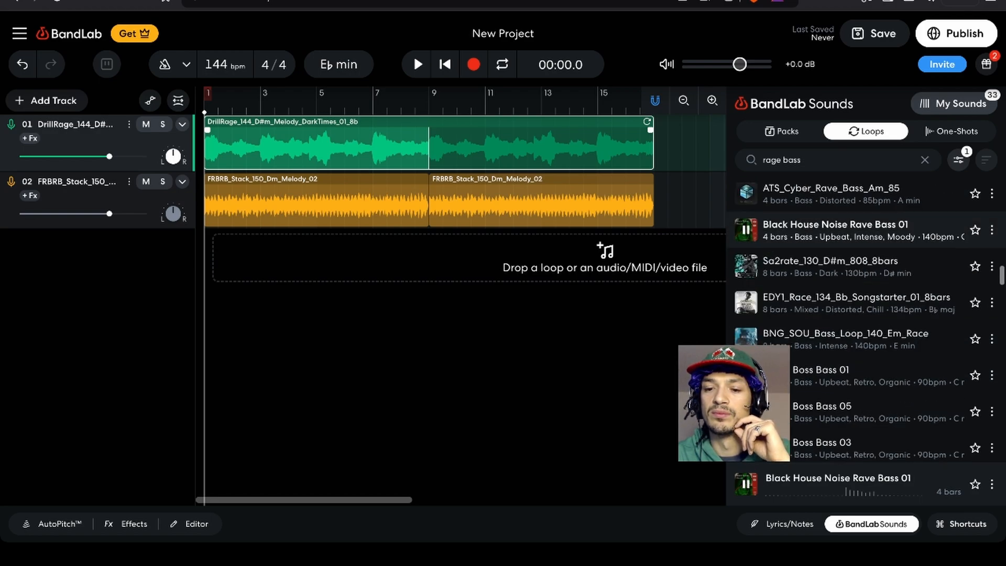
scroll(746, 338, down, 2)
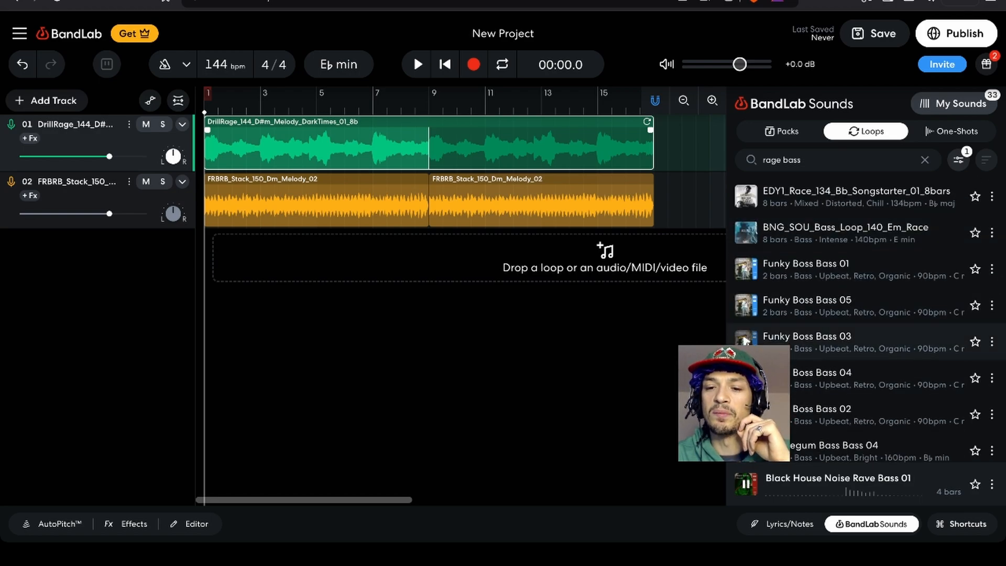
click(745, 340)
scroll(745, 382, down, 5)
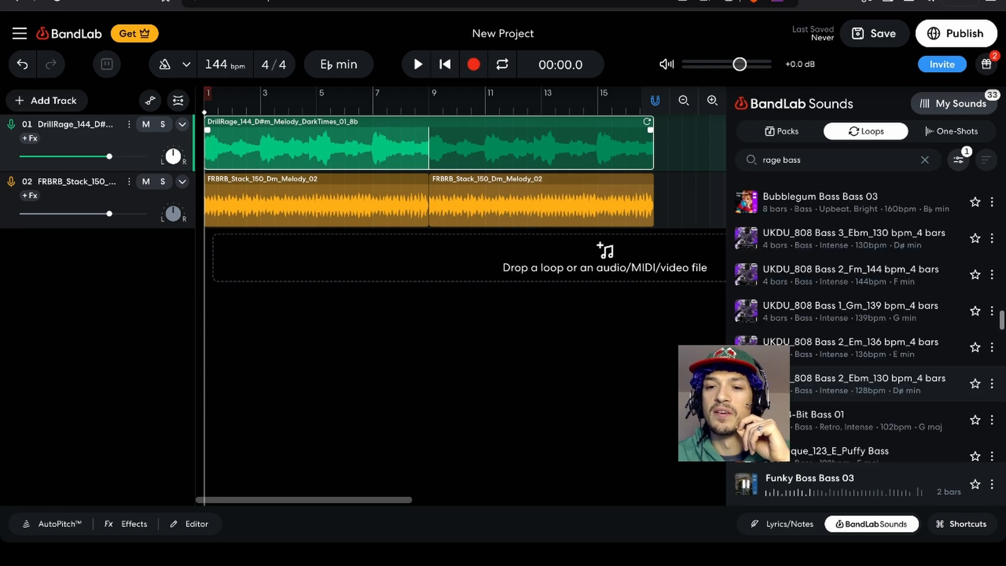
scroll(778, 305, down, 4)
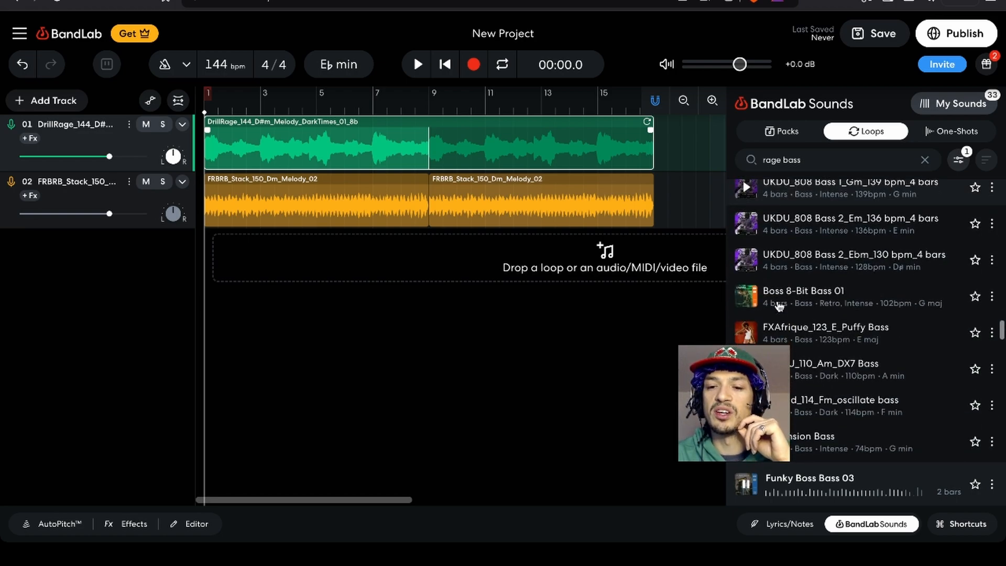
- Preview the Disaster Bass loop and add it to the favorite sounds
click(753, 378)
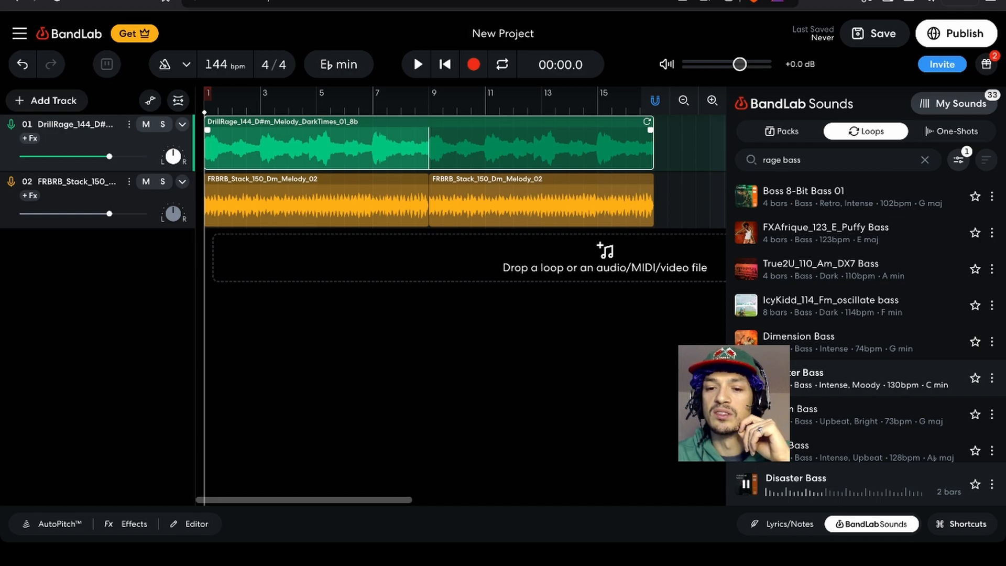
click(974, 483)
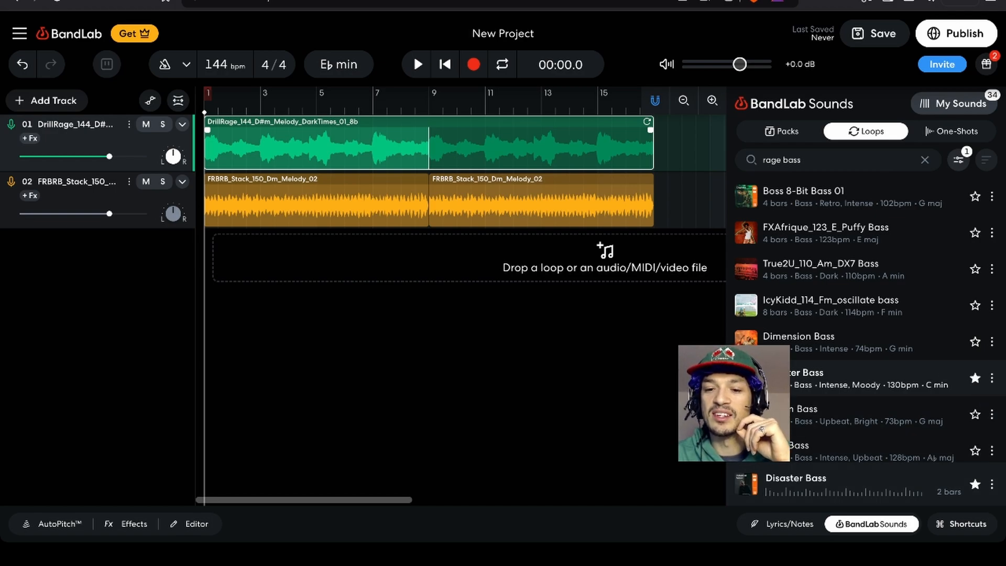
scroll(864, 325, down, 1)
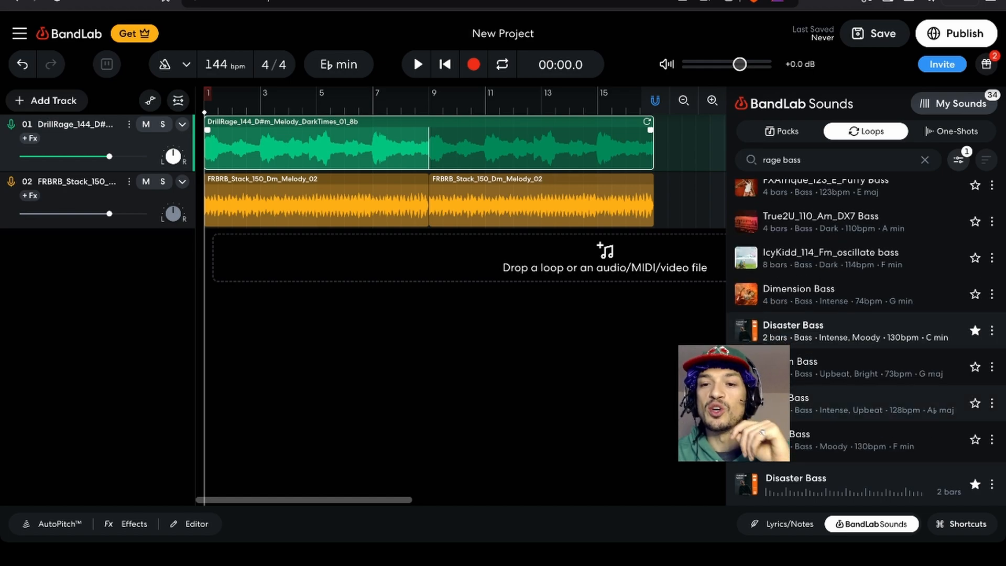
- Change the loop search to "trap bass" and preview Drill Trap Bass 07 and Drill Trap Bass 02
double_click(771, 160)
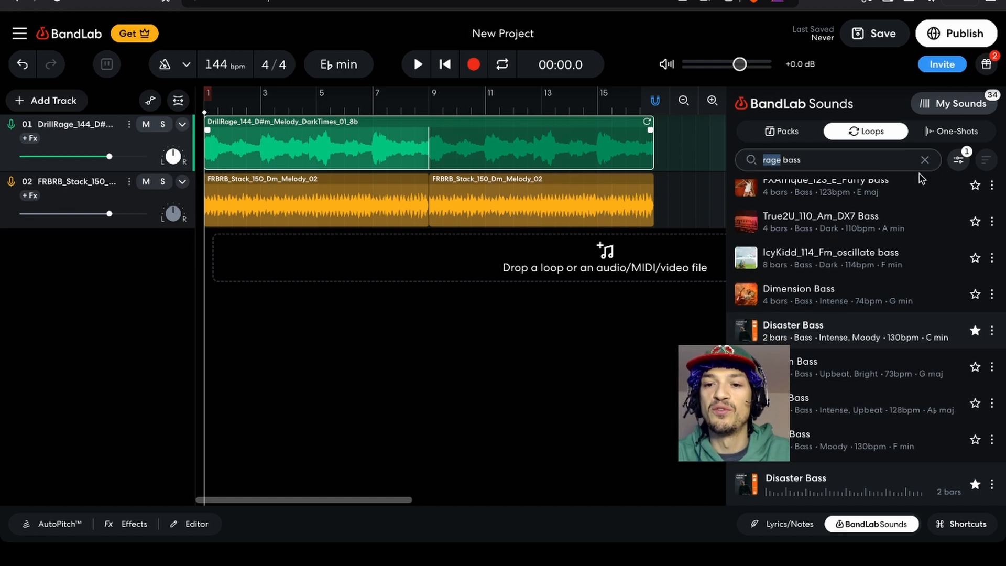
text(trap)
key(Return)
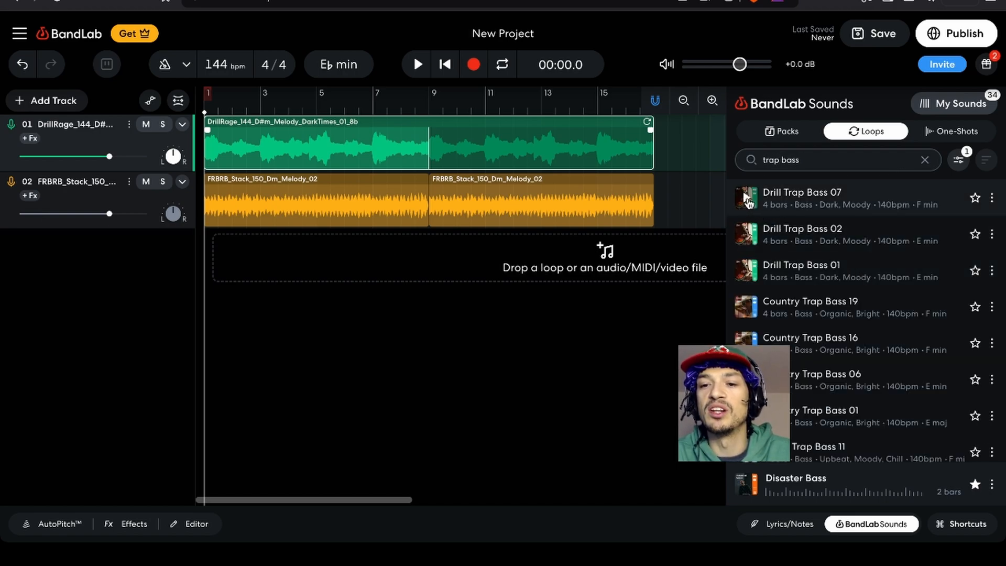
click(746, 198)
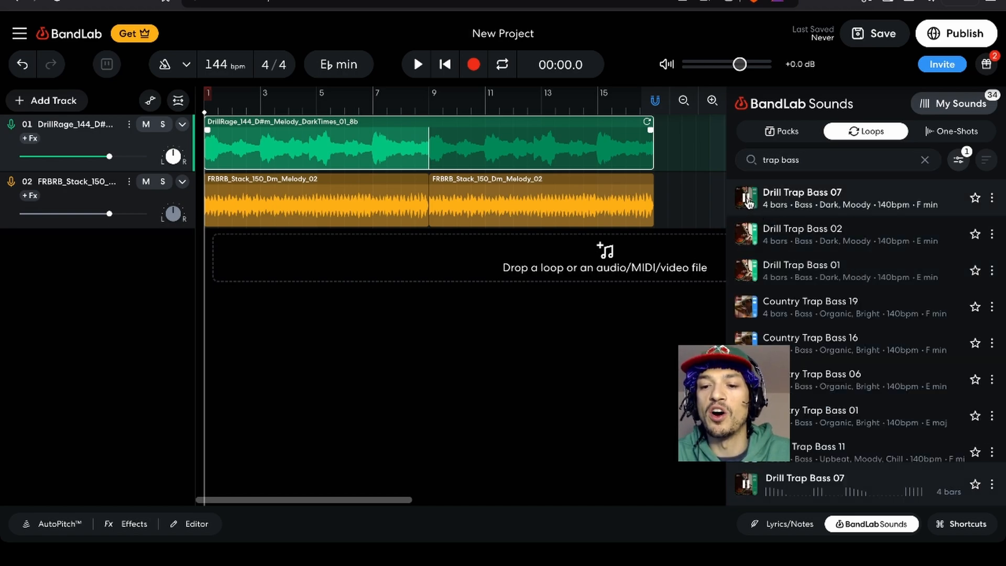
click(746, 236)
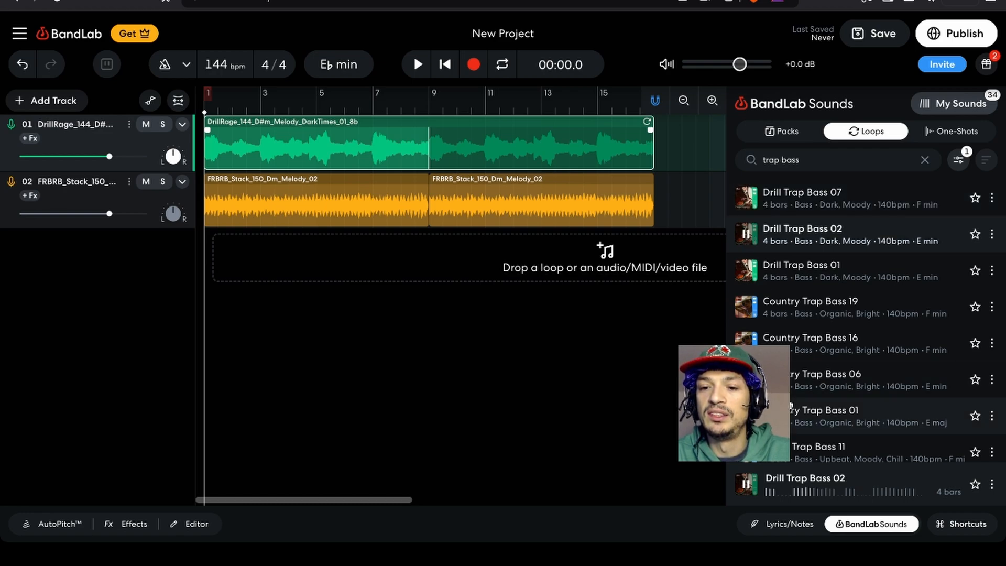
- Preview the Drill Trap Bass 01, Country Trap Bass 19 and Turbo Trap Bass 11 loops
click(754, 280)
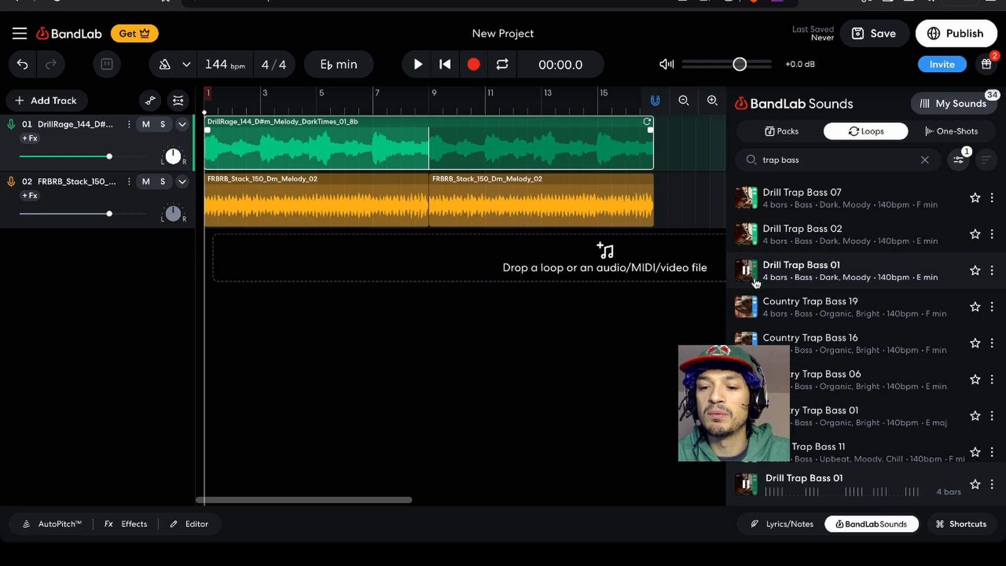
click(748, 308)
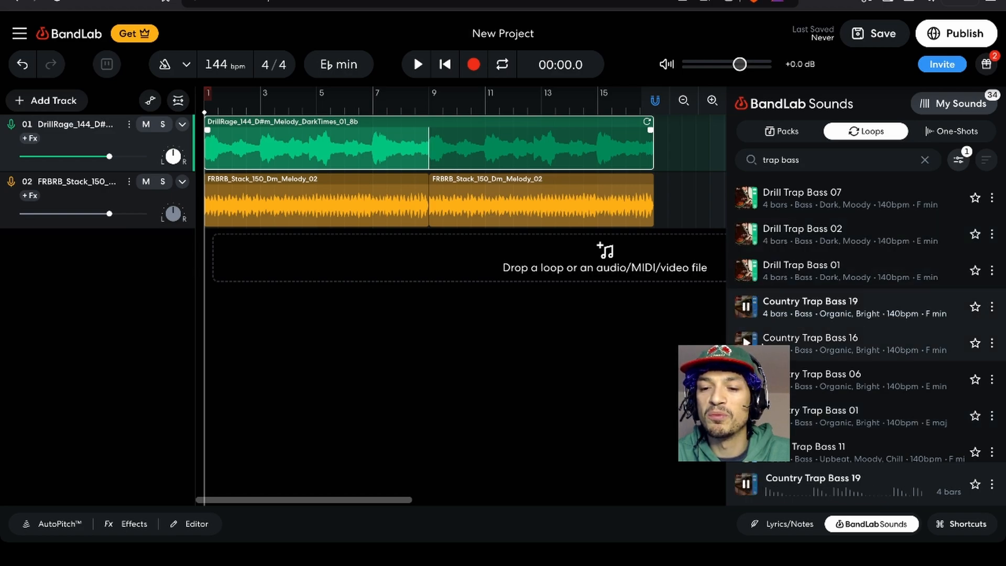
scroll(754, 325, down, 2)
click(746, 335)
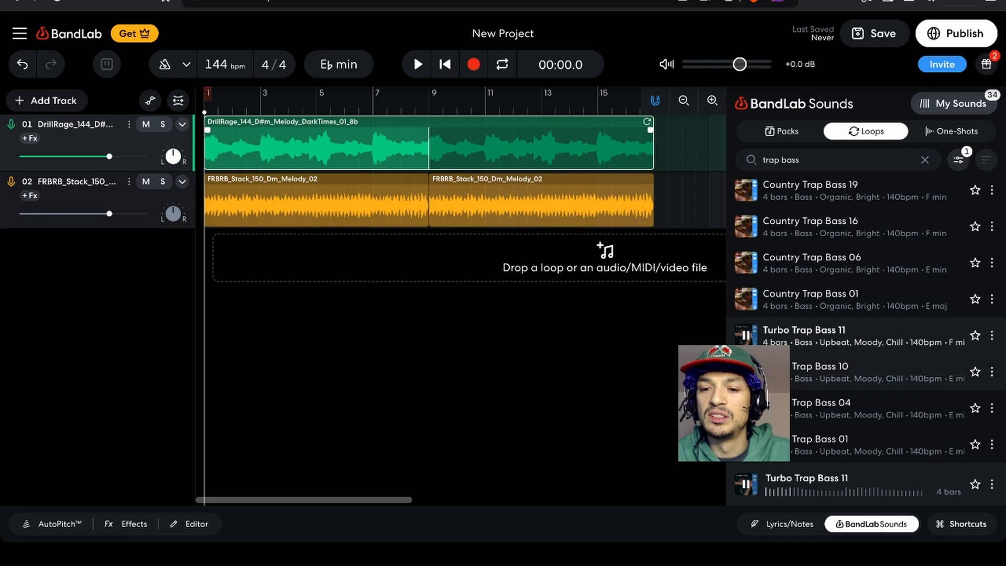
- Audition Drill Trap Bass 10, 09 and 03, and Country Trap Bass 18 further down the results
scroll(746, 335, down, 3)
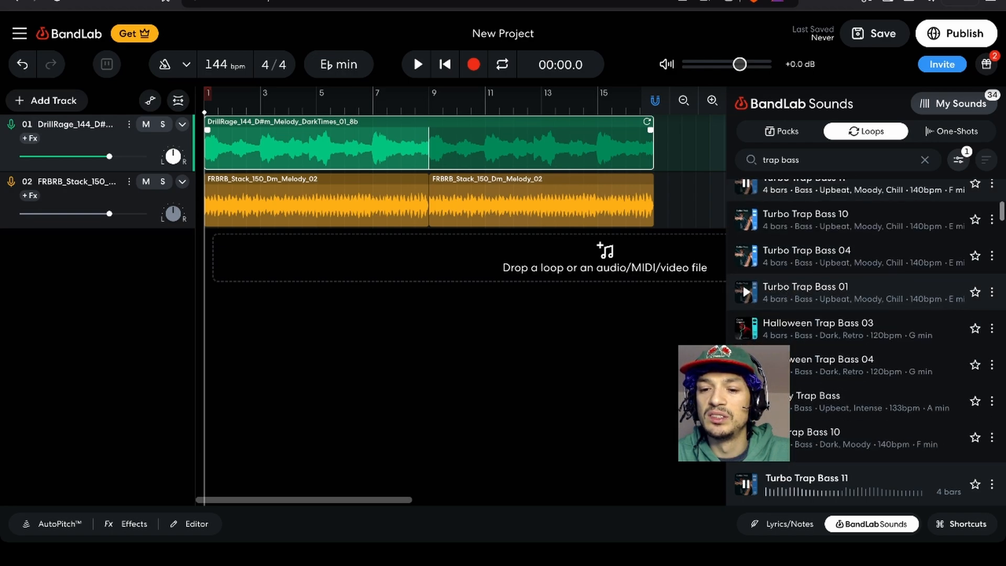
click(747, 437)
scroll(747, 419, down, 2)
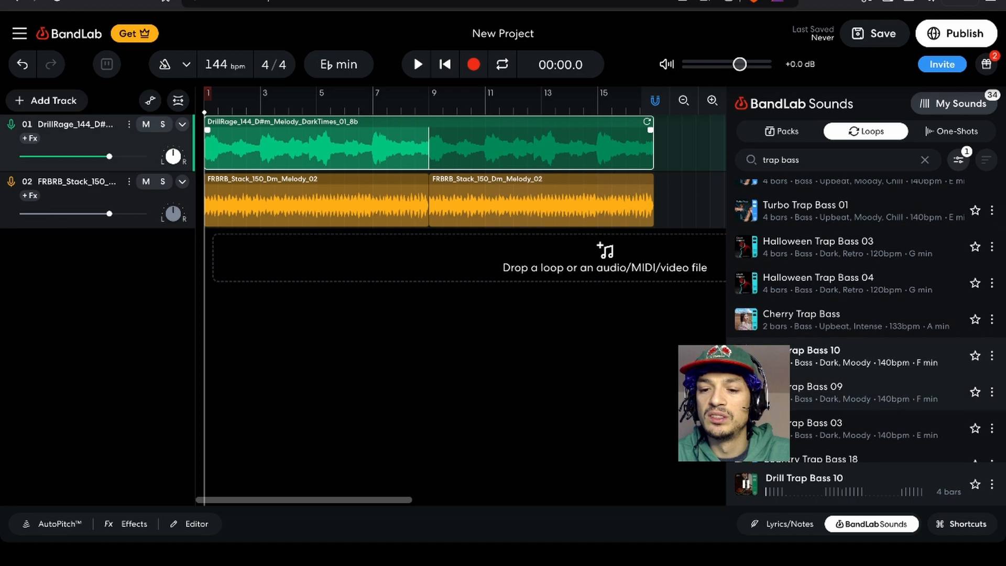
click(746, 392)
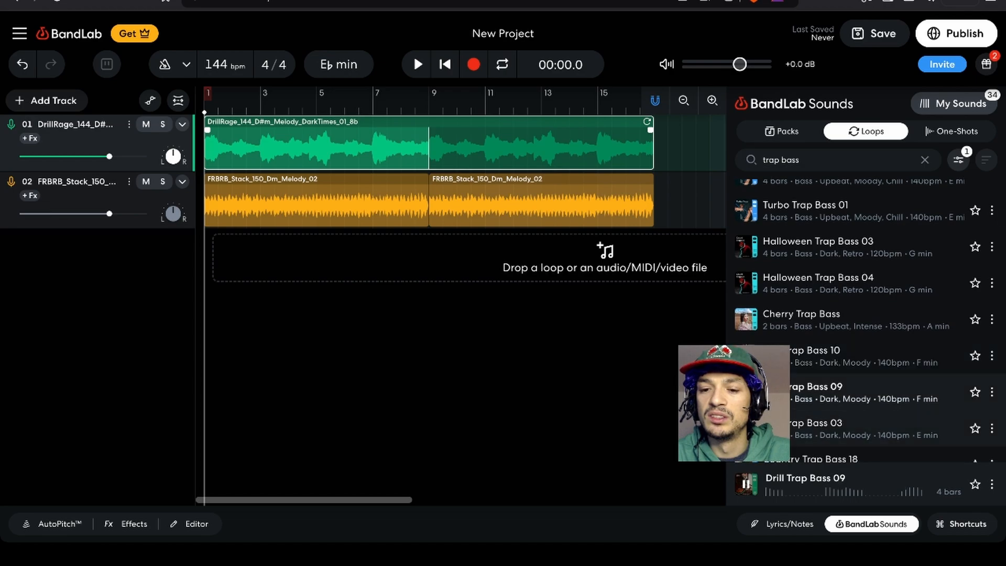
click(746, 428)
scroll(746, 419, down, 2)
click(746, 389)
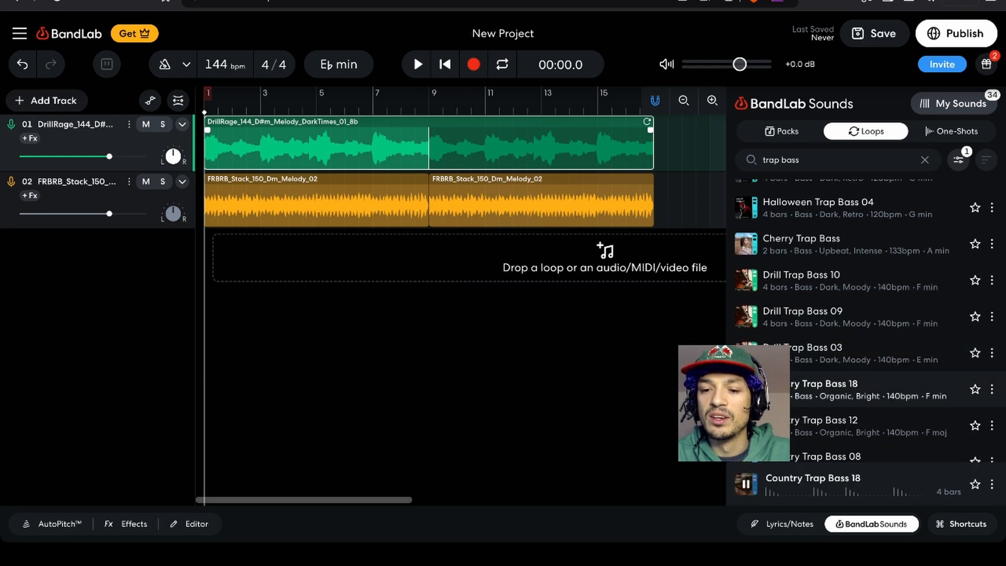
- Preview Turbo Trap Bass 13 and 14, and place Turbo Trap Bass 14 on a new track starting at bar 9
scroll(747, 389, down, 5)
scroll(747, 314, down, 5)
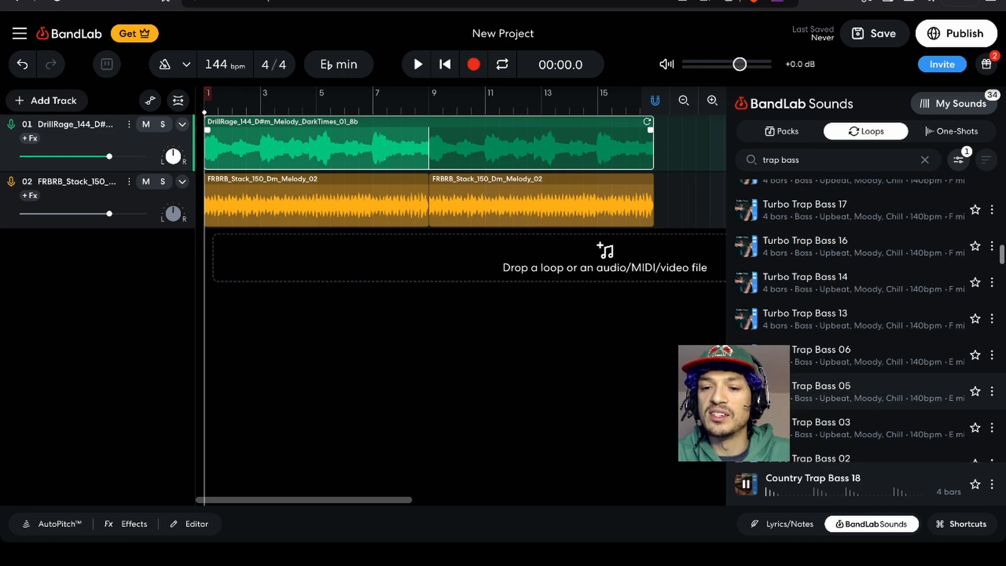
click(746, 314)
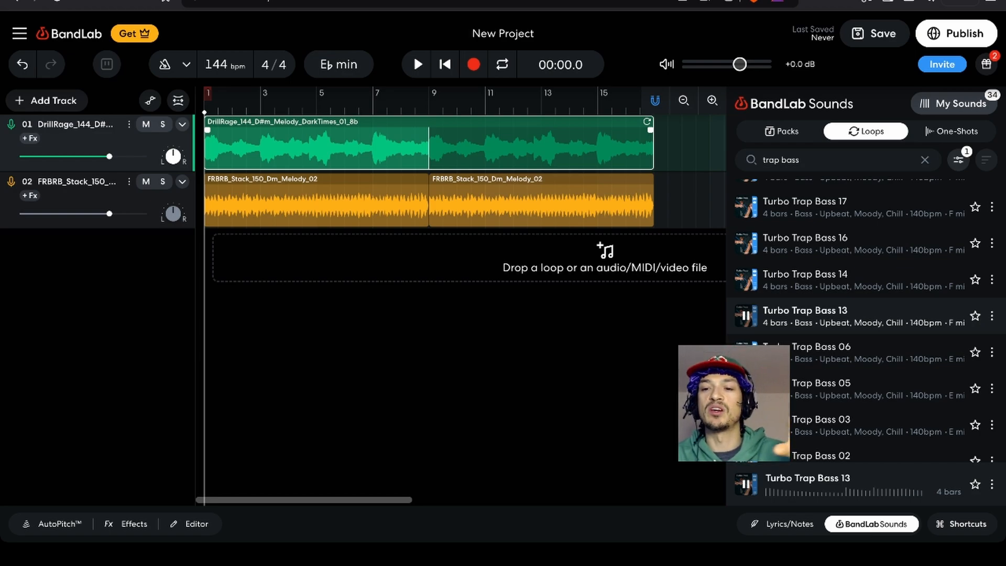
key(Up)
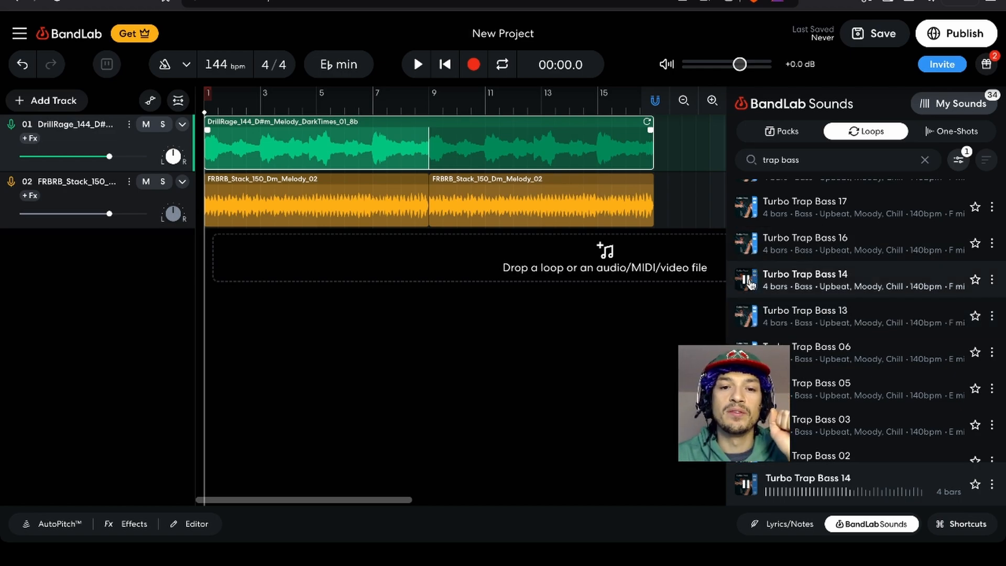
drag(749, 283, 440, 261)
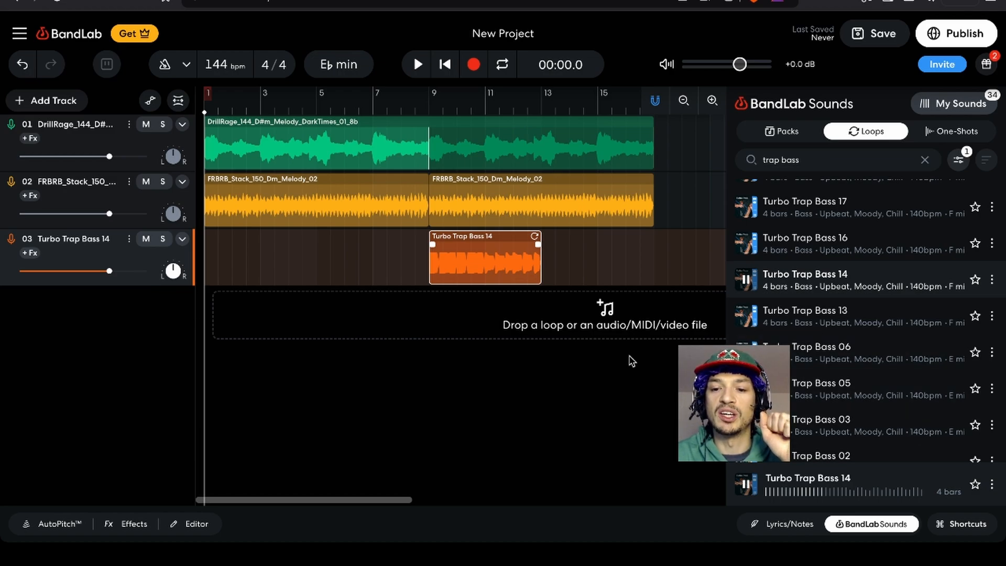
- Play the arrangement from the start and extend the looped Turbo Trap Bass 14 region to bar 17, level with the melody tracks
key(space)
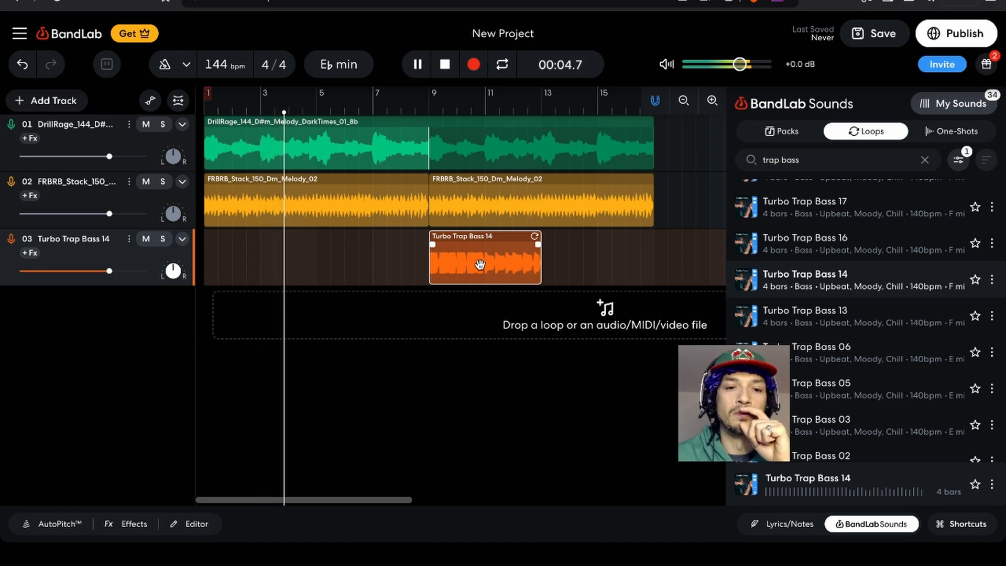
key(space)
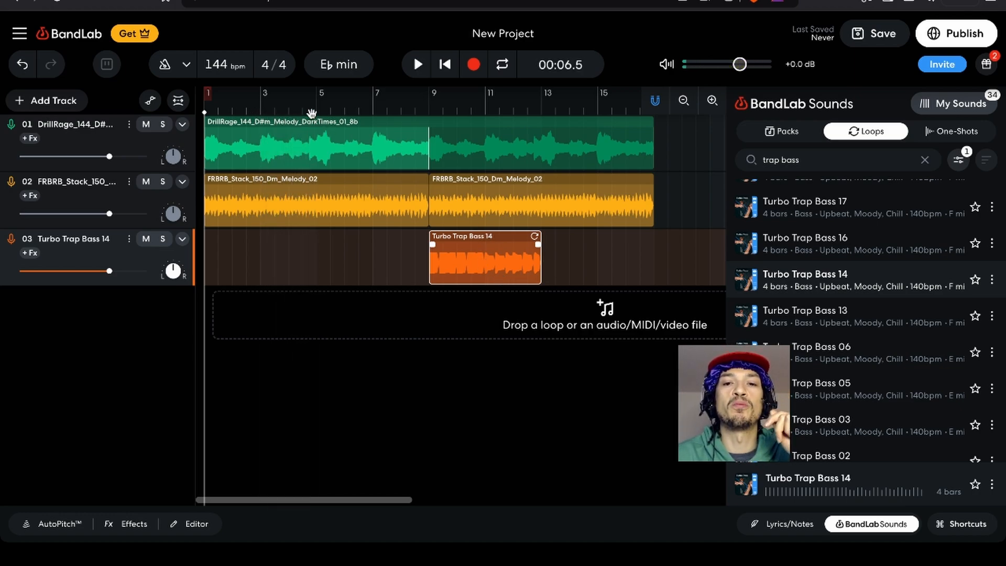
click(428, 111)
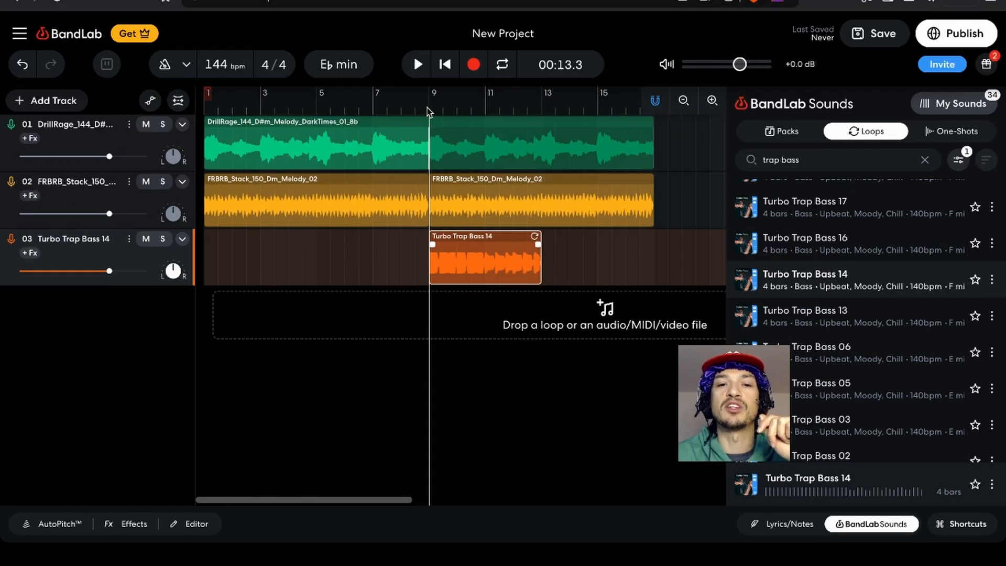
click(261, 111)
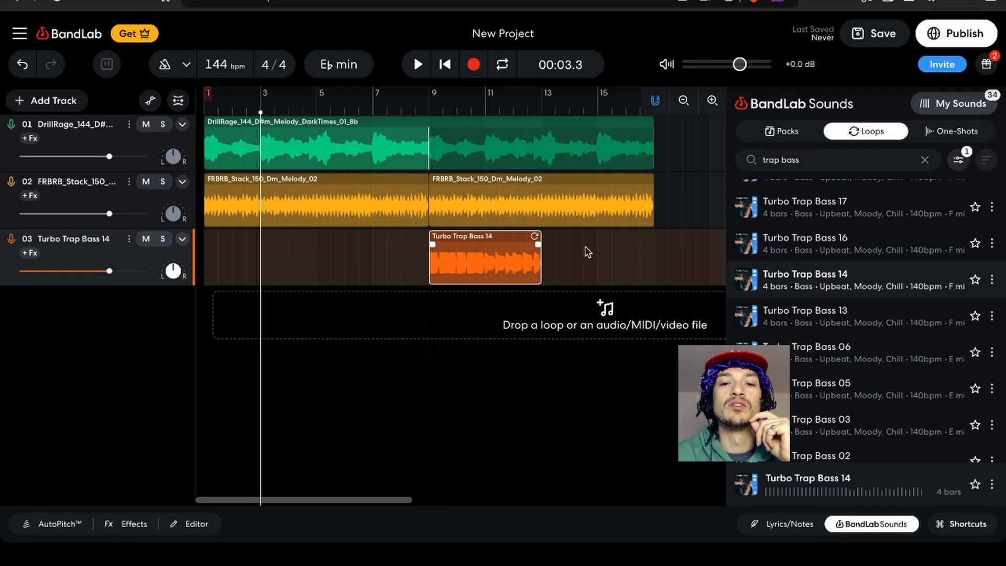
drag(538, 235, 653, 235)
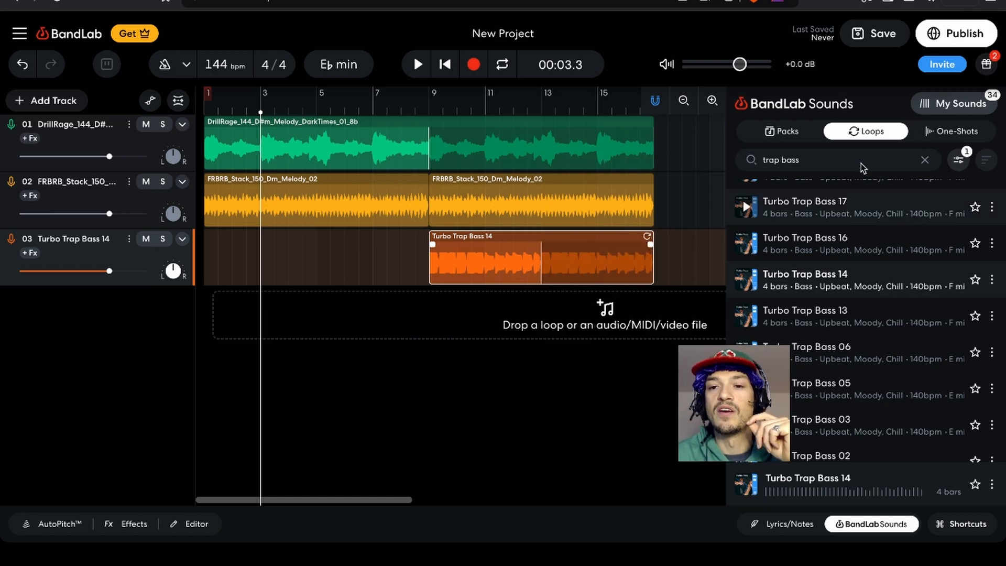
click(833, 163)
double_click(789, 159)
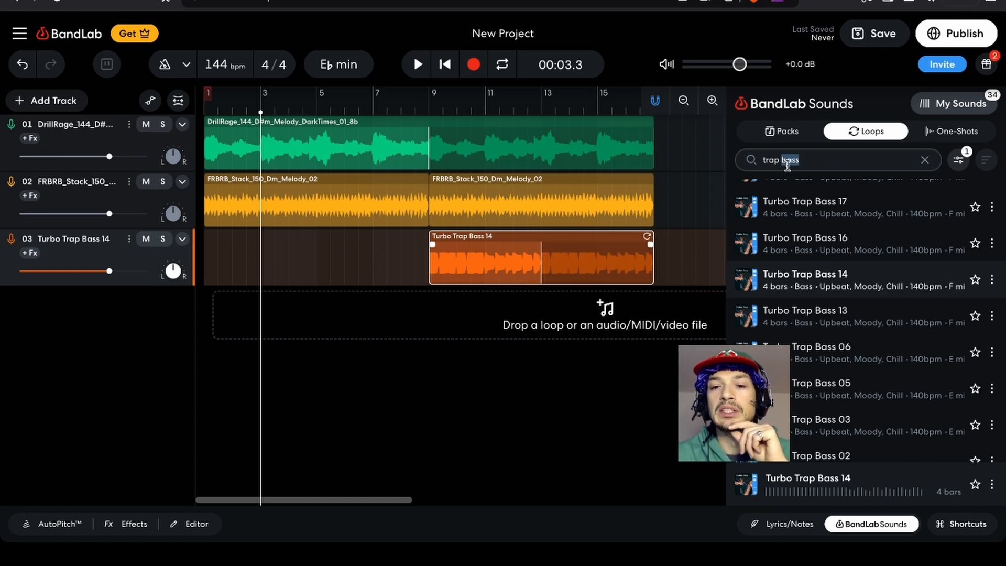
click(907, 188)
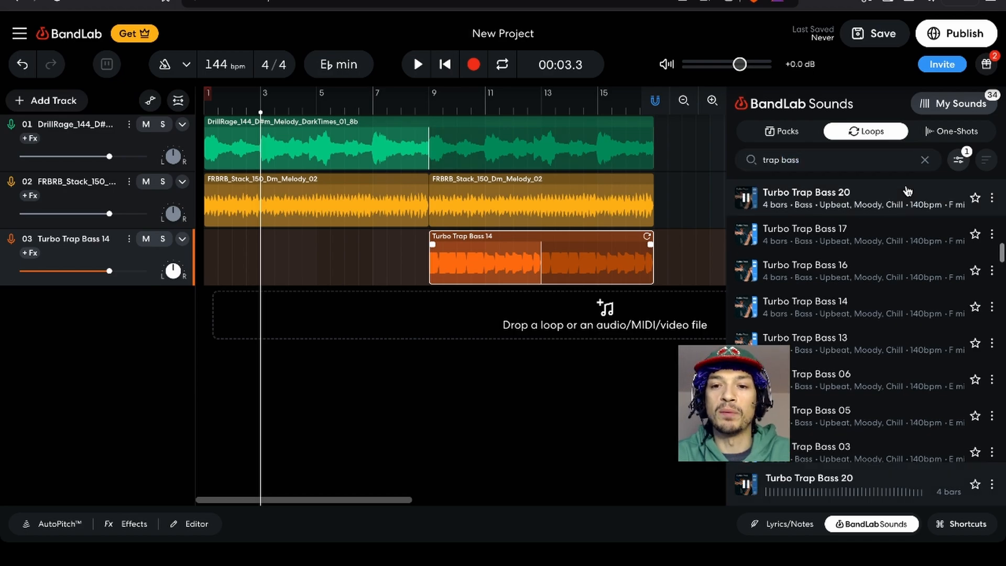
key(a)
key(Return)
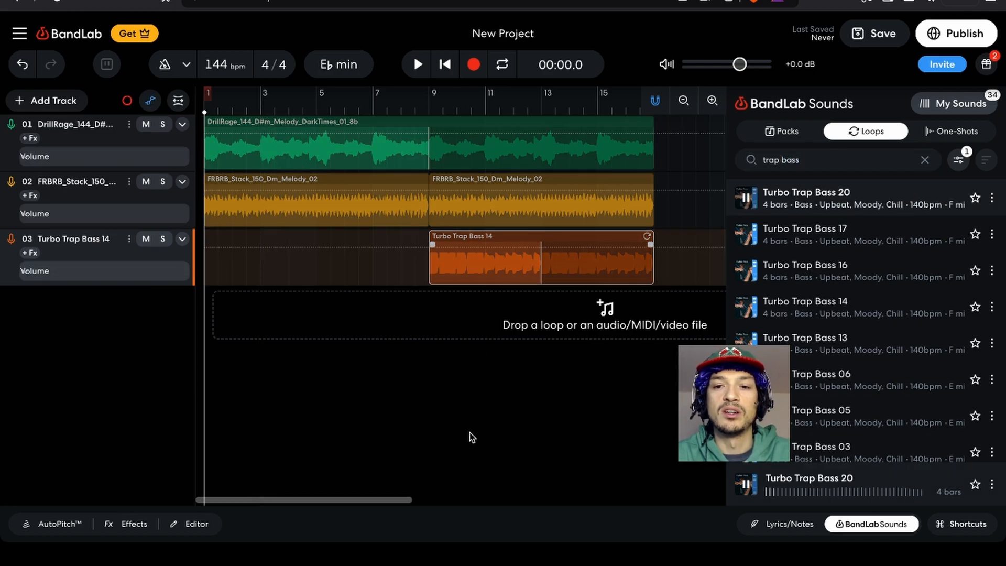
- Search the loops for "rage drum" and switch the instrument filter from Bass to Drum Kit
click(840, 153)
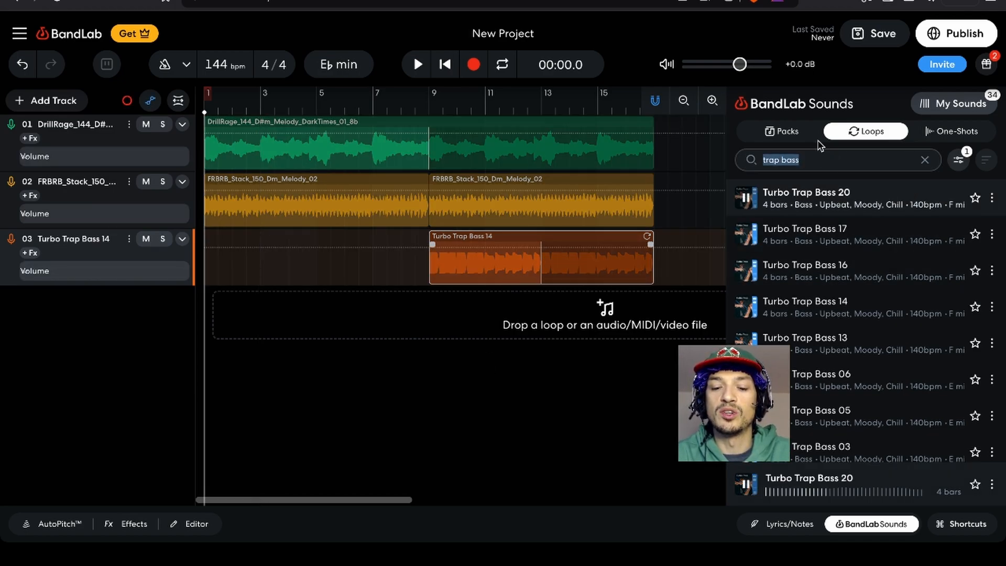
triple_click(833, 162)
text(rage drum)
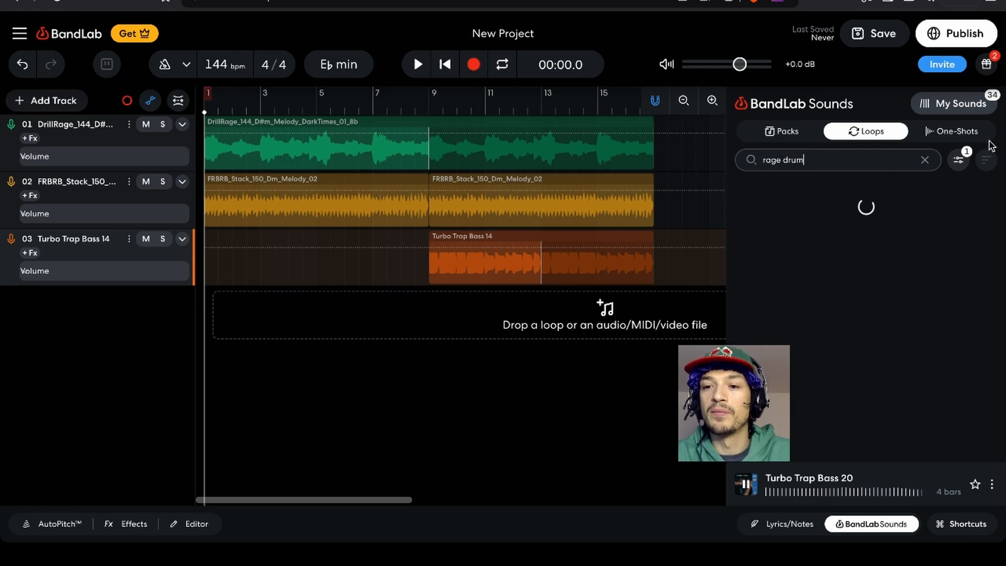
click(957, 161)
click(859, 227)
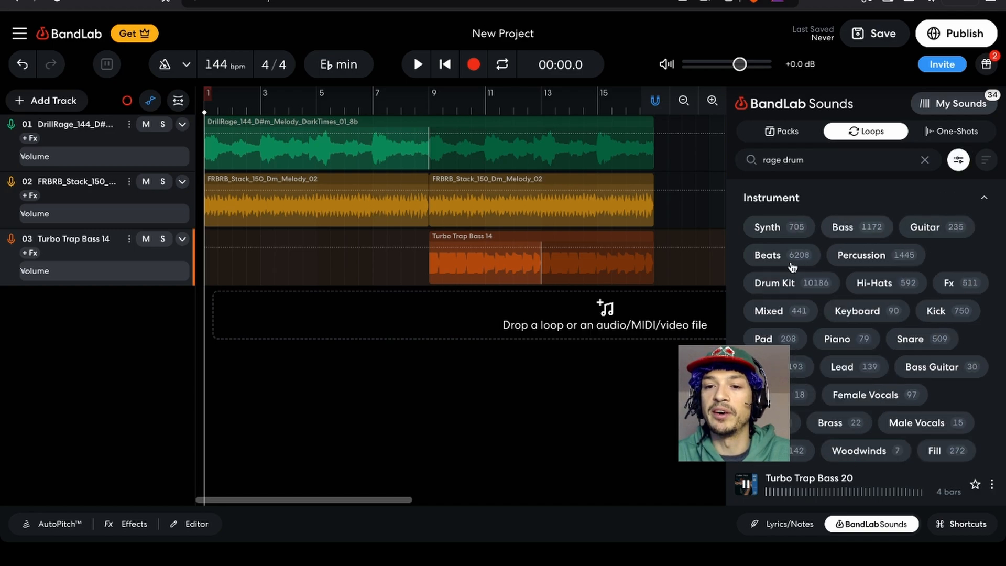
click(796, 284)
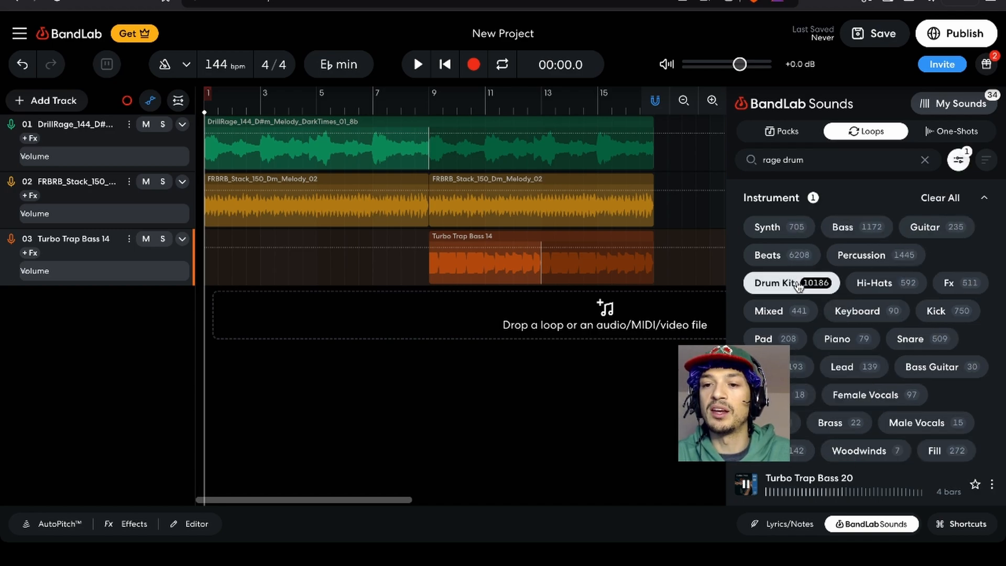
click(984, 198)
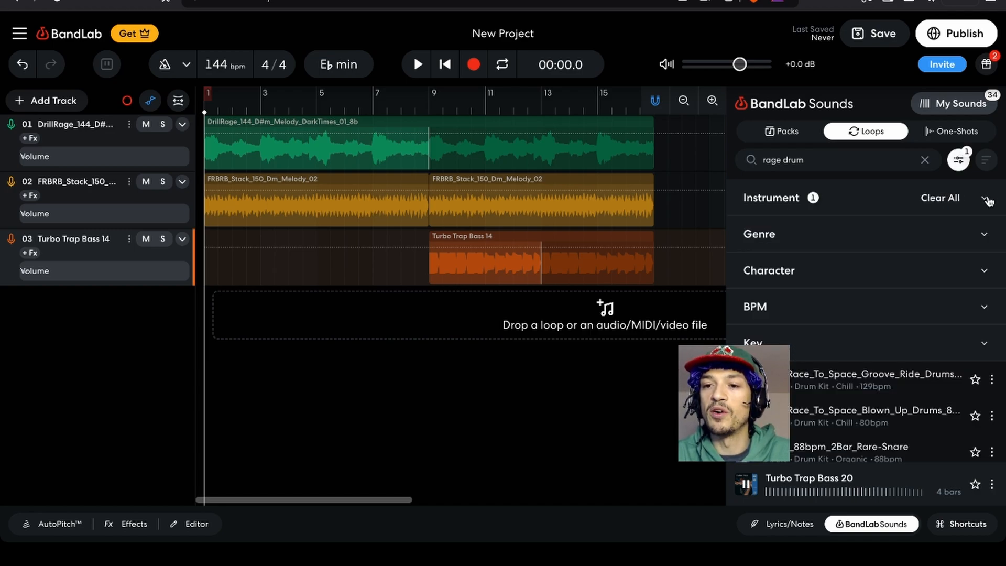
click(959, 160)
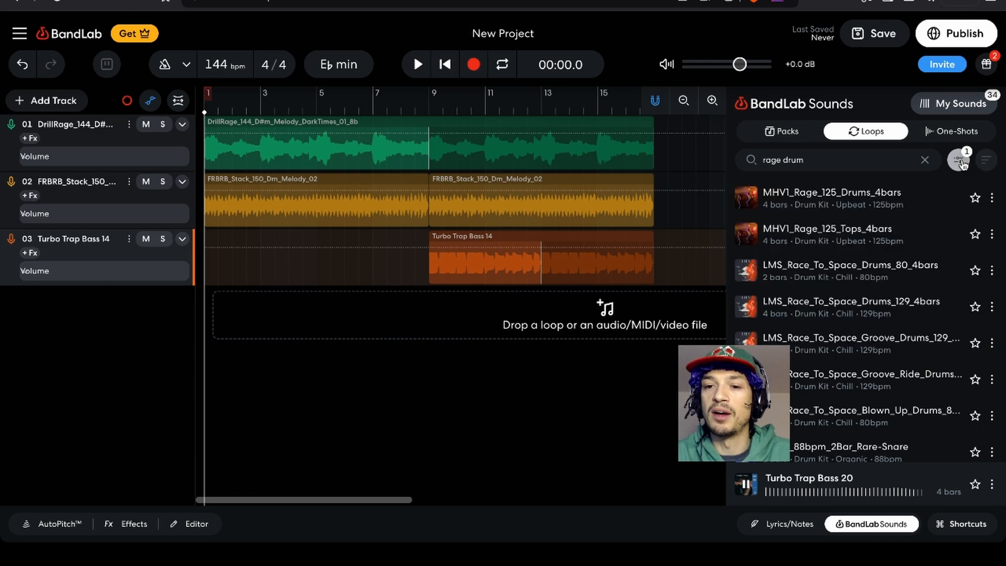
- Audition MHV1_Rage_125_Drums_4bars, MHV1_Rage_125_Tops_4bars, Breaker Drum 02, Shhhore Drum 05, Riddim Drum 02 and Shhhore Drum 06
click(745, 198)
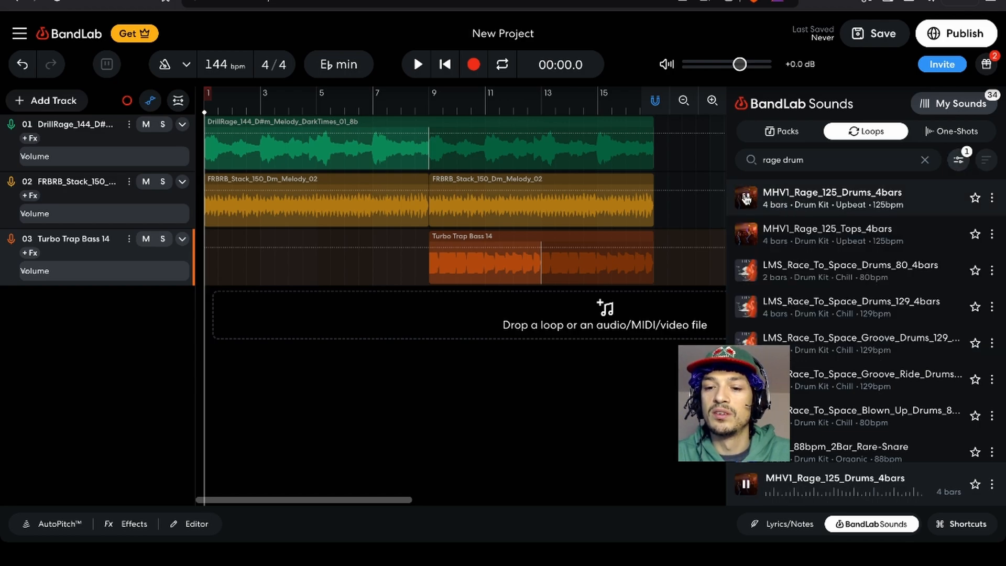
click(743, 235)
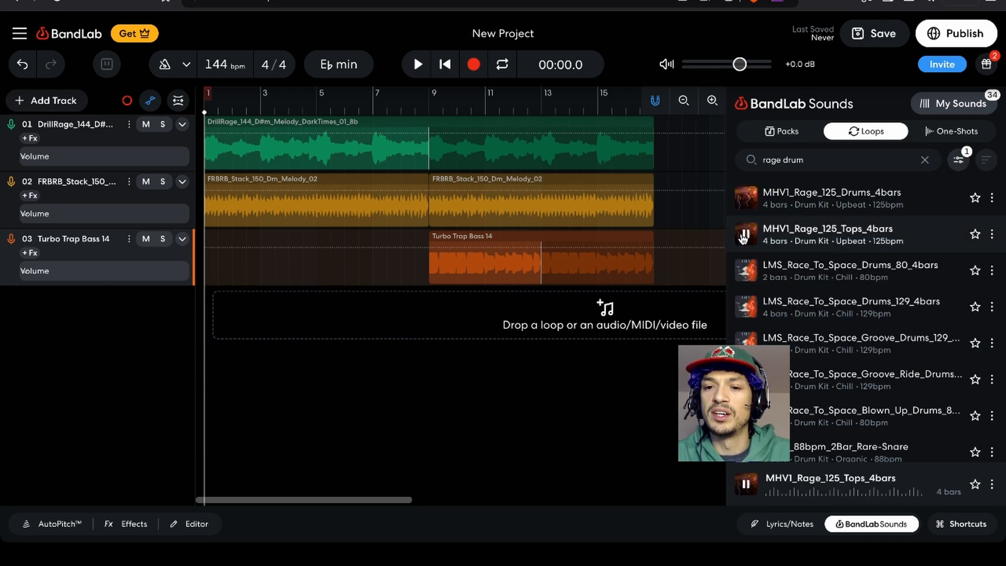
scroll(746, 378, down, 1)
scroll(746, 367, down, 1)
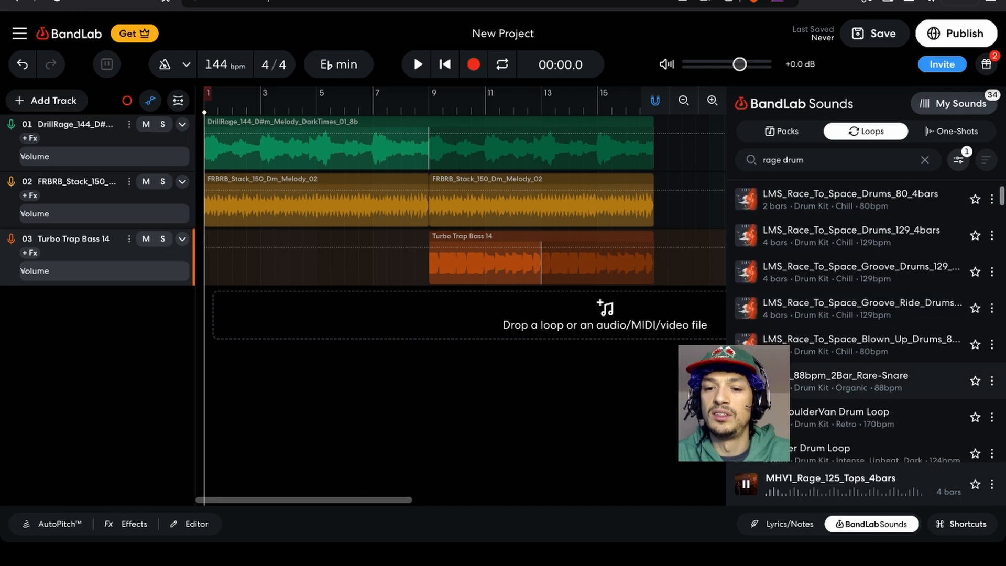
scroll(754, 397, down, 4)
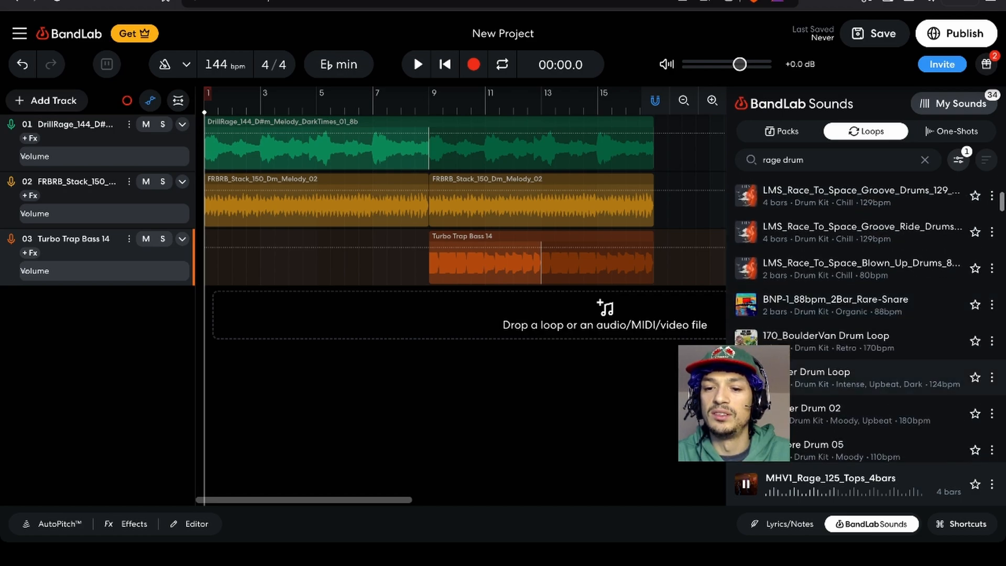
click(745, 413)
scroll(746, 414, down, 4)
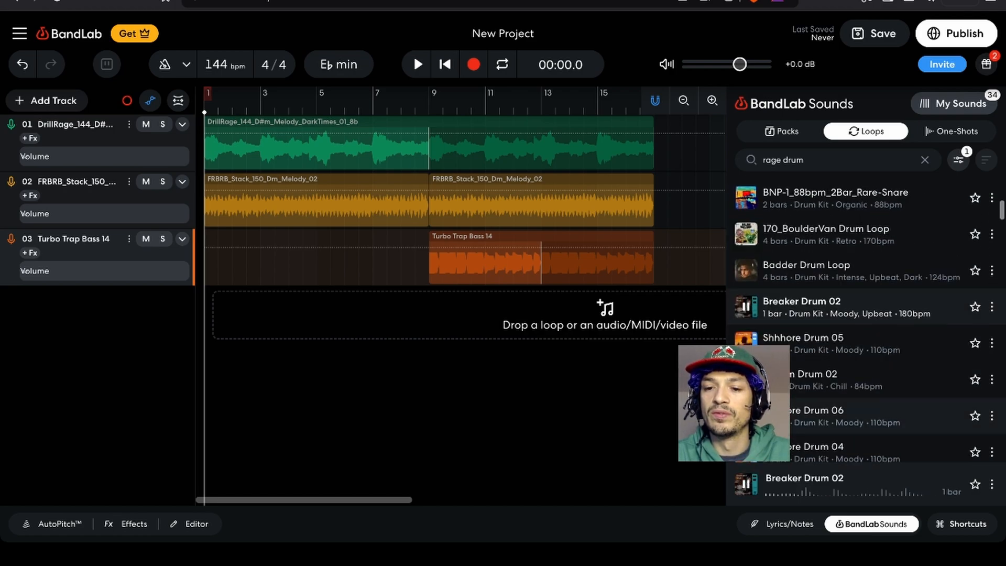
click(746, 343)
scroll(745, 335, down, 3)
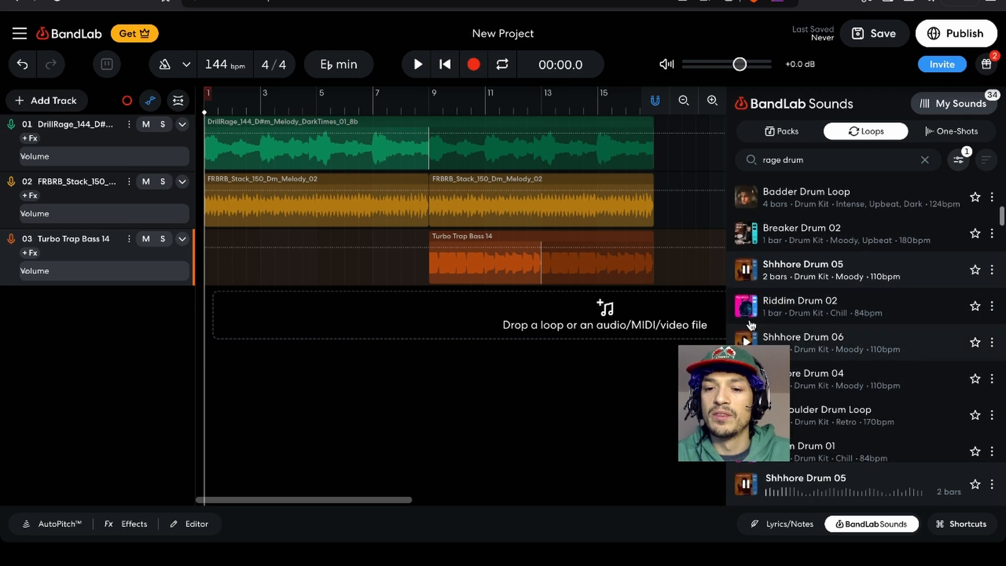
click(746, 308)
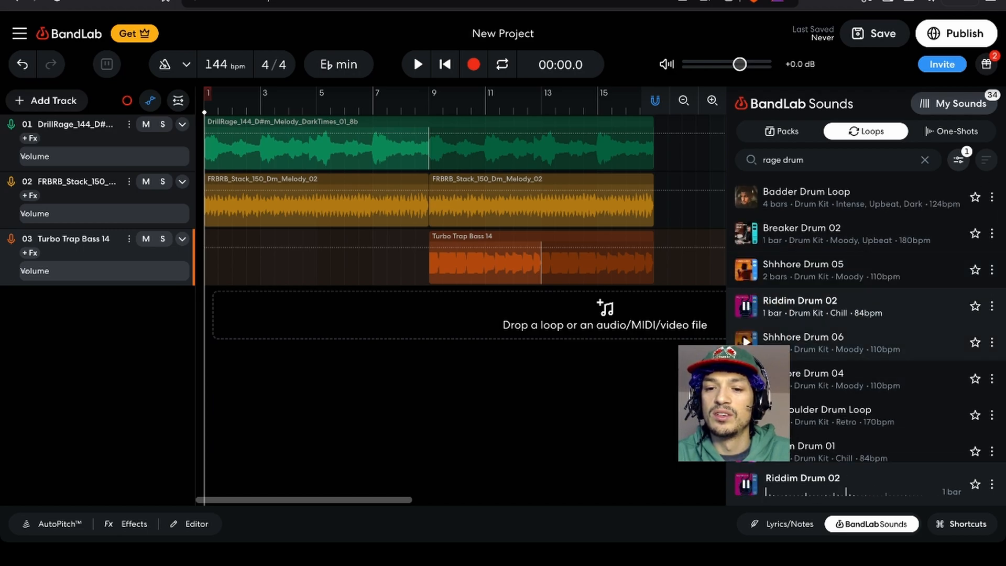
click(746, 342)
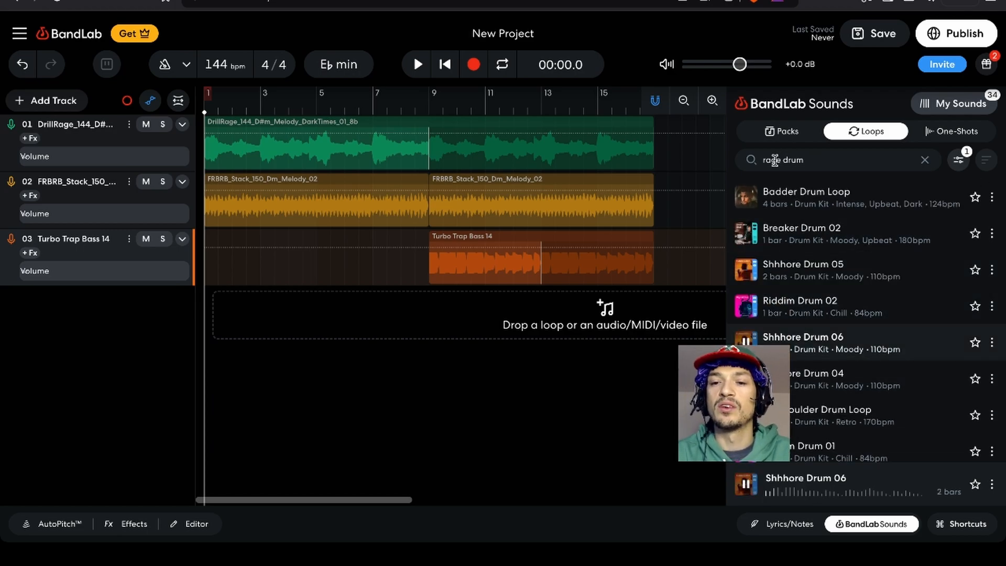
- Hide the track automation and change the loop search to "trap drum"
key(a)
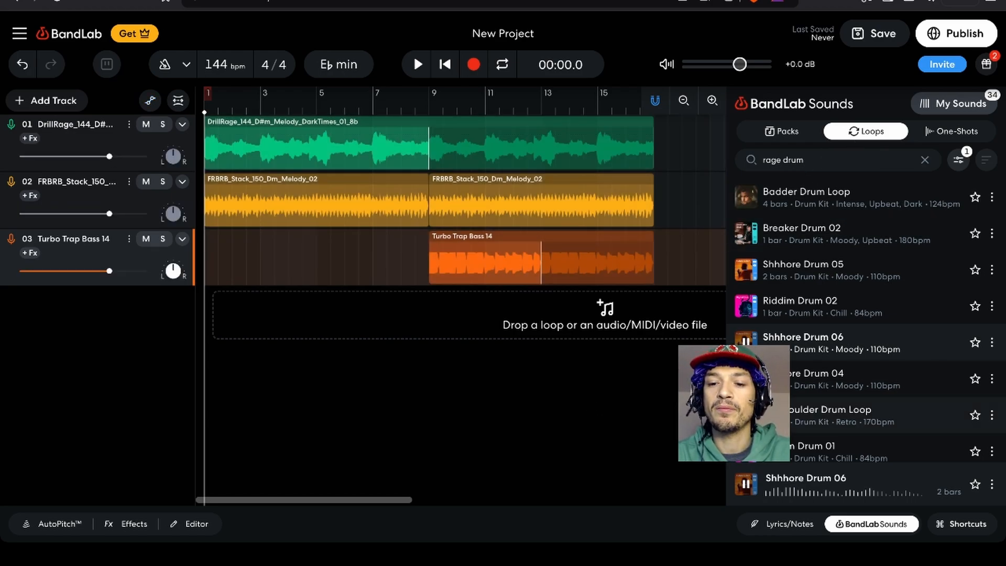
triple_click(767, 166)
text(trap)
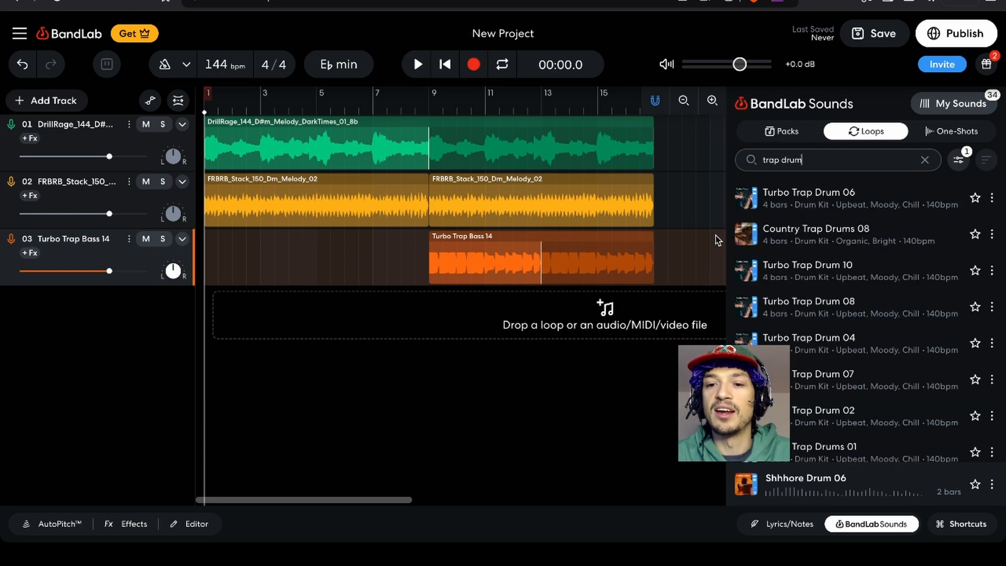
- Audition Turbo Trap Drum 06 and Turbo Trap Drum 10, and place them on a new fourth track at bars 9 and 13
click(746, 198)
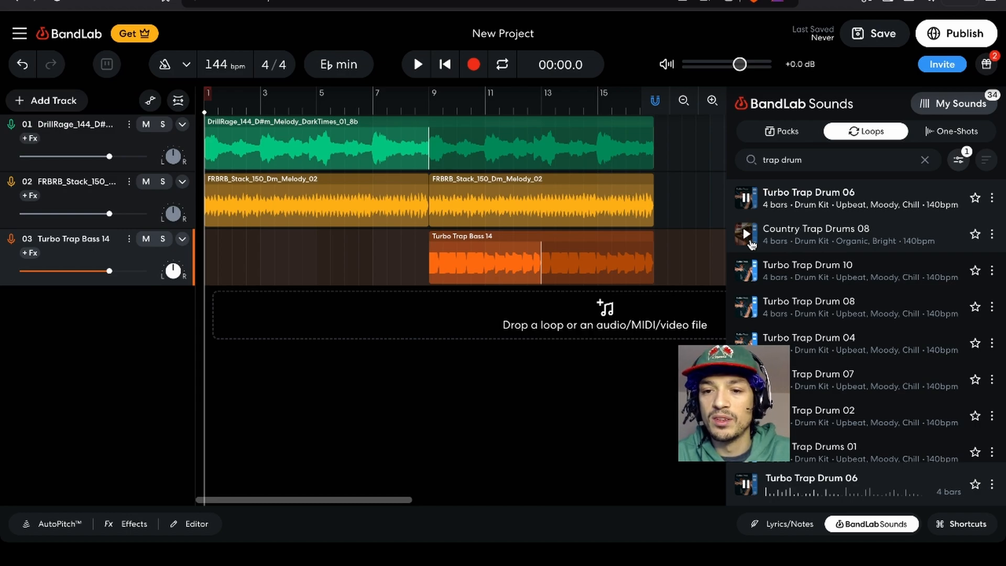
click(746, 271)
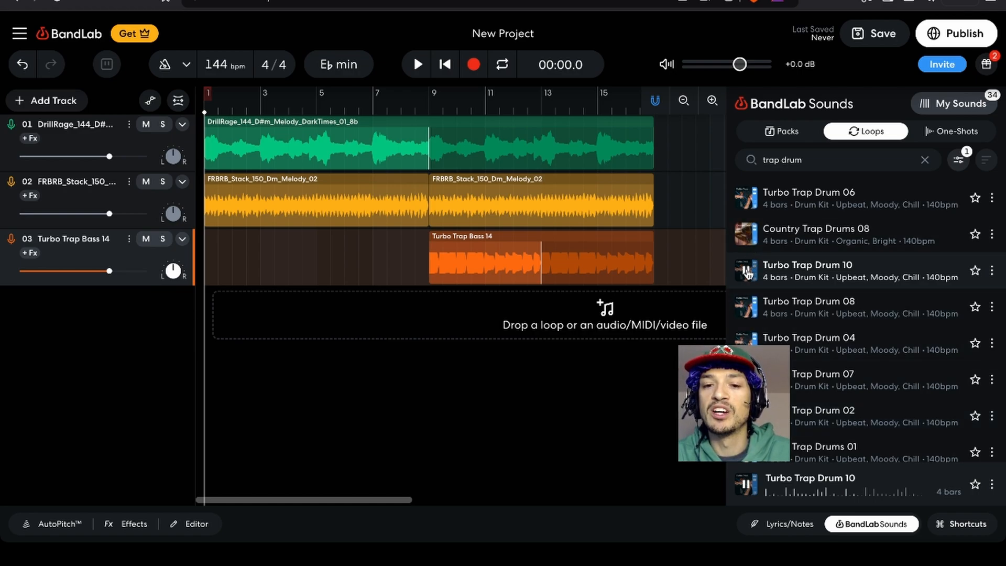
drag(745, 198, 435, 325)
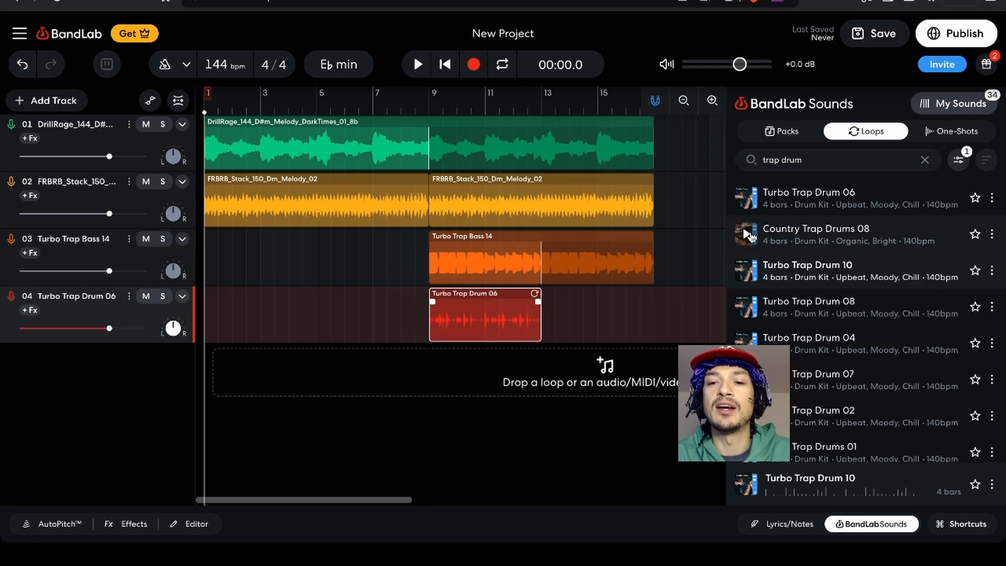
drag(747, 268, 545, 314)
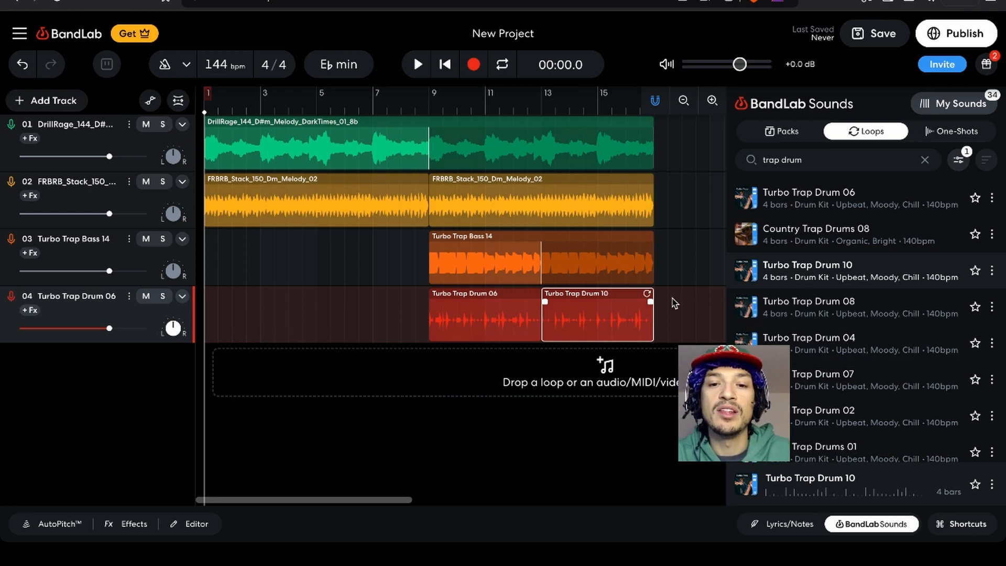
- Try extending the looped melody and bass regions on tracks 1 to 3 to about bar 27, and undo the extension
drag(694, 256, 508, 145)
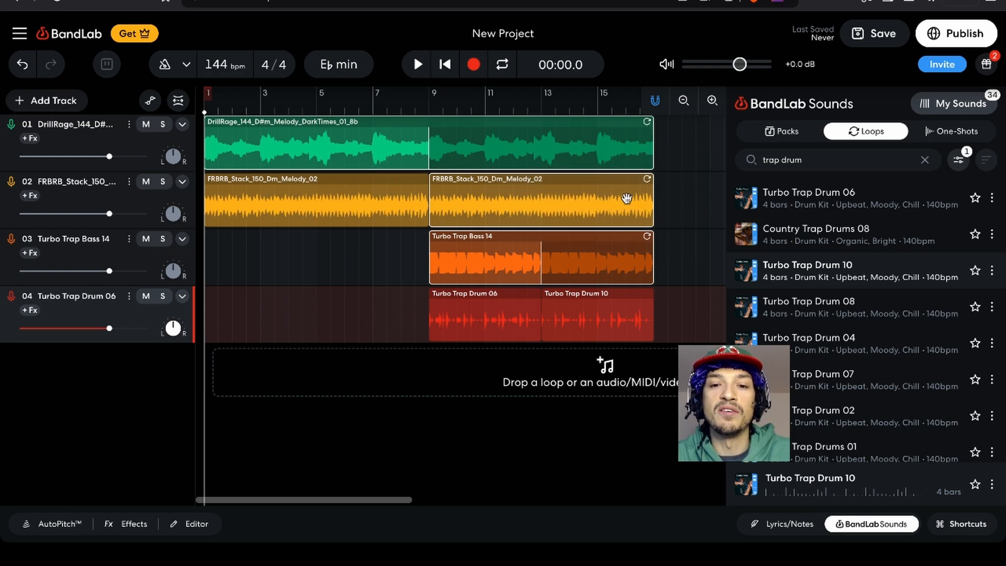
scroll(577, 157, right, 5)
click(662, 124)
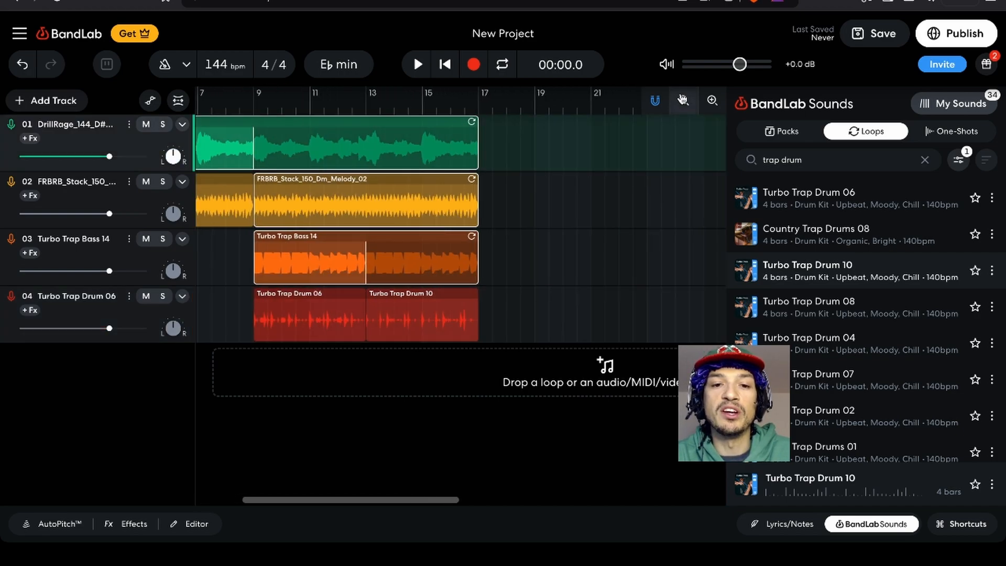
click(683, 99)
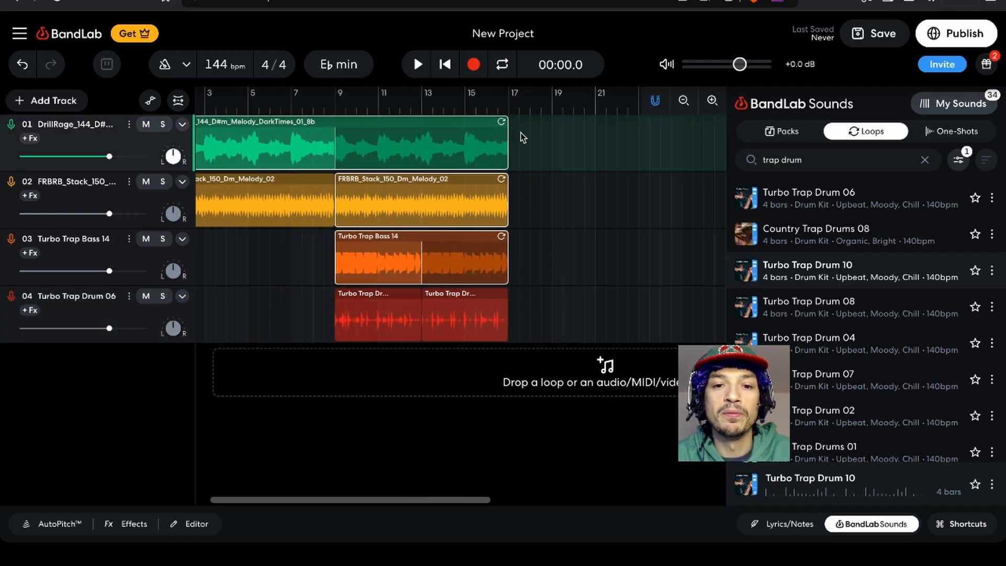
drag(713, 121, 715, 122)
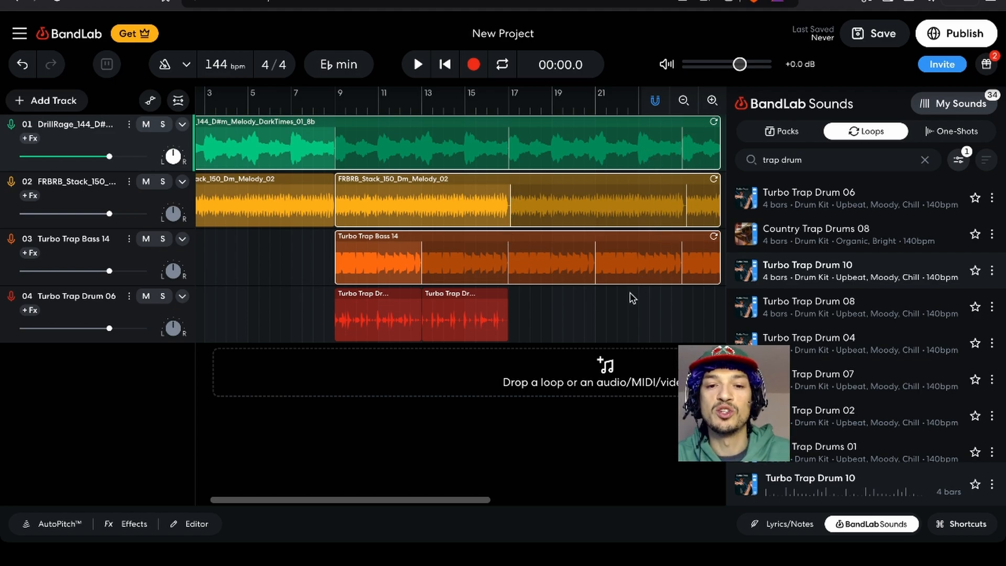
key(ctrl+z)
- Duplicate the second FRBRB_Stack_150_Dm_Melody_02 region on track 2 to bars 17 and 25
click(564, 189)
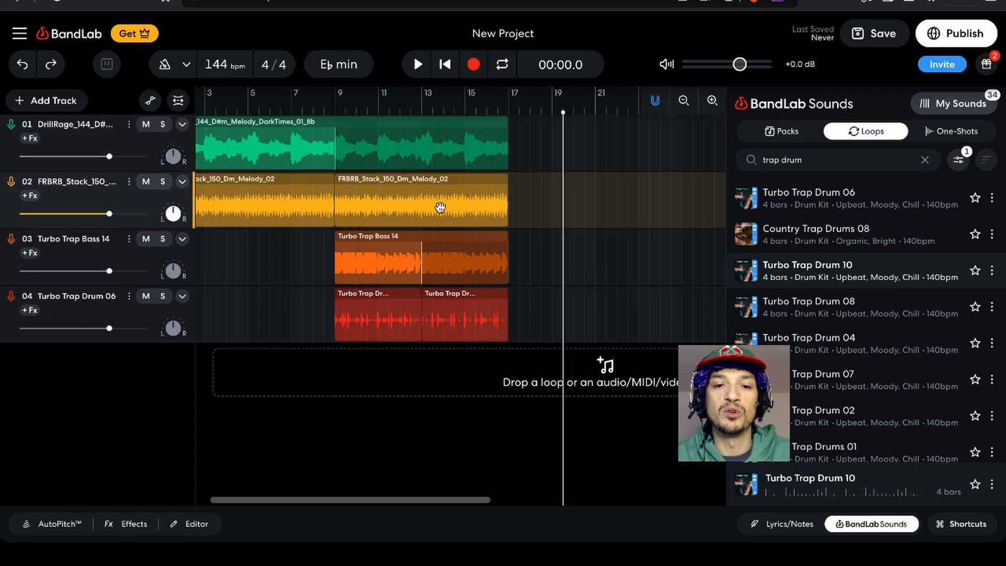
click(441, 208)
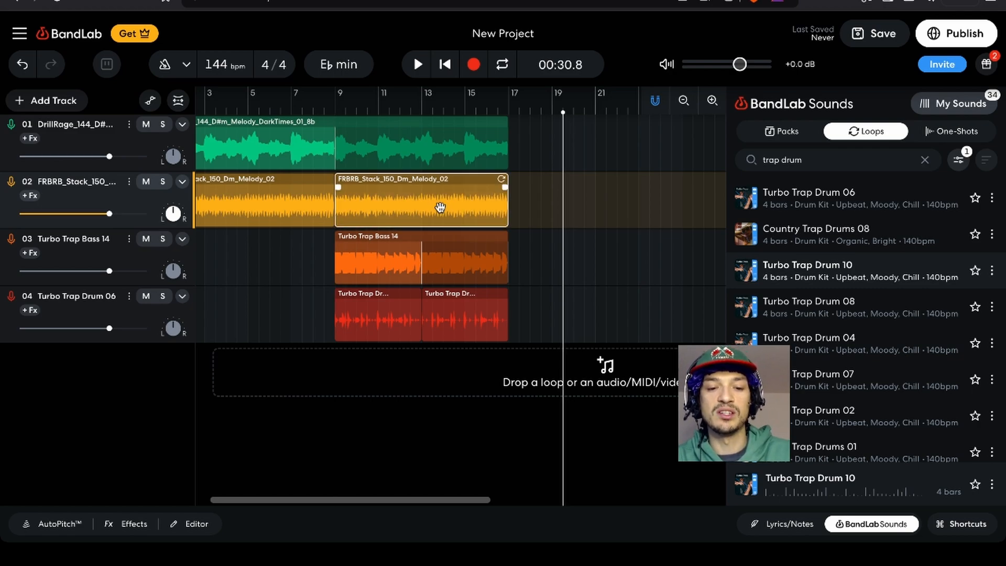
click(511, 108)
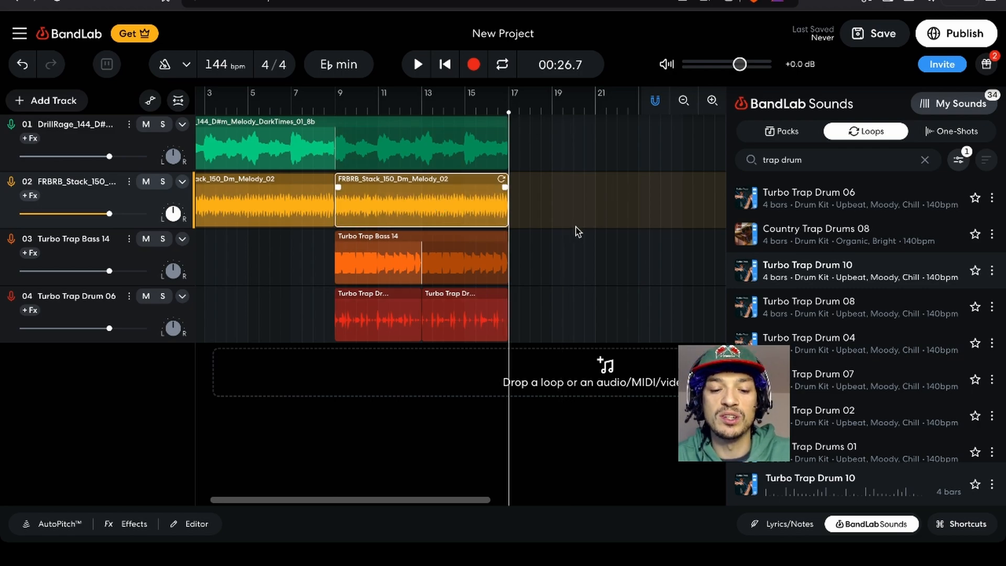
key(ctrl+d)
scroll(620, 240, right, 3)
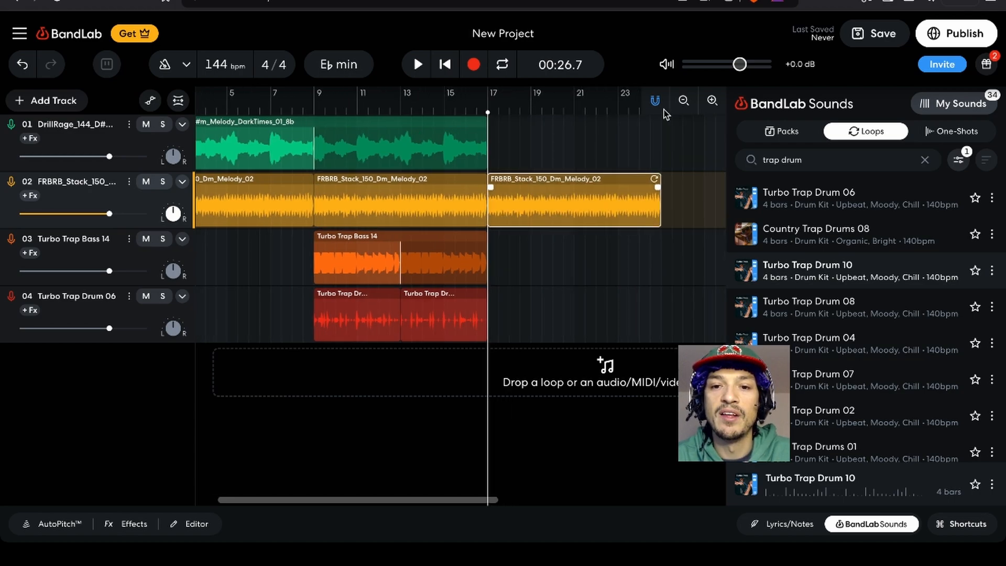
click(586, 108)
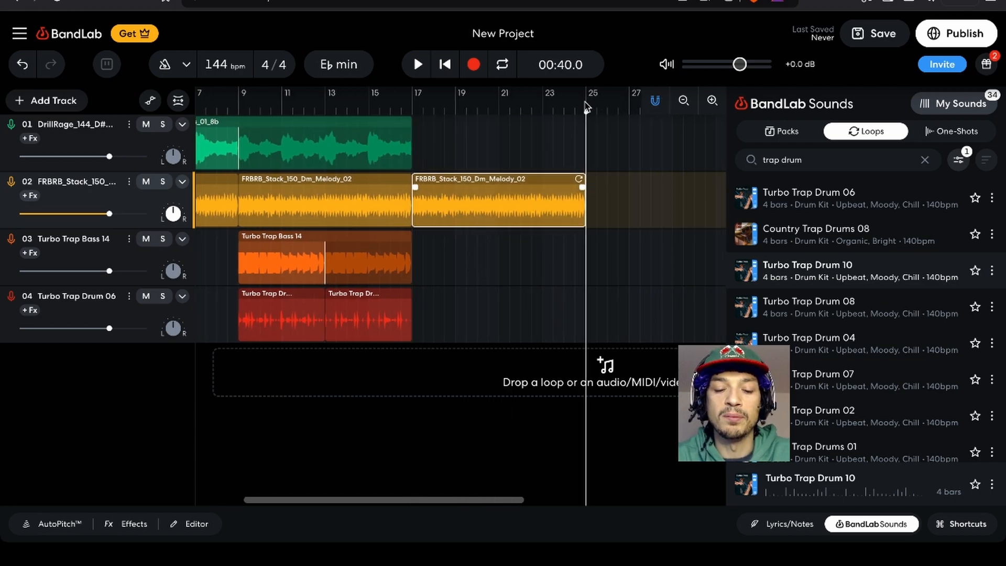
key(ctrl+d)
- Add another copy of the FRBRB_Stack_150_Dm_Melody_02 region at bar 33
scroll(643, 233, down, 3)
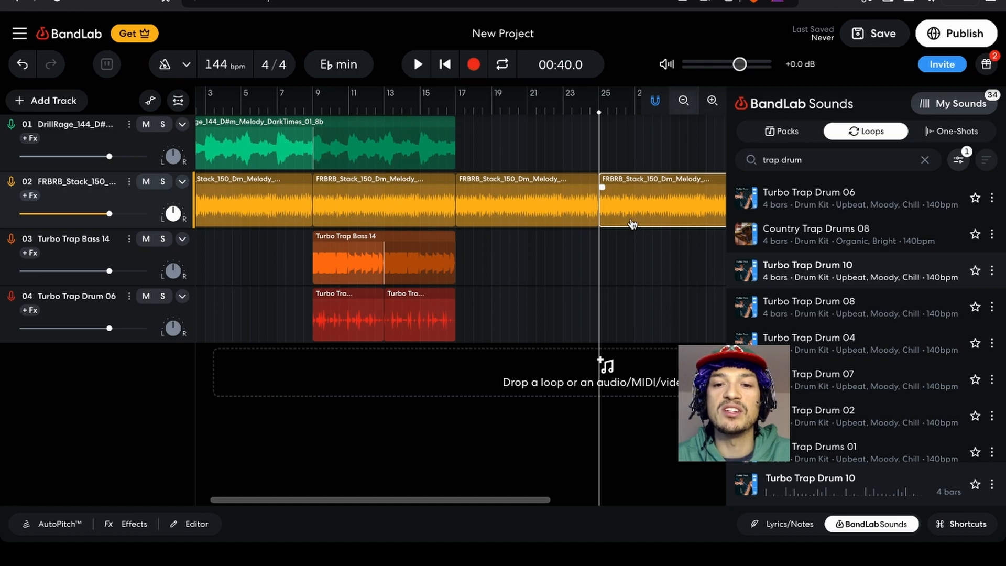
scroll(633, 224, down, 1)
scroll(632, 223, right, 5)
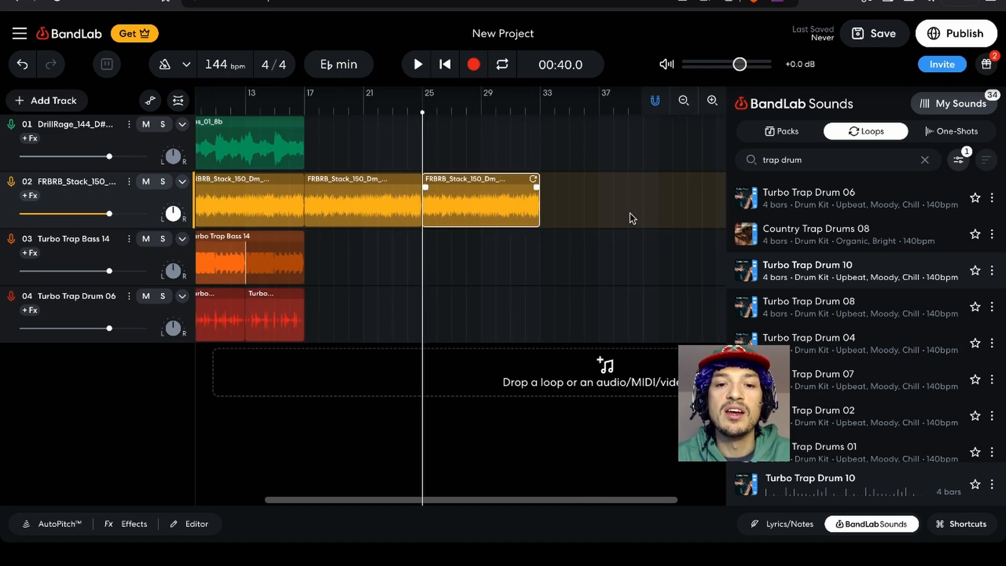
click(524, 111)
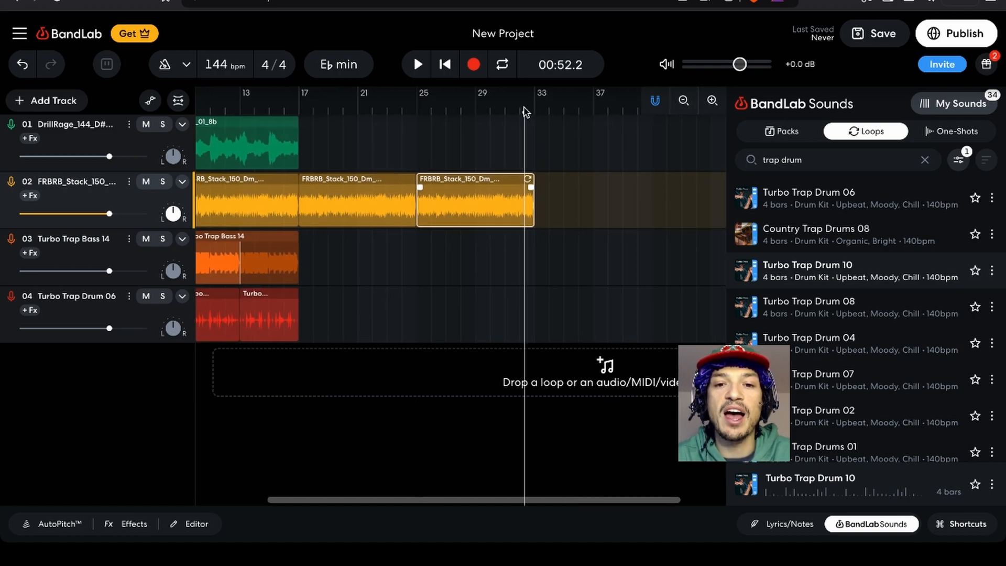
drag(524, 112, 533, 109)
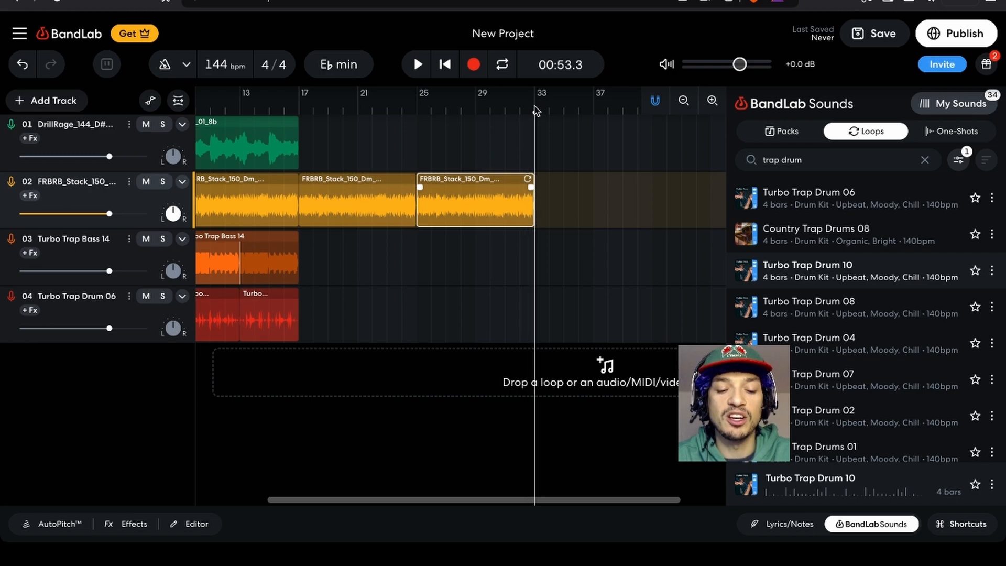
key(ctrl+d)
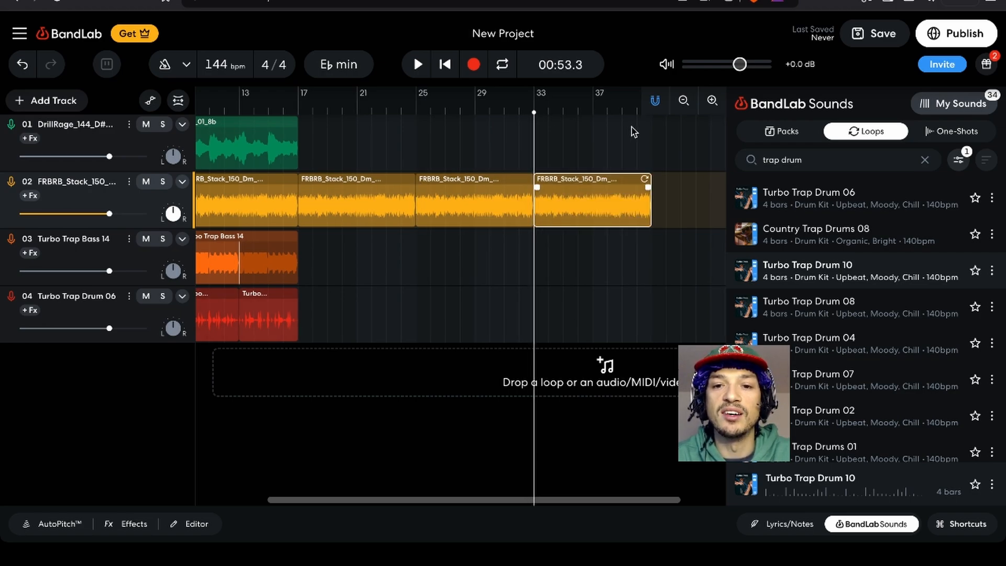
- Add two more copies of the FRBRB_Stack_150_Dm_Melody_02 region, at bars 41 and 49
scroll(630, 127, right, 5)
click(542, 112)
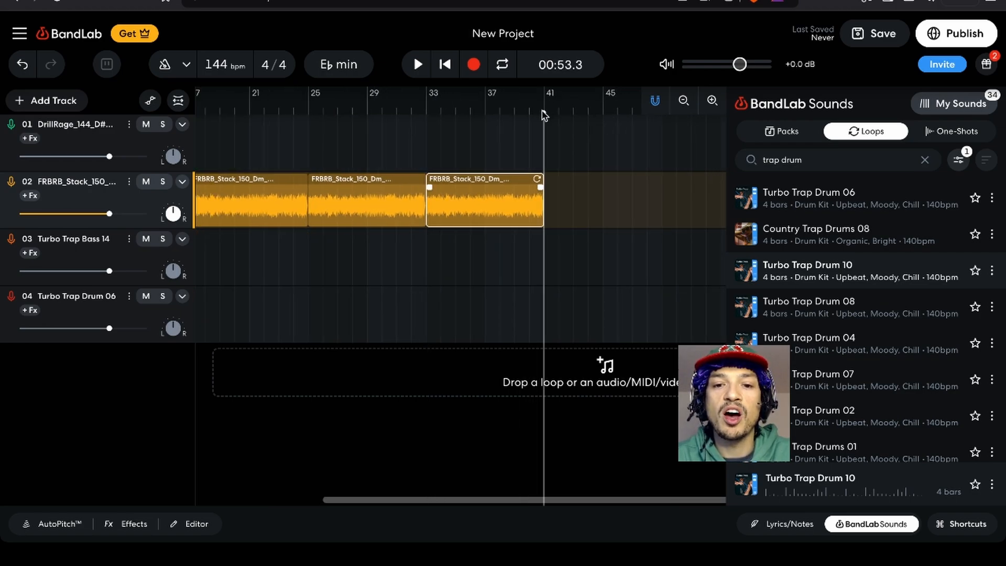
key(ctrl+d)
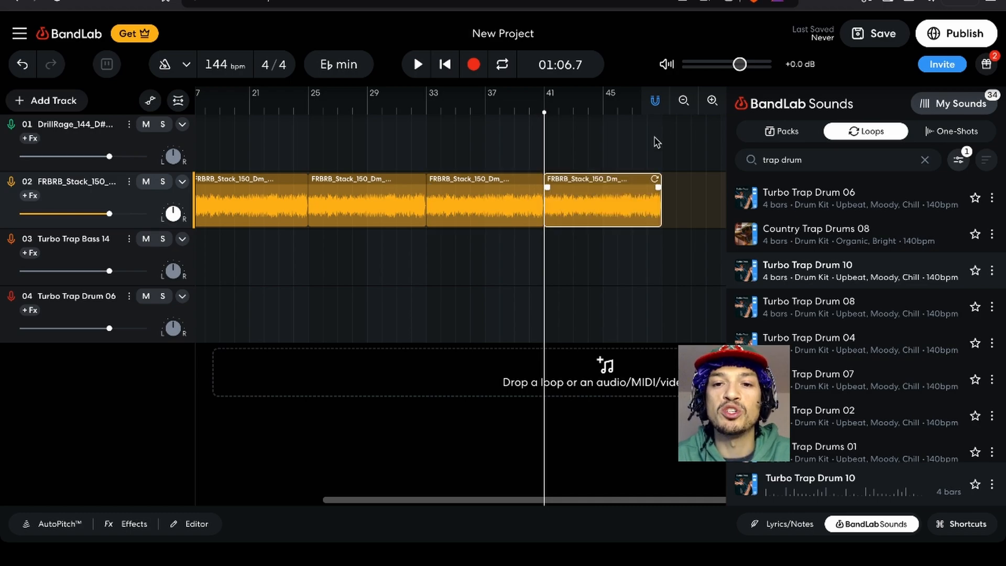
scroll(660, 131, right, 3)
scroll(618, 125, right, 2)
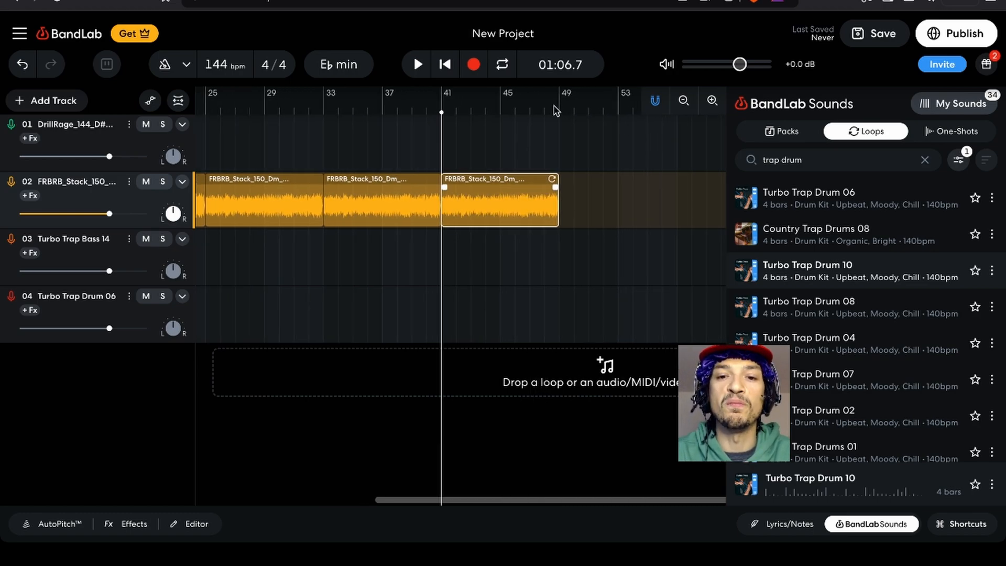
click(560, 112)
key(ctrl+d)
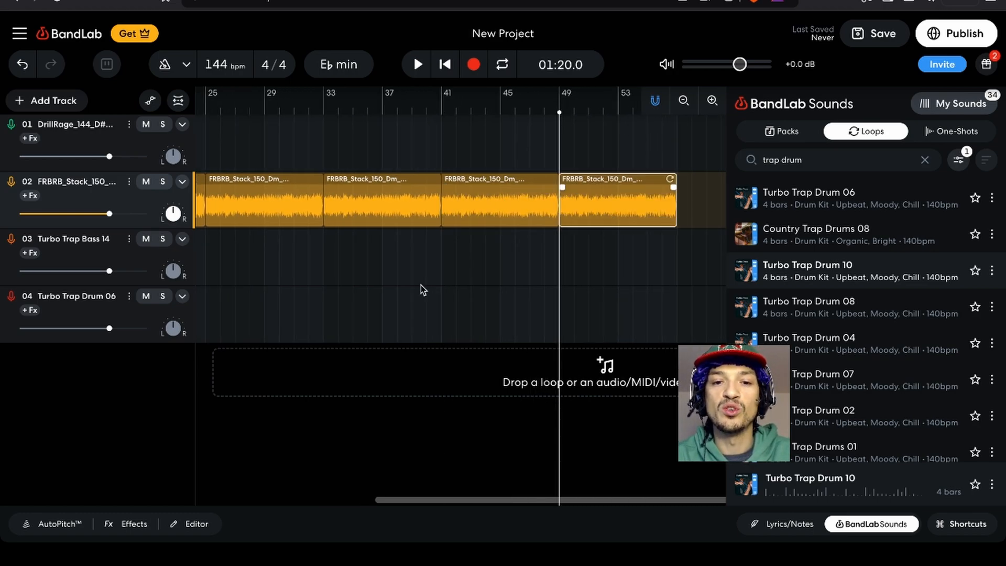
- Rename the project "YT Video 17 - Rage Trap" and save it
scroll(420, 284, left, 3)
scroll(420, 285, left, 8)
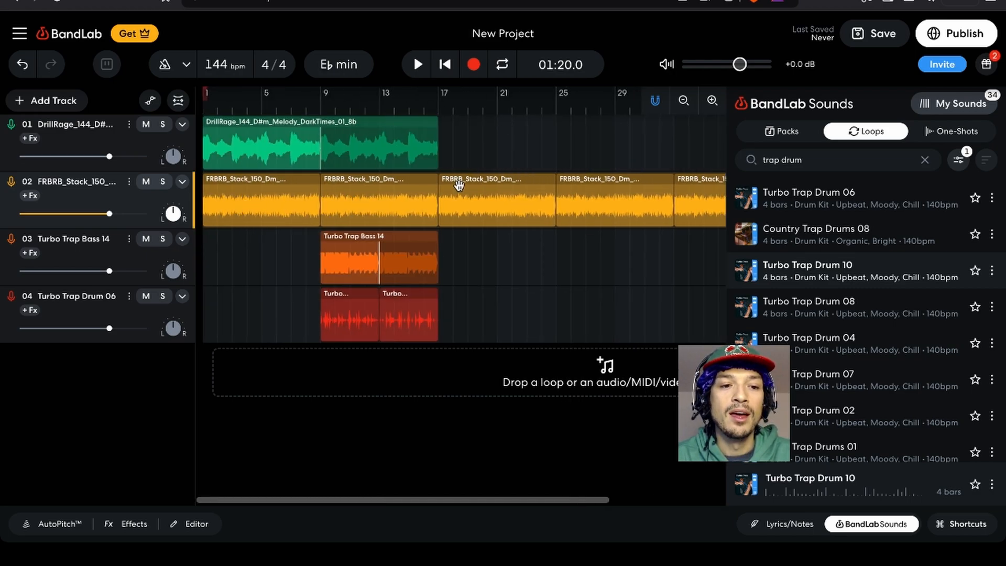
click(487, 33)
text(Y)
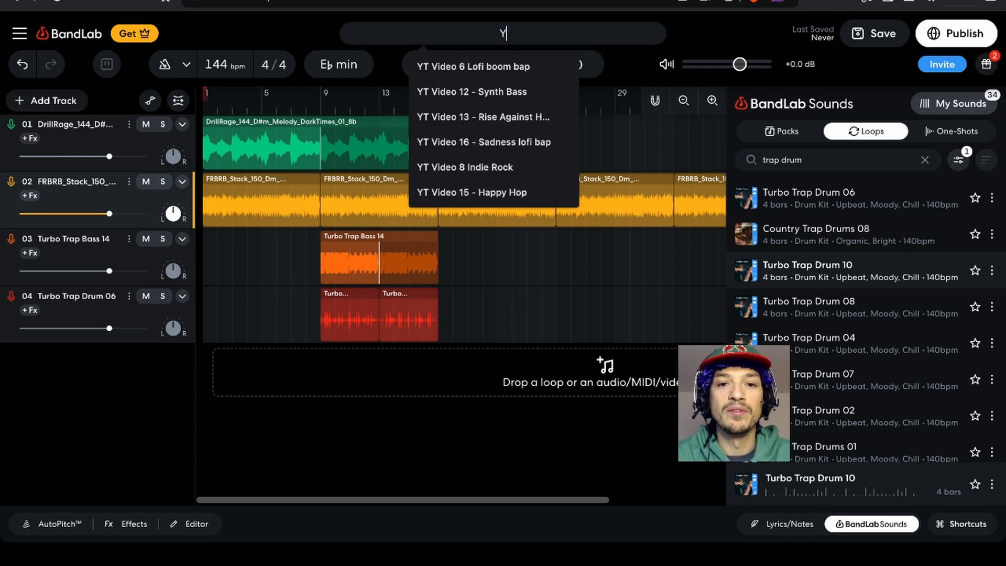
text(T)
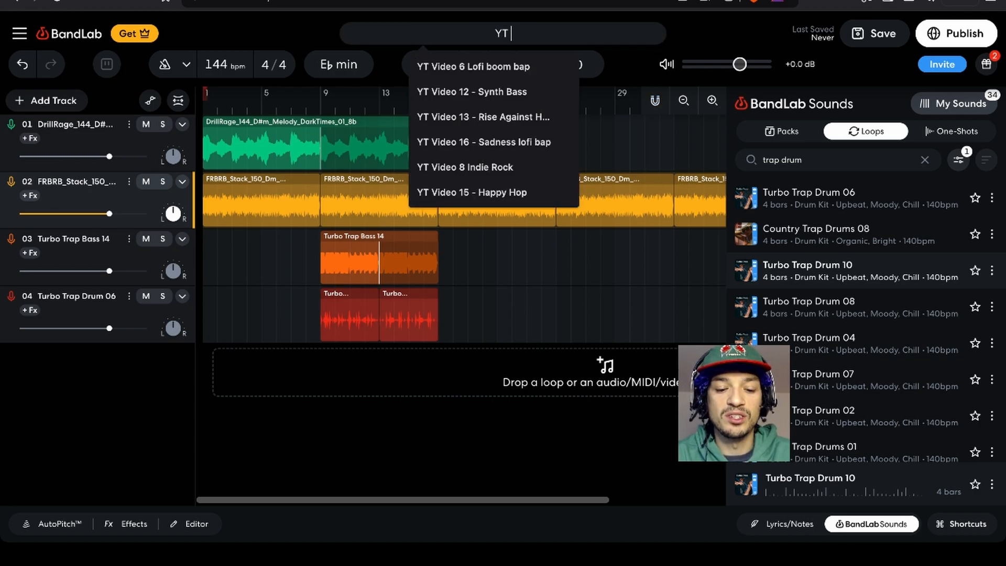
text( Video)
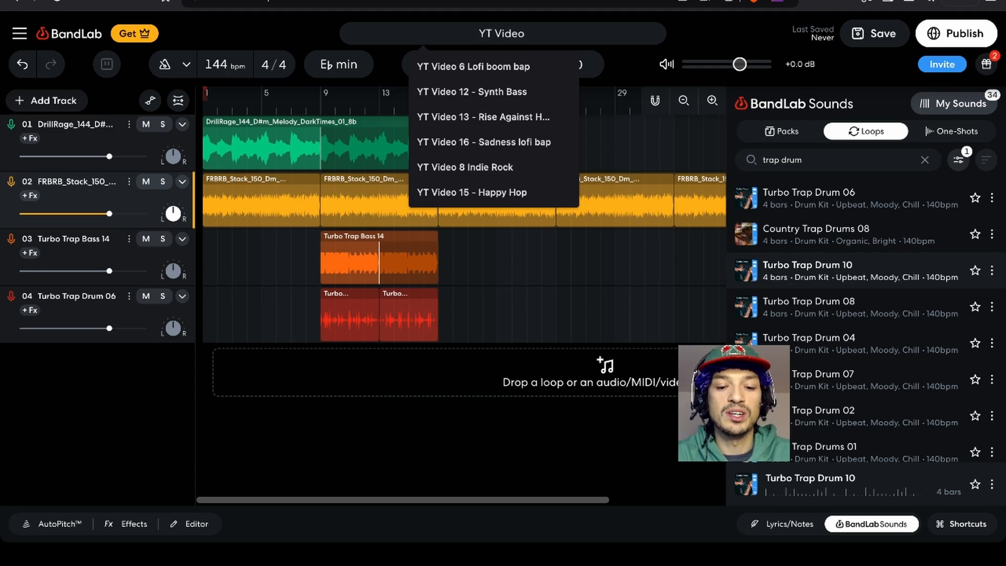
text( 17 - )
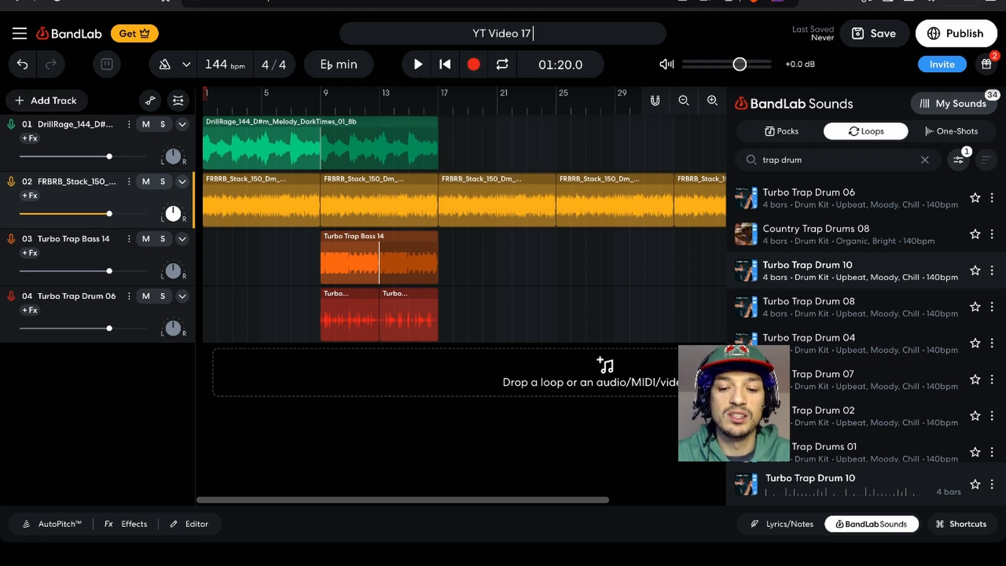
text(Rage)
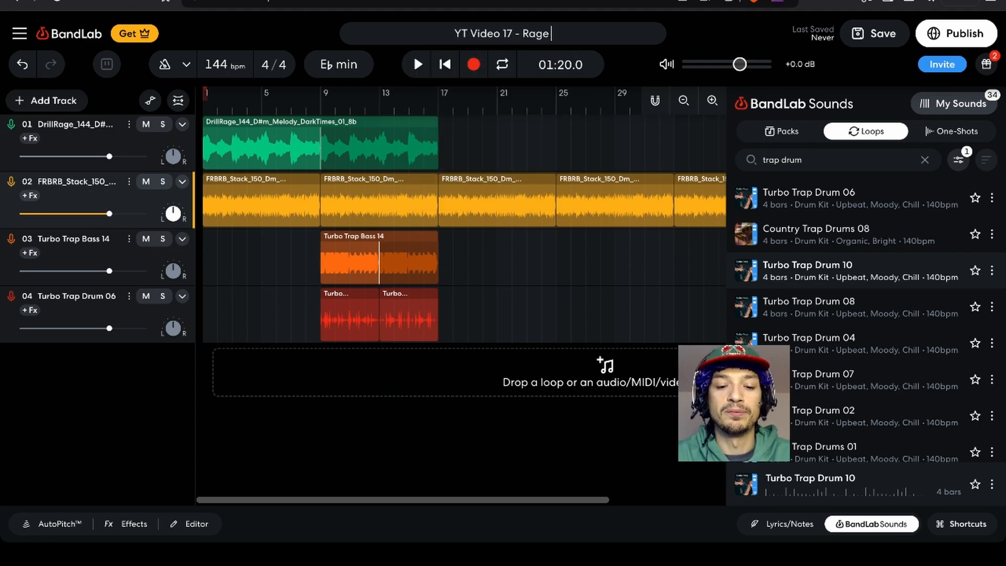
text( Trap)
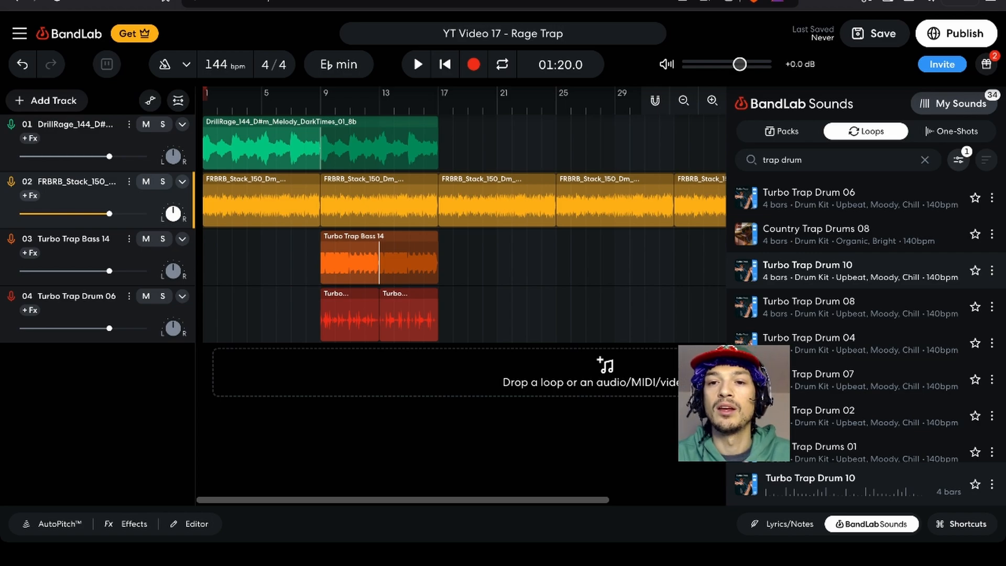
click(884, 41)
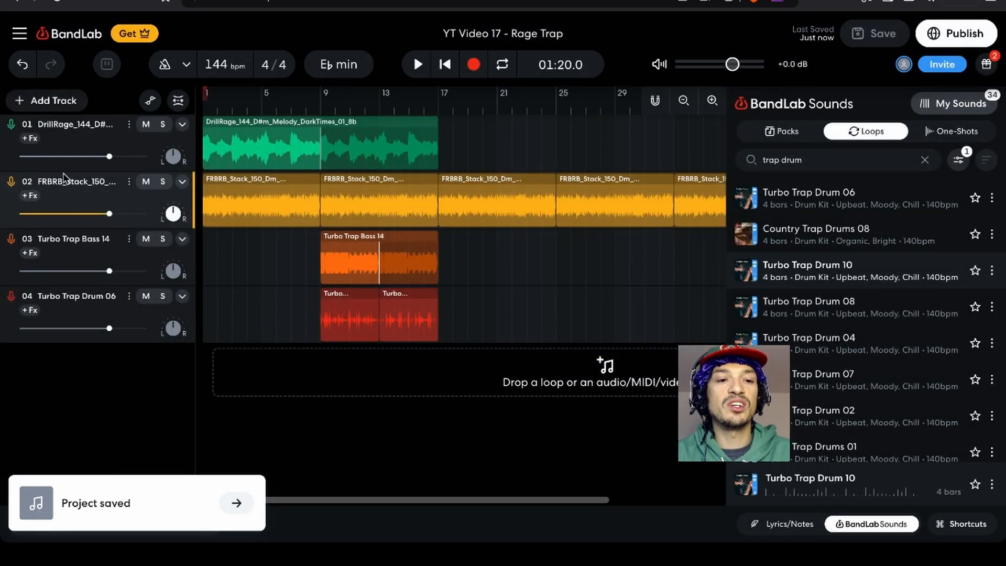
- Move the FRBRB_Stack track above the DrillRage track, and extend the looped DrillRage melody and Turbo Trap Bass 14 regions past bar 33
drag(105, 194, 110, 116)
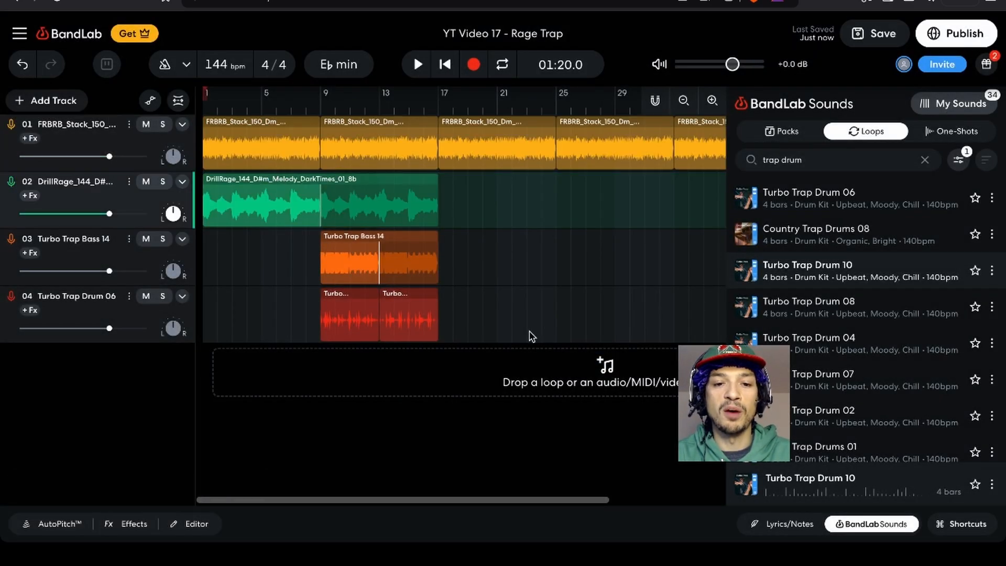
drag(529, 336, 448, 313)
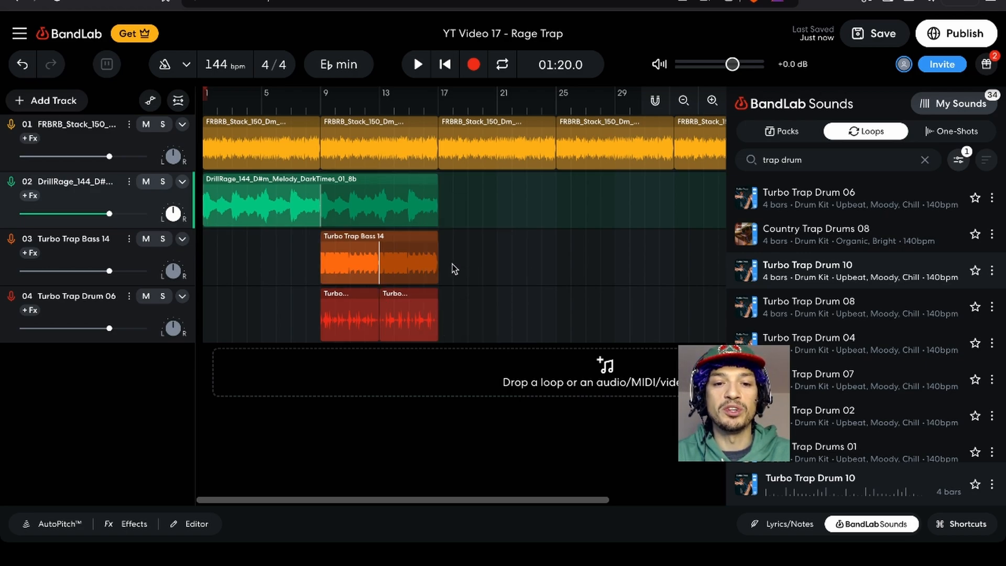
drag(454, 268, 413, 203)
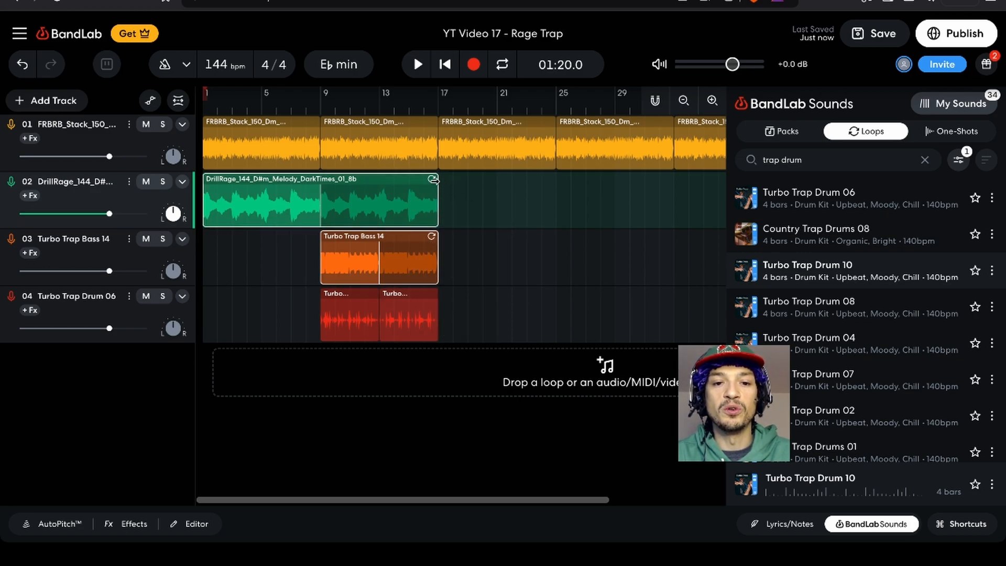
drag(714, 179, 770, 178)
scroll(591, 234, right, 1)
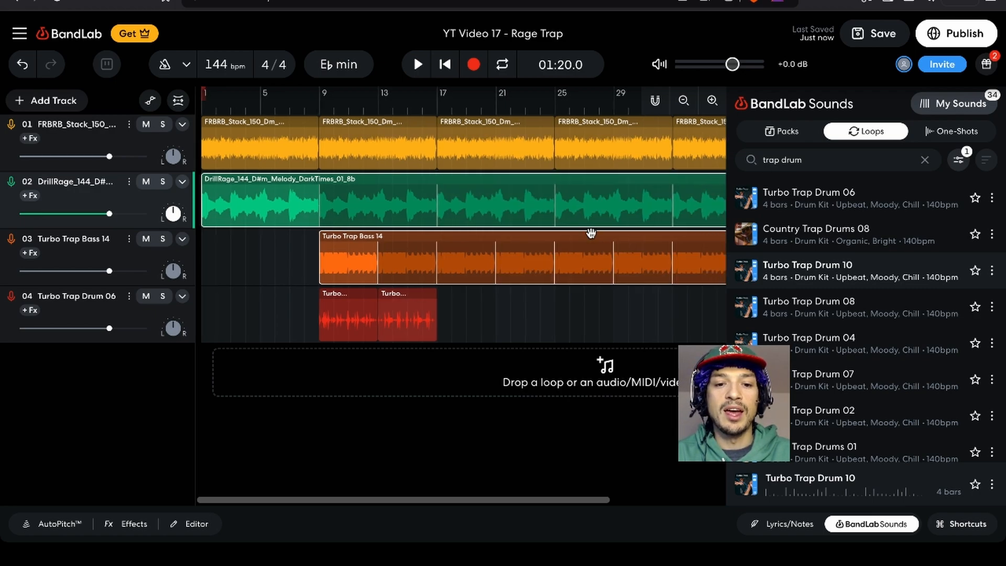
- Audition Turbo Trap Drum 04 and 07, and place Turbo Trap Drum 04 on the drum track at bar 17, against the previous region
click(744, 341)
scroll(614, 339, right, 1)
scroll(613, 337, right, 2)
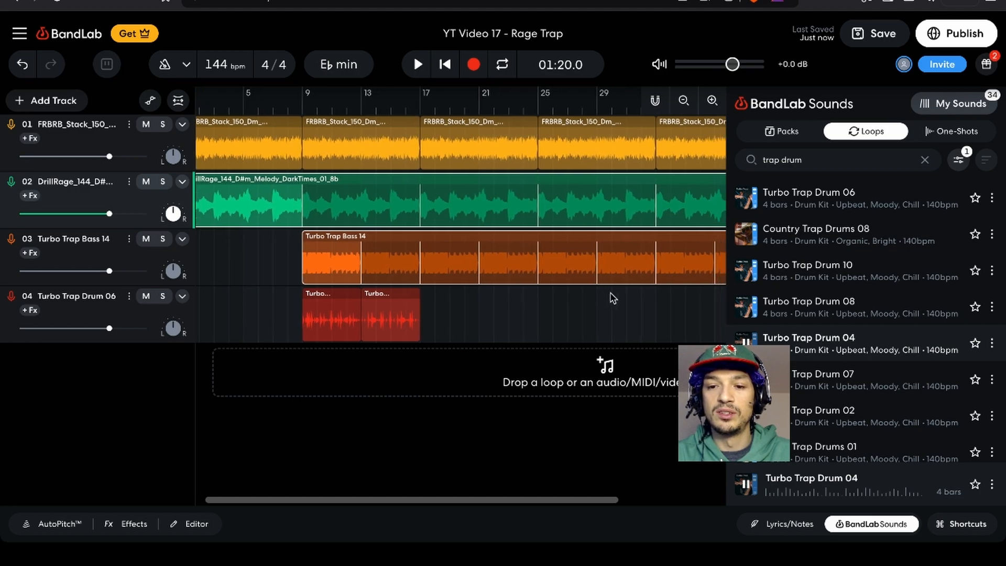
scroll(610, 294, right, 2)
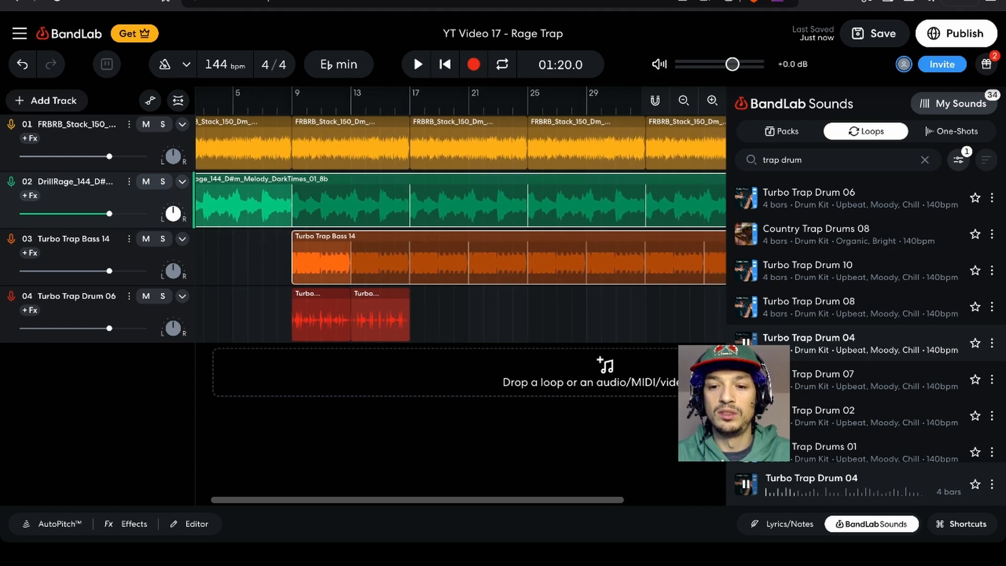
click(745, 380)
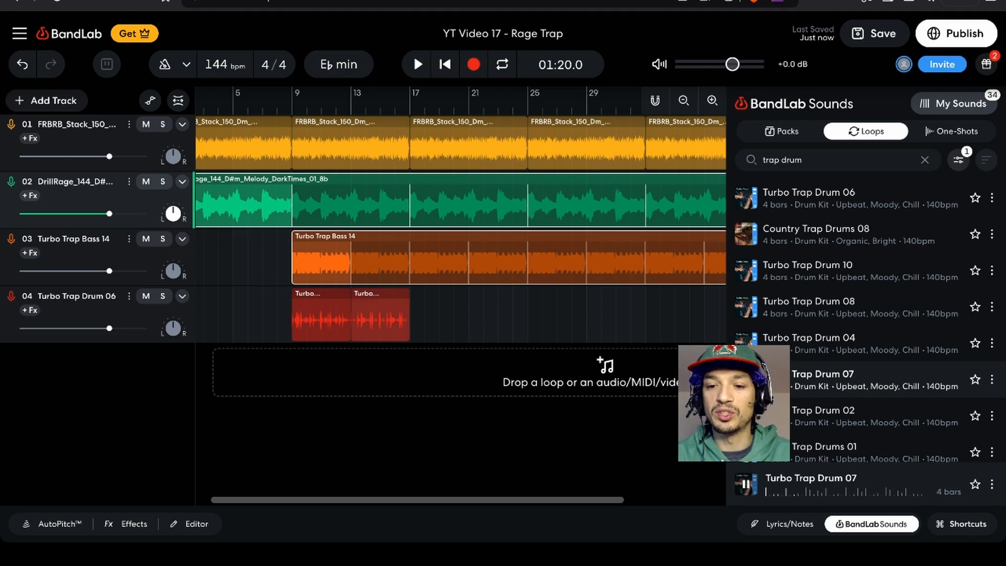
drag(811, 343, 413, 304)
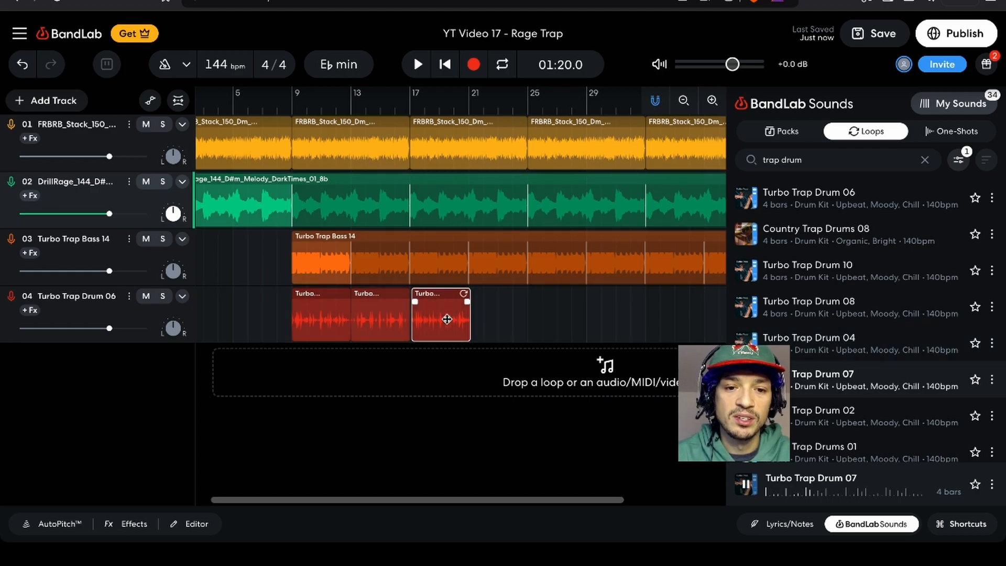
drag(447, 319, 444, 319)
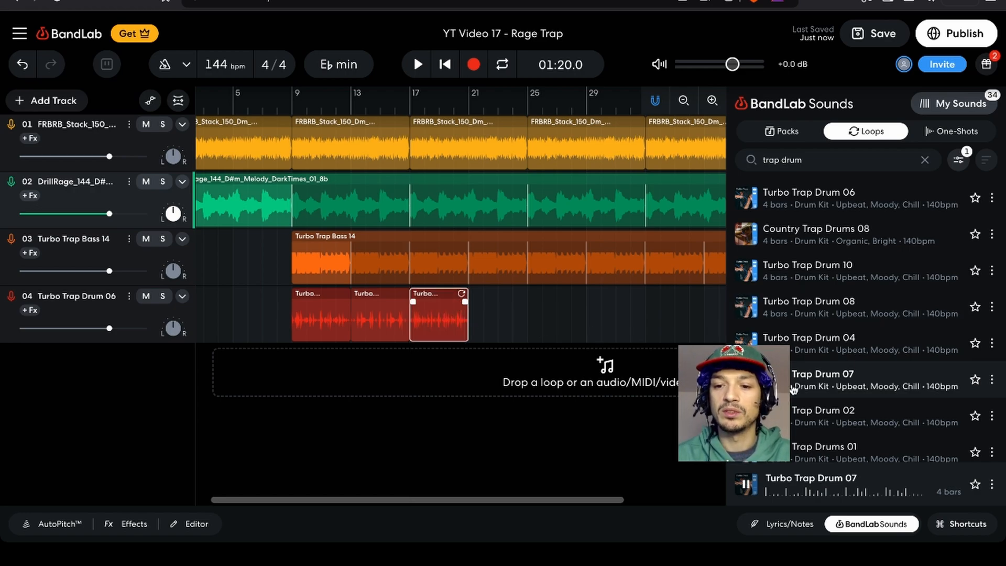
- Audition Turbo Trap Drums 01, and filter the "trap drum" loops by the Intense character
scroll(916, 325, down, 2)
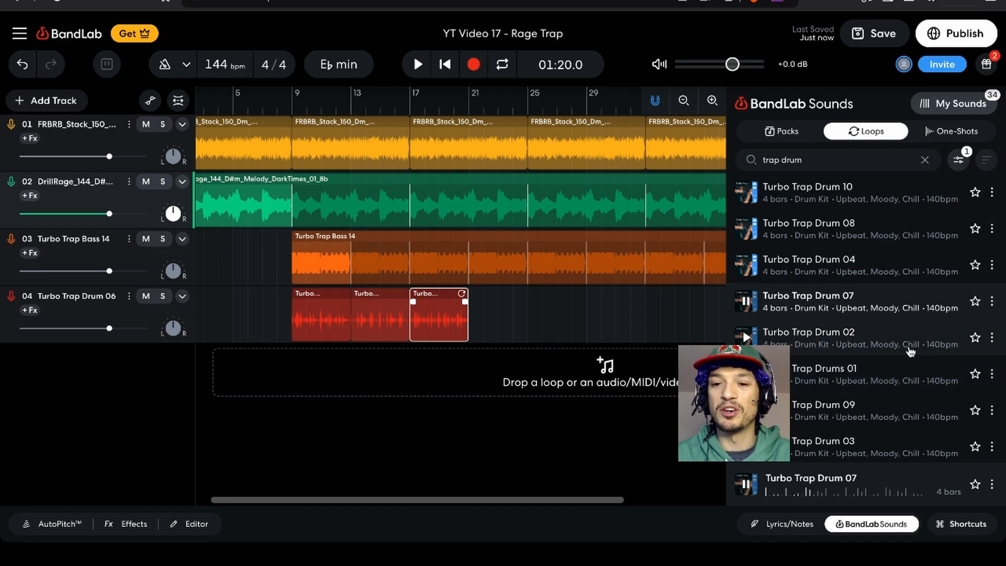
click(745, 373)
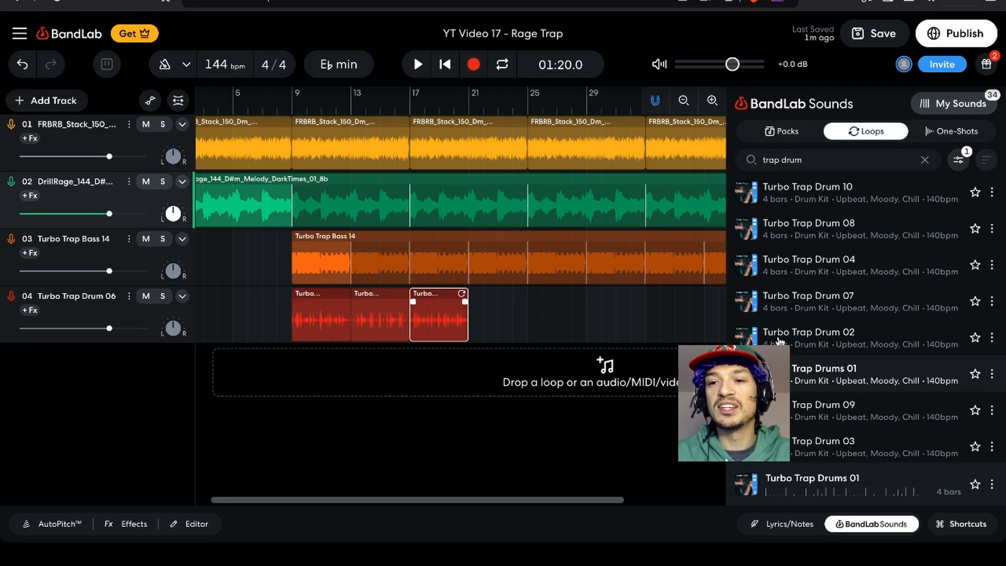
click(960, 163)
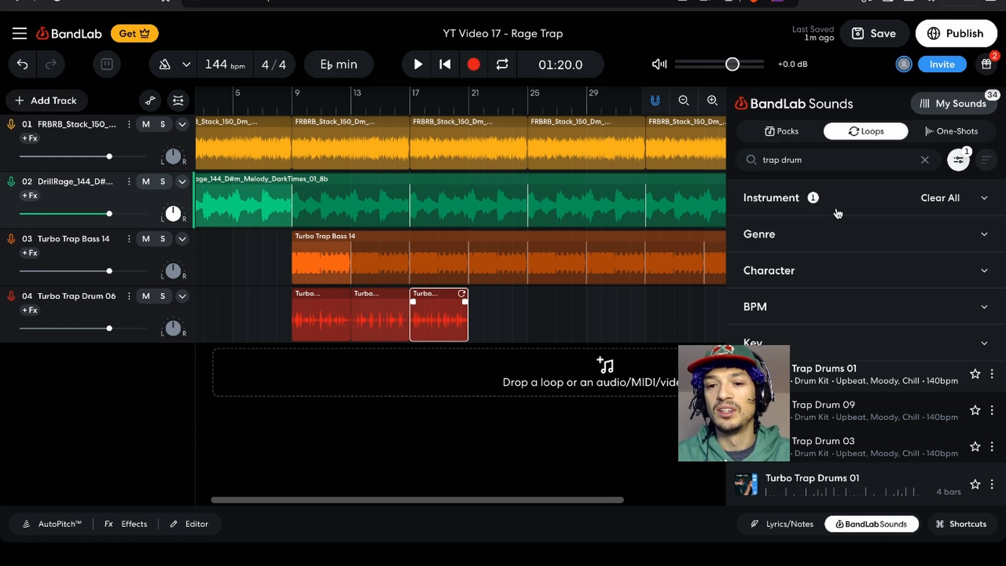
click(825, 272)
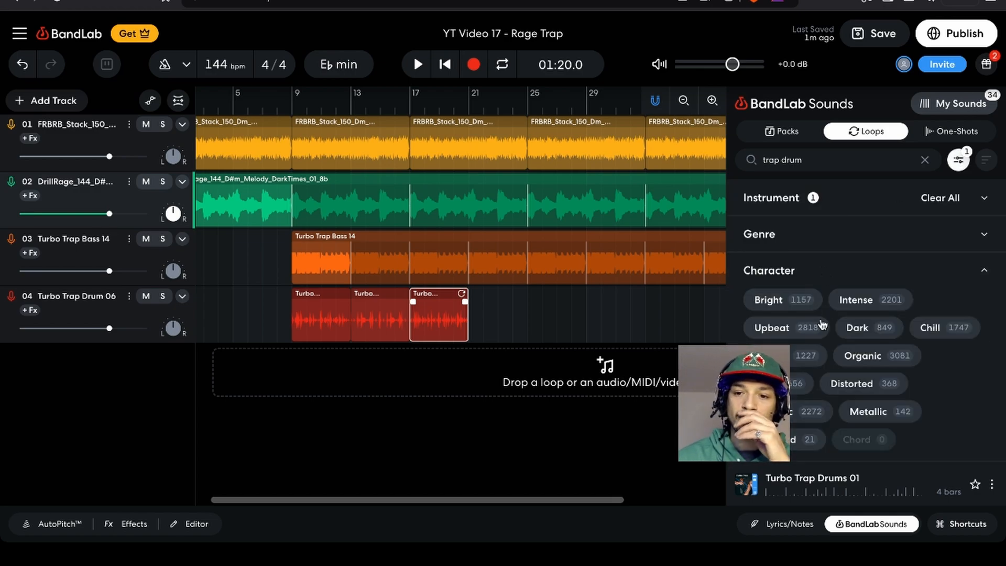
click(848, 302)
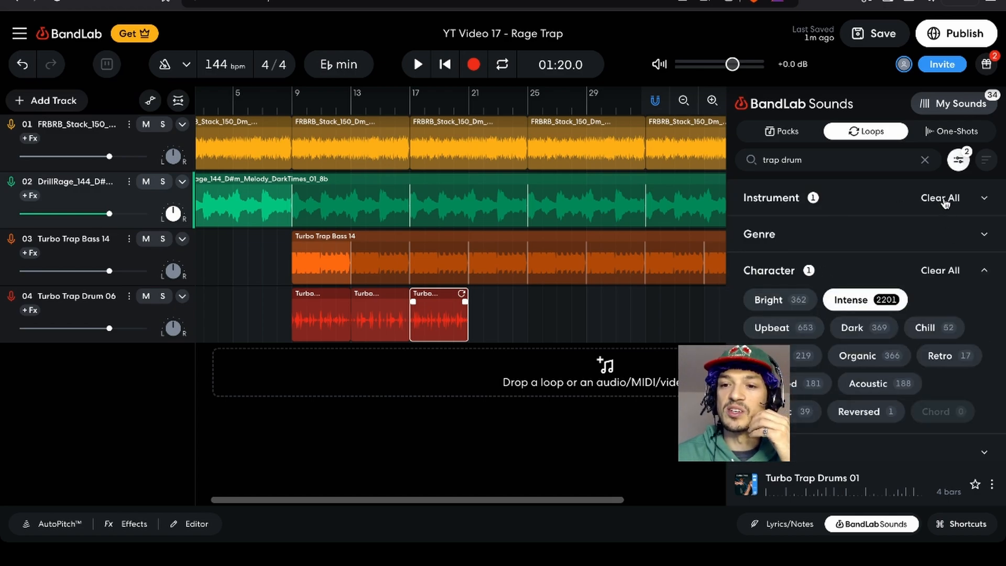
click(958, 160)
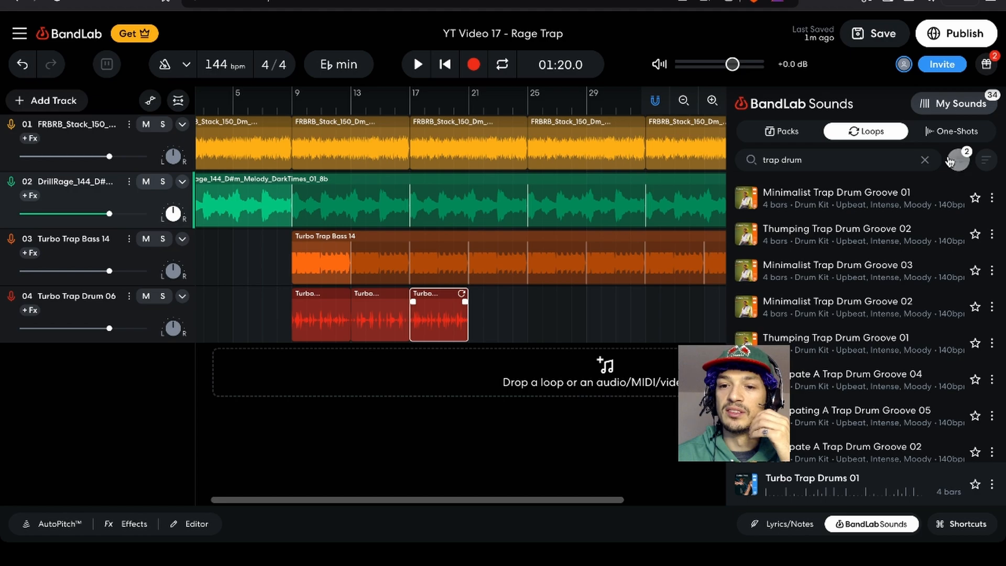
- Browse the Intense drum loops, auditioning Minimalist Trap Drum Groove 01 and Fury Drum Pattern 01
click(746, 197)
scroll(829, 419, down, 2)
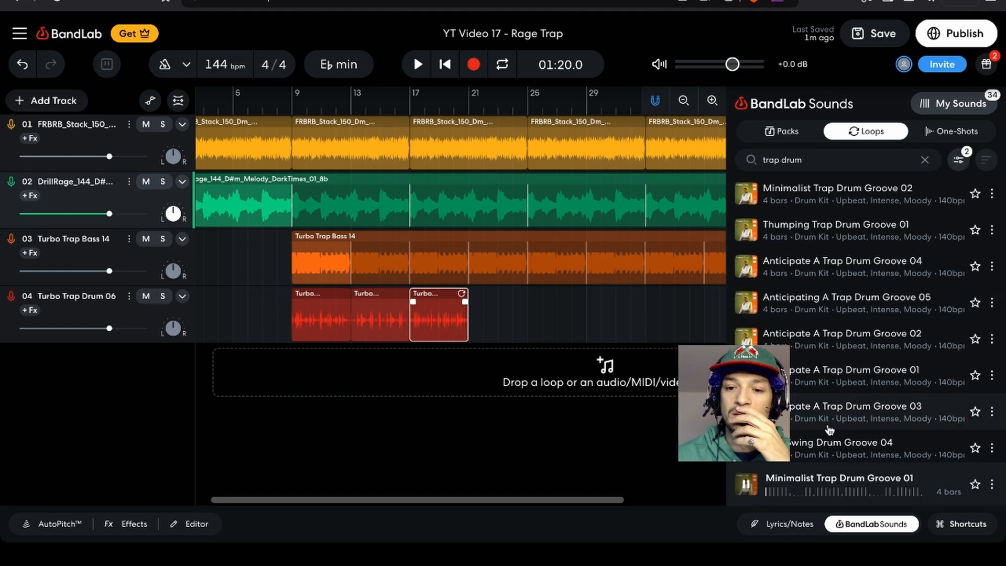
scroll(829, 430, down, 3)
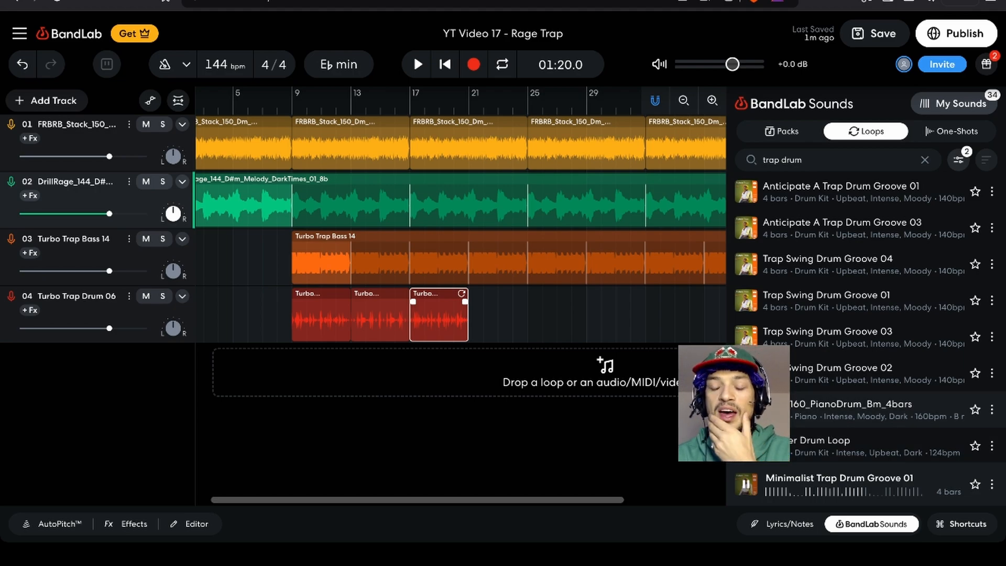
scroll(864, 325, down, 3)
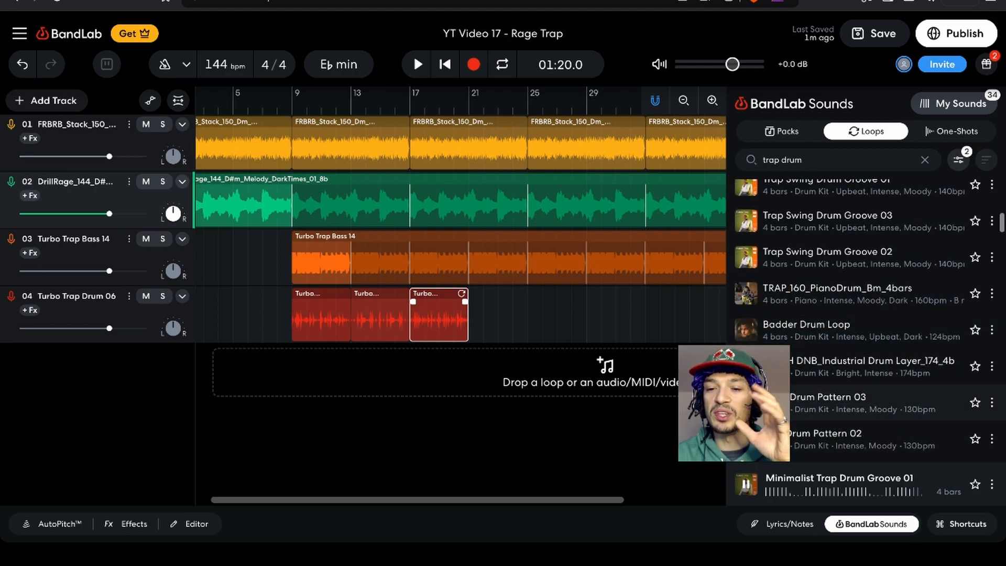
scroll(759, 385, up, 7)
scroll(759, 384, down, 10)
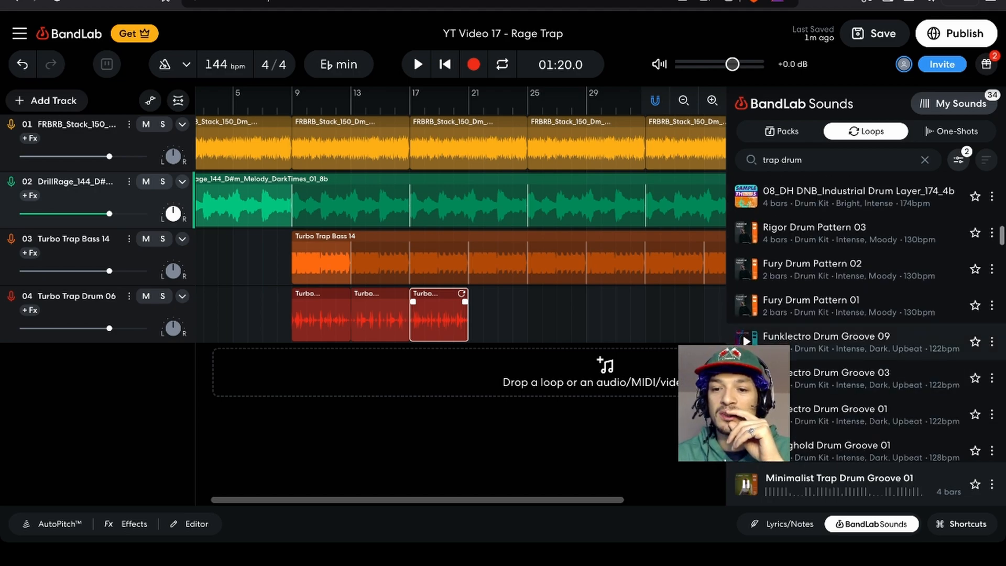
click(742, 308)
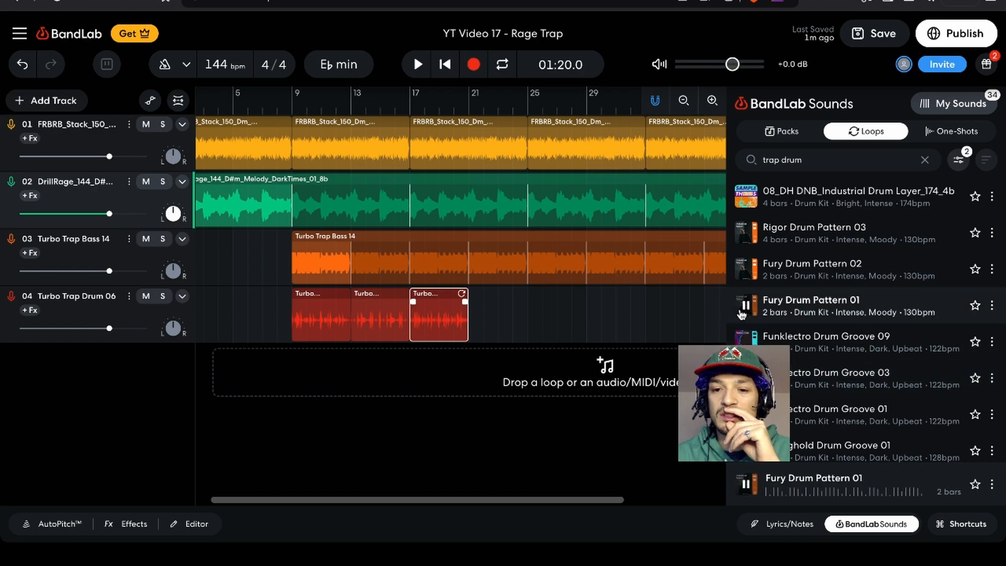
scroll(804, 293, down, 8)
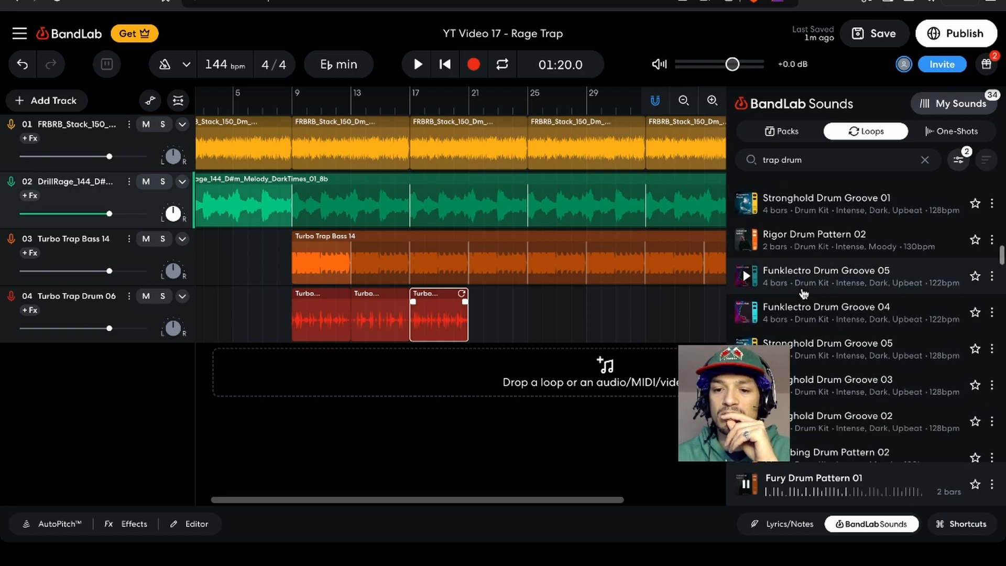
scroll(806, 195, up, 5)
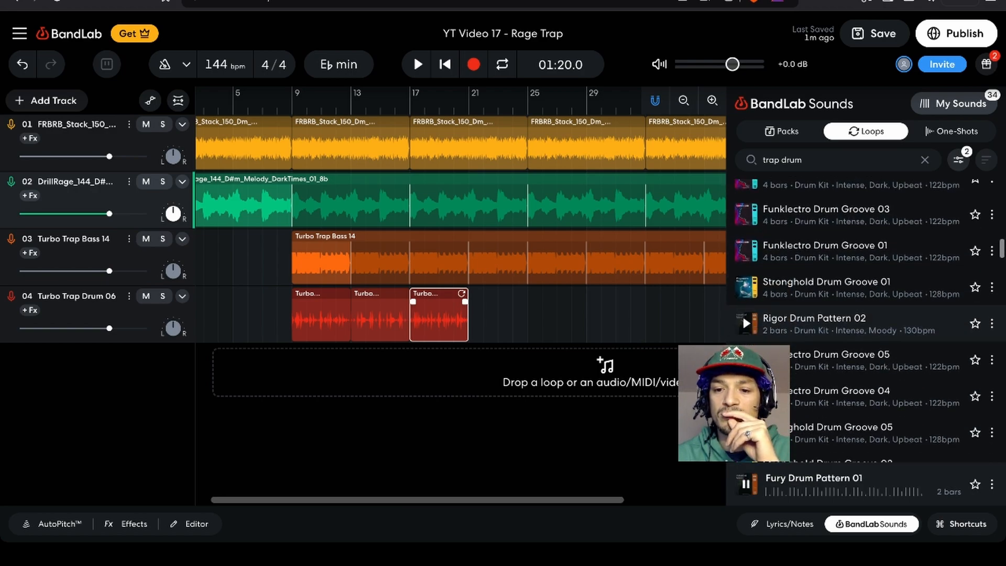
scroll(807, 195, down, 2)
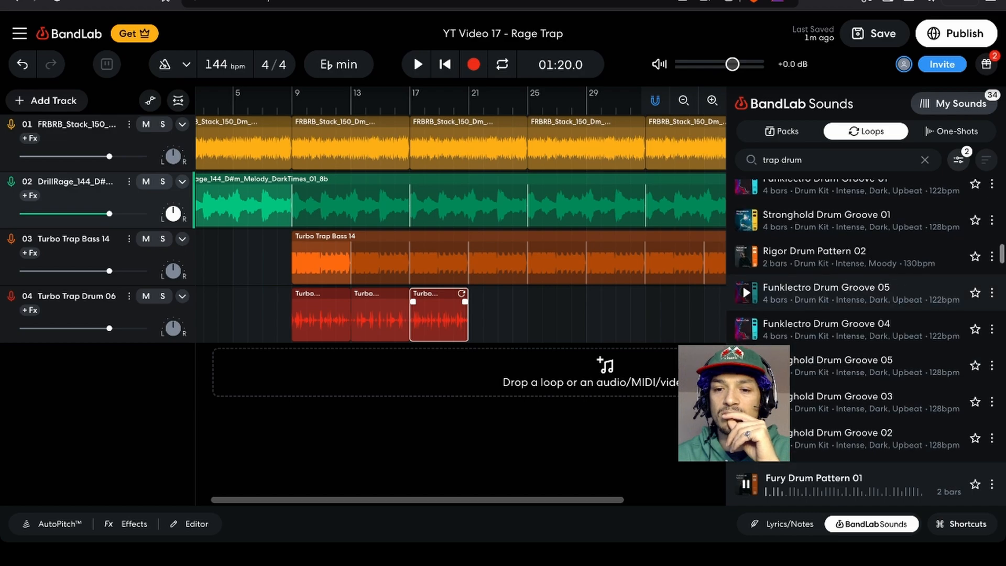
- Change the loop search to "hard trap drum" and remove the Intense character filter
click(765, 159)
scroll(882, 199, up, 3)
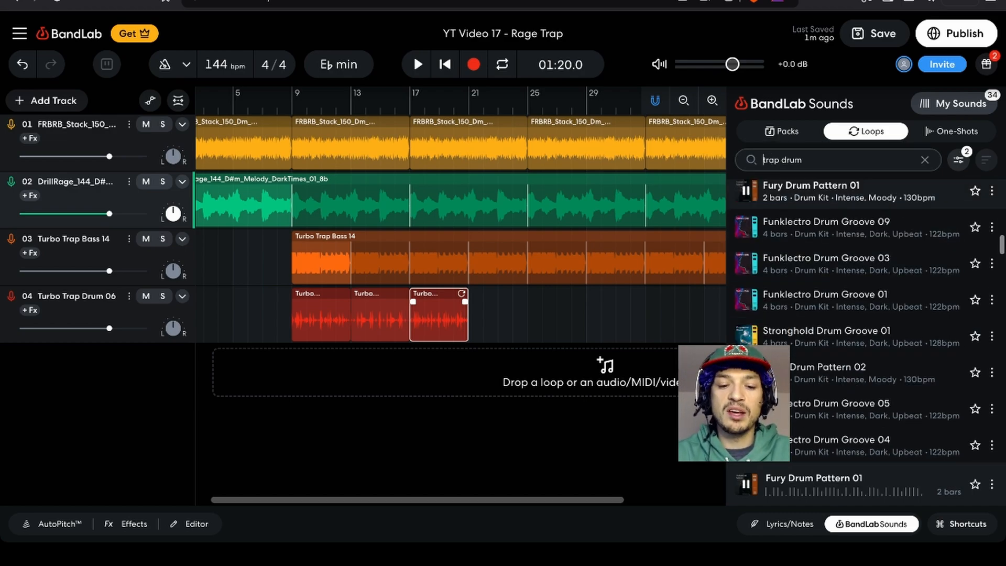
text(hard)
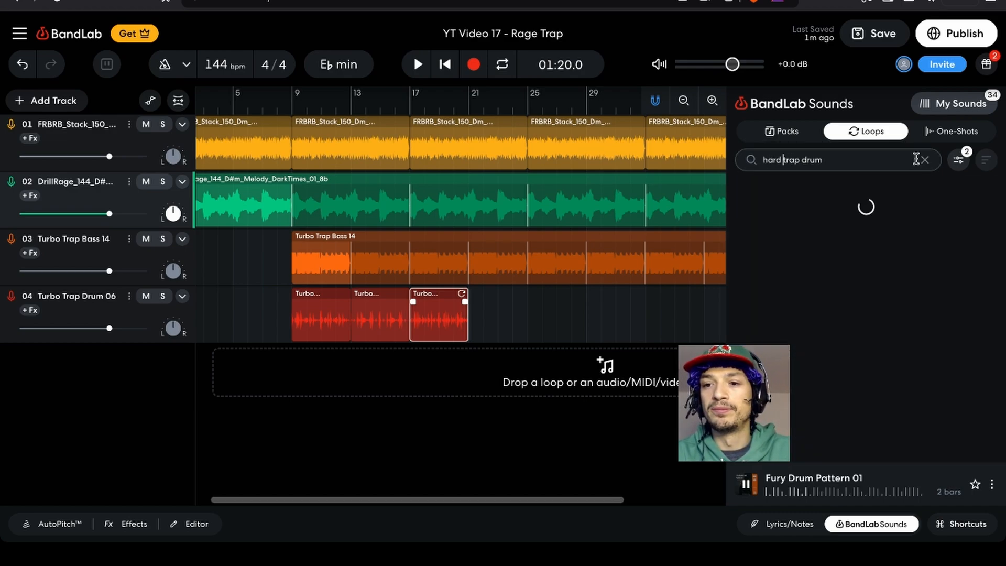
click(959, 160)
click(886, 303)
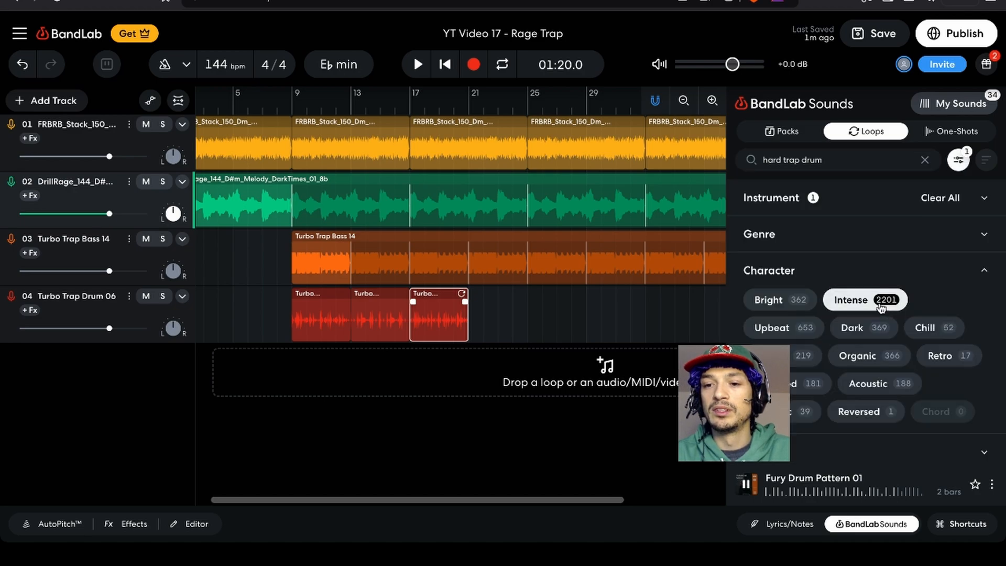
click(960, 161)
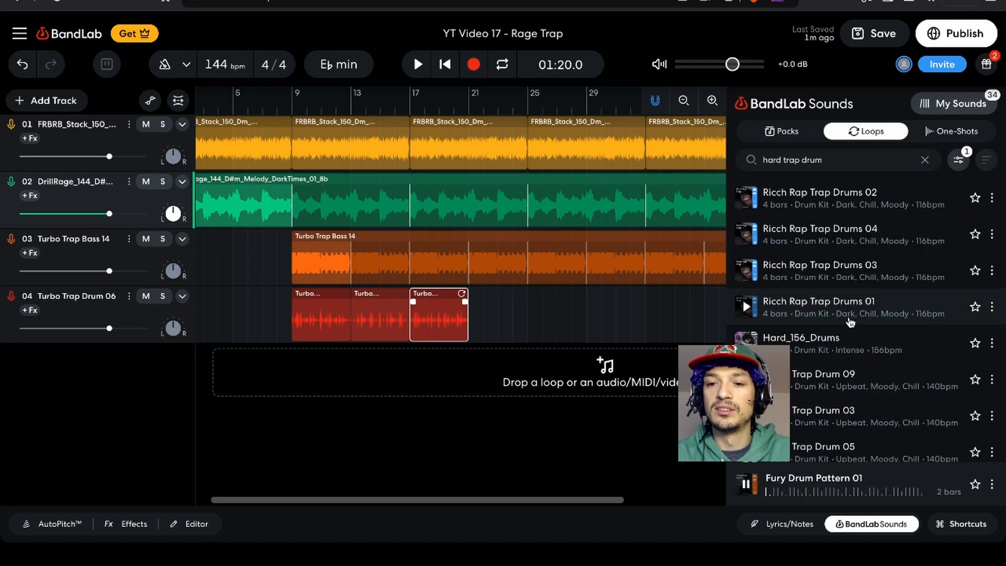
- Audition Ricch Rap Trap Drums 04, Hard Thumper Drum Groove 05, Trap Vol. 2 Drums 04 and Trap Vol. 1 Drums 04 in the search results
click(748, 234)
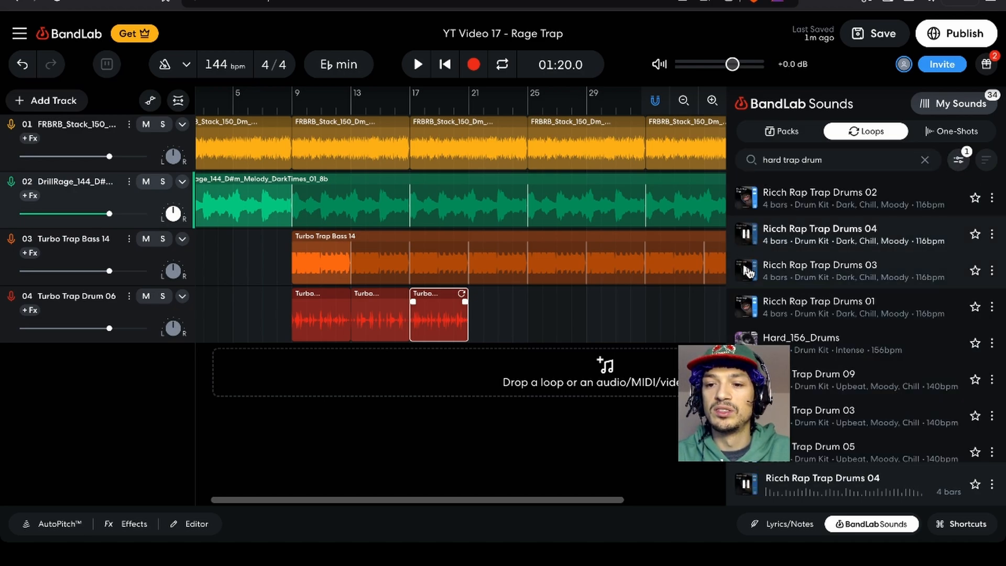
scroll(748, 272, down, 8)
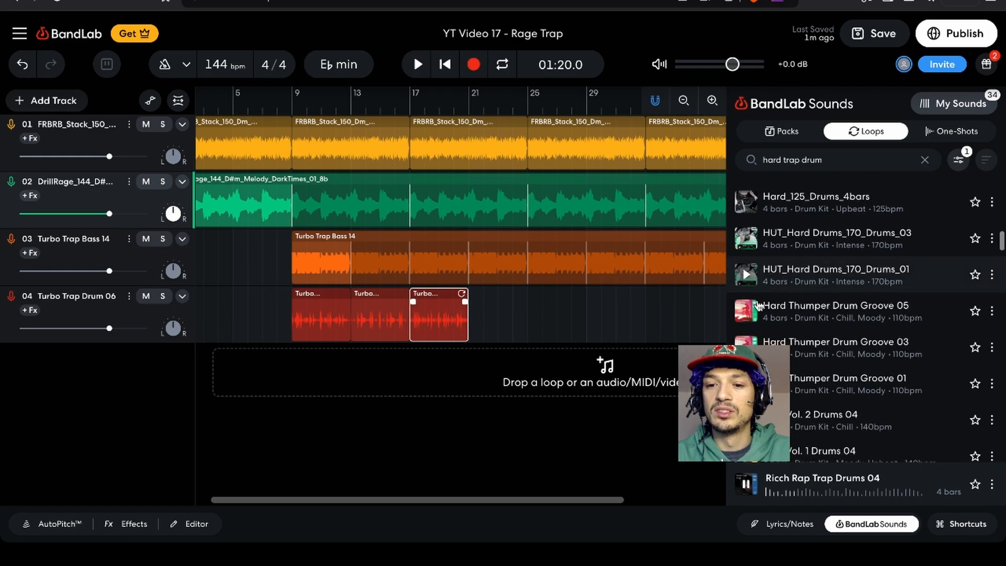
click(745, 312)
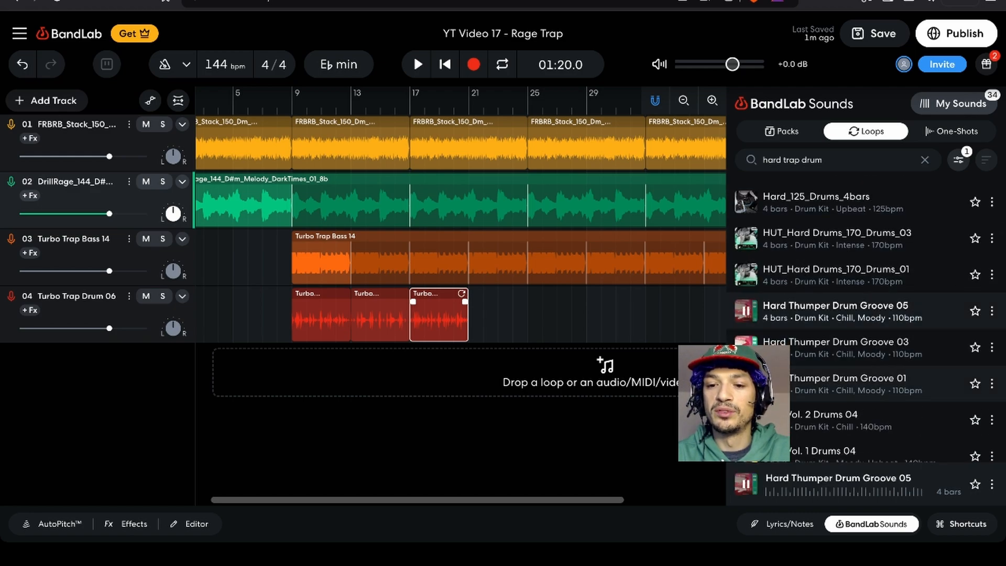
click(746, 418)
scroll(746, 418, down, 1)
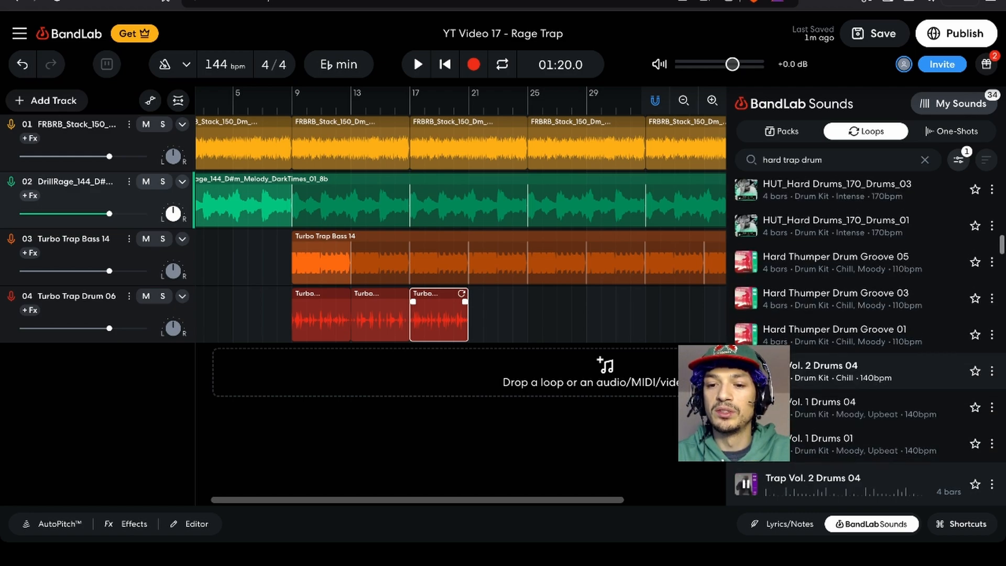
scroll(866, 319, down, 1)
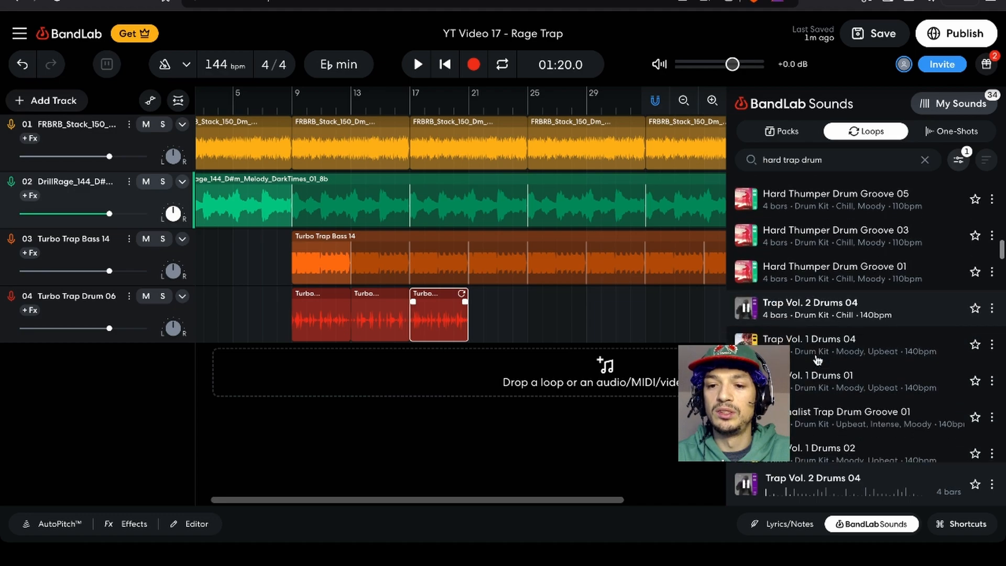
scroll(745, 308, down, 1)
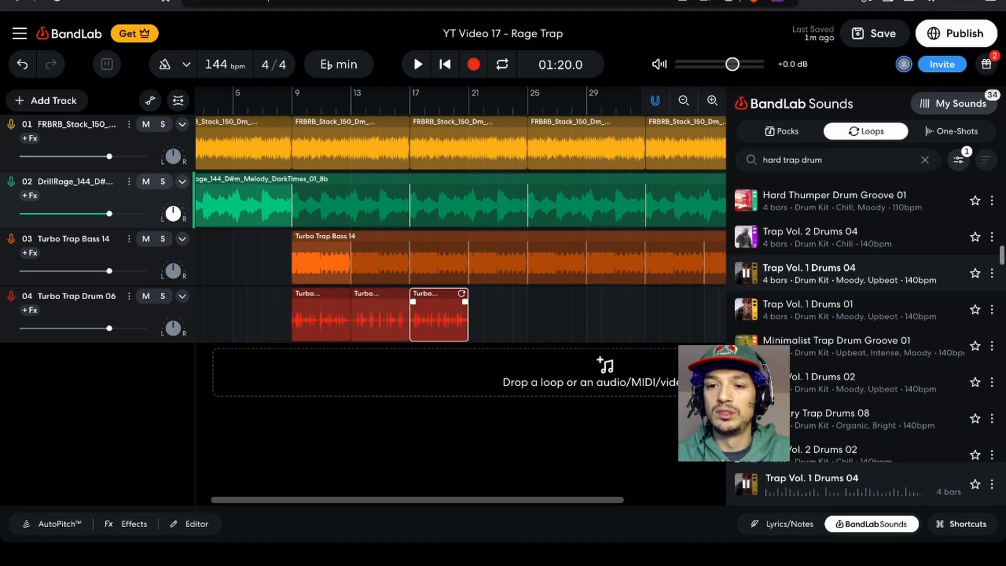
click(745, 269)
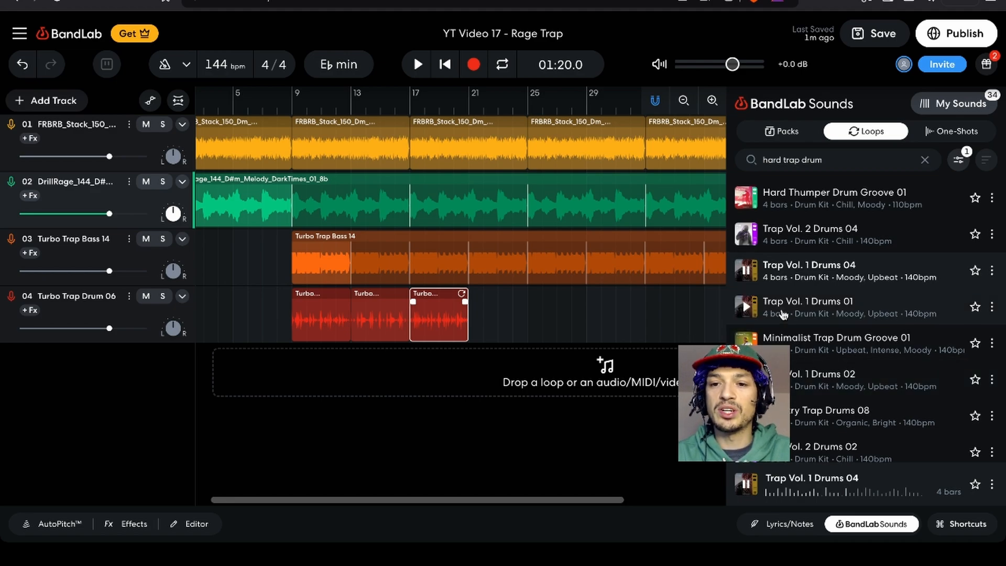
scroll(838, 341, down, 5)
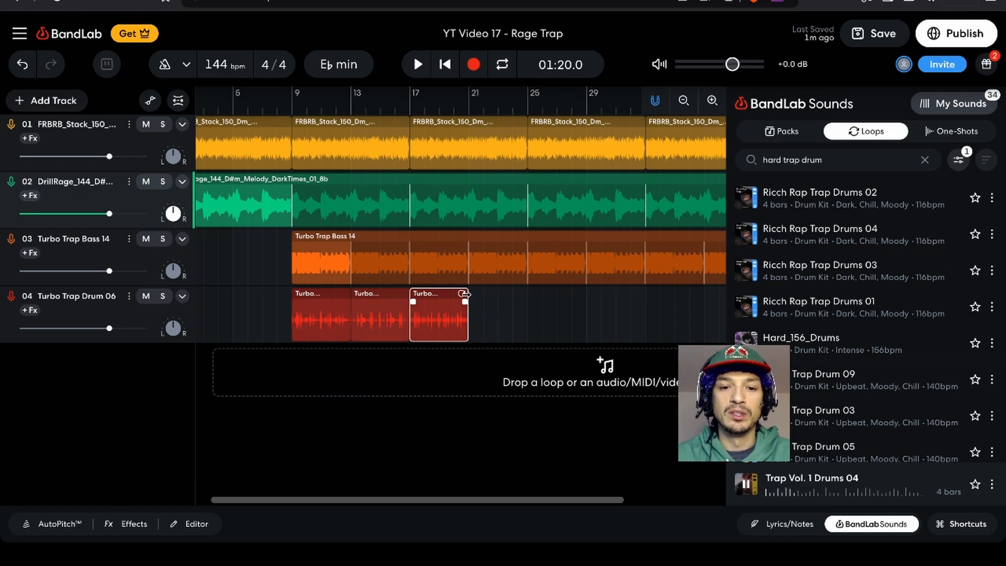
- Loop the Turbo Trap Drum 04 region out to bar 25, and paste a copy of all the drum regions starting at bar 25
drag(464, 293, 527, 295)
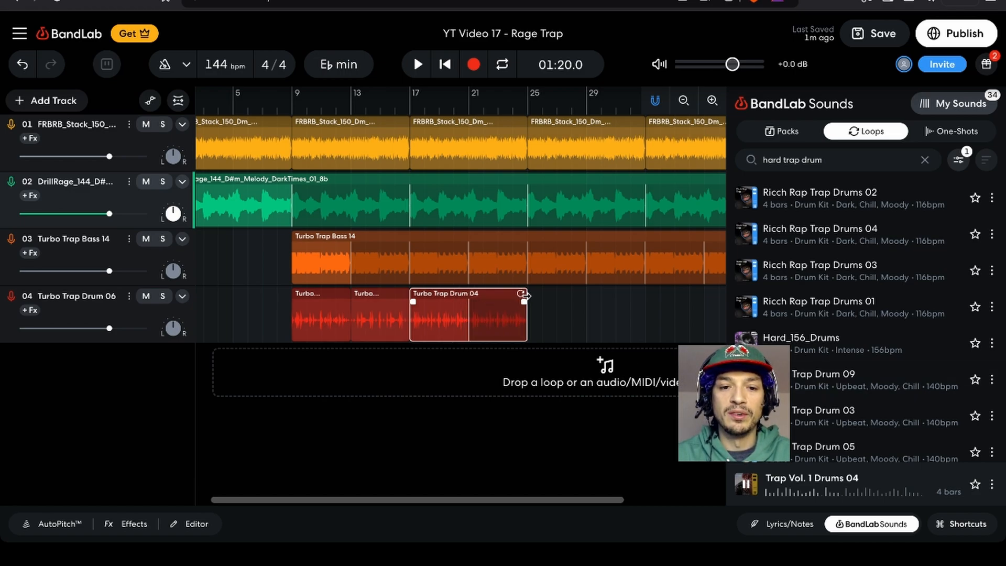
drag(246, 308, 604, 324)
key(super+c)
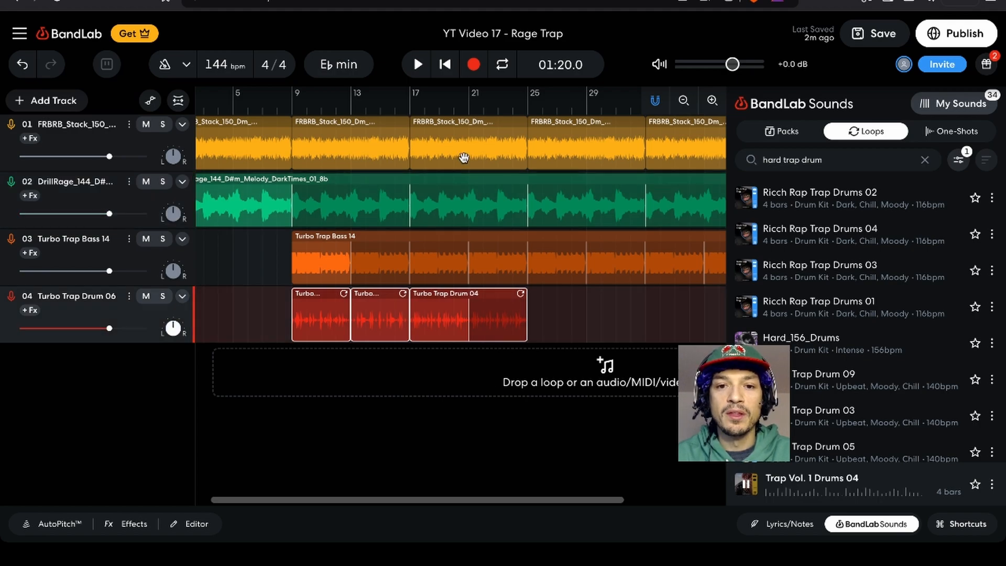
click(531, 113)
drag(531, 113, 526, 112)
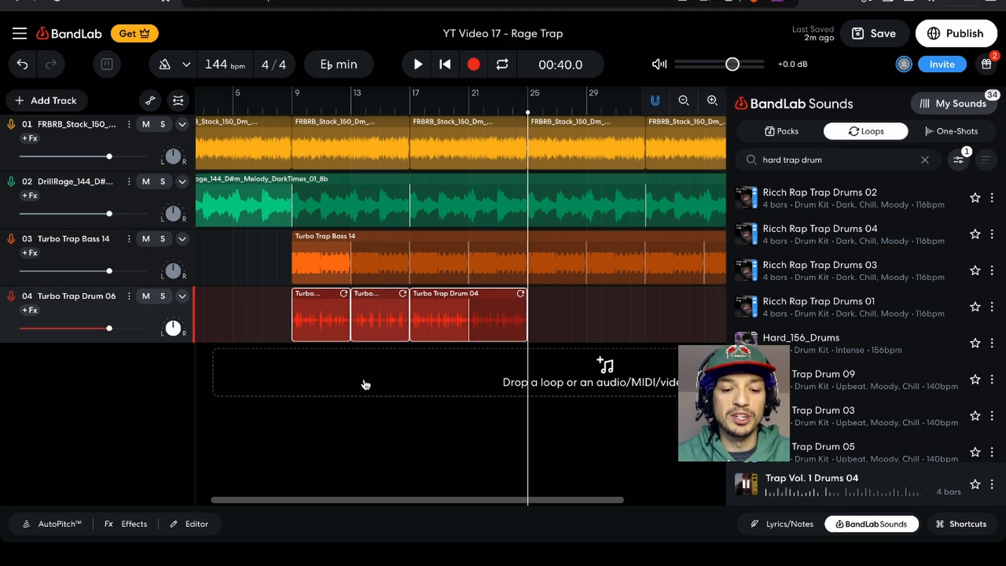
key(ctrl+v)
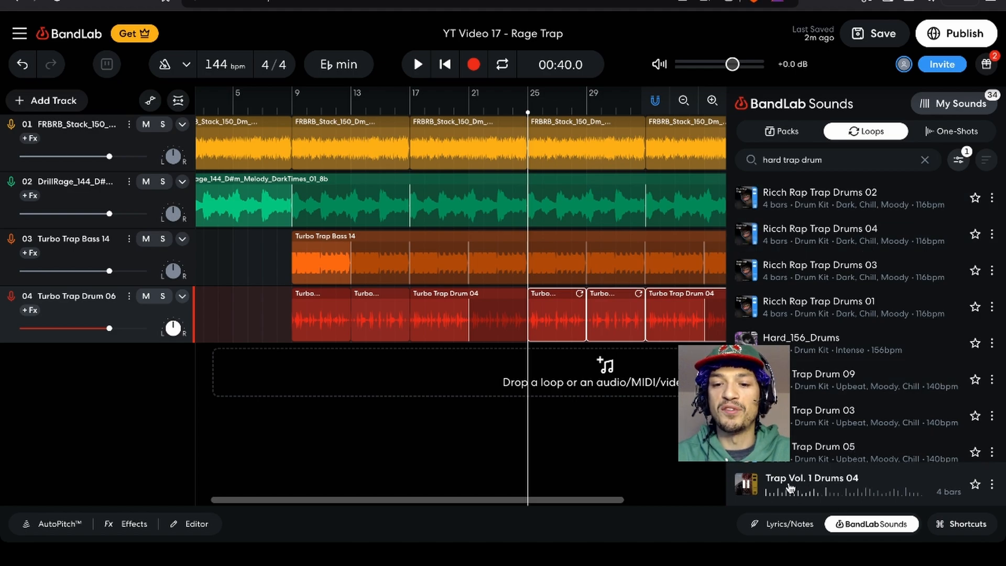
- Extend the looped DrillRage melody and Turbo Trap Bass 14 regions together to bar 57
scroll(612, 414, right, 5)
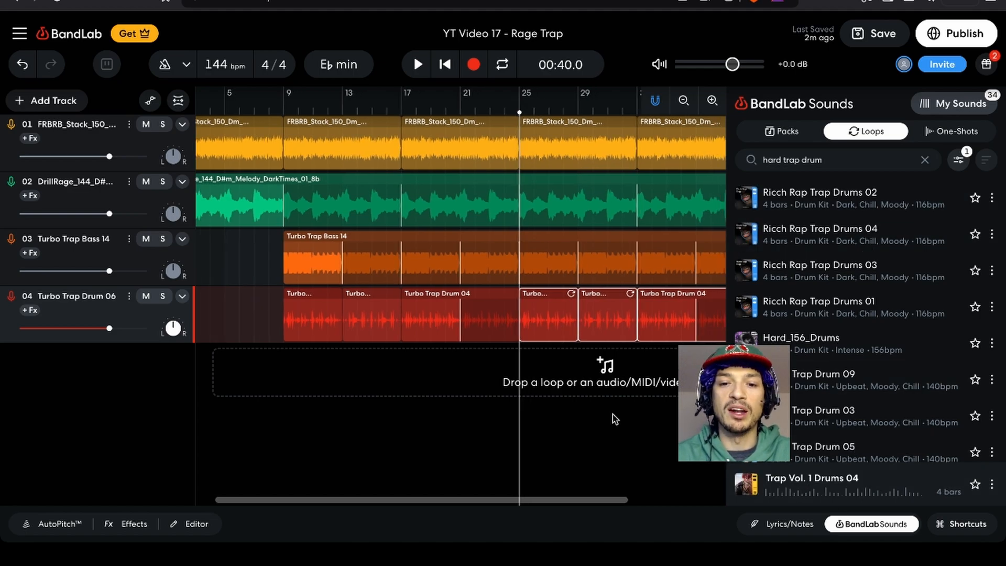
scroll(612, 414, right, 12)
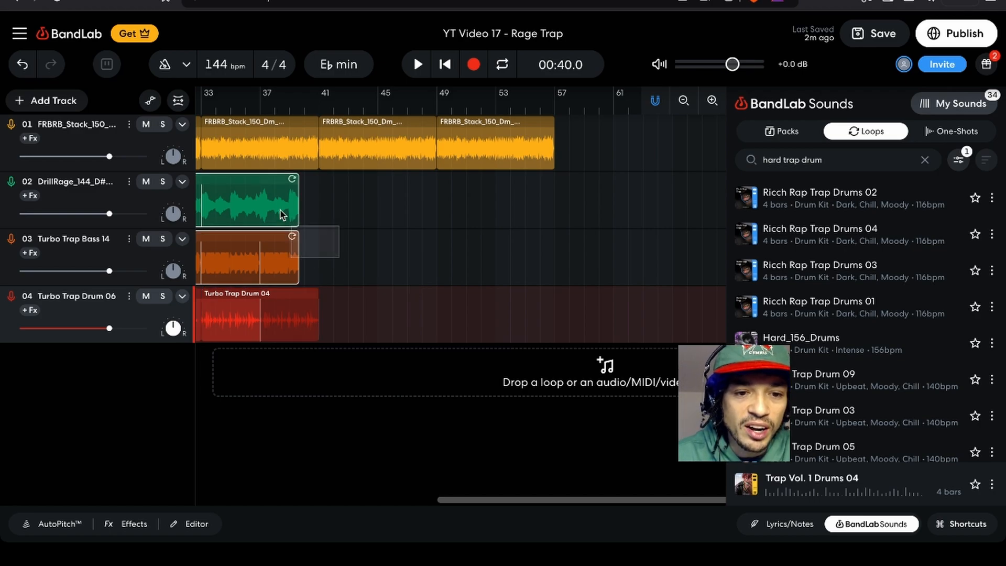
click(294, 179)
drag(295, 179, 551, 178)
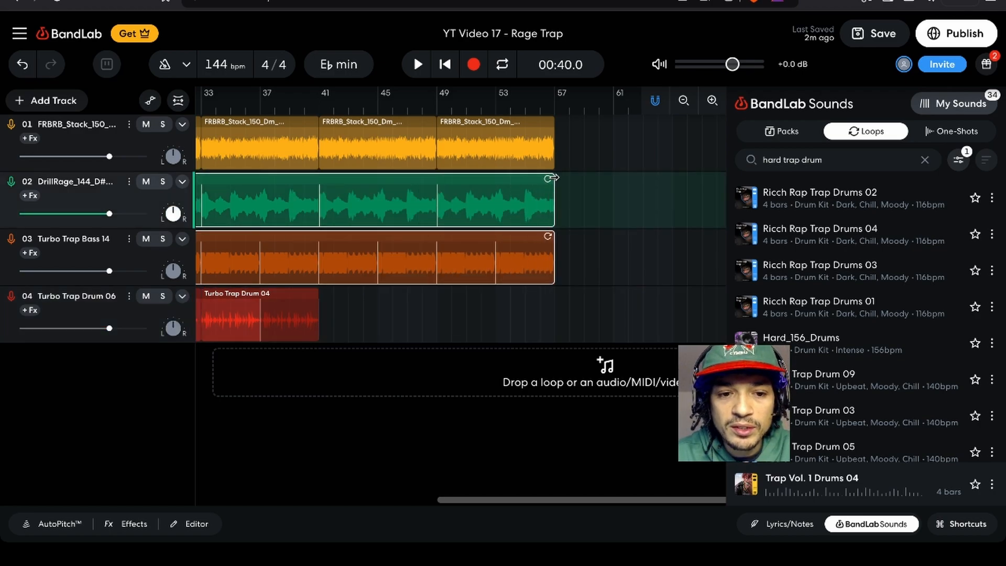
- Paste another copy of the drum regions onto the Turbo Trap Drum 06 track starting at bar 41
scroll(373, 305, left, 5)
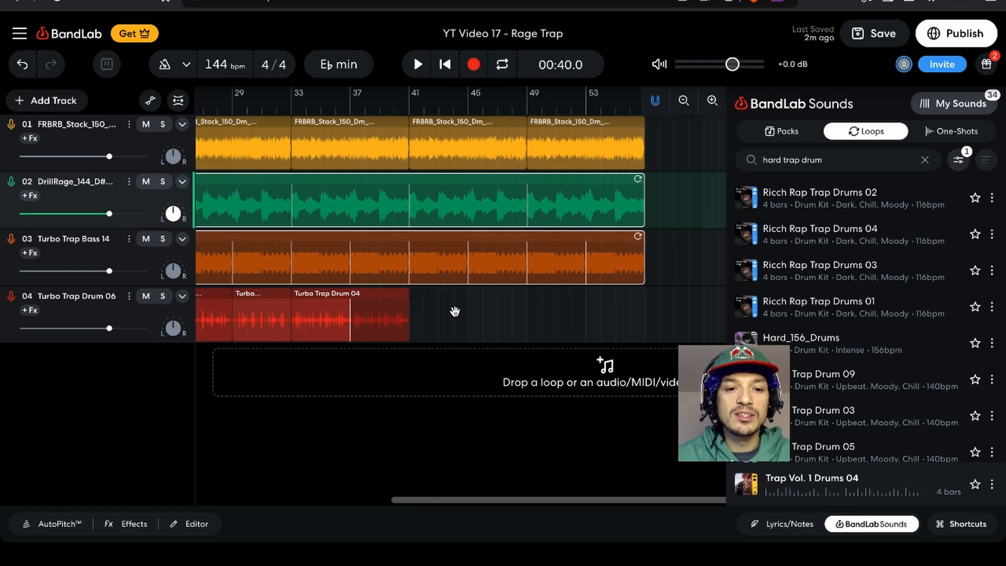
scroll(461, 313, left, 10)
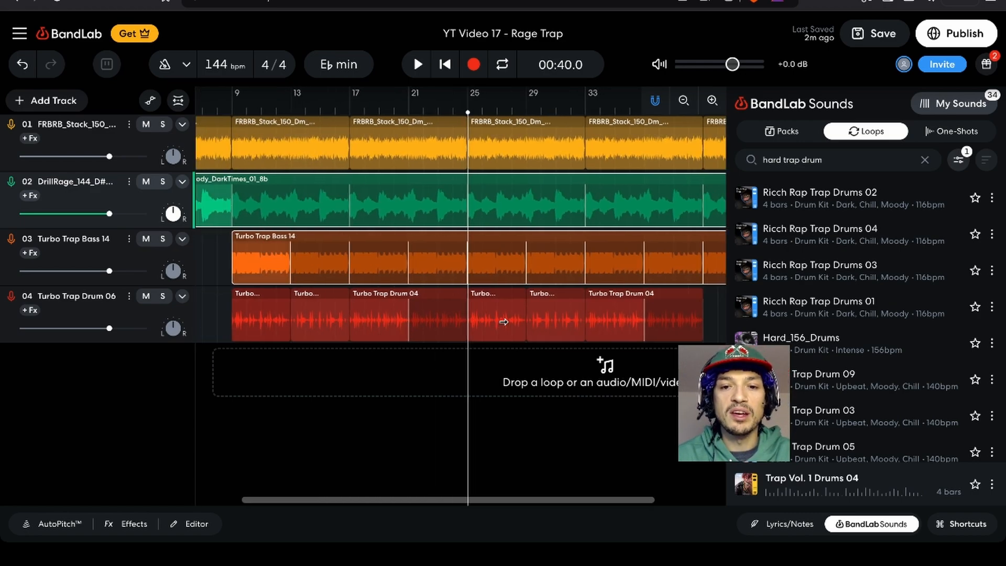
scroll(503, 322, right, 18)
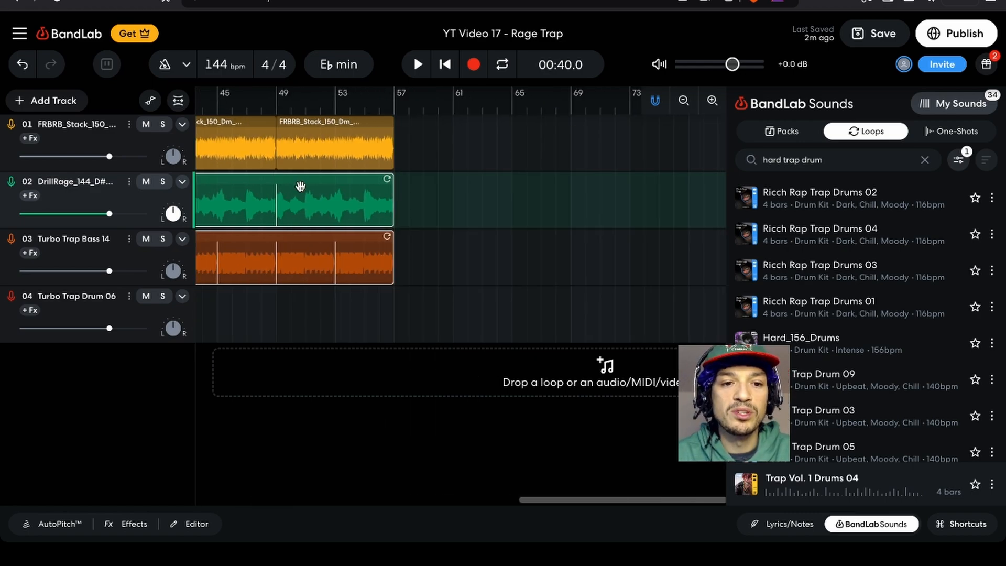
scroll(300, 184, left, 3)
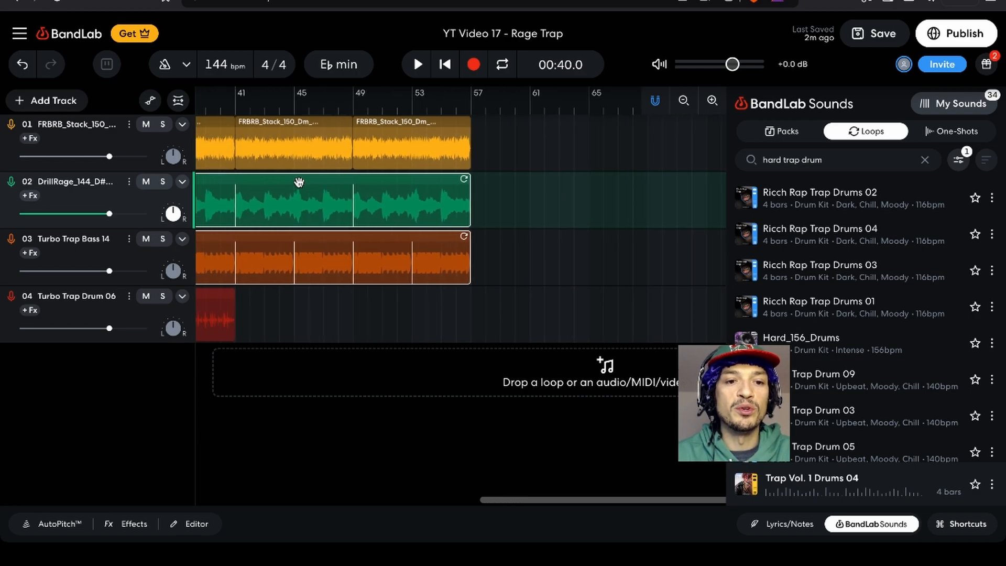
scroll(298, 182, left, 1)
click(251, 112)
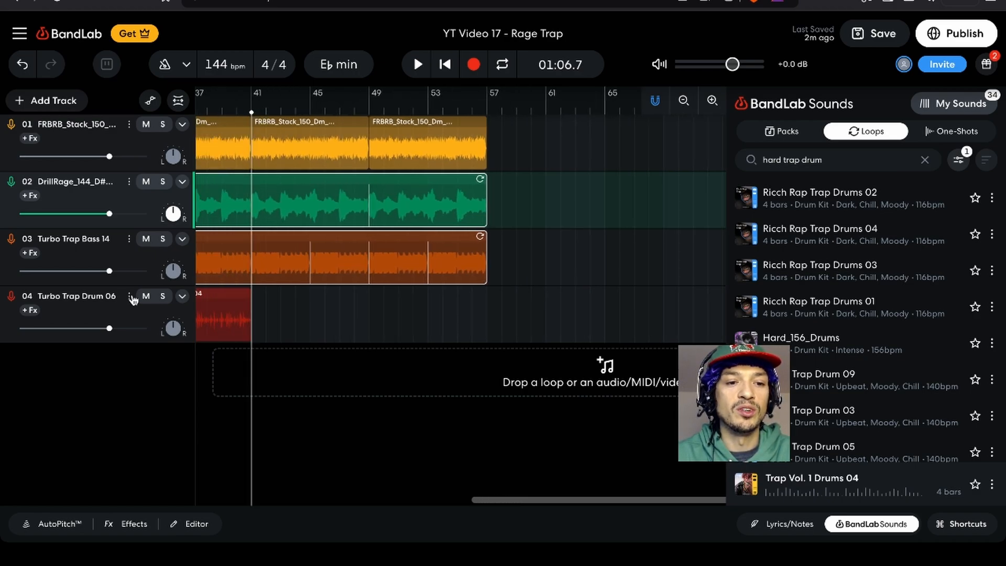
click(106, 313)
key(super+v)
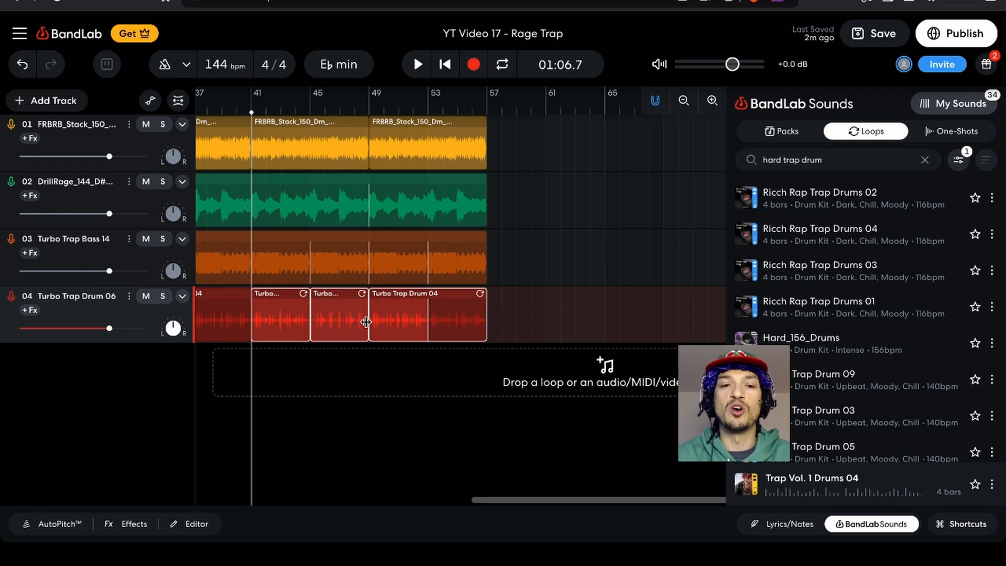
- Save the project and play back the intro from bar 1
scroll(365, 322, left, 10)
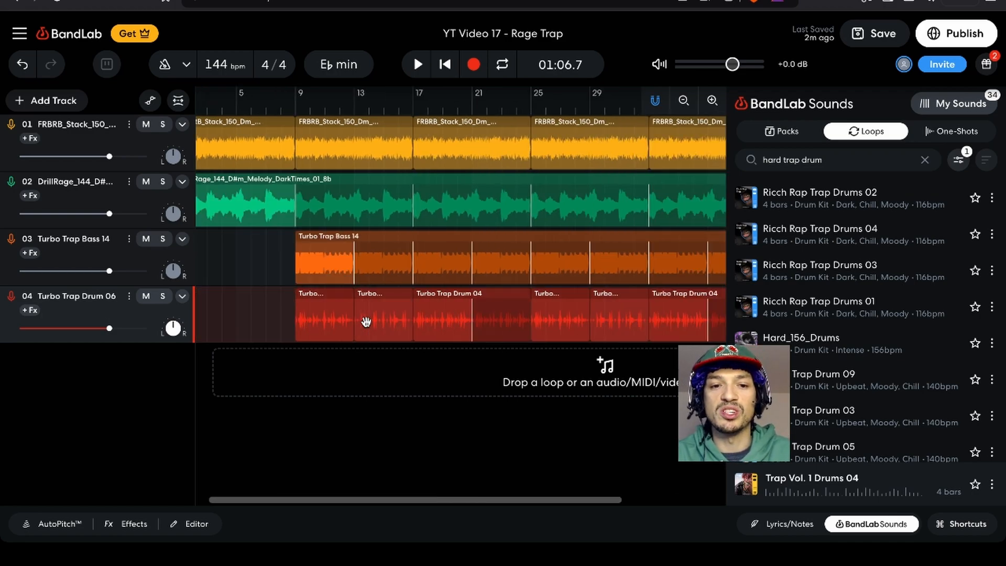
scroll(366, 322, left, 2)
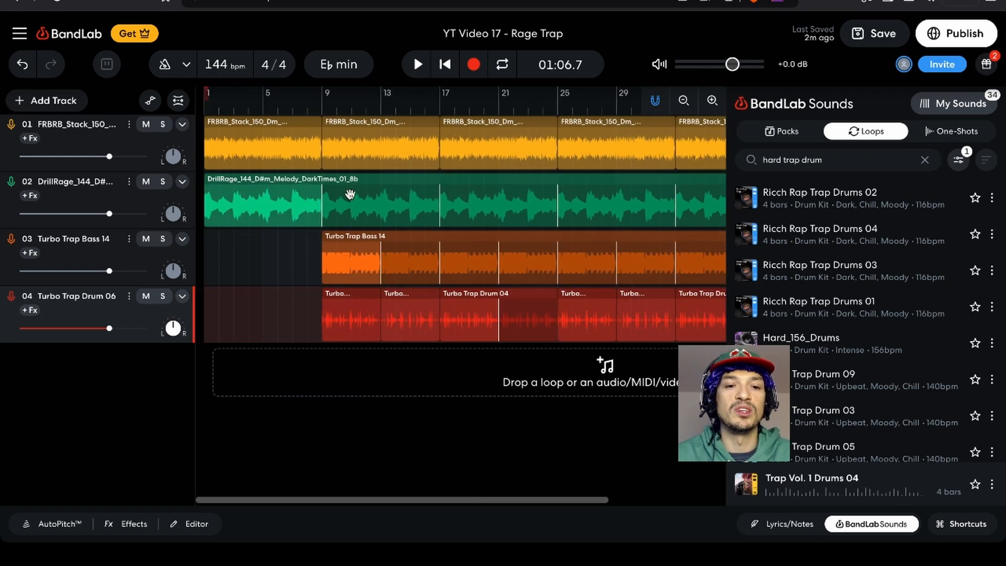
click(332, 265)
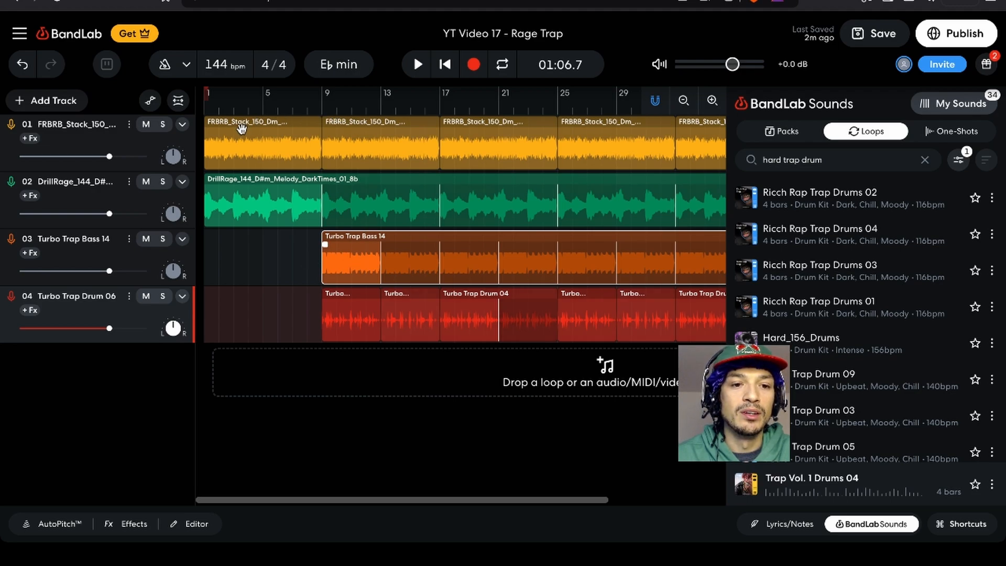
click(215, 109)
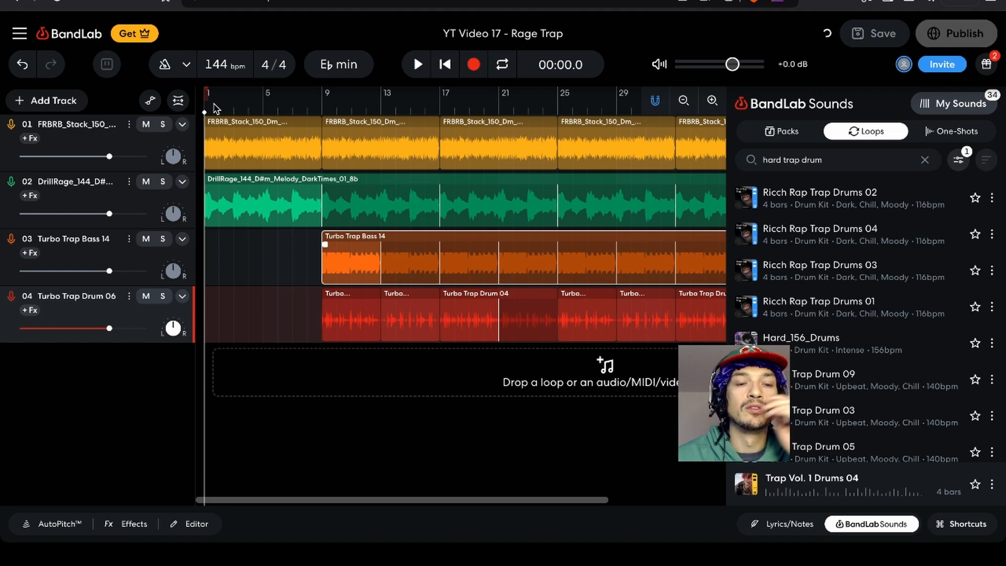
key(space)
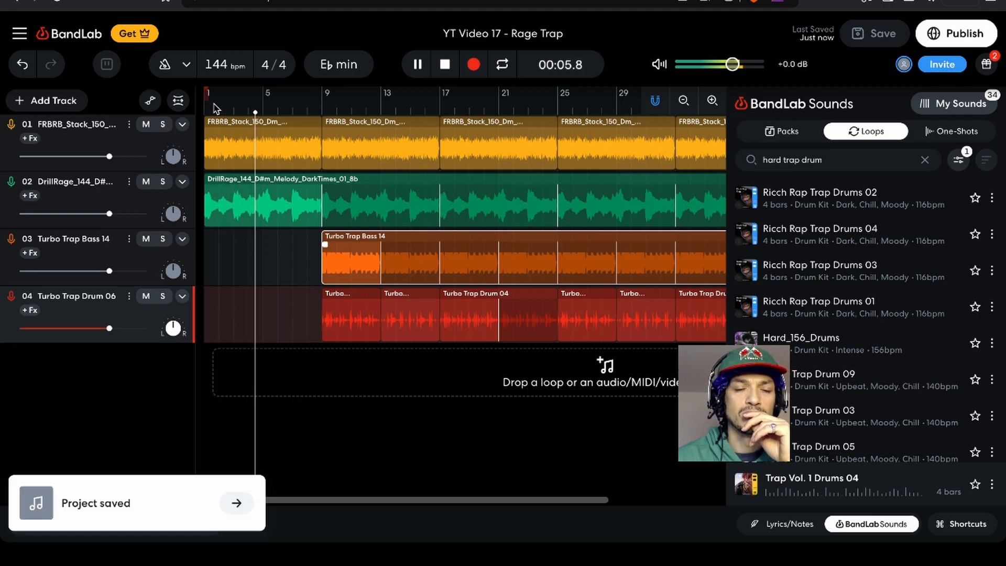
key(space)
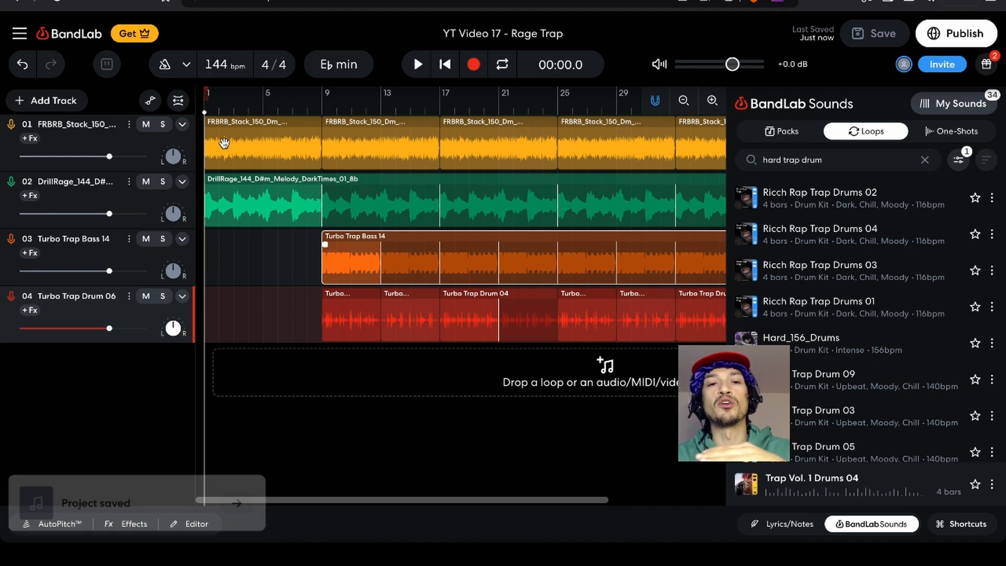
- Show track automation and add a volume point at bar 9 on the FRBRB_Stack track
click(141, 150)
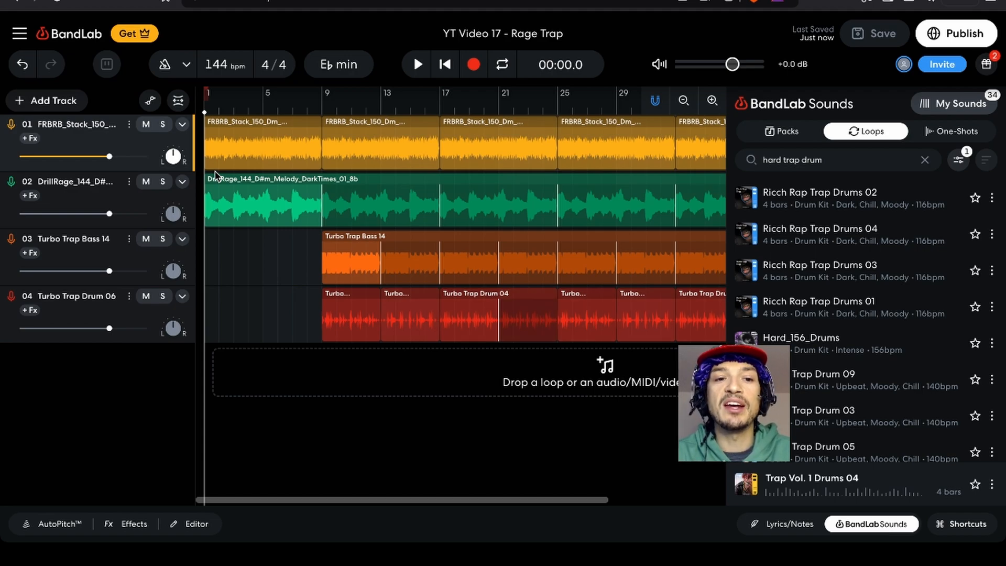
key(a)
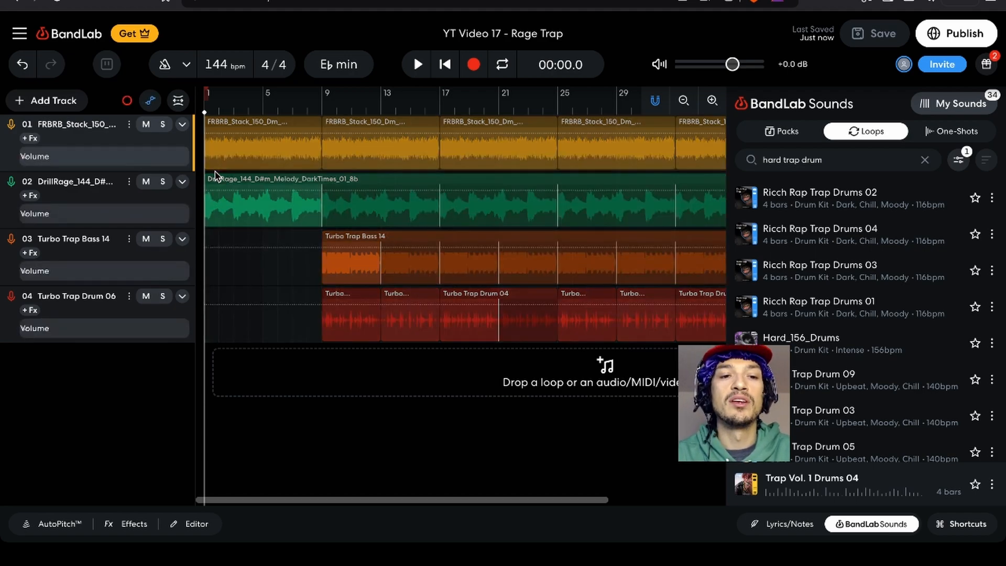
click(321, 133)
click(218, 133)
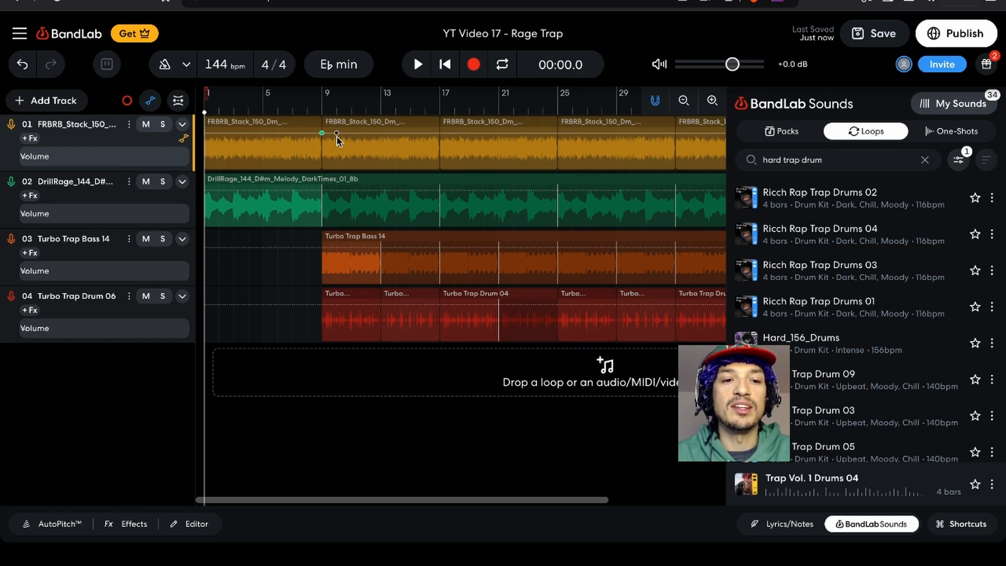
click(136, 165)
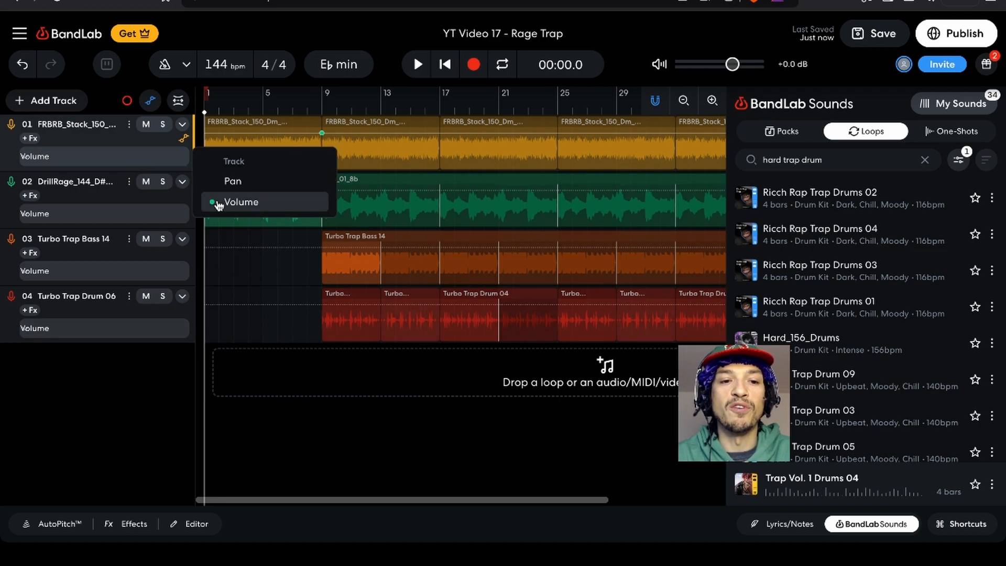
click(129, 170)
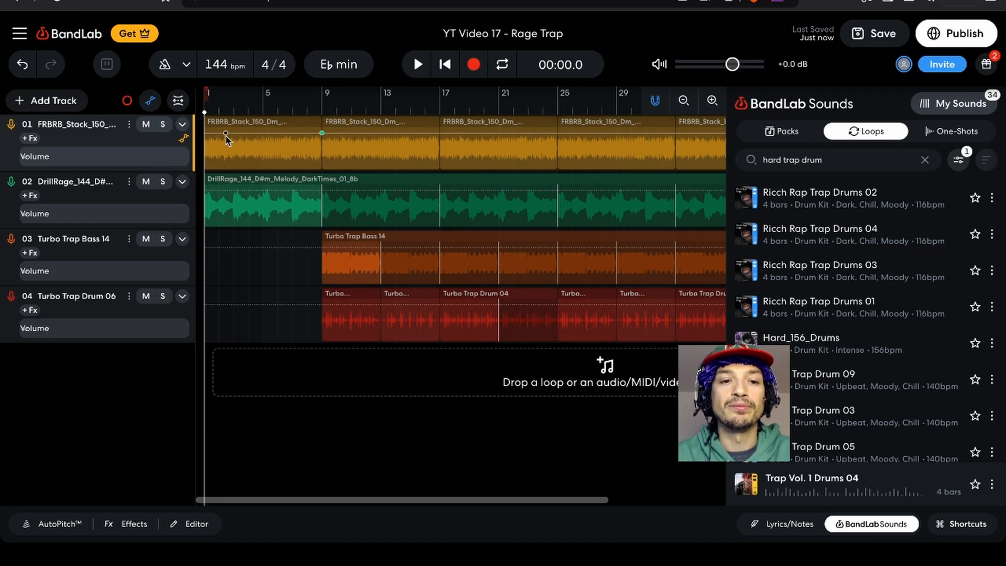
- Try a volume dip at bar 4 of the FRBRB_Stack track, audition it, and delete the dip's automation point
mouse_move(322, 134)
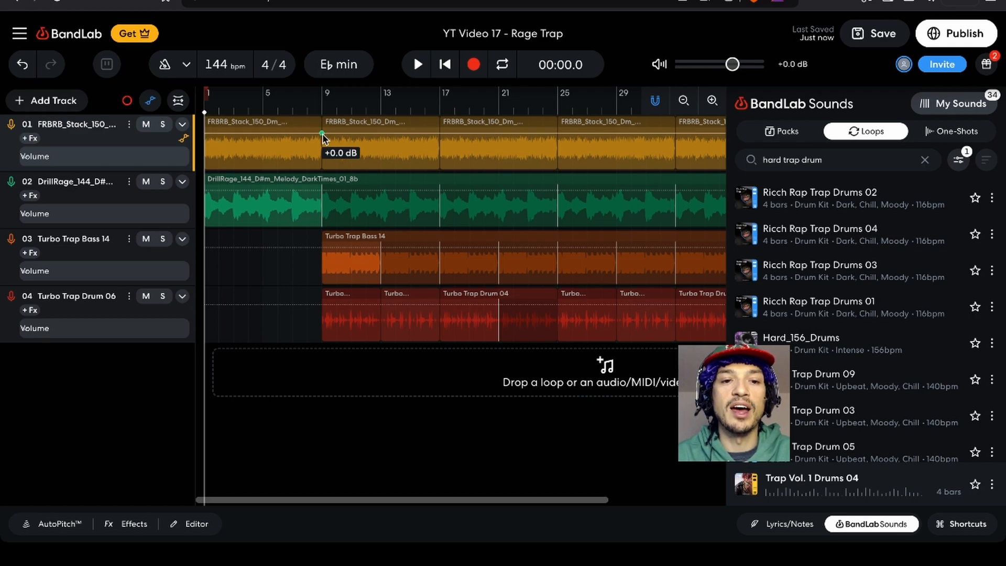
mouse_move(323, 135)
mouse_down()
mouse_move(324, 152)
mouse_move(322, 136)
mouse_up()
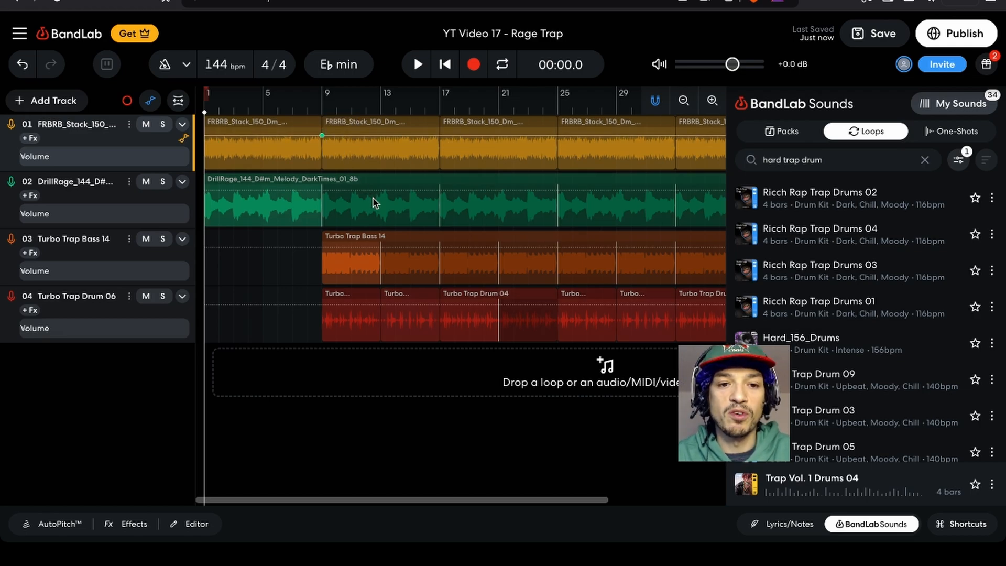
key(ctrl+z)
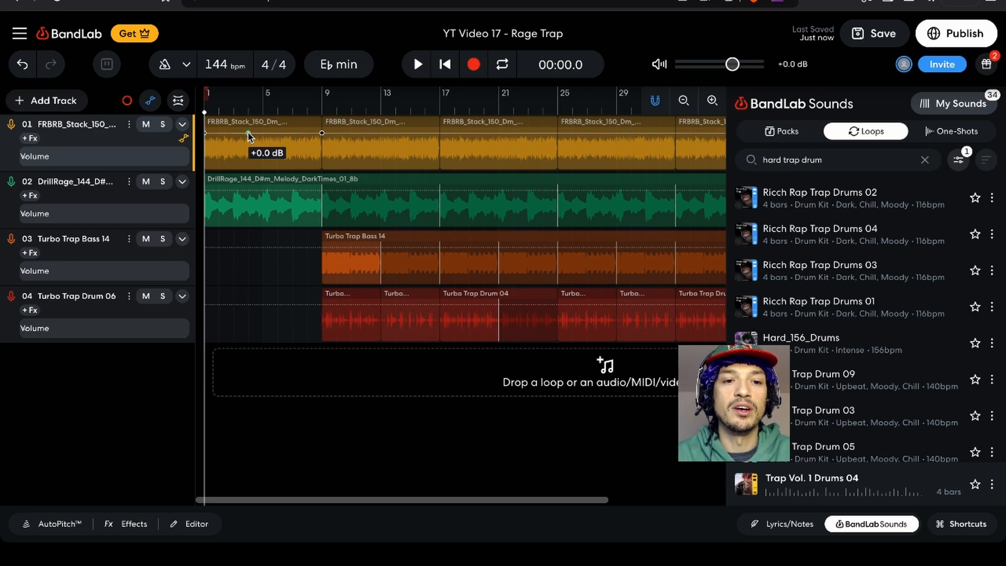
drag(249, 137, 250, 159)
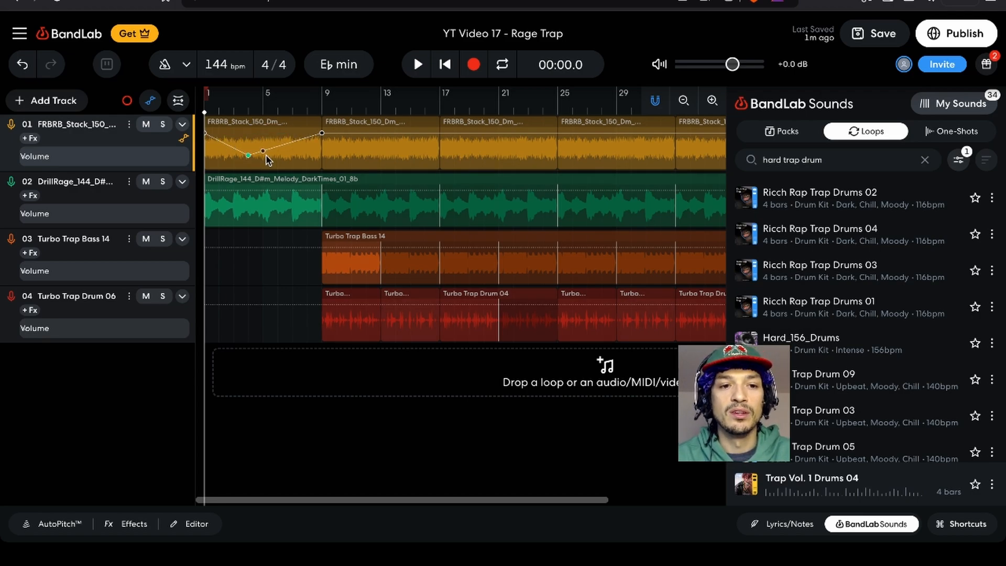
key(space)
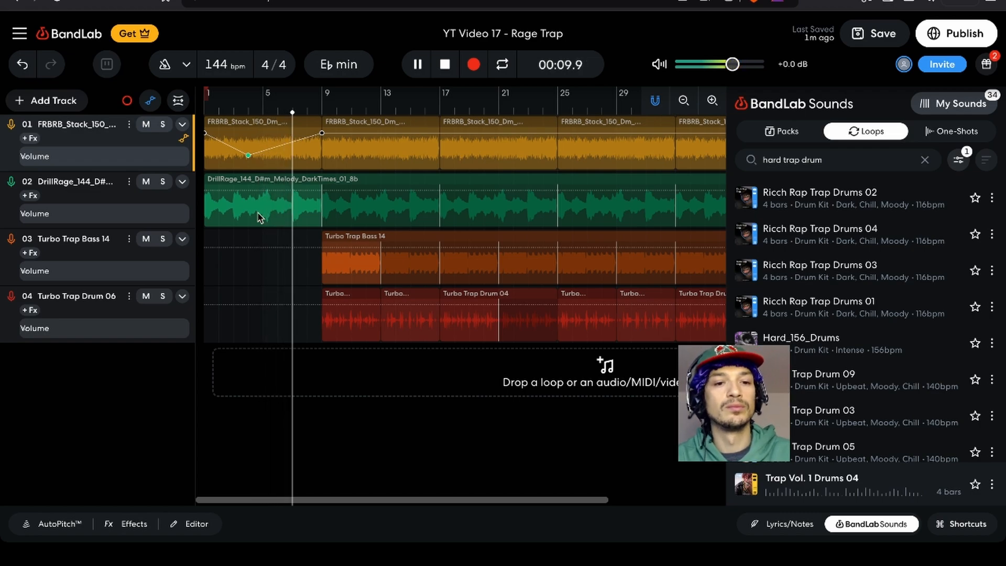
key(space)
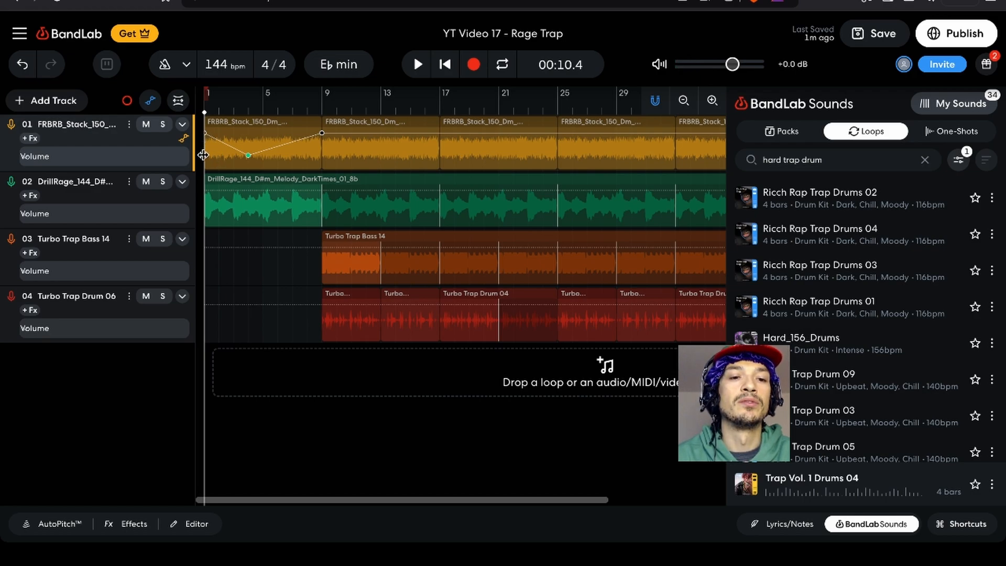
double_click(249, 156)
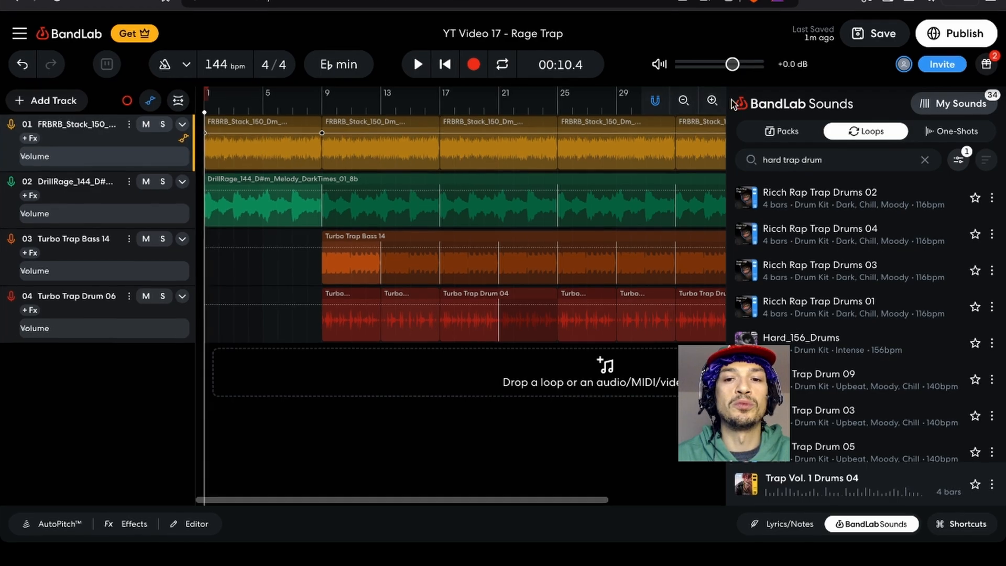
- Fade in the FRBRB_Stack track by lowering its volume automation to the minimum at bar 1, then hide automation and save the project
scroll(234, 162, up, 1)
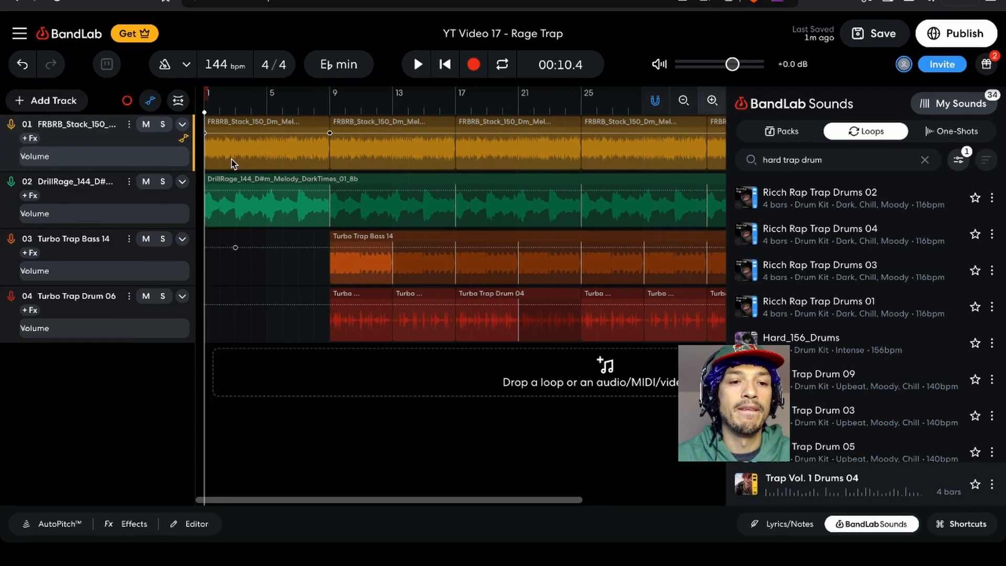
click(211, 133)
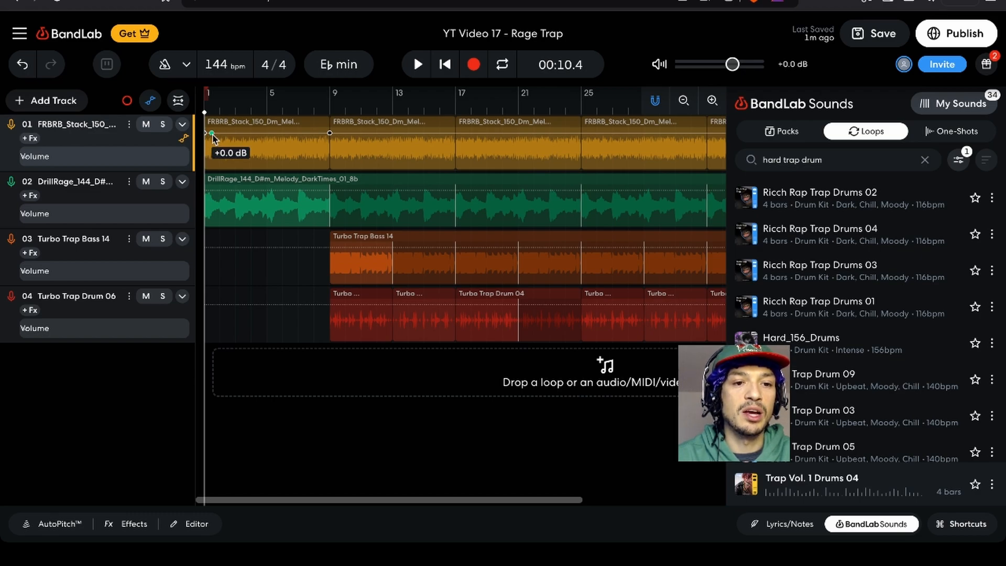
drag(212, 137, 208, 182)
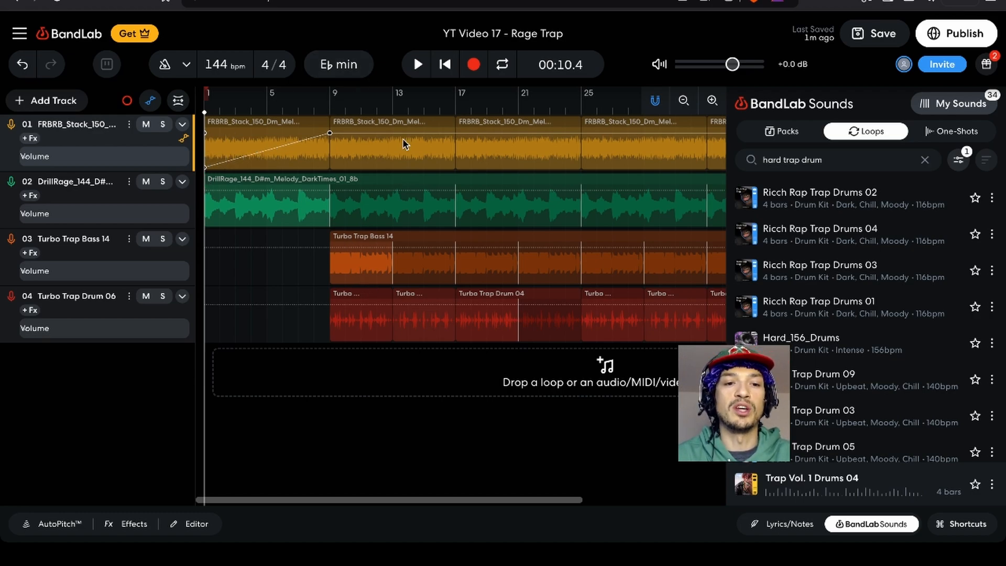
click(293, 144)
key(a)
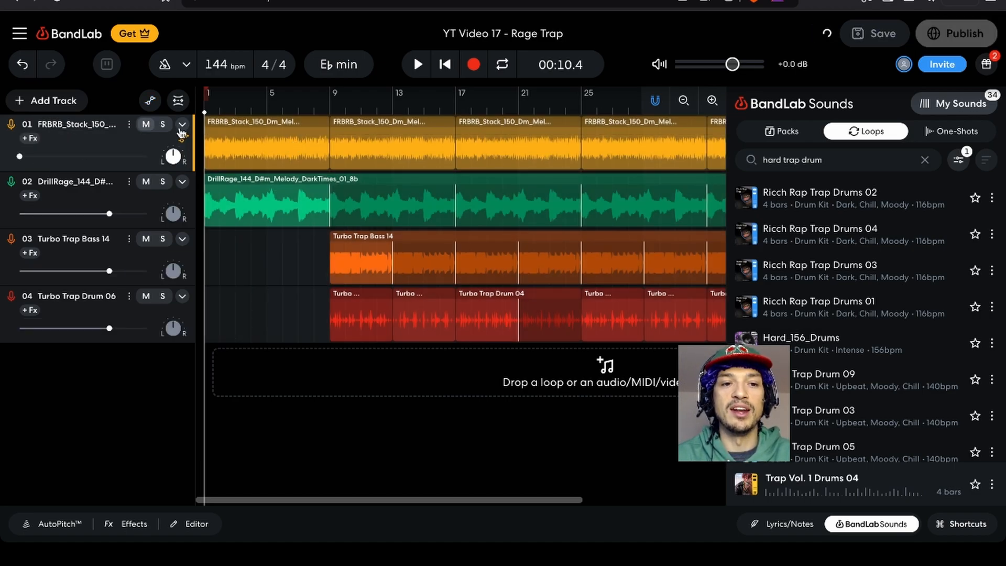
drag(218, 112, 197, 116)
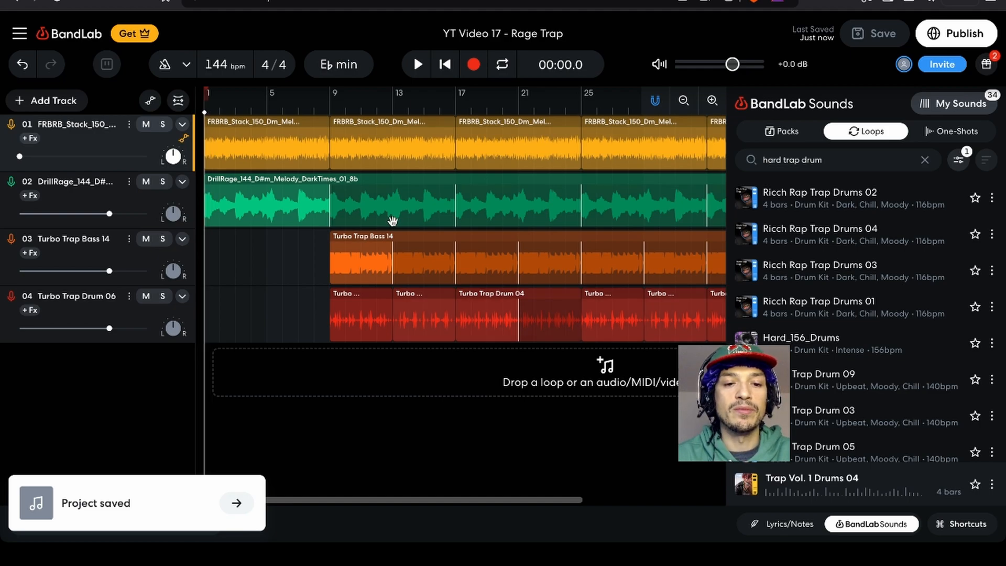
- Search the drum loops for "hat" and audition 39-ATrombettaJazz_120_HatComping_40
drag(849, 155, 835, 137)
text(H)
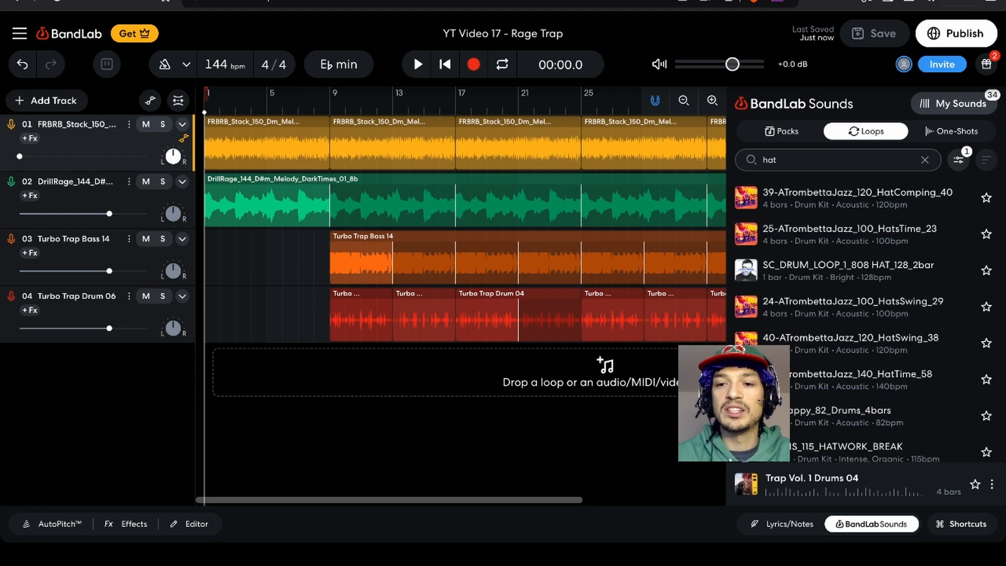
click(746, 198)
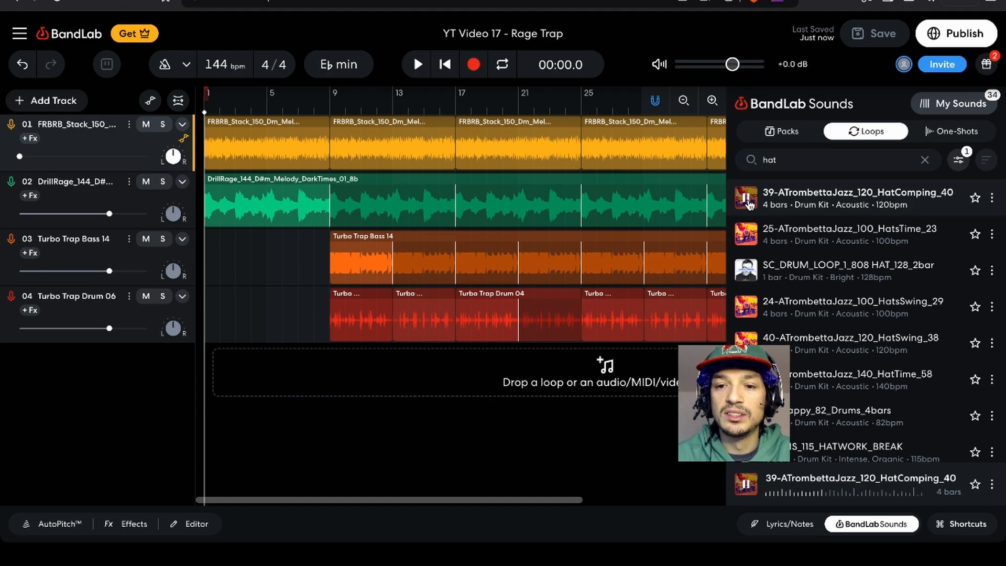
- Search the loops for "hi hat" and preview TFBMFT_Intro_Hi_Hats_122_Drums
click(748, 203)
click(775, 163)
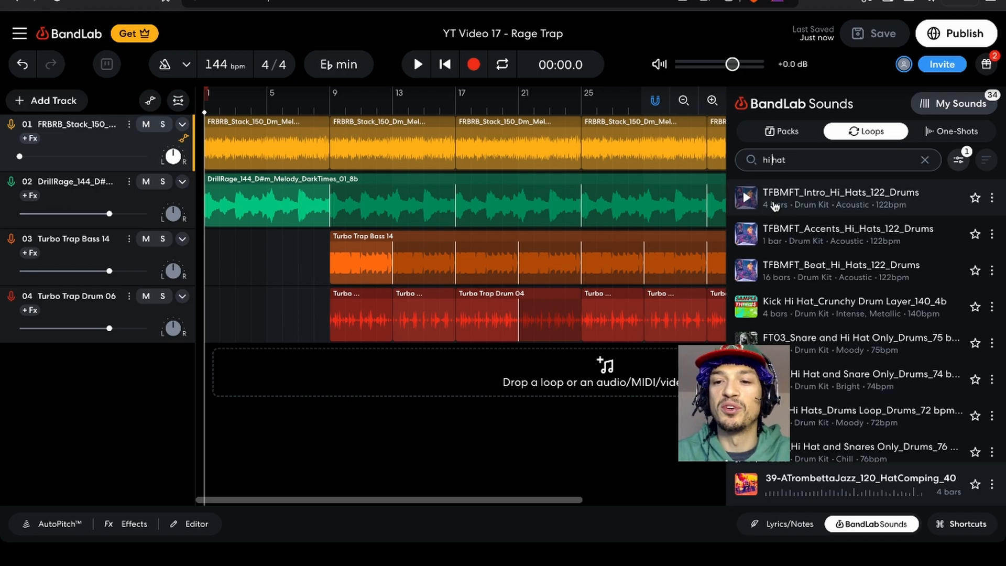
click(745, 198)
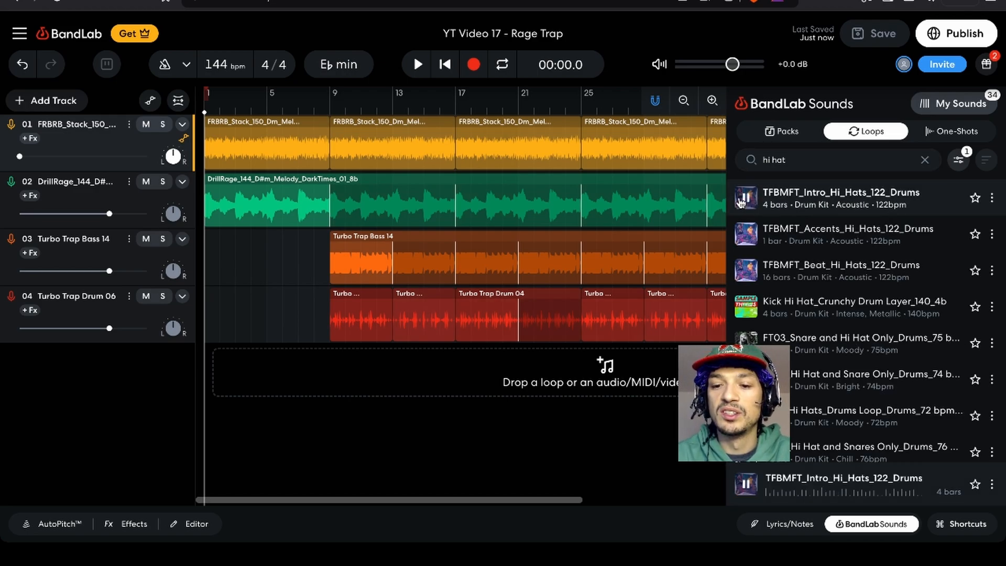
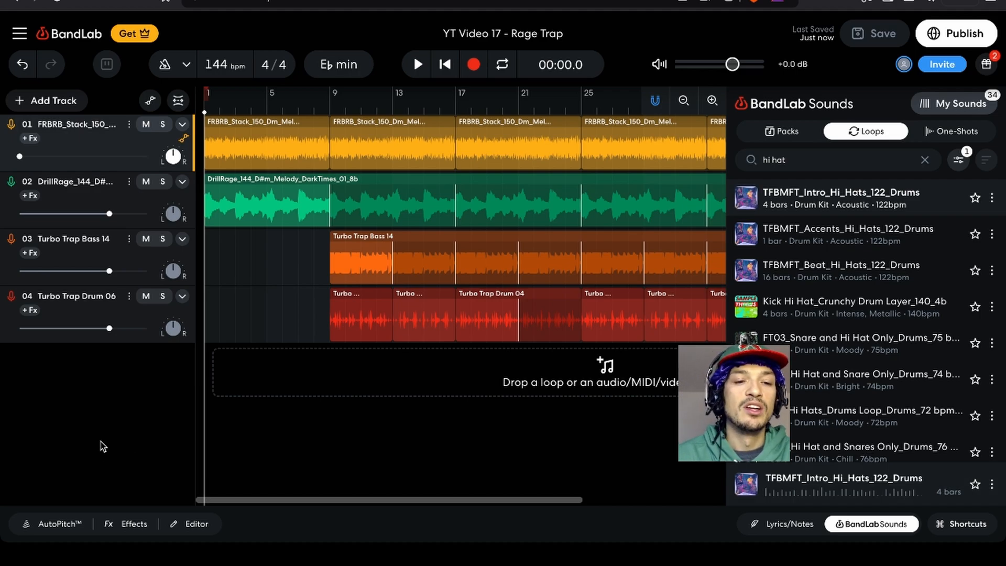
- Raise the Turbo Trap Drum 06 track's volume slightly and add an EQ3-M effect to it
click(110, 327)
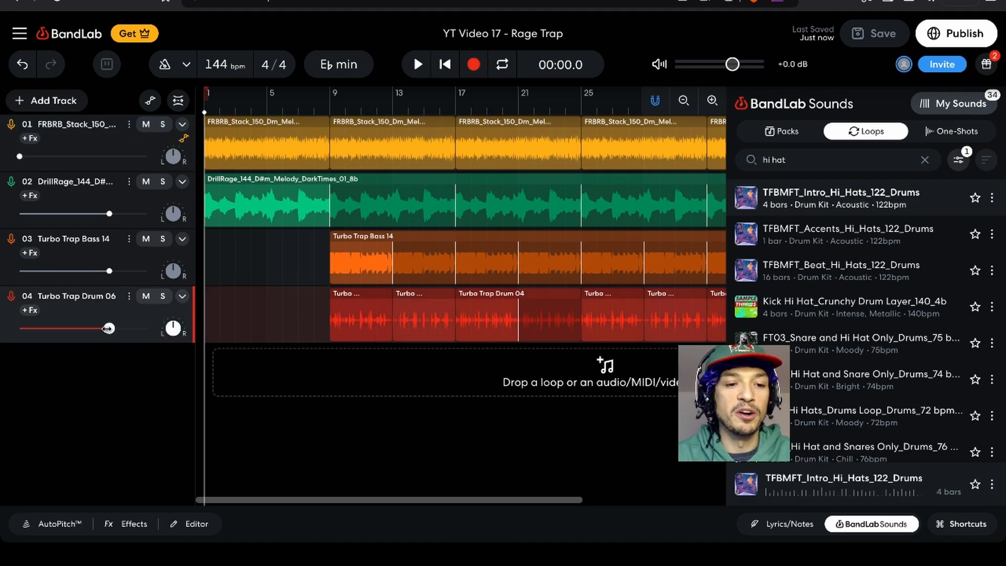
drag(108, 328, 123, 328)
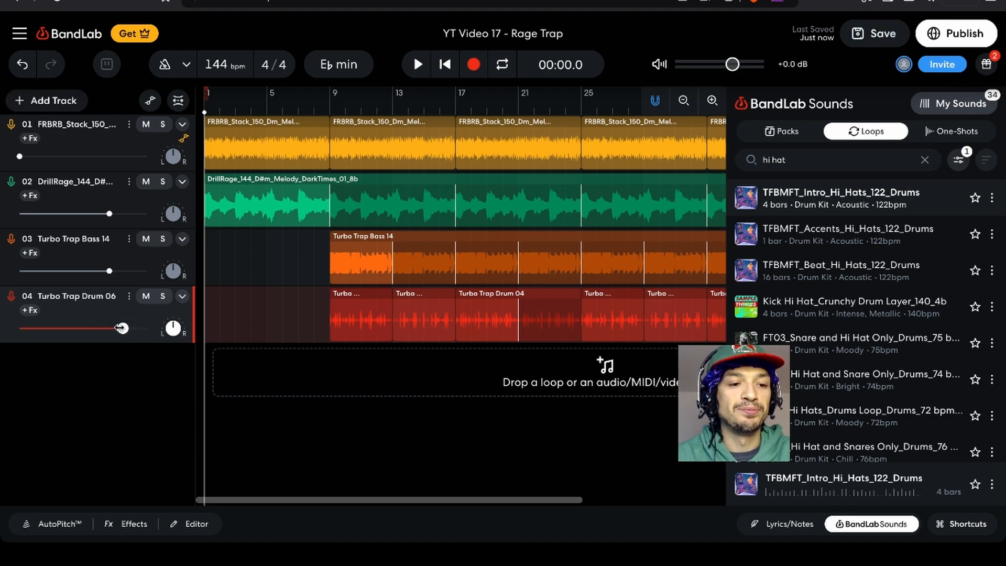
click(33, 310)
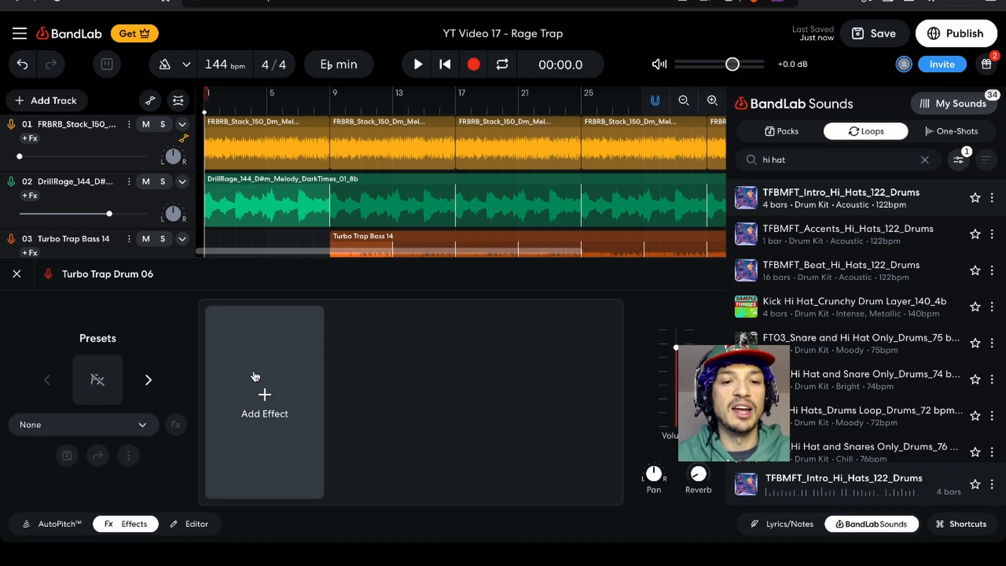
click(262, 388)
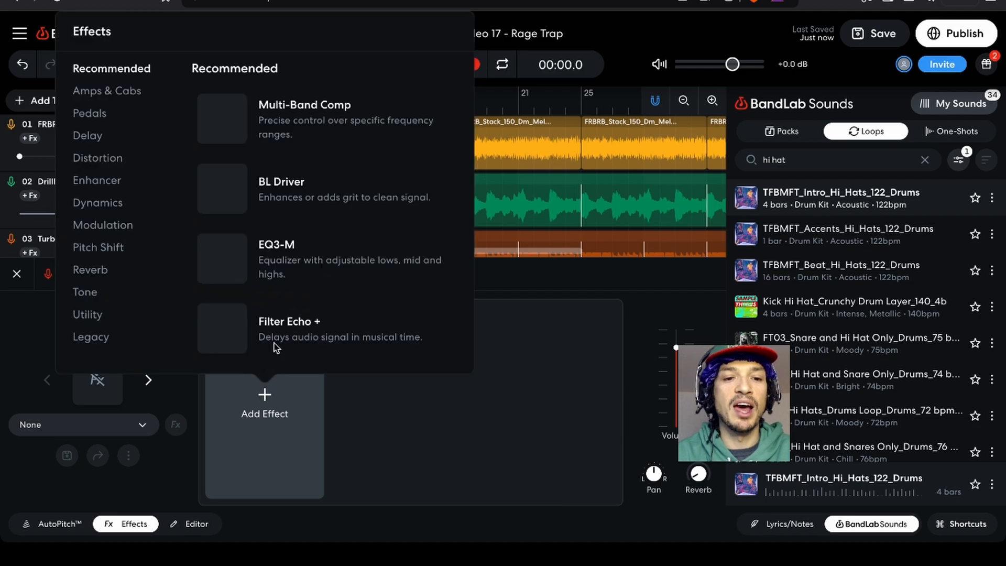
click(226, 272)
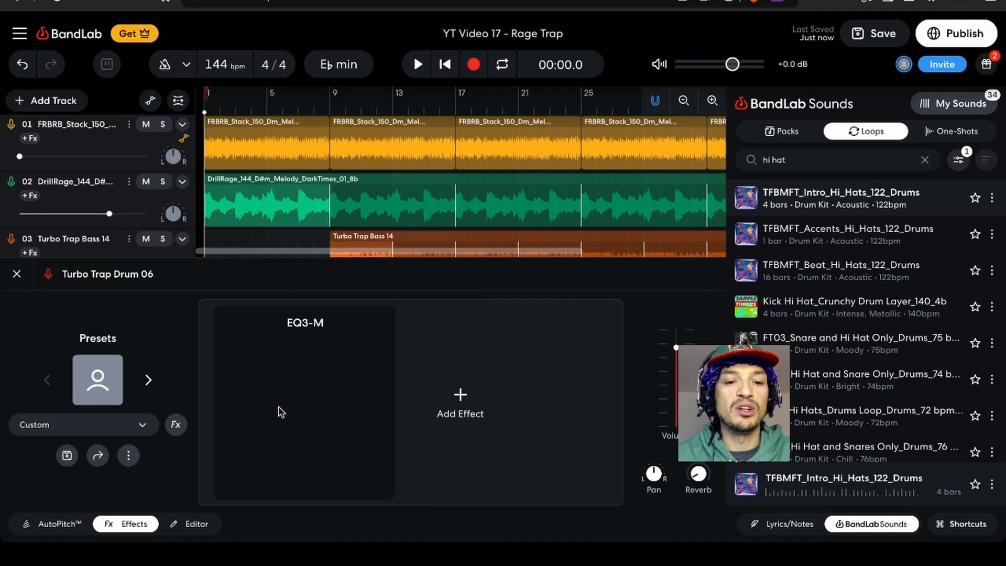
- Boost the Low band slightly in the drum track's EQ3-M and close its effects
scroll(350, 199, down, 1)
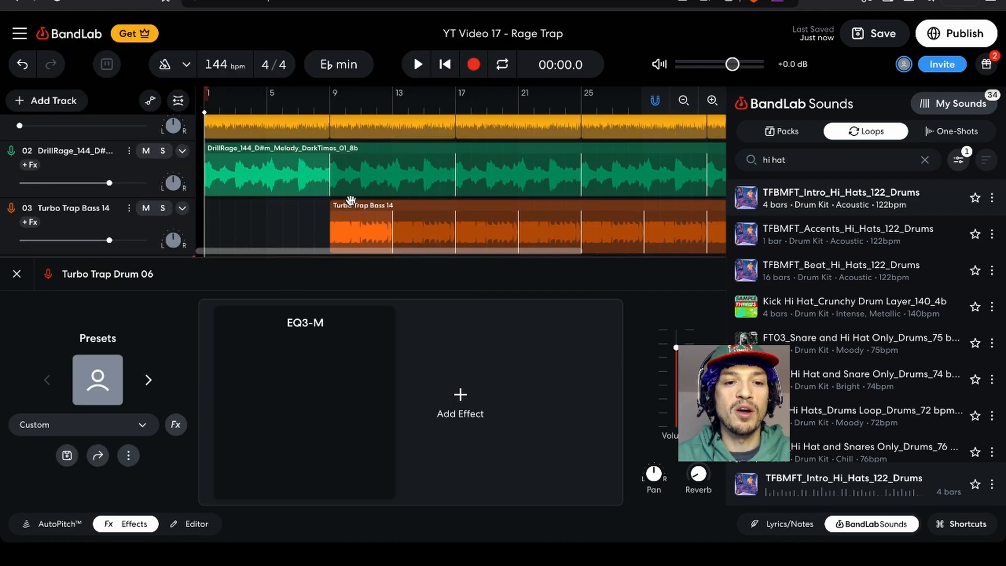
scroll(350, 199, down, 1)
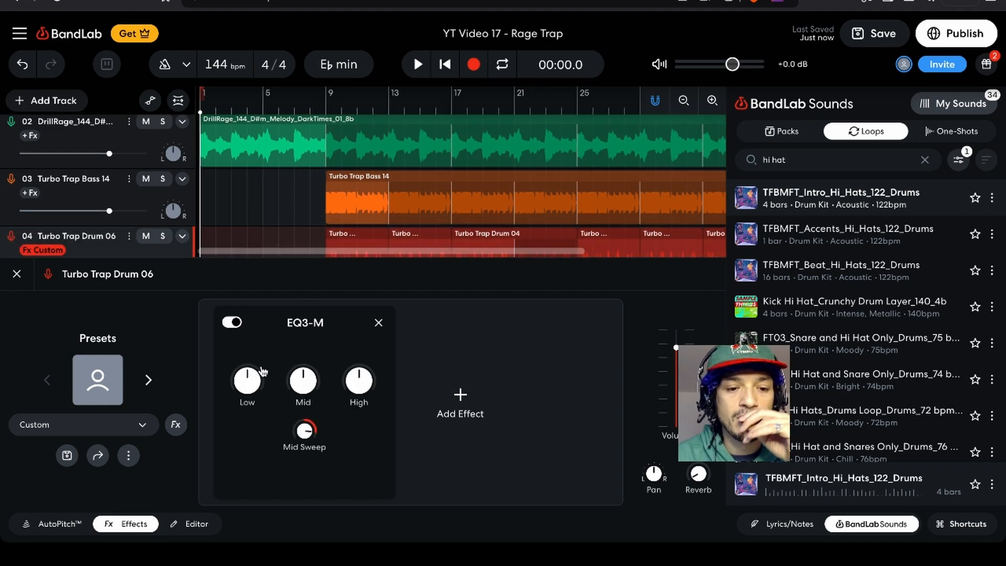
mouse_move(249, 385)
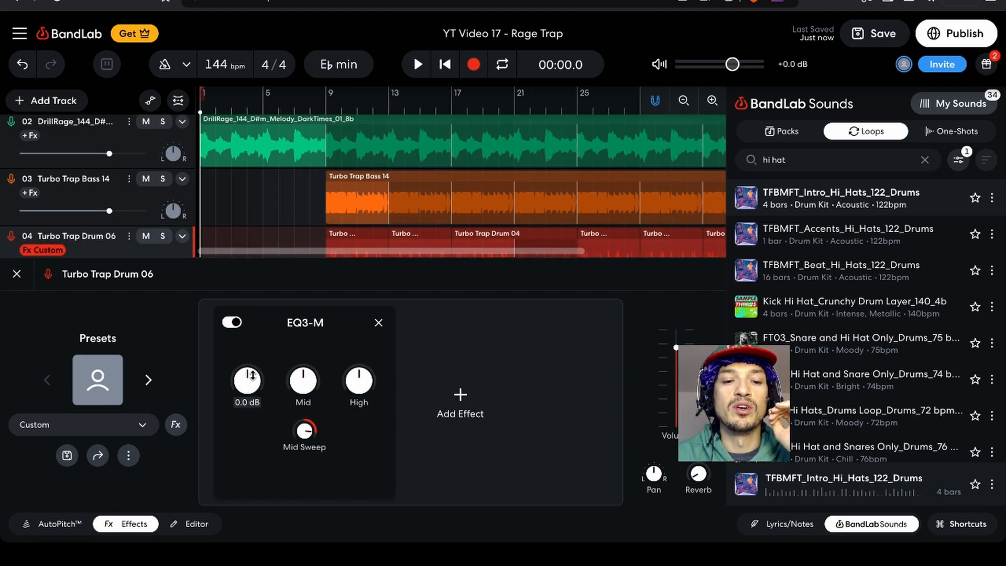
drag(252, 375, 256, 356)
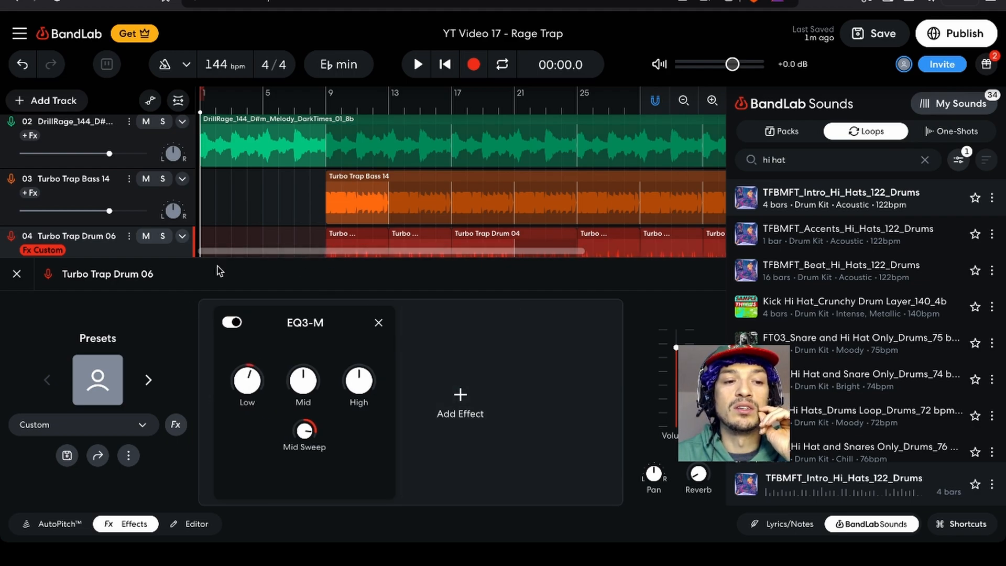
click(17, 274)
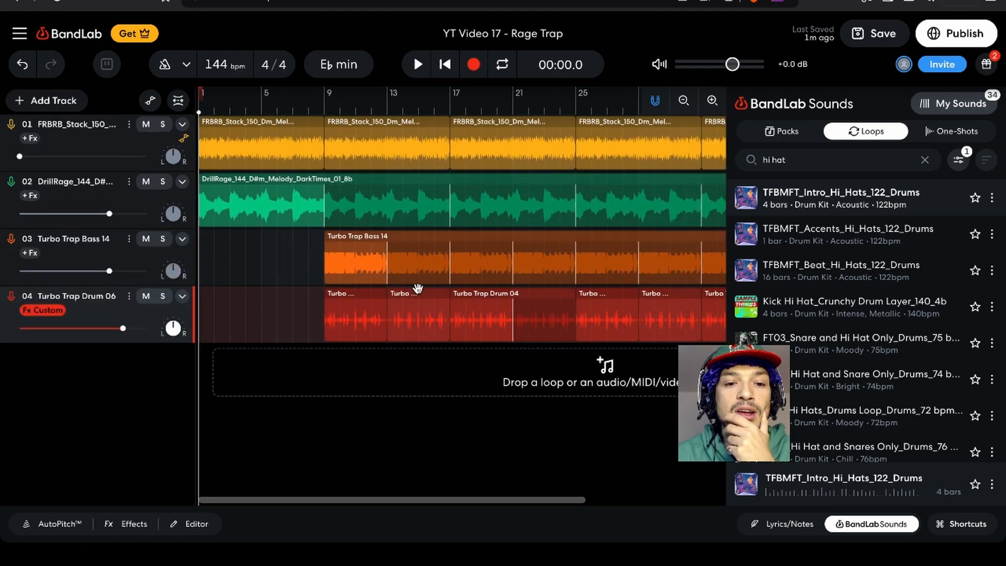
- Add an EQ3-M effect to the Turbo Trap Bass 14 track and set its Low band to about +2.9 dB
scroll(417, 285, right, 2)
click(86, 260)
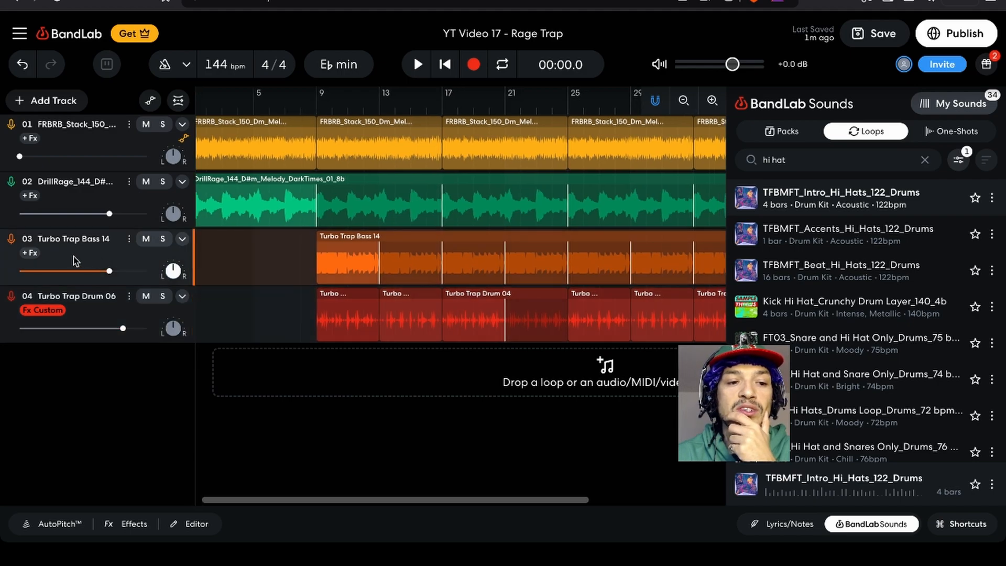
click(25, 256)
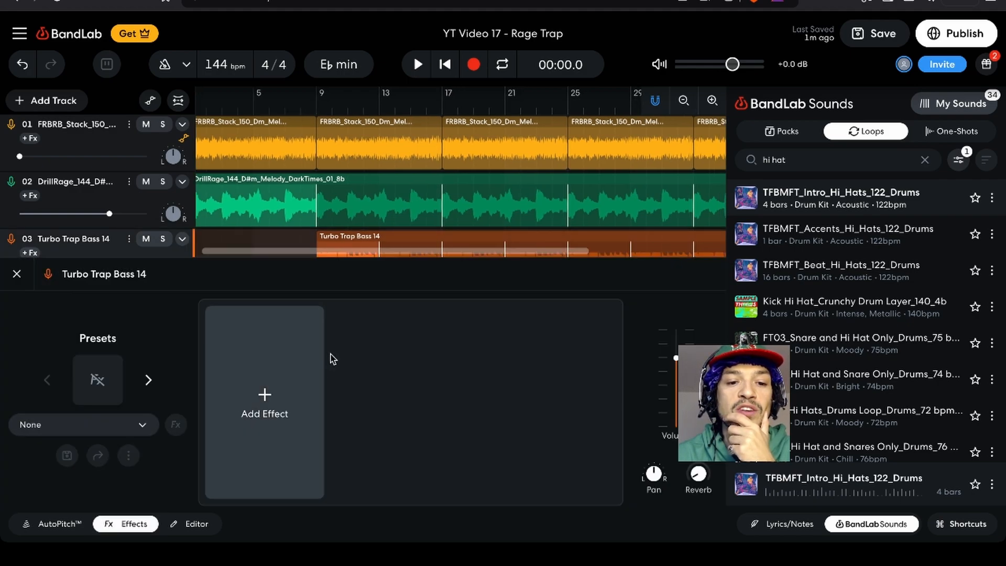
click(283, 404)
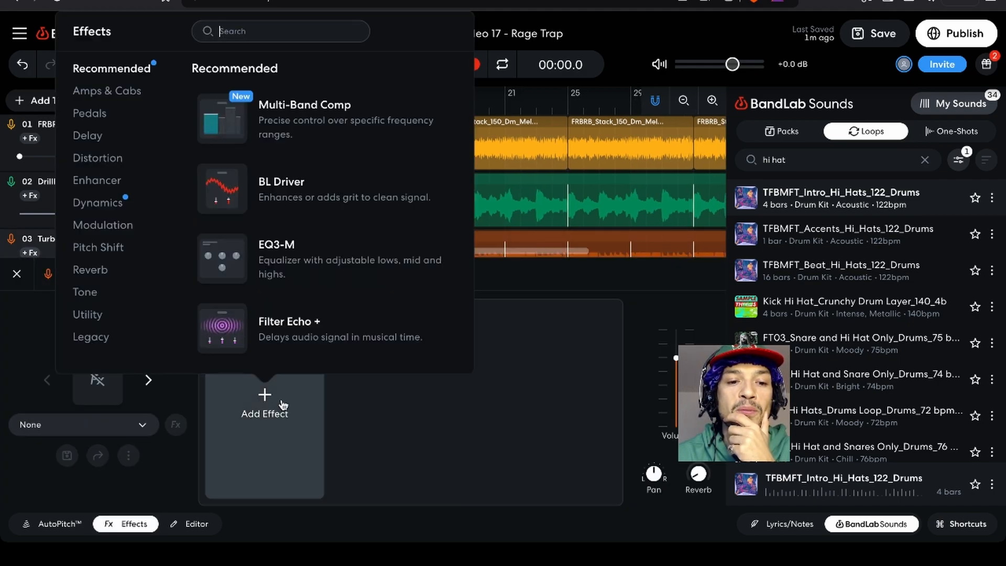
click(237, 268)
mouse_move(247, 376)
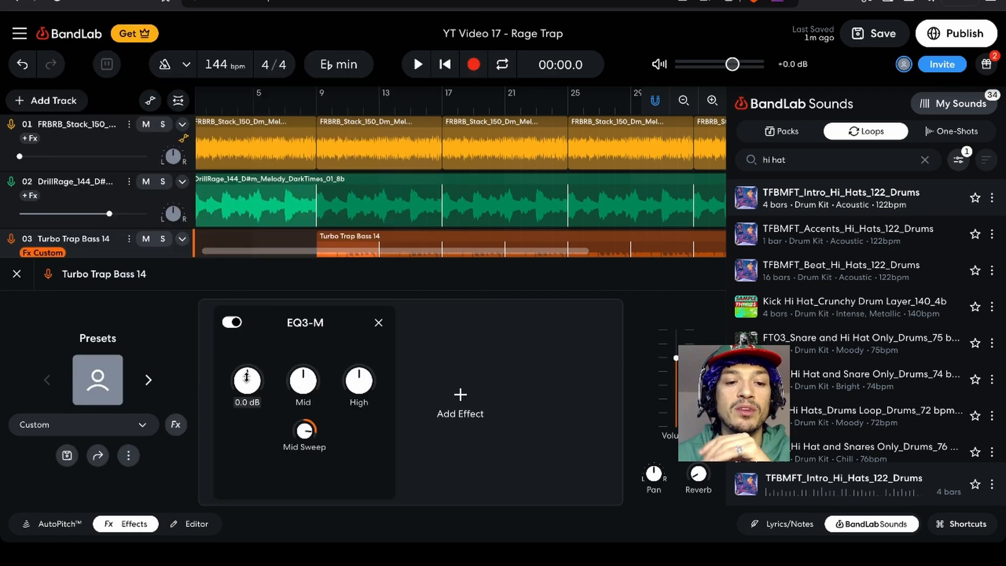
drag(247, 376, 247, 373)
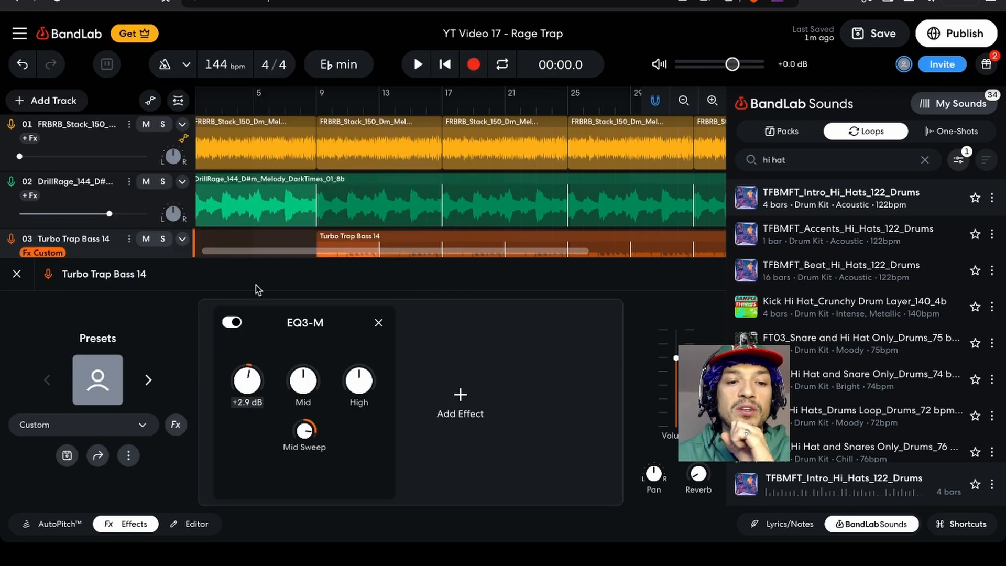
click(17, 274)
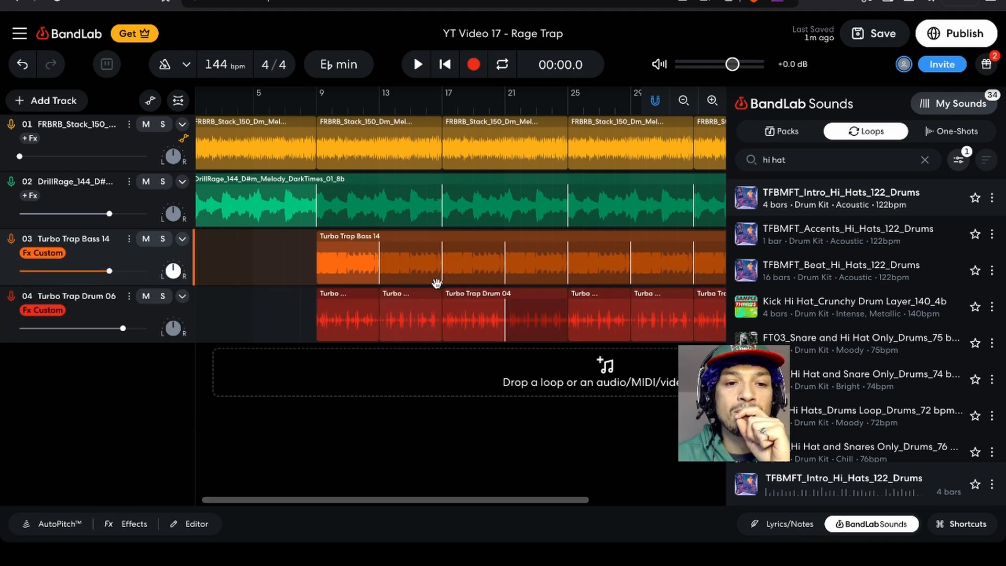
- Duplicate the DrillRage melody track together with its region
scroll(436, 284, left, 1)
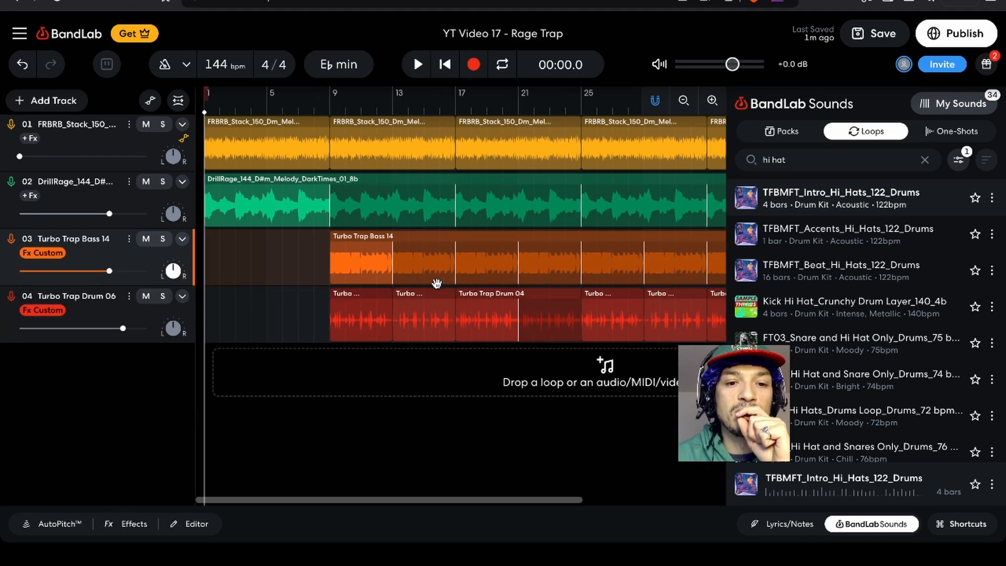
click(120, 204)
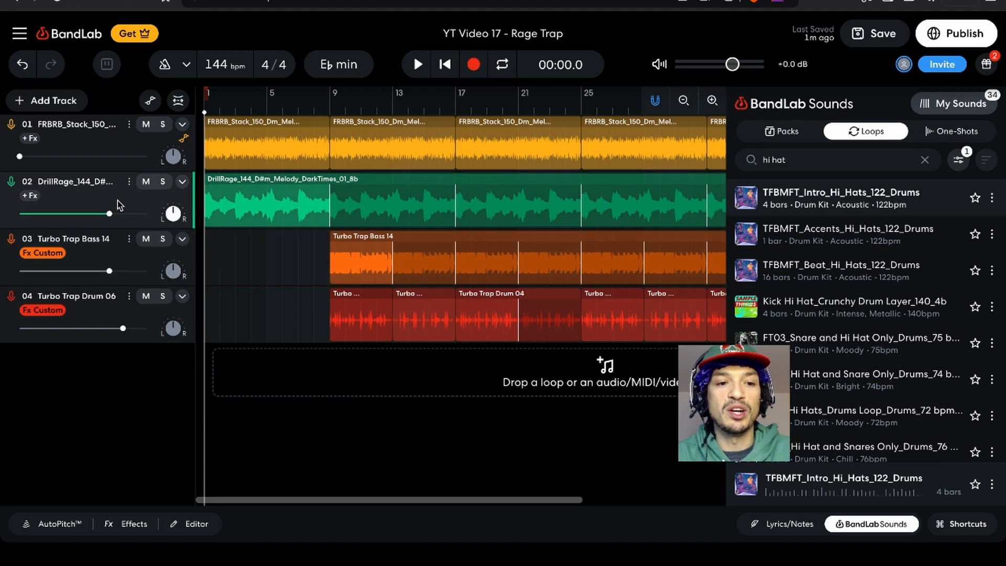
key(ctrl+d)
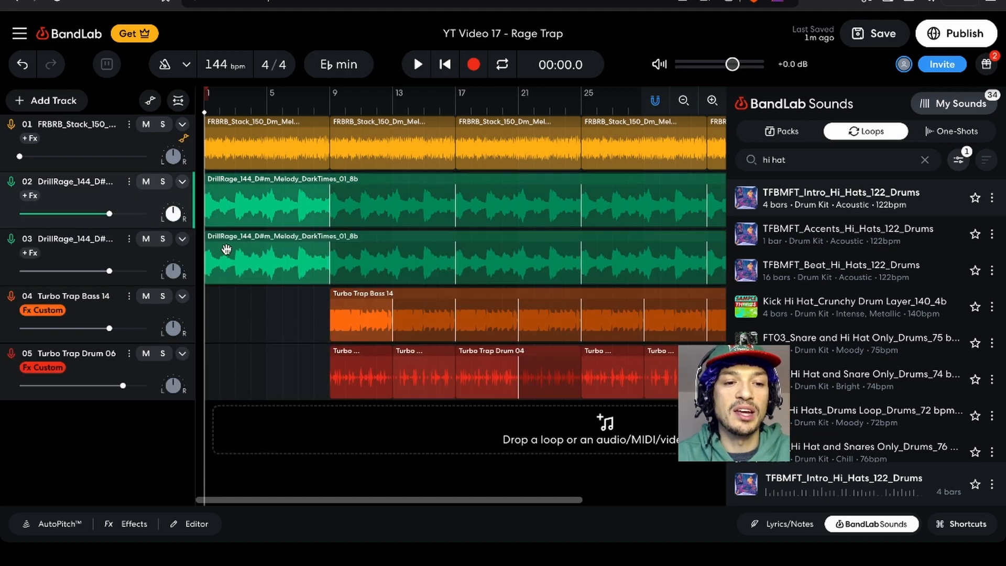
- Split the duplicated DrillRage melody region at bar 9 and delete the part before it
click(260, 262)
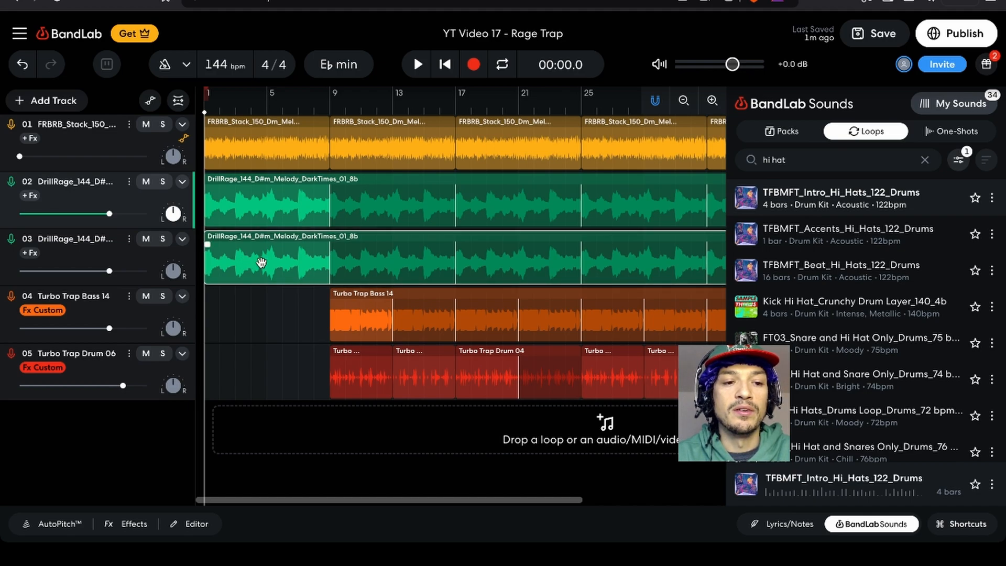
click(327, 111)
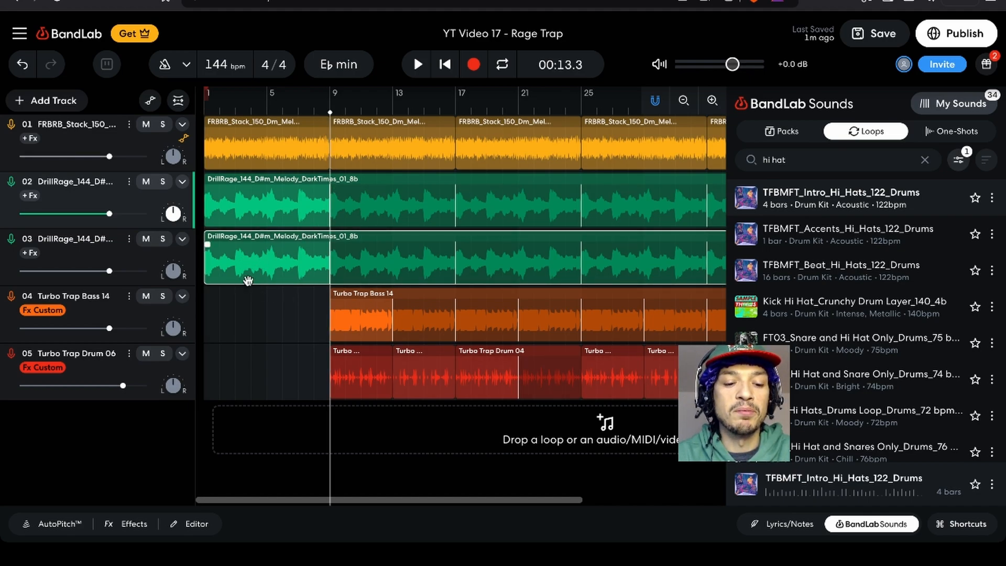
key(s)
click(263, 253)
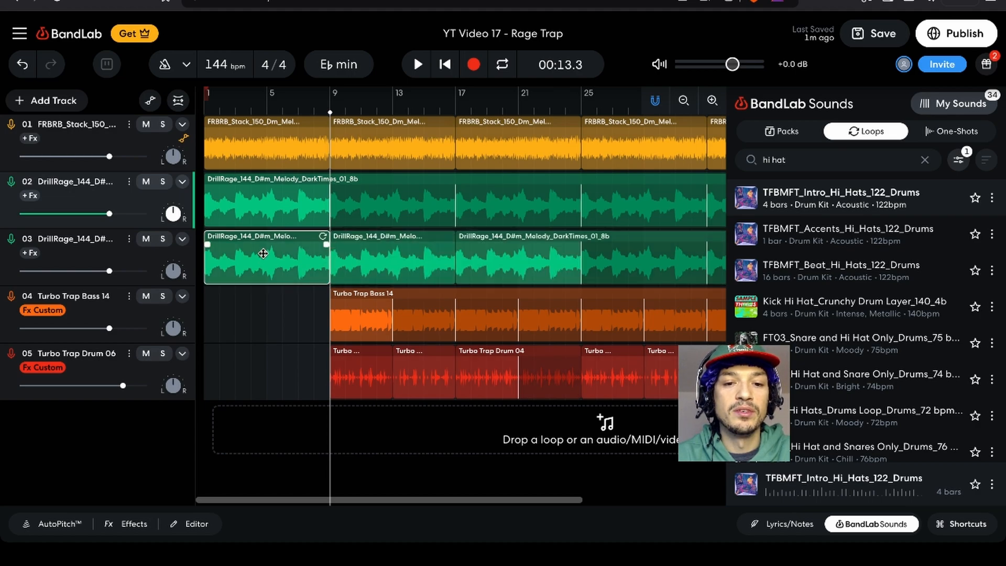
key(Delete)
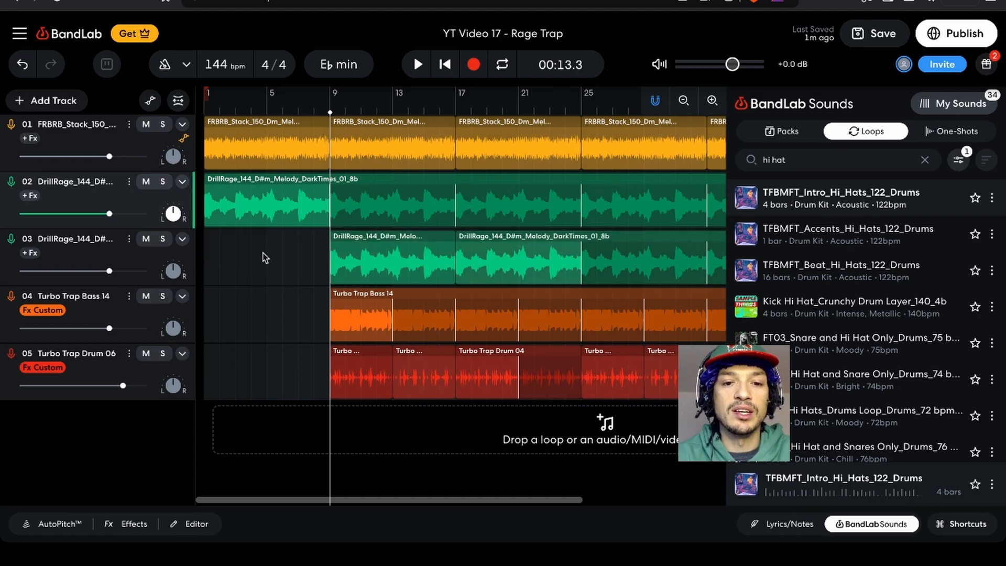
- Split the original DrillRage melody region on track 02 at bar 9
click(420, 196)
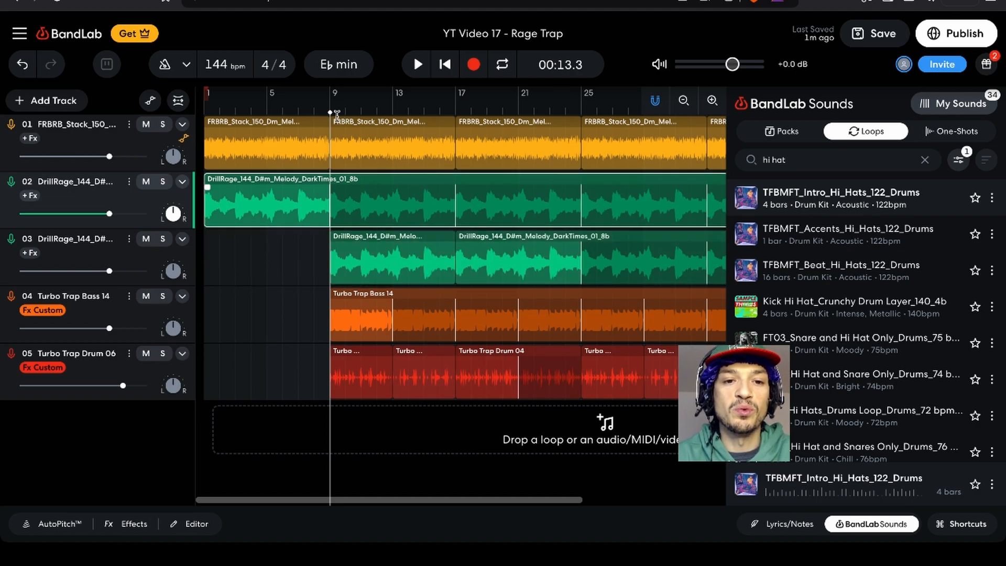
key(s)
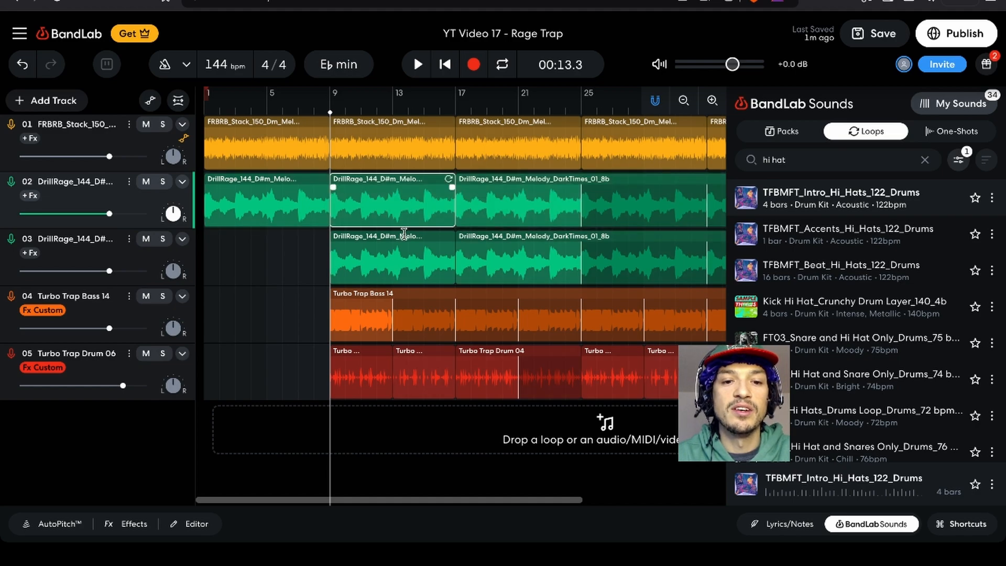
scroll(403, 234, down, 1)
scroll(404, 235, down, 1)
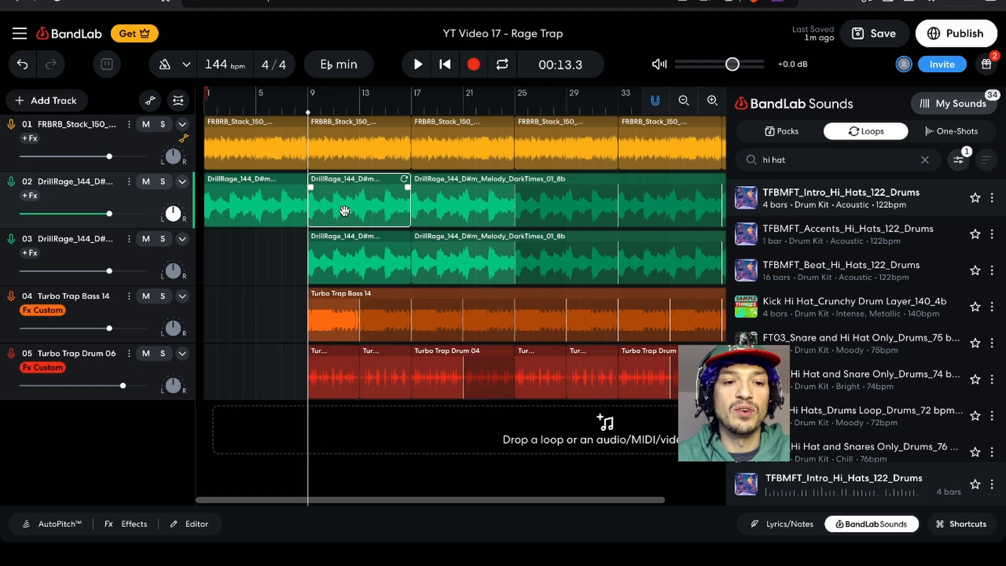
- Solo the original DrillRage melody track, listen to it briefly from bar 9, and turn solo off
click(163, 182)
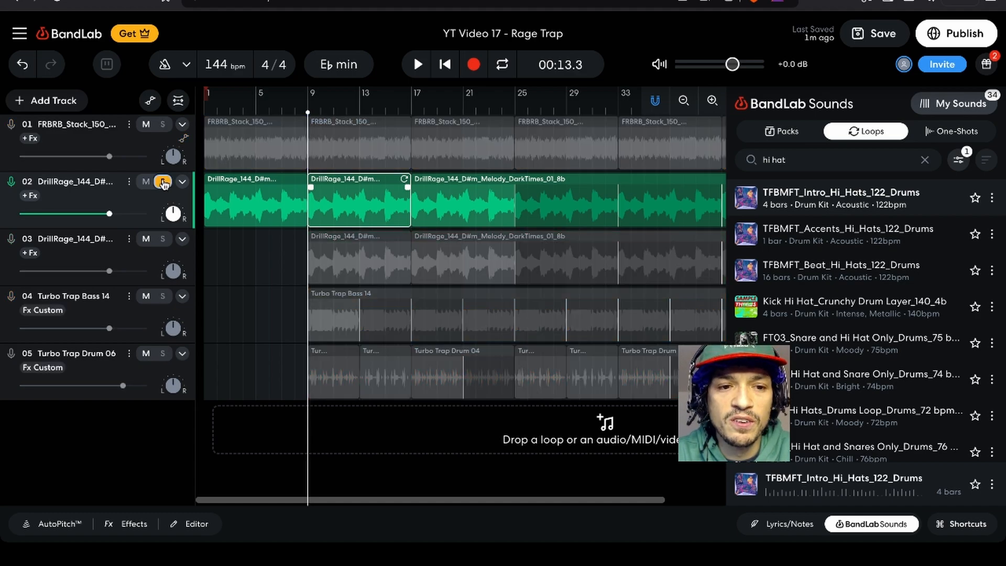
key(space)
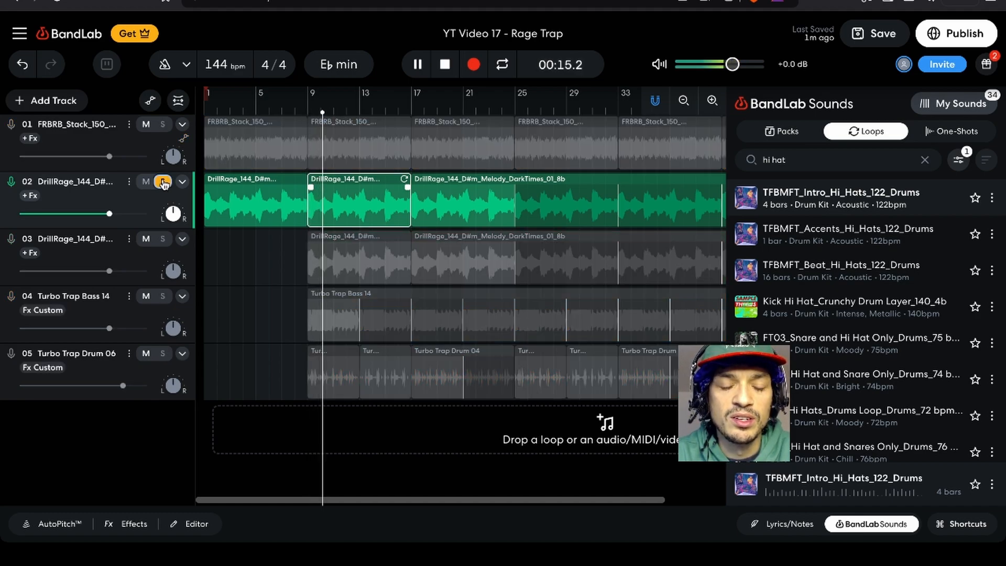
key(space)
click(162, 183)
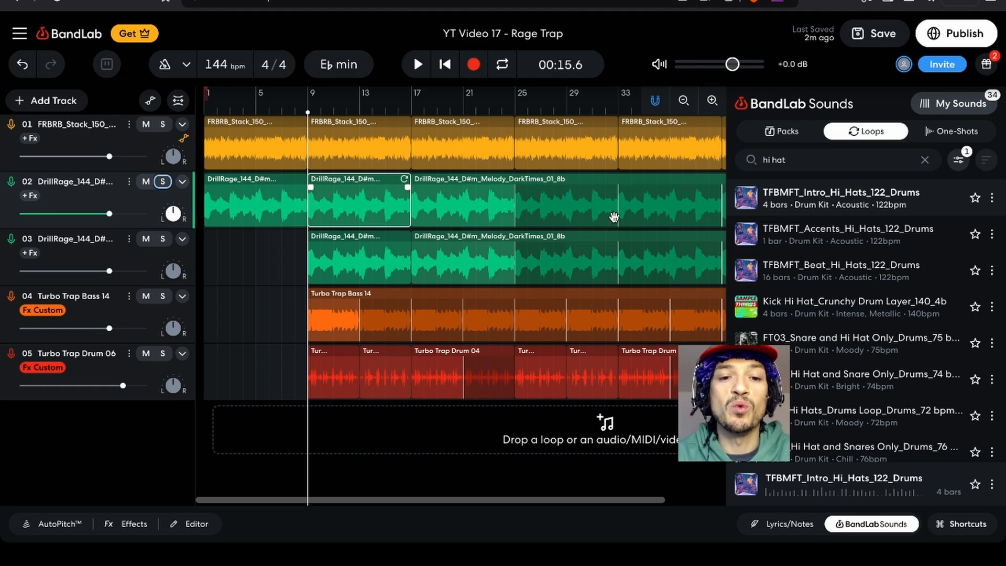
- Delete the original DrillRage track's regions from bar 9 onward, leaving only the first eight bars
click(463, 216)
key(Delete)
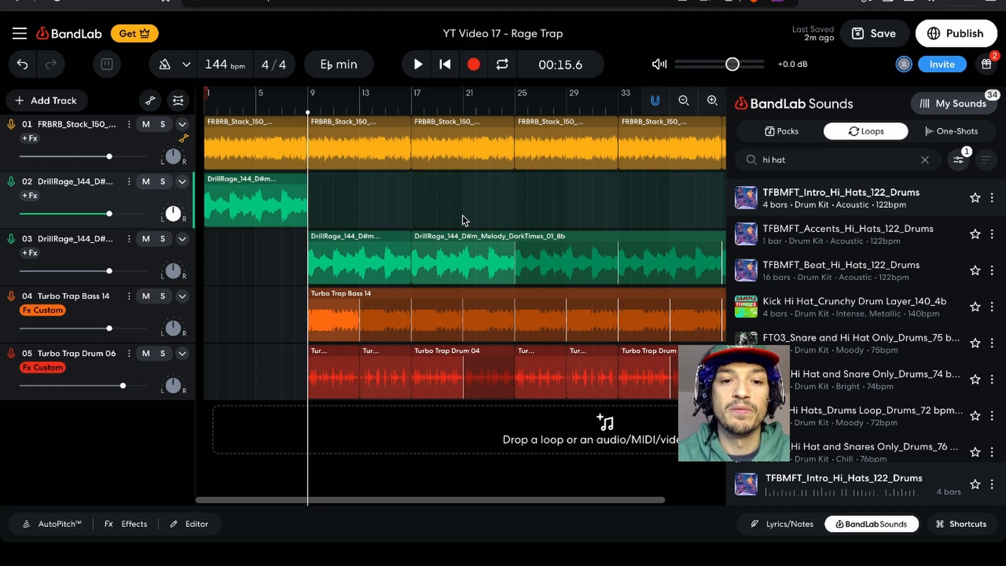
scroll(463, 220, right, 5)
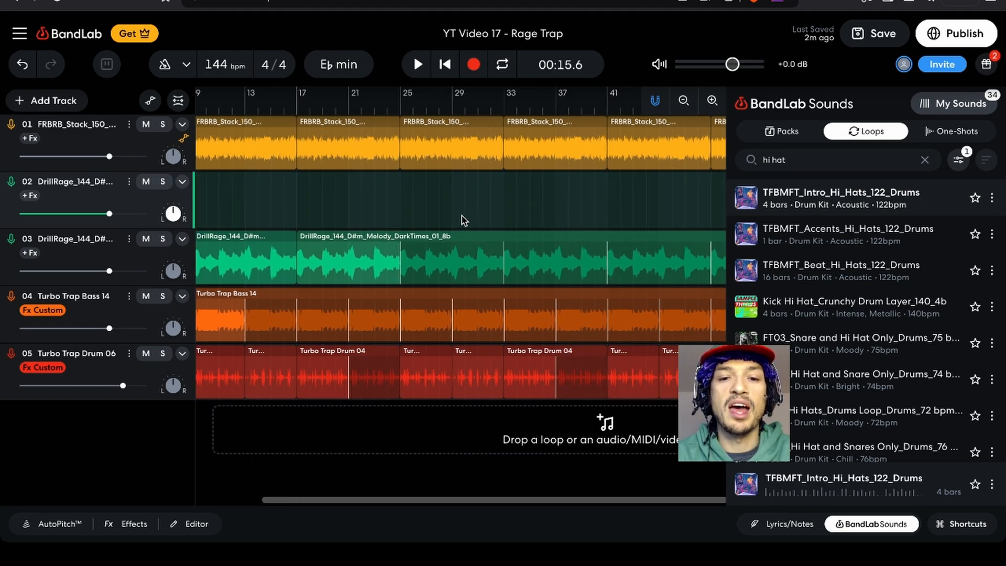
scroll(463, 220, right, 10)
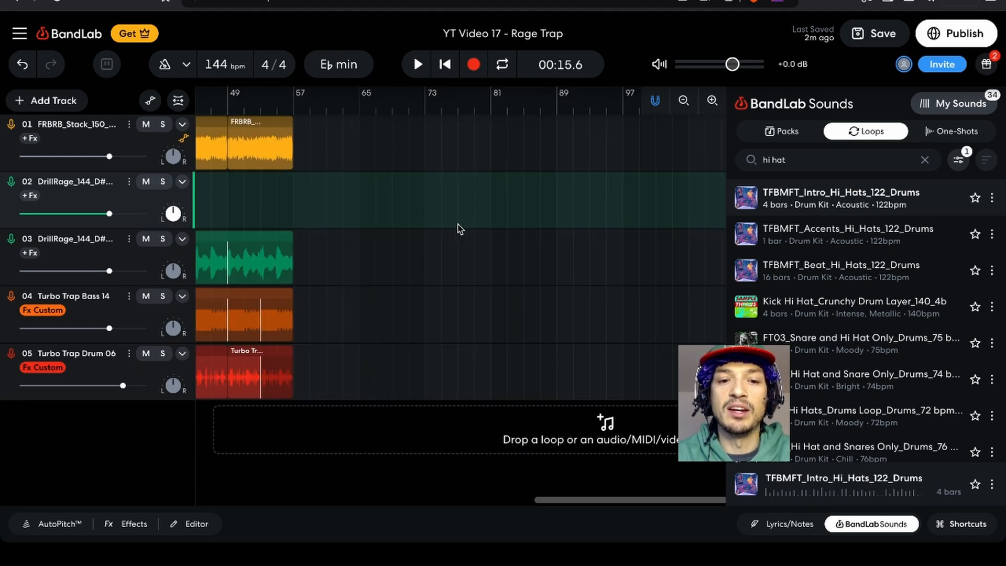
- Review the web page on rage trap characteristics, highlight the word "buzzsaws", and return to the BandLab project
scroll(459, 229, left, 10)
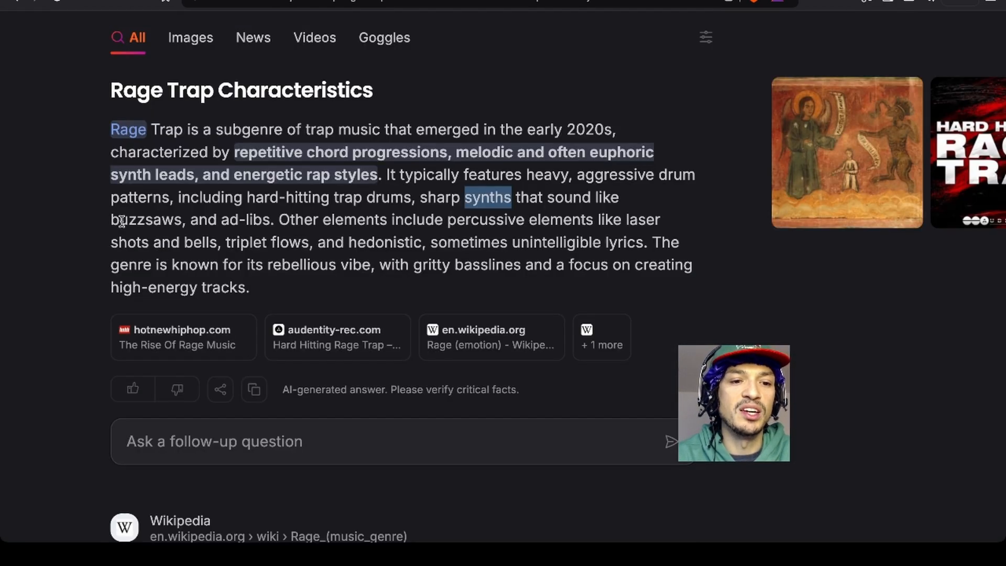
double_click(132, 223)
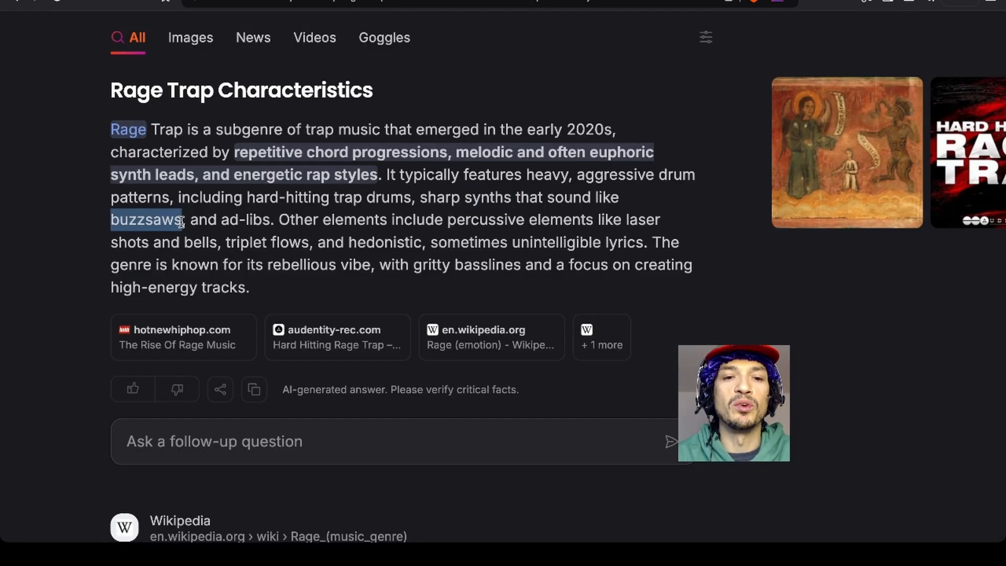
click(333, 1)
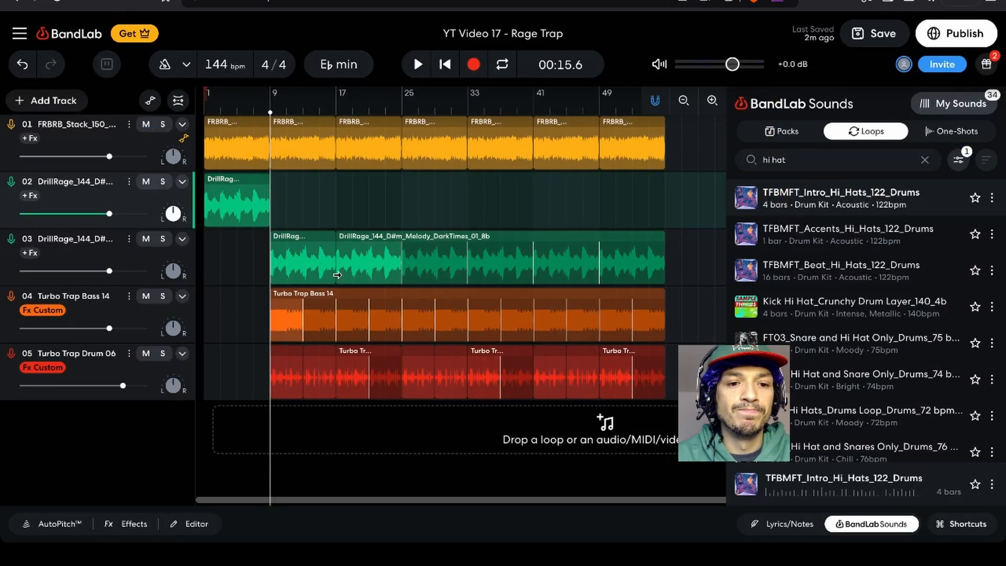
- Search the effect presets for "distortion" and apply Distorted Rock Vocal to the DrillRage melody on track 03
click(111, 257)
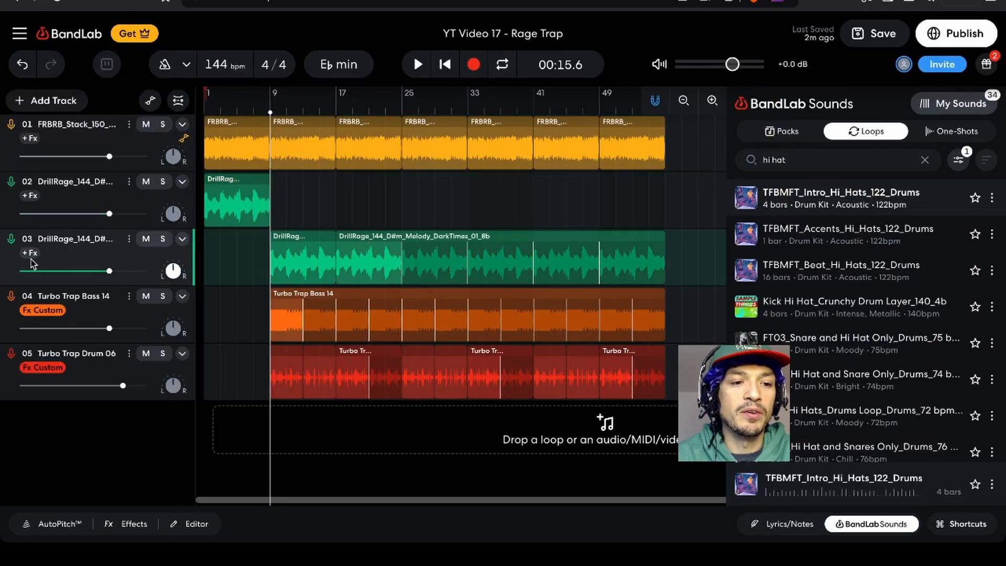
click(29, 254)
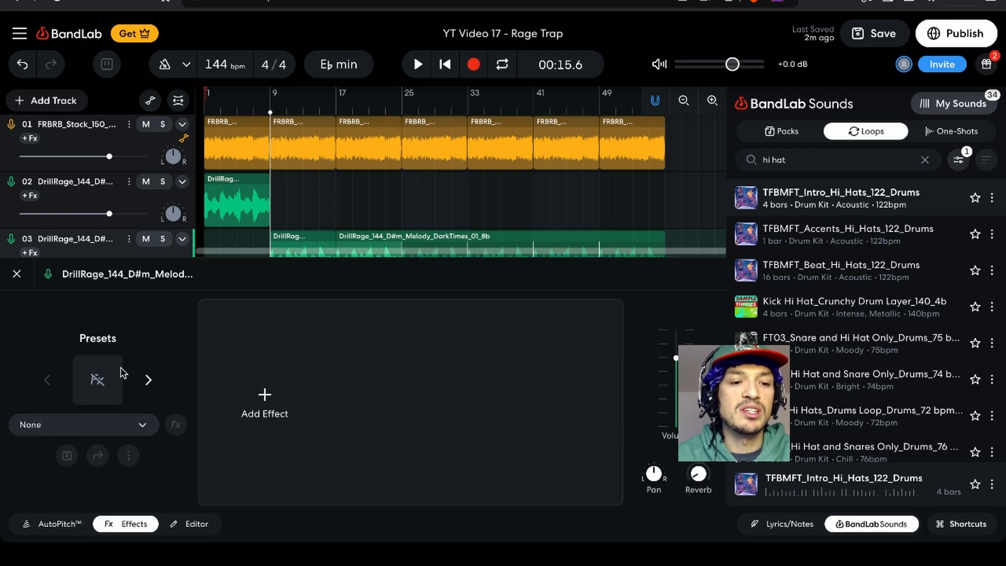
click(149, 380)
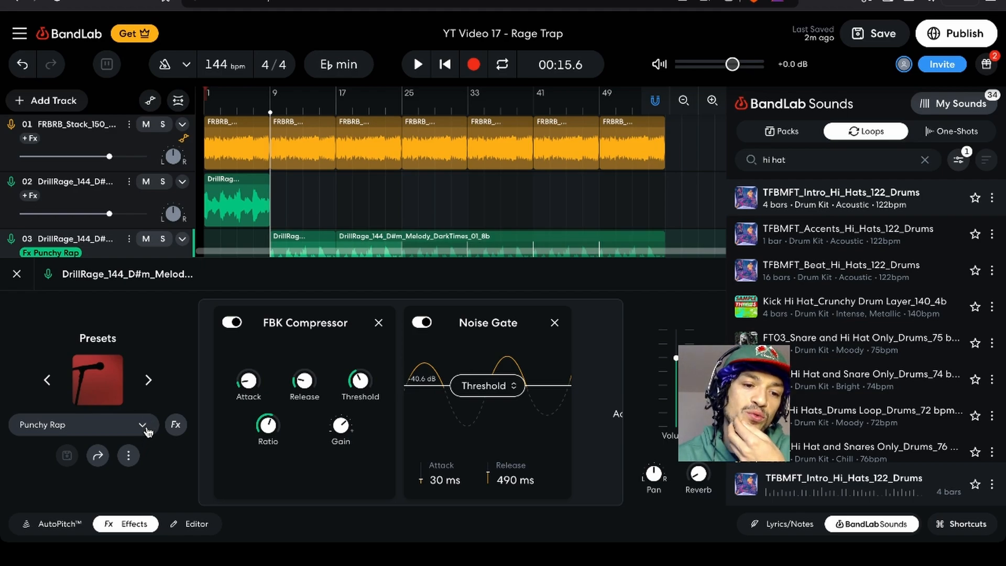
click(176, 426)
click(176, 425)
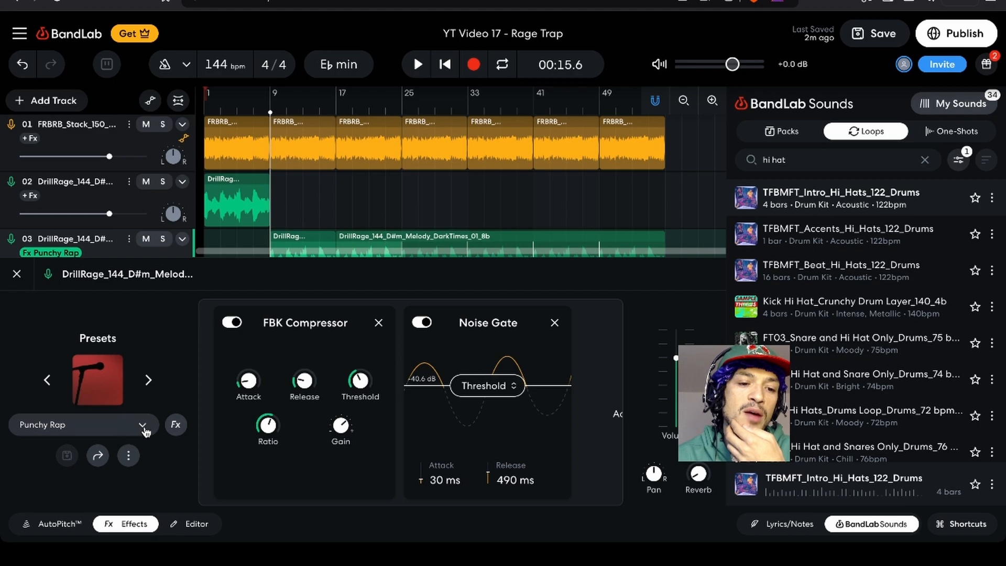
click(46, 379)
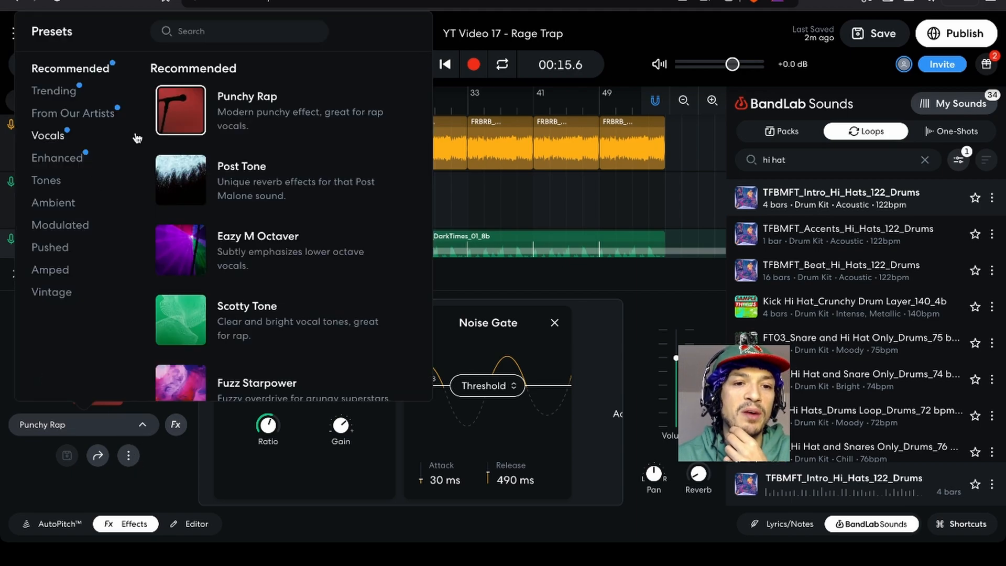
click(219, 27)
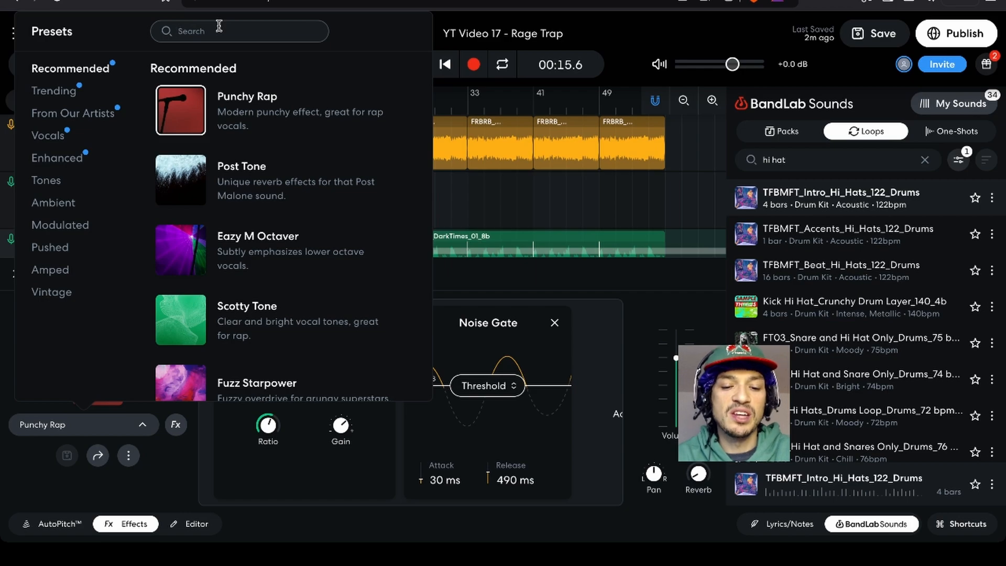
text(dis)
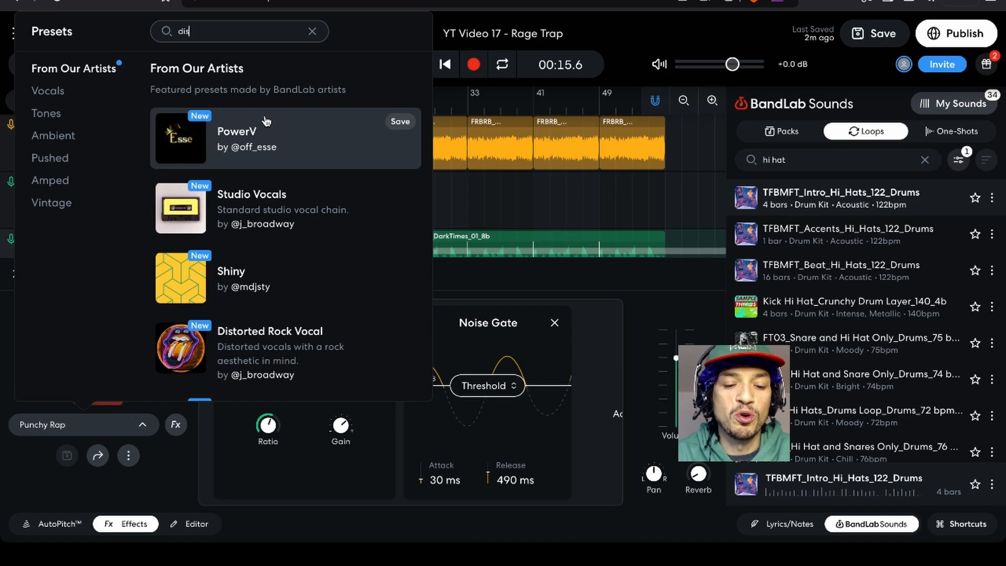
text(tortion)
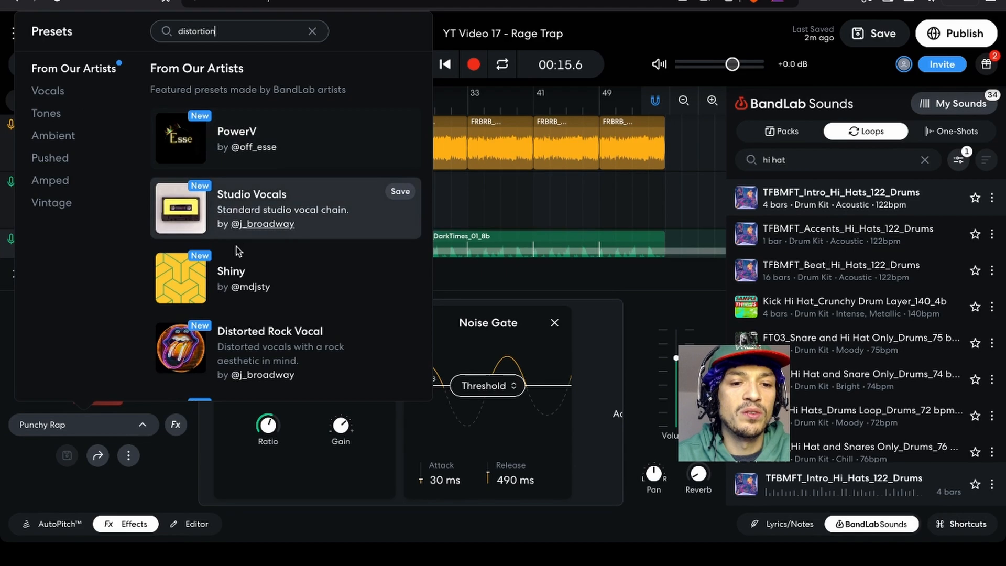
scroll(181, 283, down, 2)
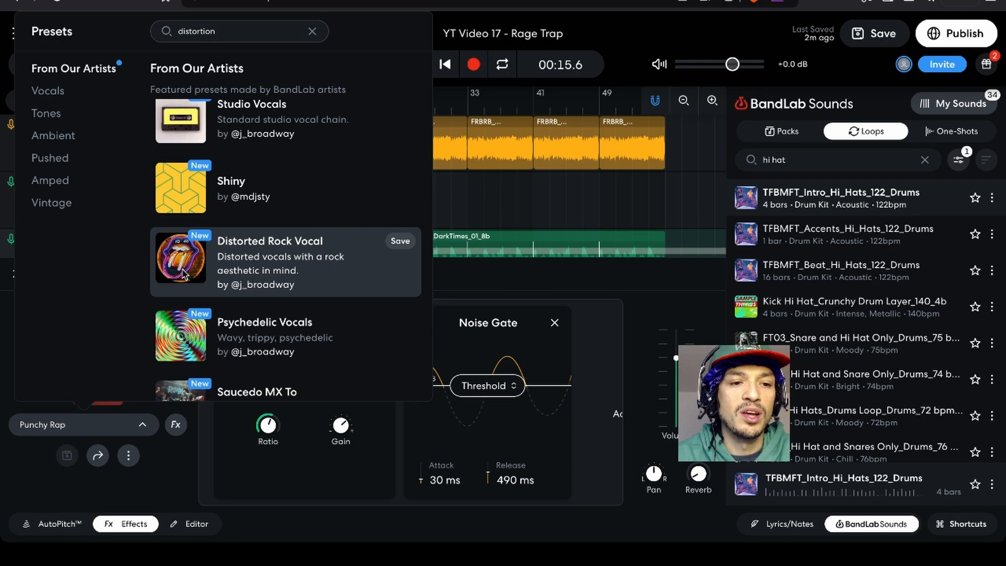
click(183, 276)
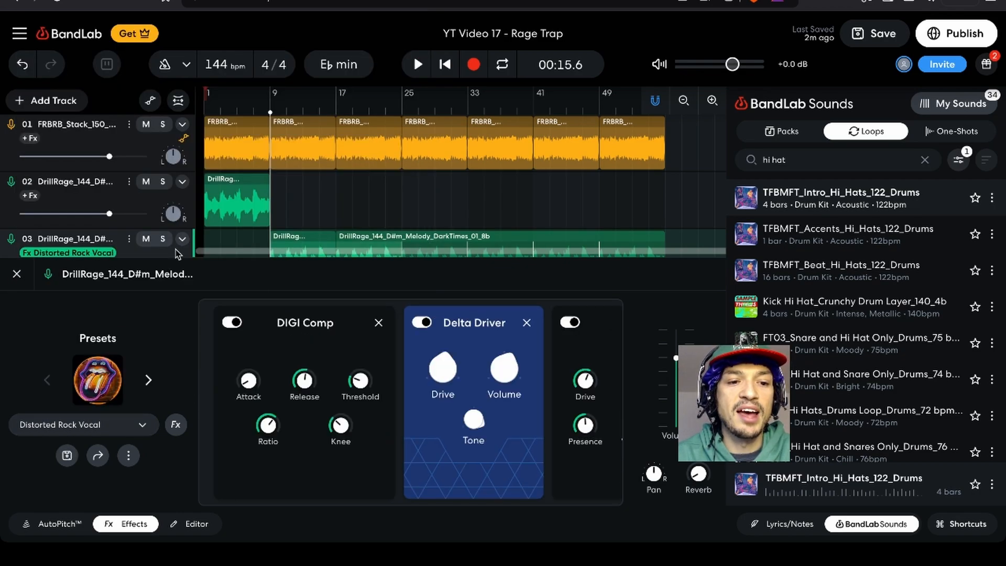
- Solo the DrillRage melody on track 03, listen to it with its effect from bar 9, and turn solo off
click(163, 238)
scroll(287, 193, down, 2)
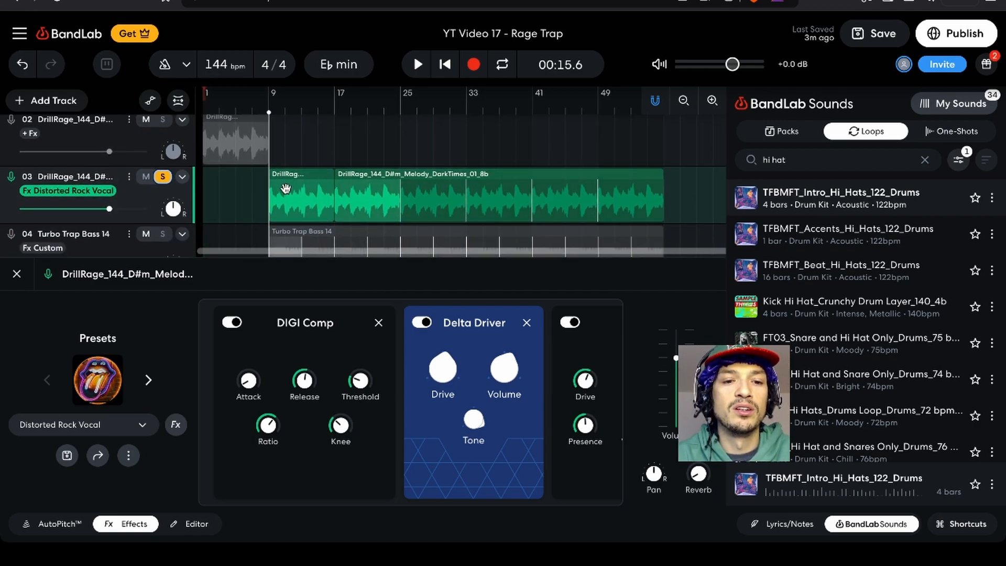
key(space)
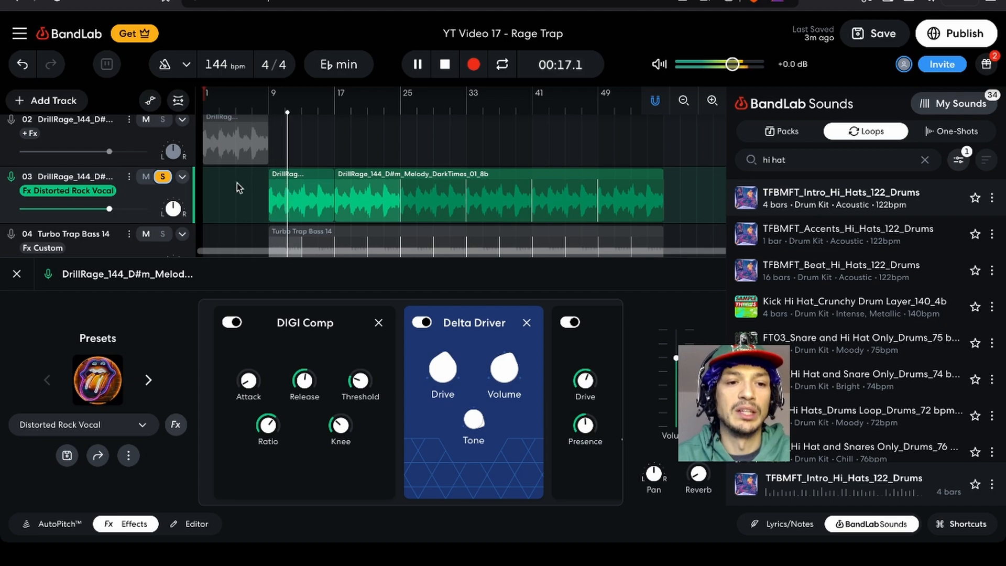
click(167, 179)
click(166, 179)
key(space)
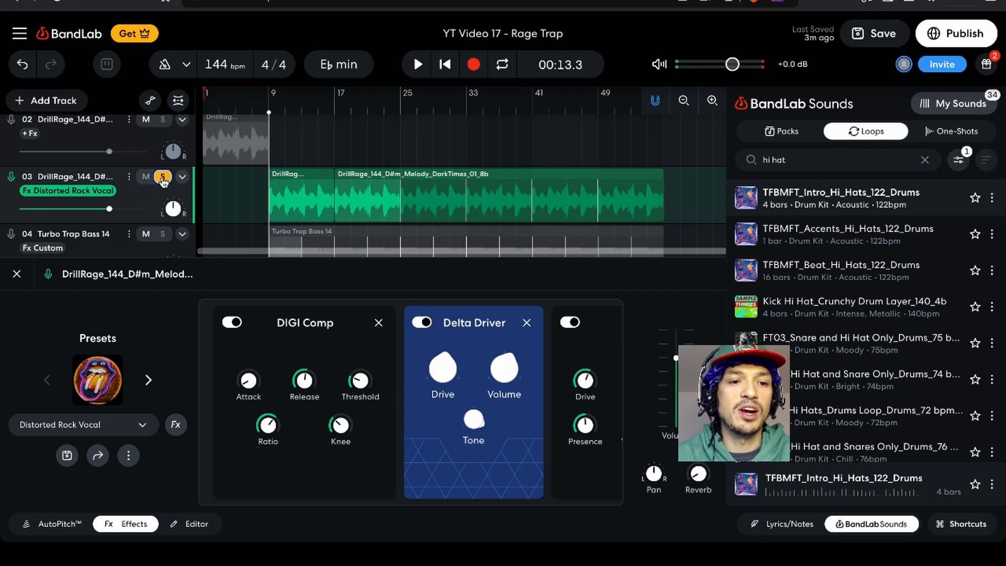
click(163, 179)
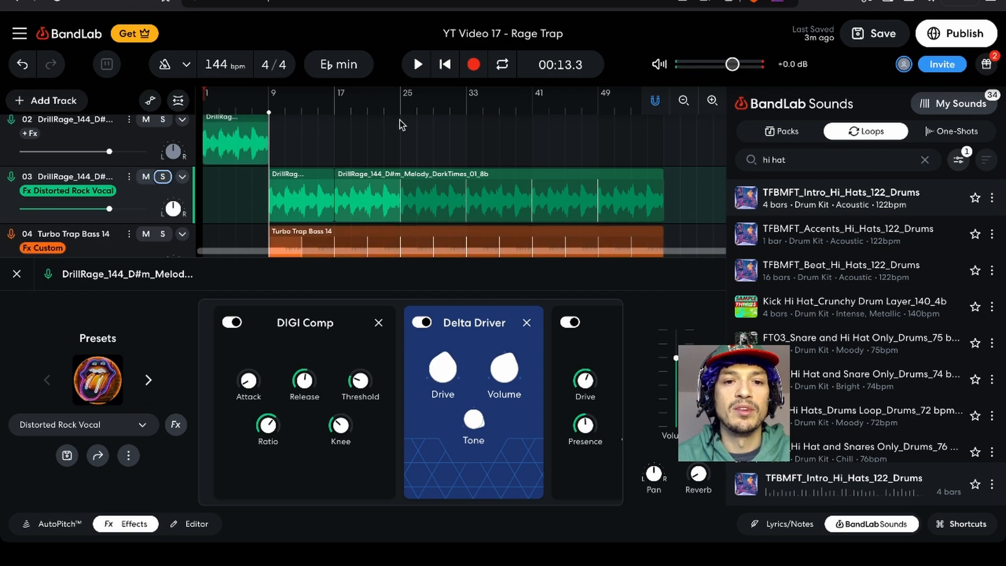
- Close the effects, play the beat from the start, and lower the volume of the DrillRage melody on track 03
click(445, 65)
click(16, 275)
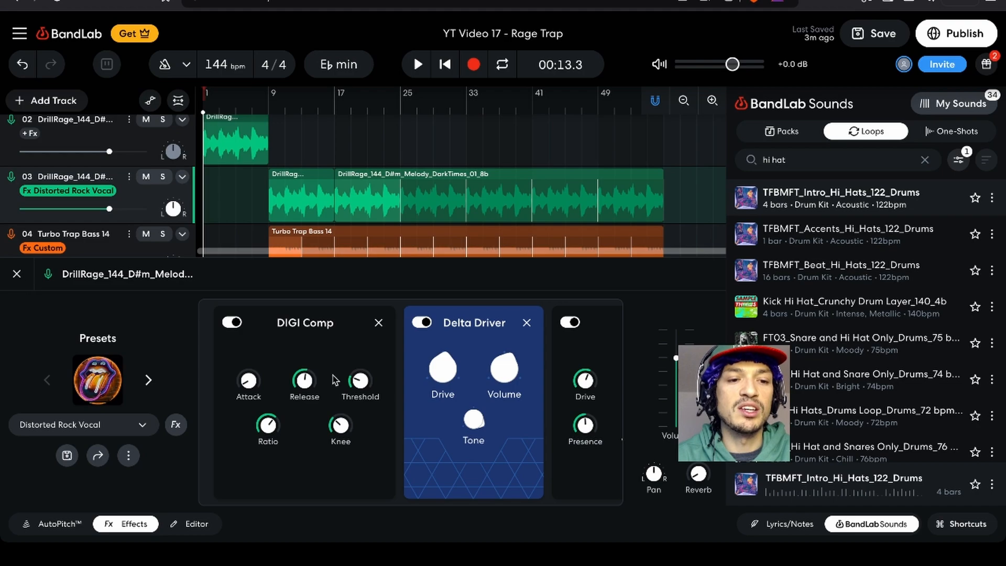
scroll(439, 345, right, 1)
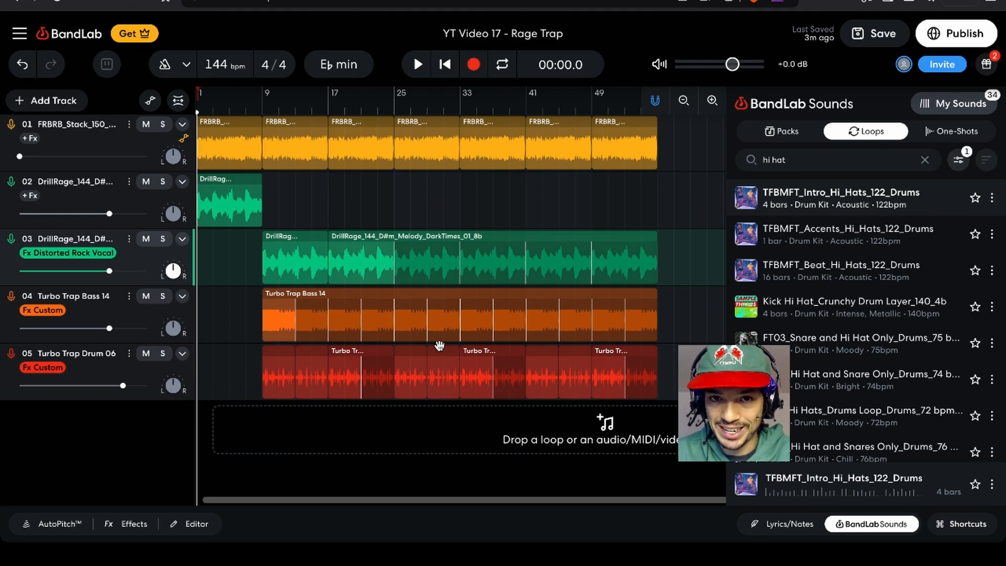
key(space)
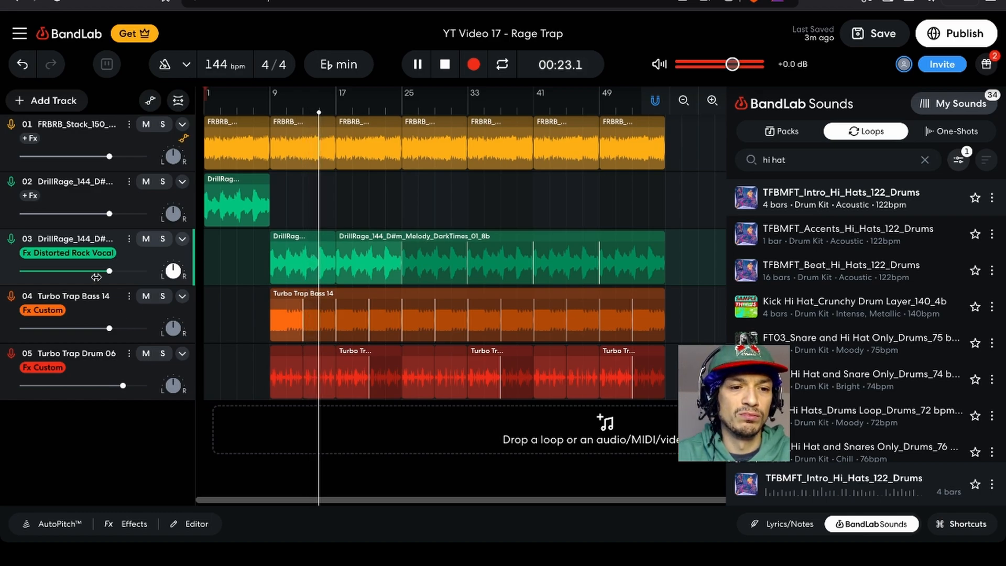
mouse_move(109, 271)
drag(109, 270, 94, 271)
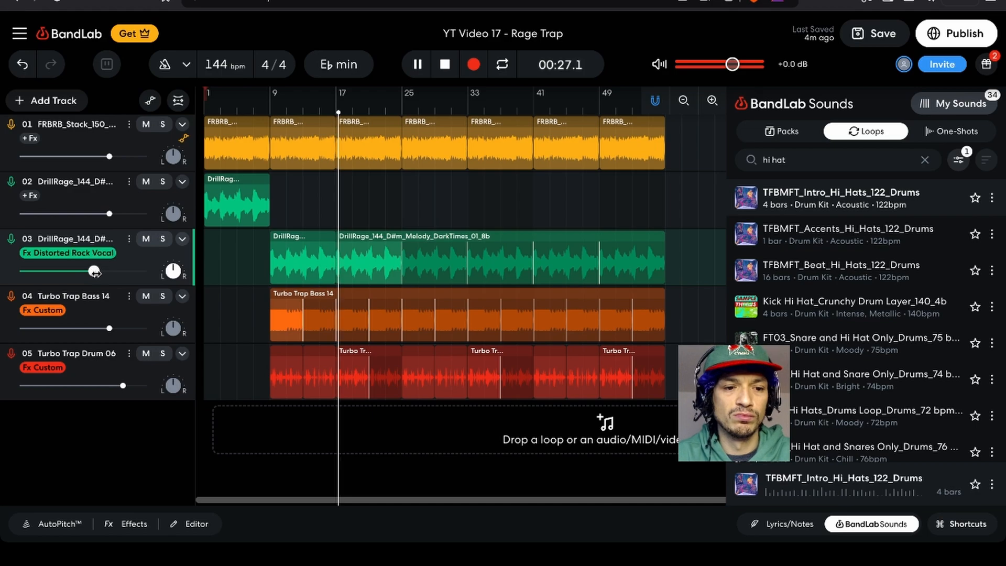
- Fine-tune the low band of the EQ3-M on the Turbo Trap Bass 14 track and close its effects
click(54, 310)
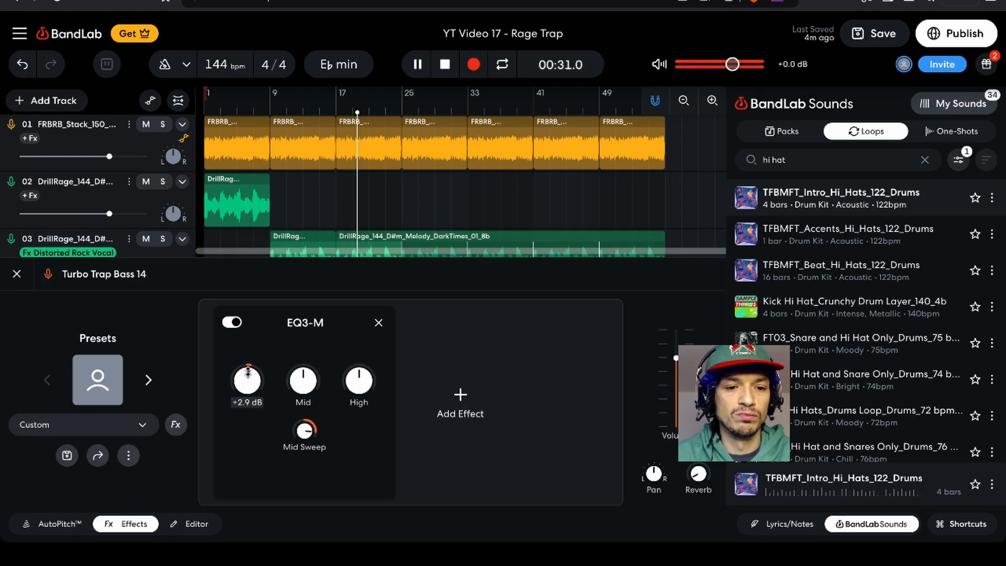
drag(246, 376, 246, 375)
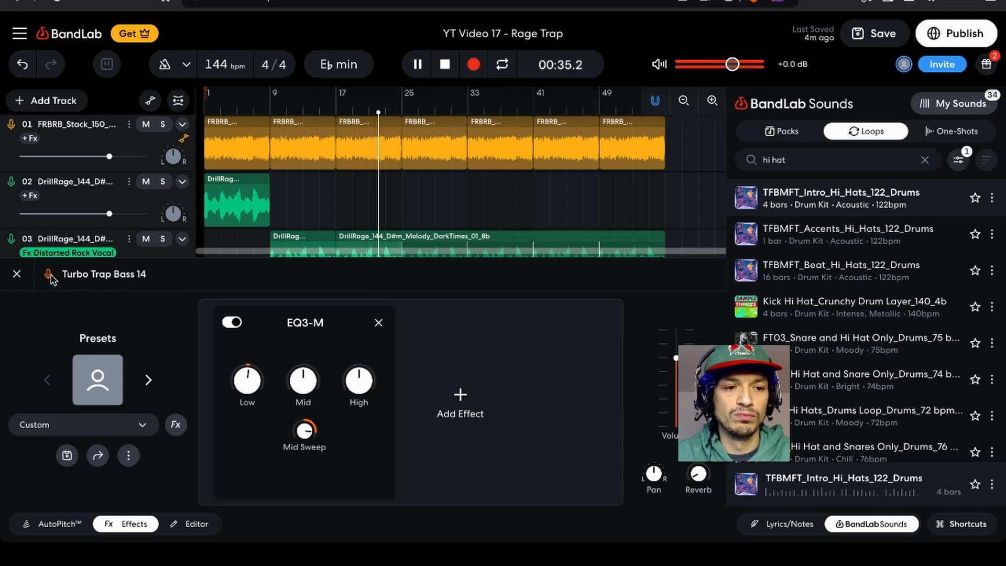
click(20, 275)
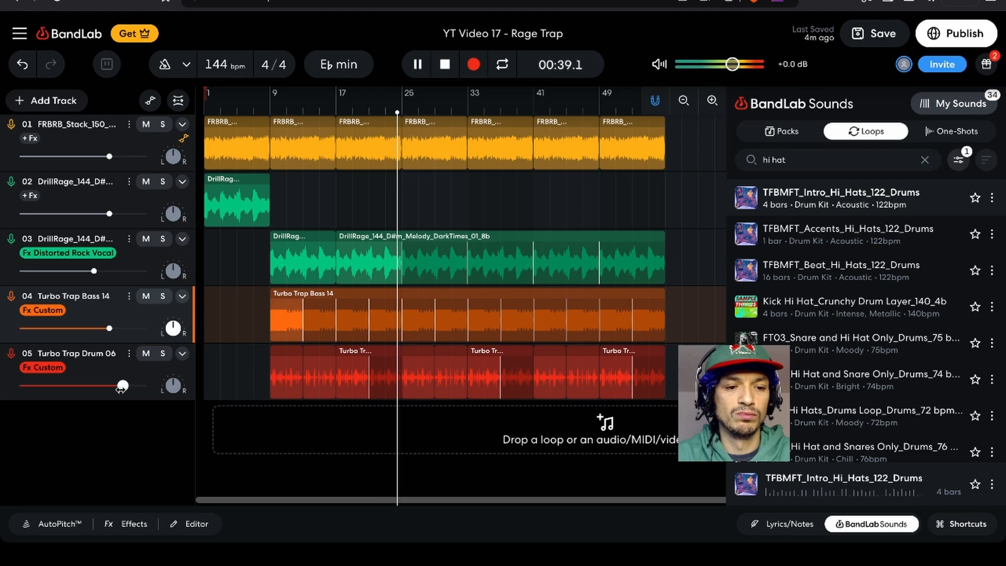
- Raise the volume of the Turbo Trap Drum 06 track slightly and play the mix briefly from bar 9
drag(123, 386, 132, 387)
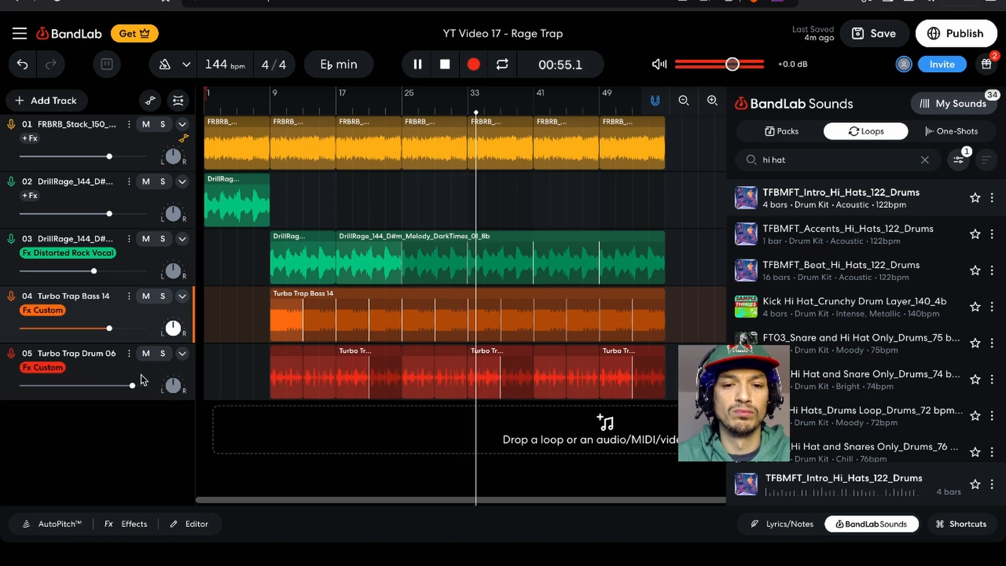
key(space)
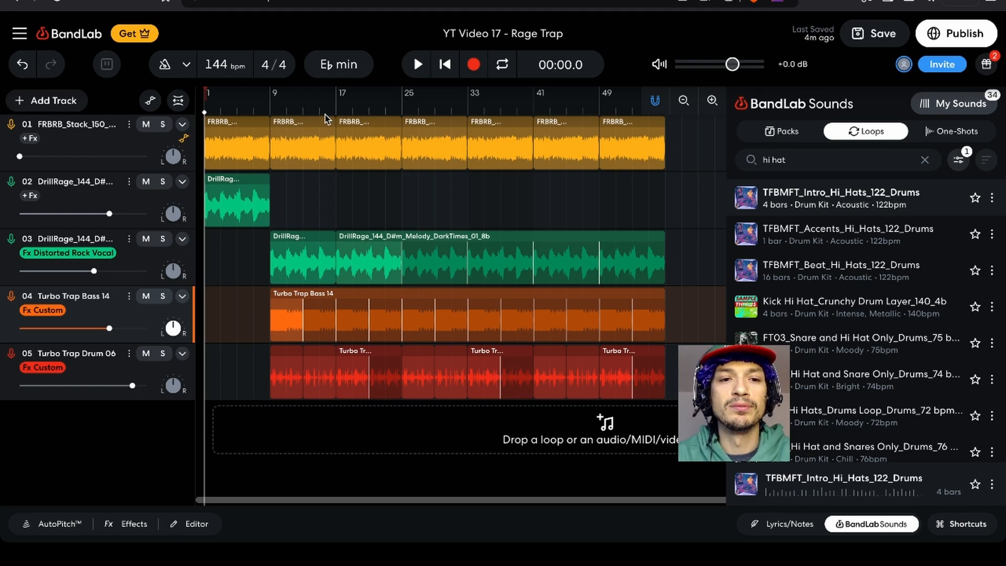
click(271, 111)
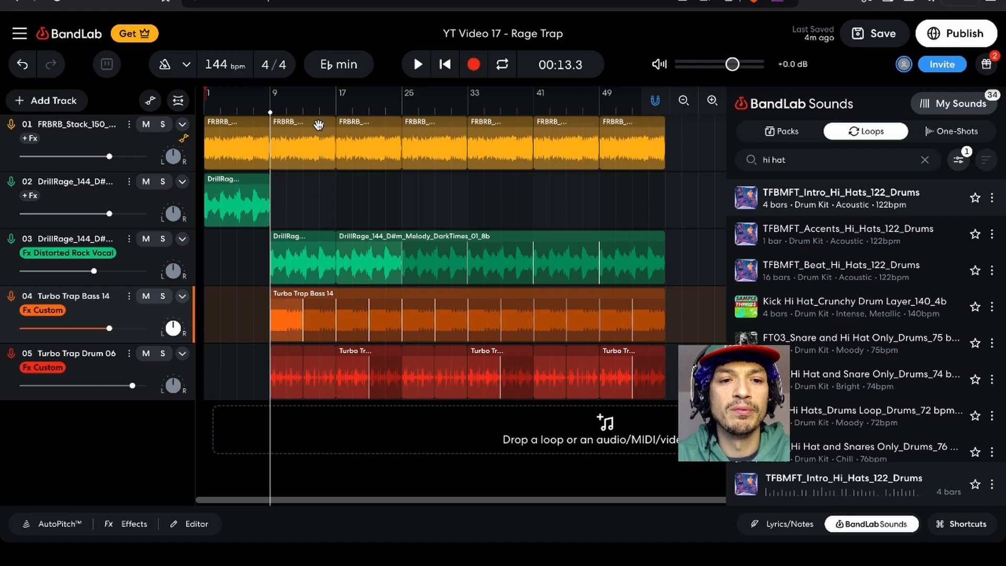
key(space)
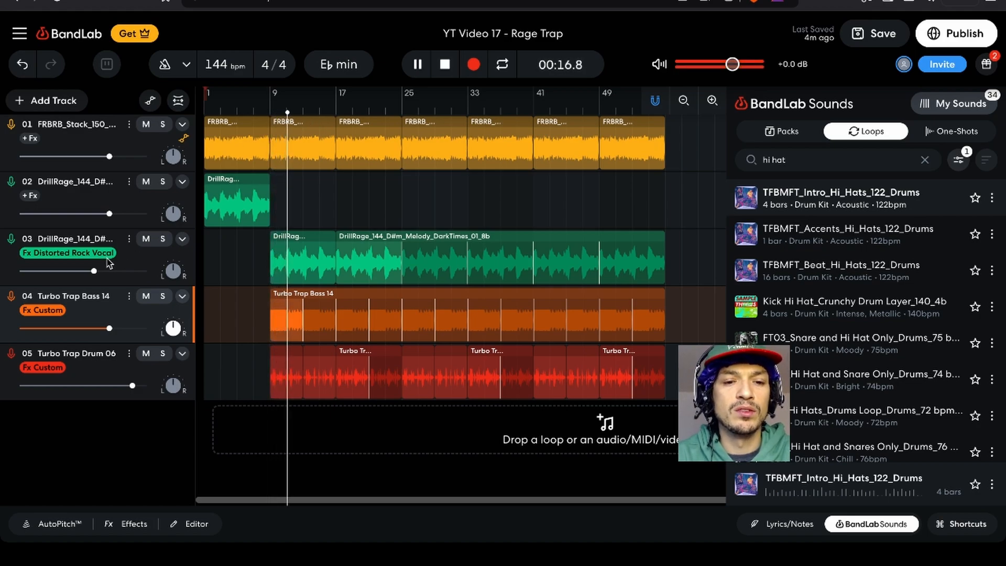
key(space)
- Lower the bar 9 volume automation point on the FRBRB_Stack track and check the mix from shortly before bar 9
click(112, 158)
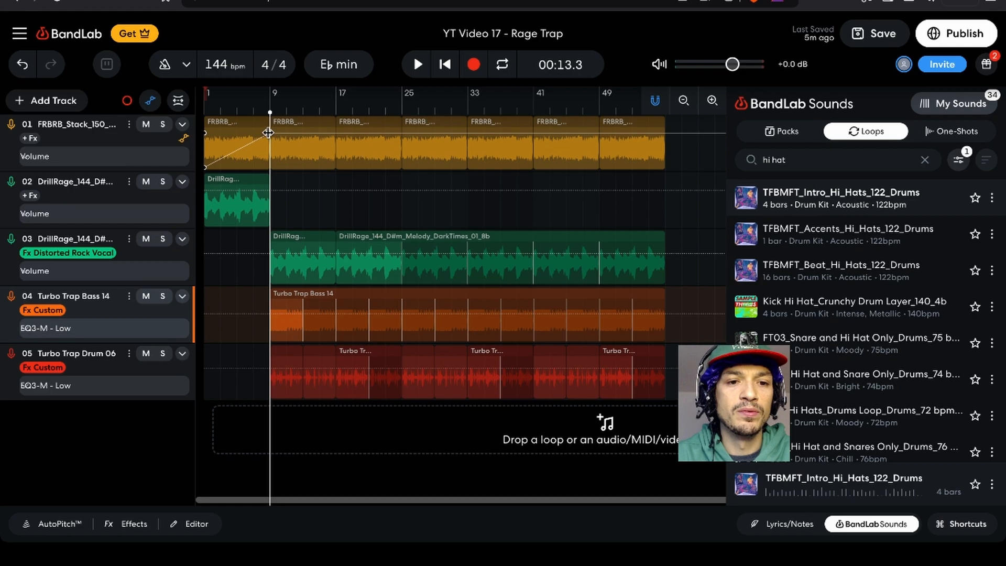
click(296, 108)
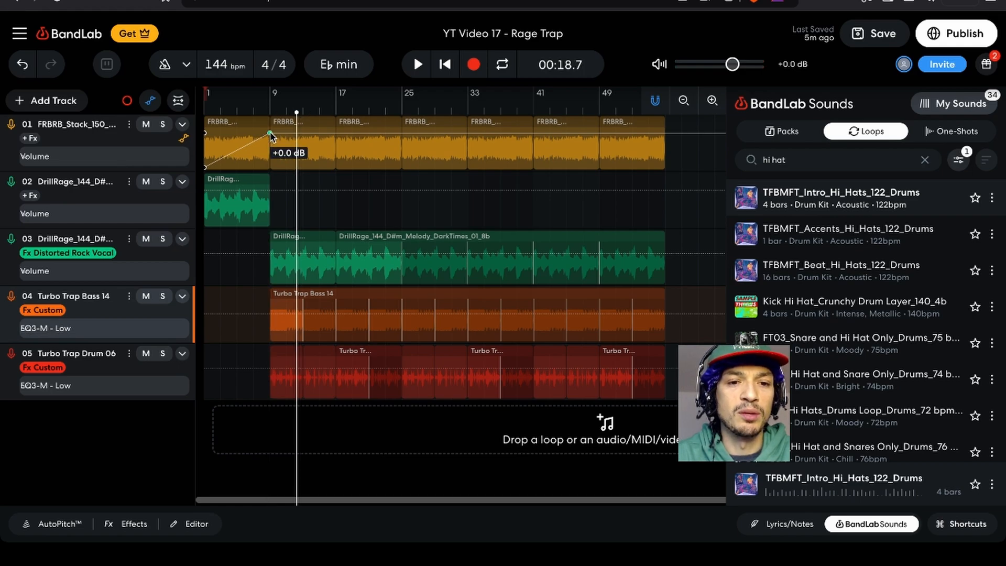
drag(269, 134, 270, 146)
click(255, 106)
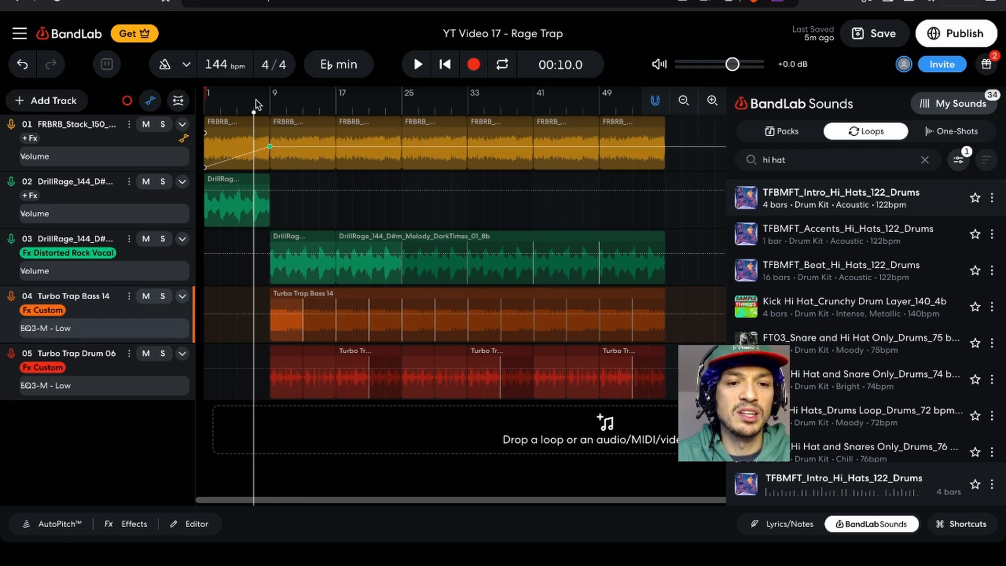
key(space)
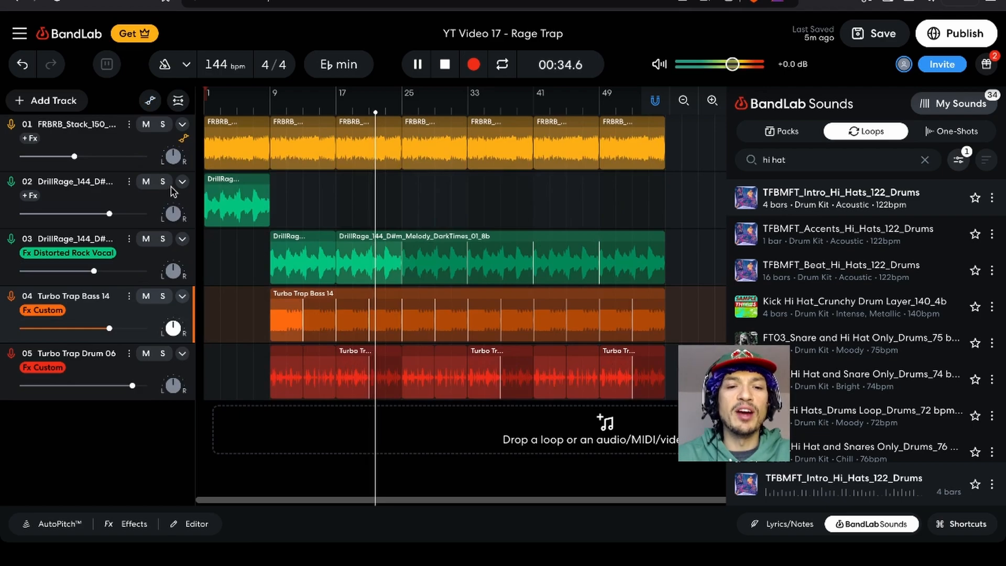
key(space)
- Search the loops for "ad libs" and clear the instrument filter
click(823, 158)
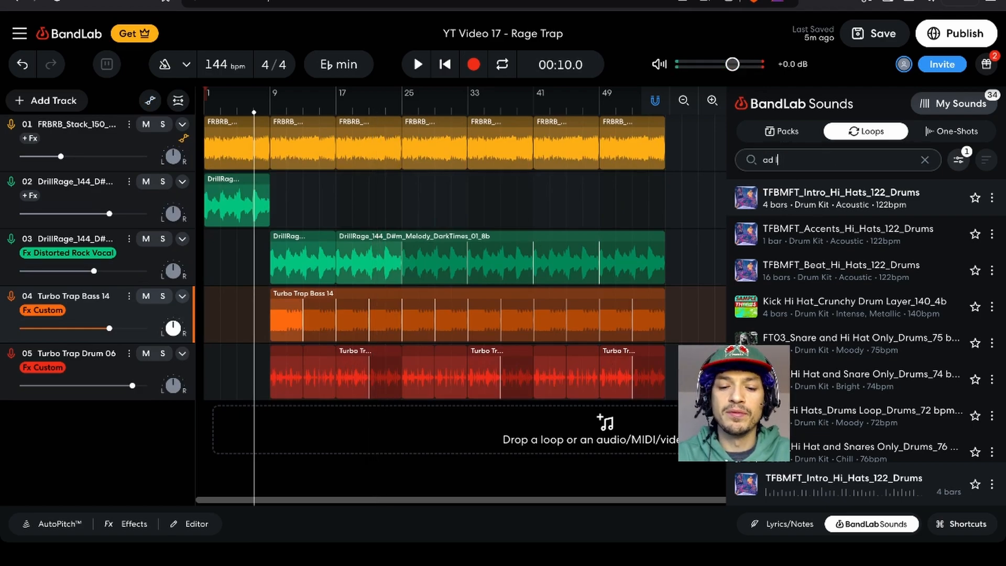
click(956, 167)
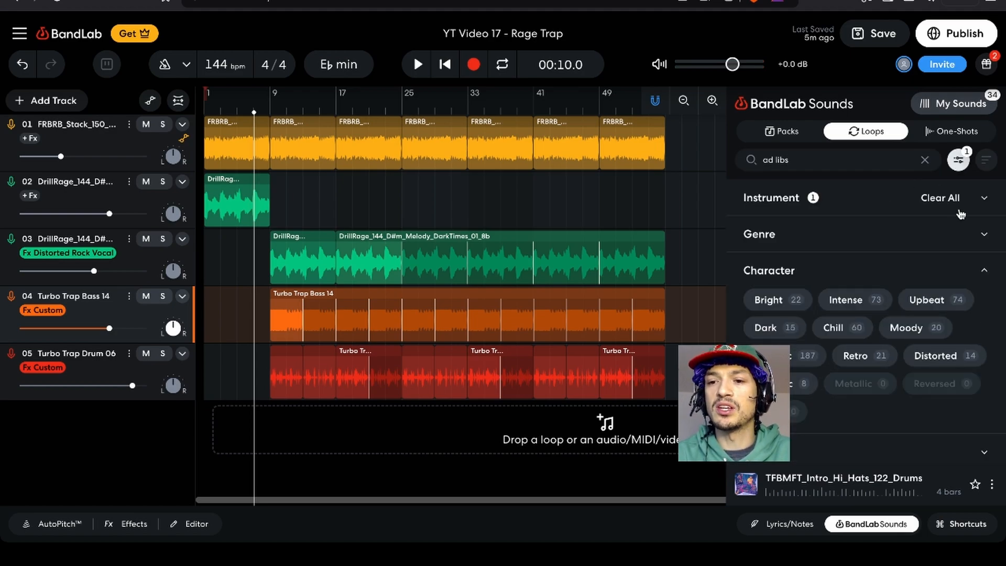
click(953, 201)
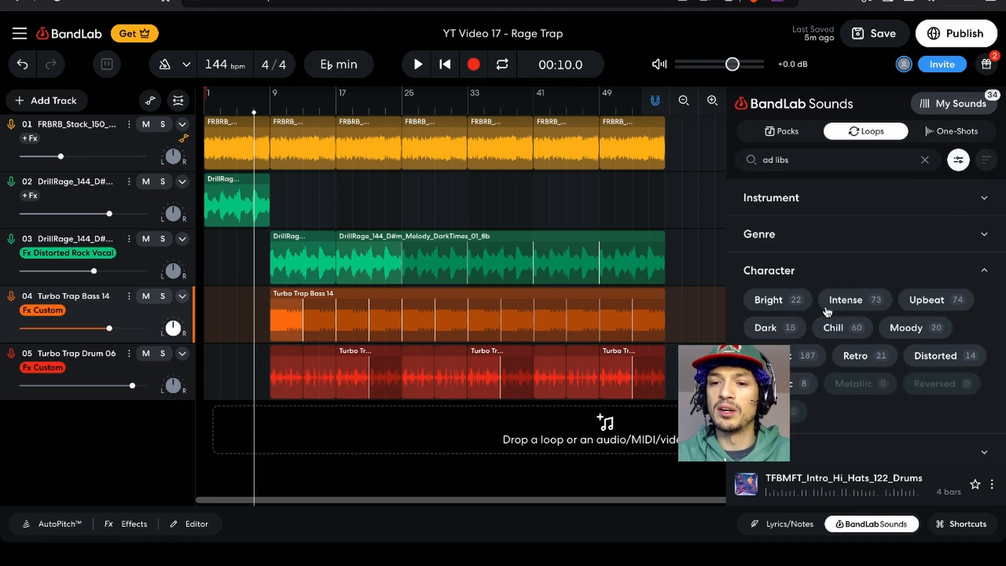
- Return to the "ad libs" loop results and preview the first loop, the 80s_vol2_115_Am_Talkbox_Night_hook ad-lib
click(904, 203)
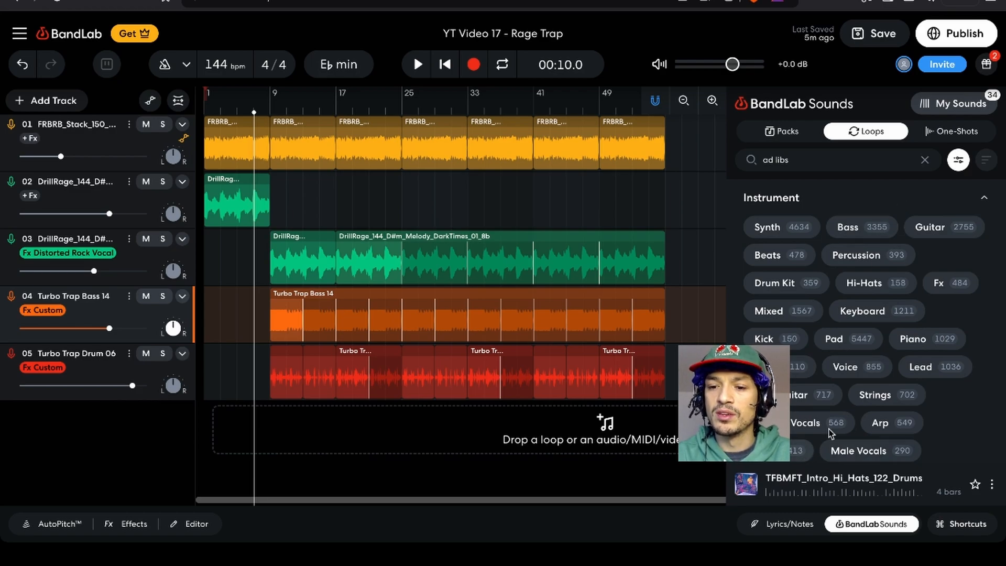
click(960, 163)
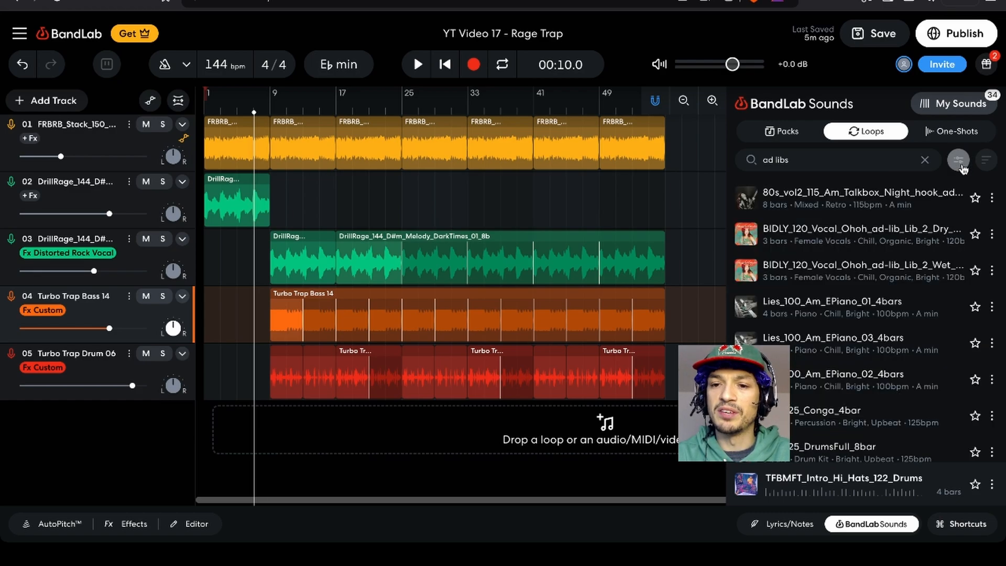
click(749, 198)
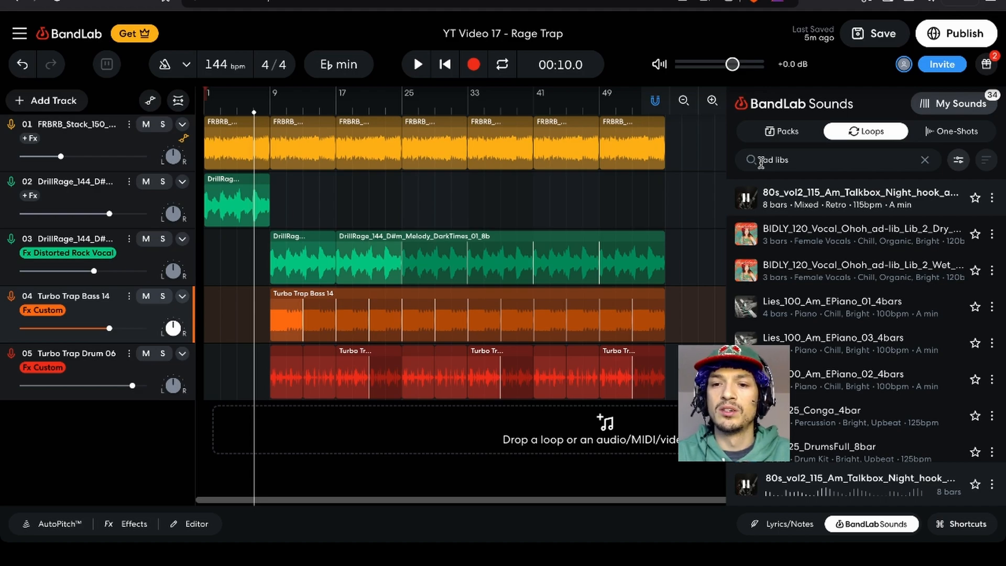
- Try a loop search for "trap ad libs", preview Ricch Rap Trap Pad 03, and restore the "ad libs" search
click(762, 160)
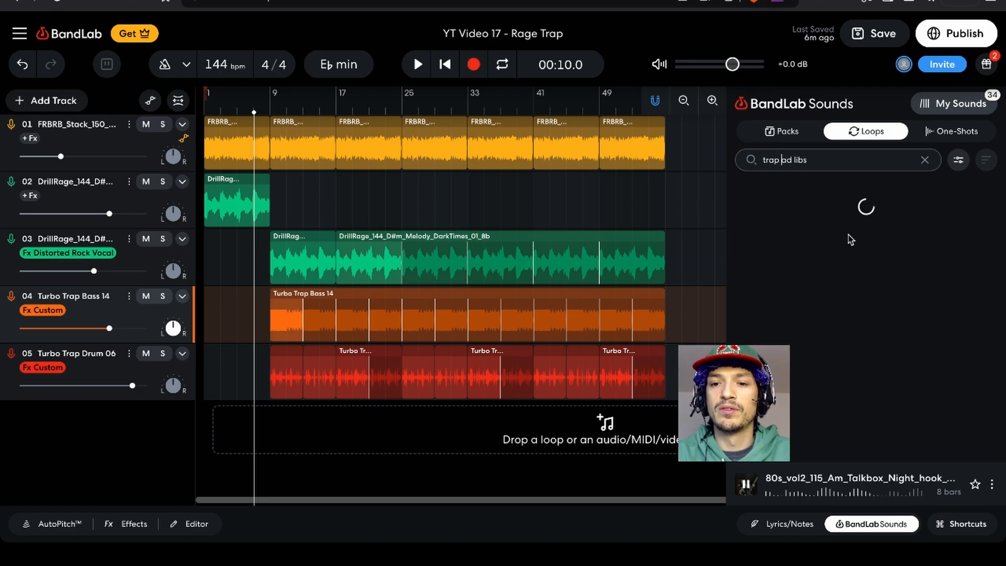
click(754, 204)
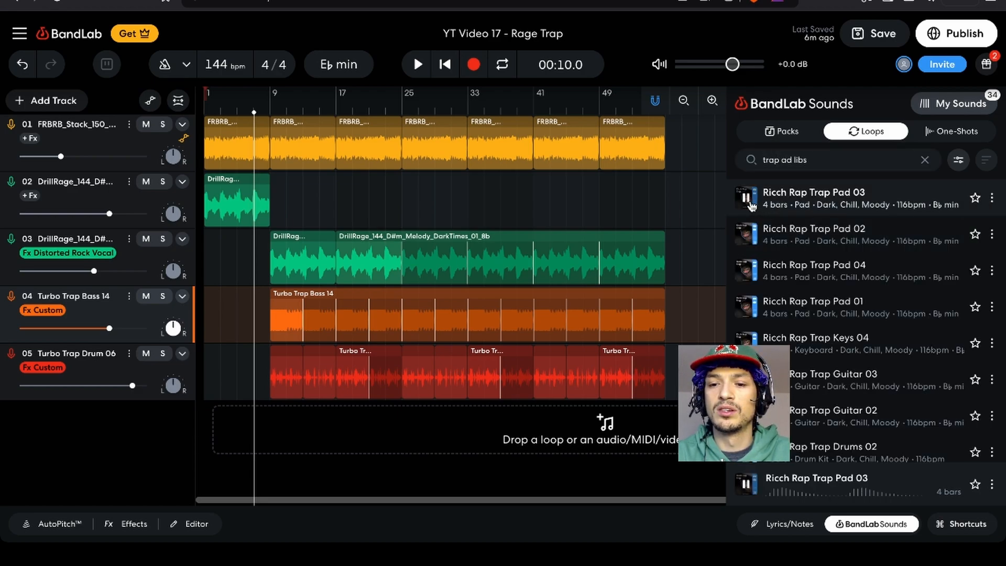
scroll(764, 240, down, 10)
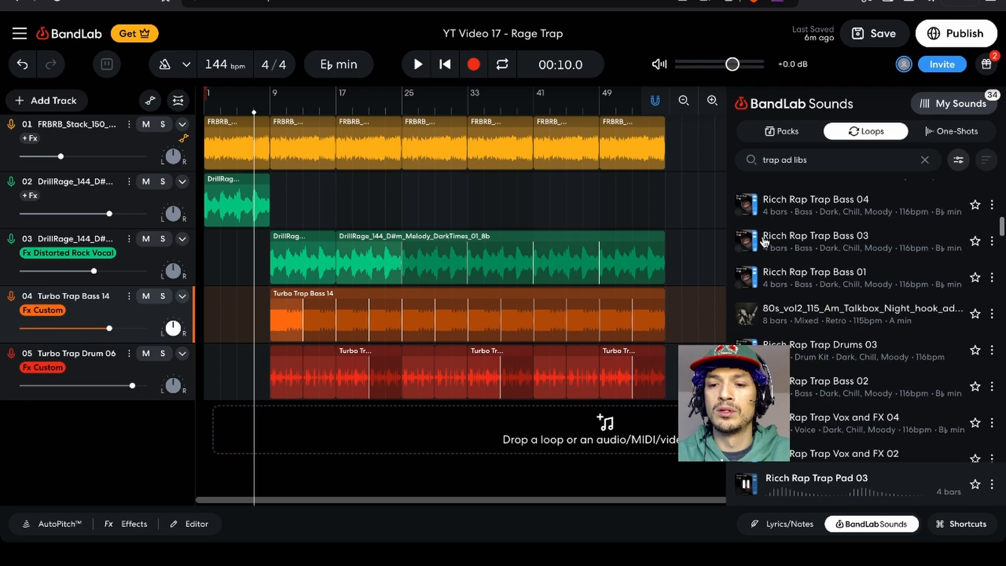
scroll(764, 241, up, 10)
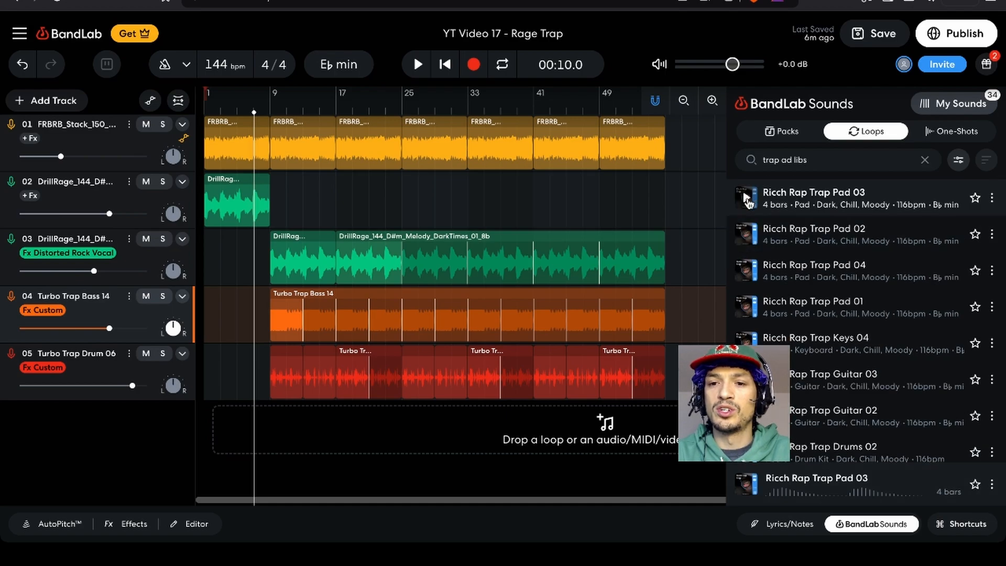
double_click(768, 160)
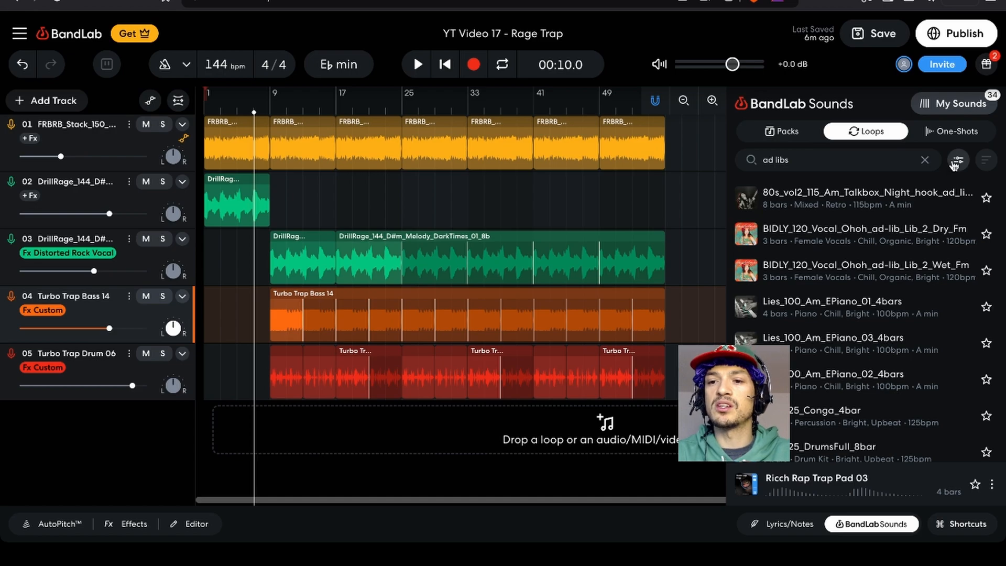
- Filter the "ad libs" loops by the Male Vocals instrument and preview AP_Vox_AdLibs_112_Am_Dry
click(956, 161)
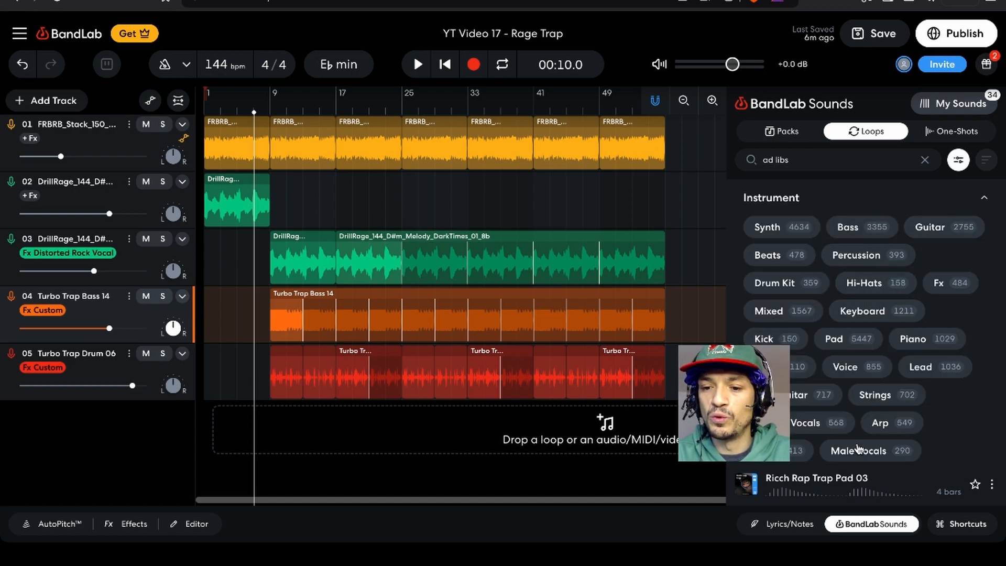
click(852, 451)
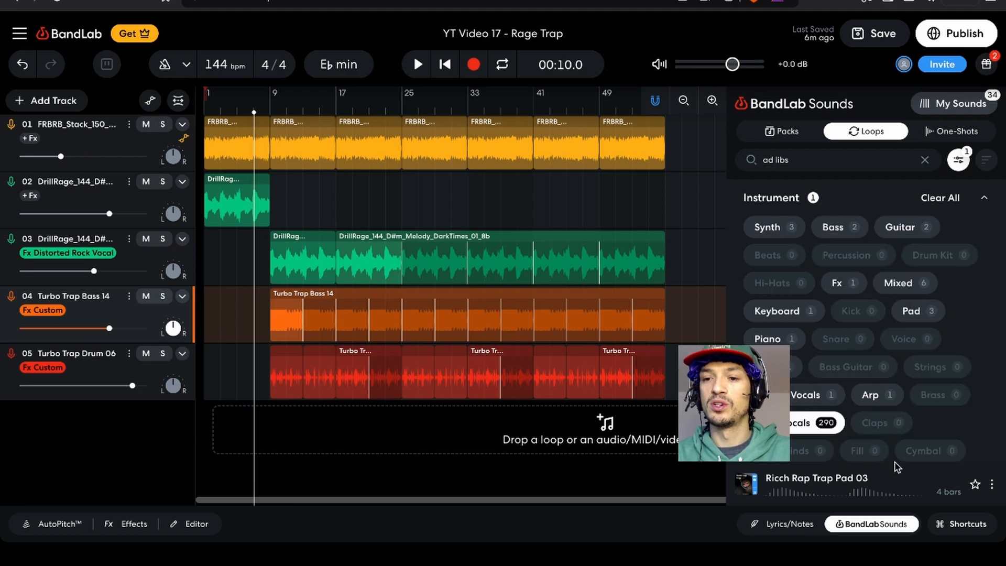
click(958, 160)
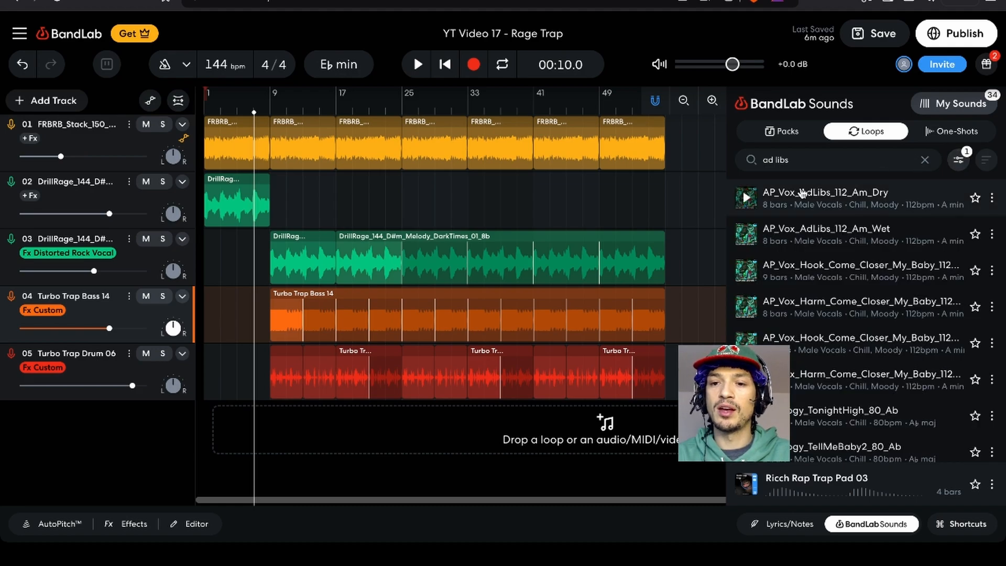
click(753, 196)
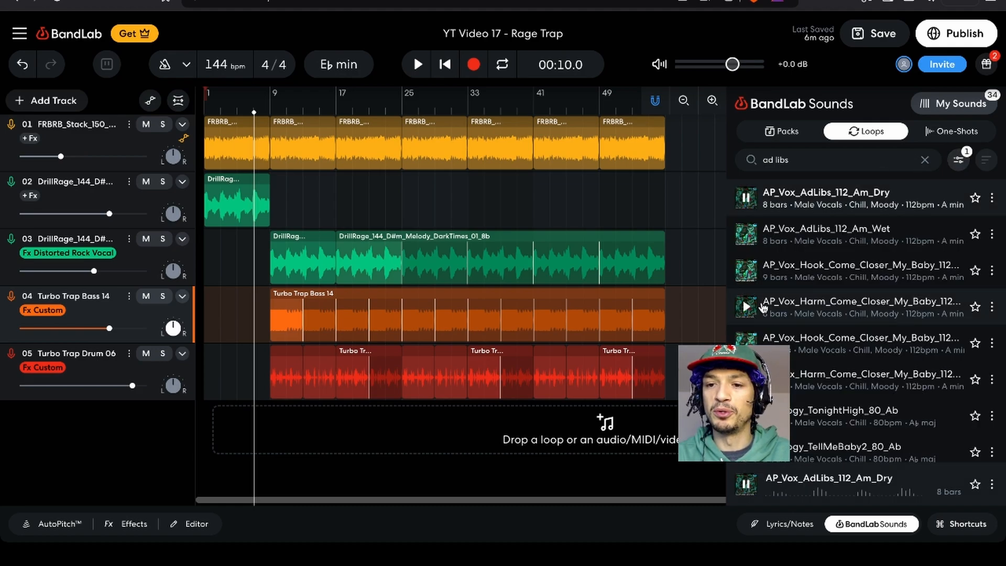
scroll(835, 304, down, 2)
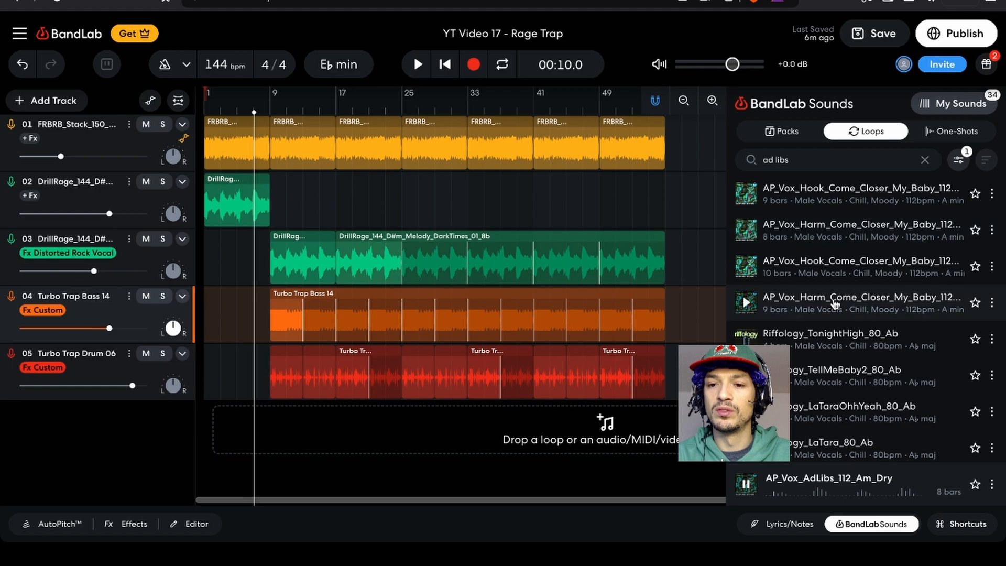
- Add the Moody character filter to the male vocal loop results
click(956, 162)
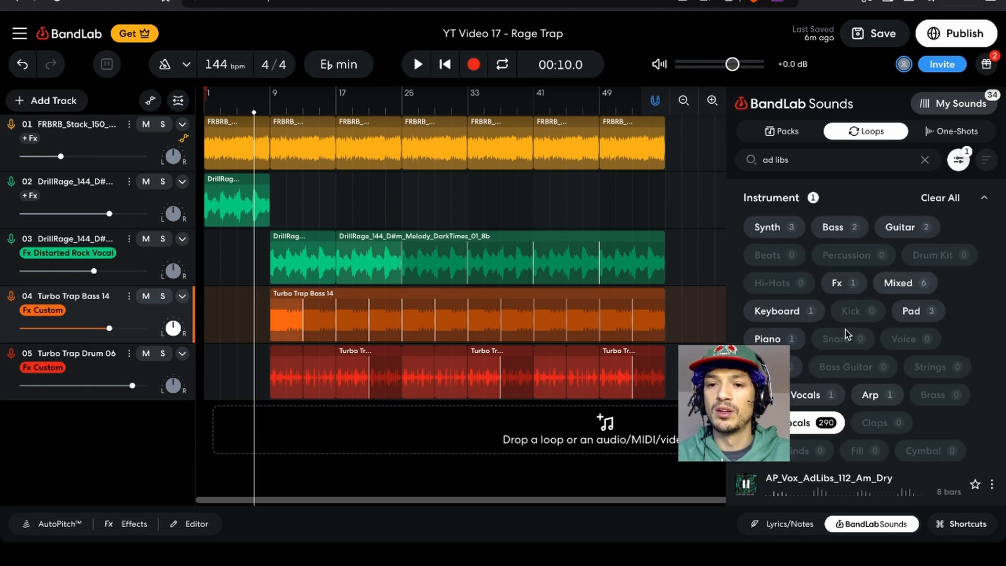
click(985, 198)
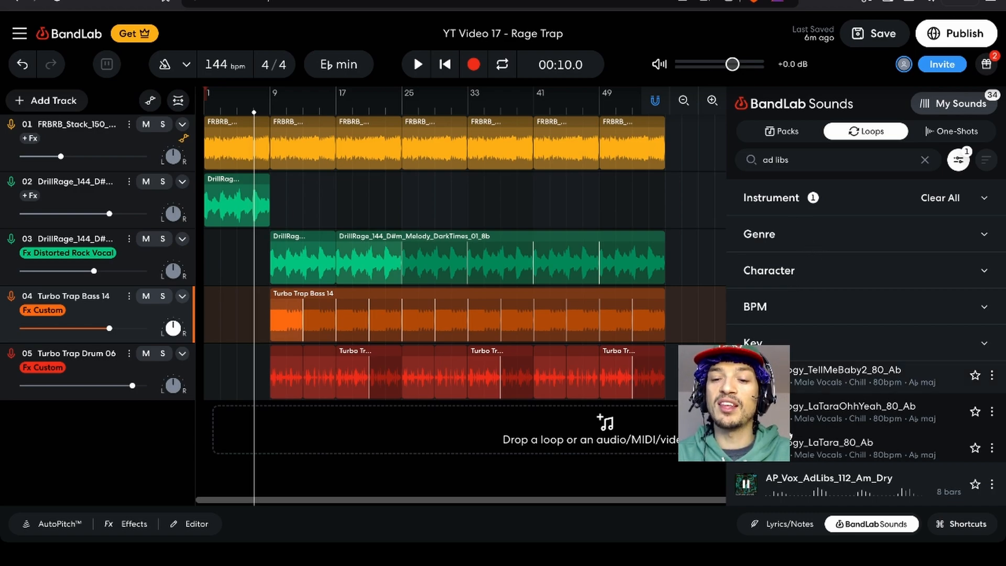
click(957, 158)
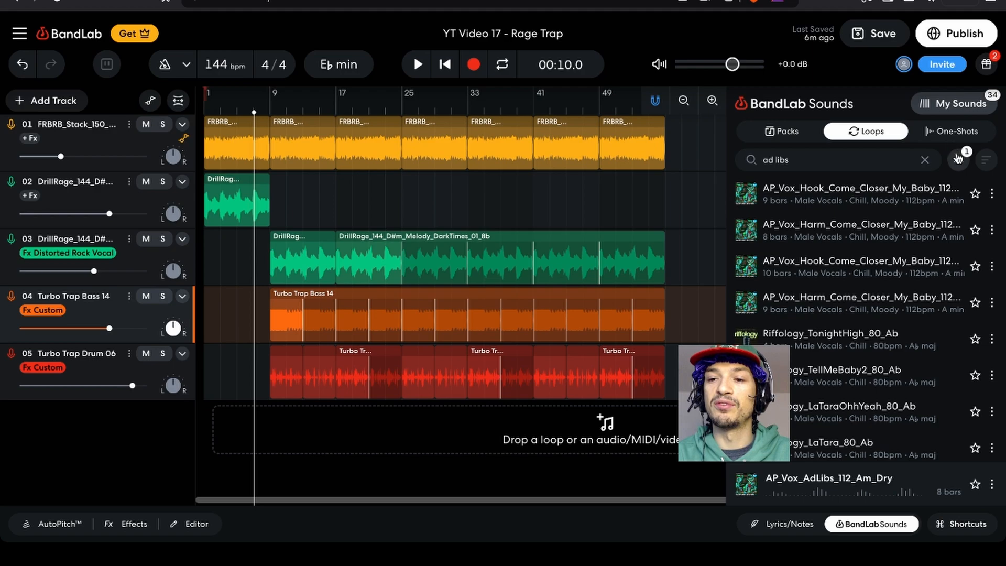
click(956, 159)
click(807, 269)
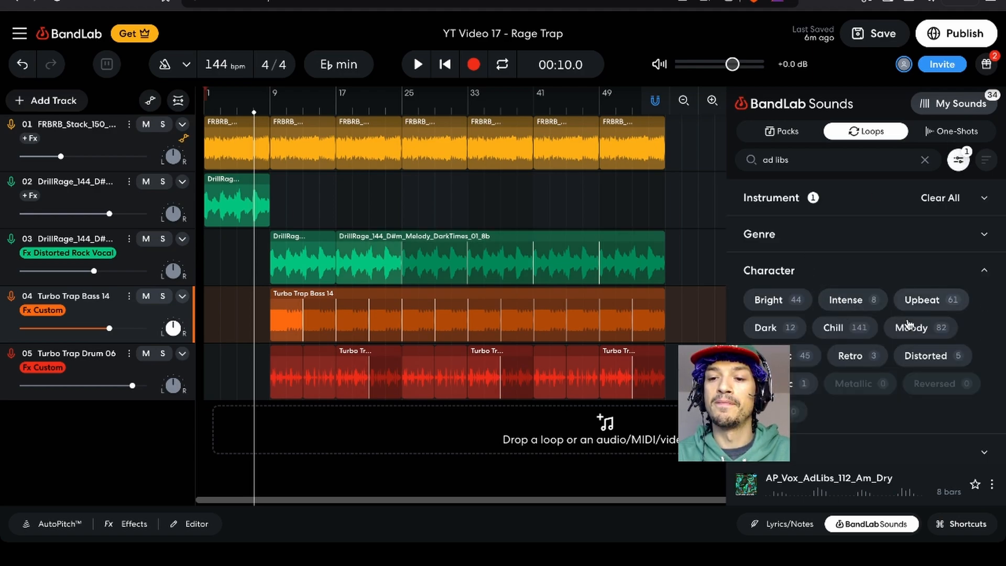
click(909, 329)
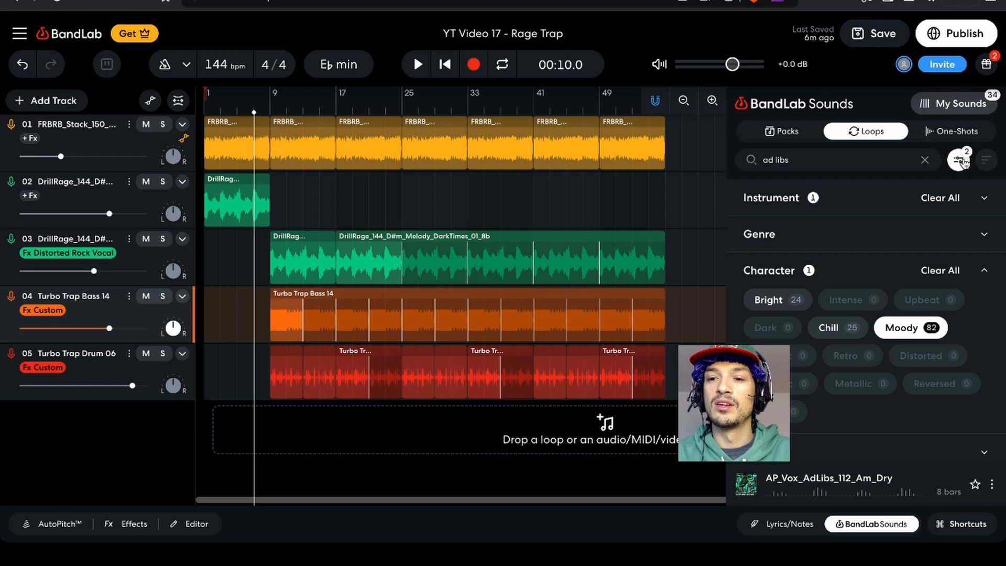
click(961, 161)
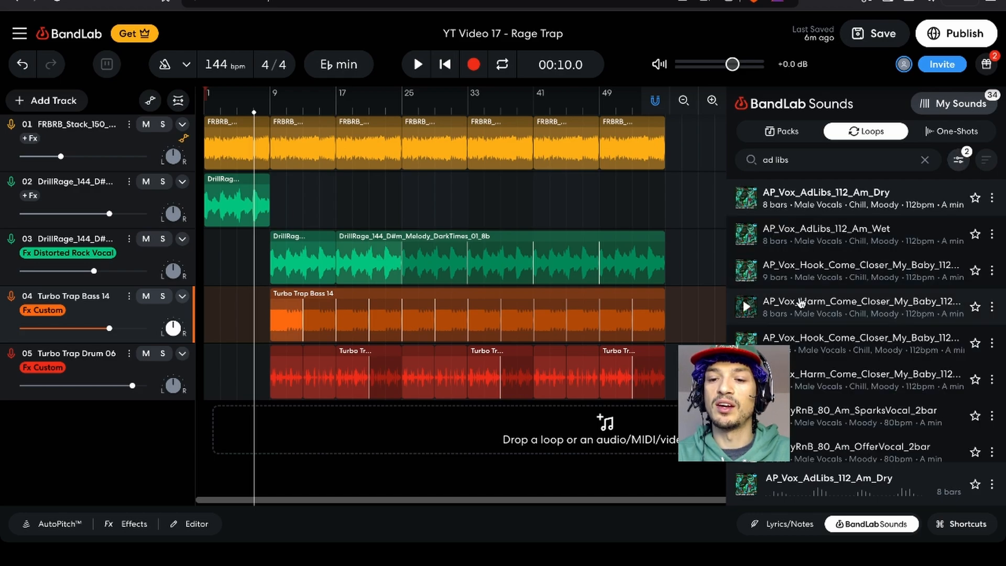
- Preview the moody male vocal loops, from MoodyRnB_80_Am_SparksVocal_2bar through the ARV and LV ad-libs to AP_Euphoria_Vox_Harm_111_Gm_Wet
scroll(796, 303, down, 2)
click(800, 302)
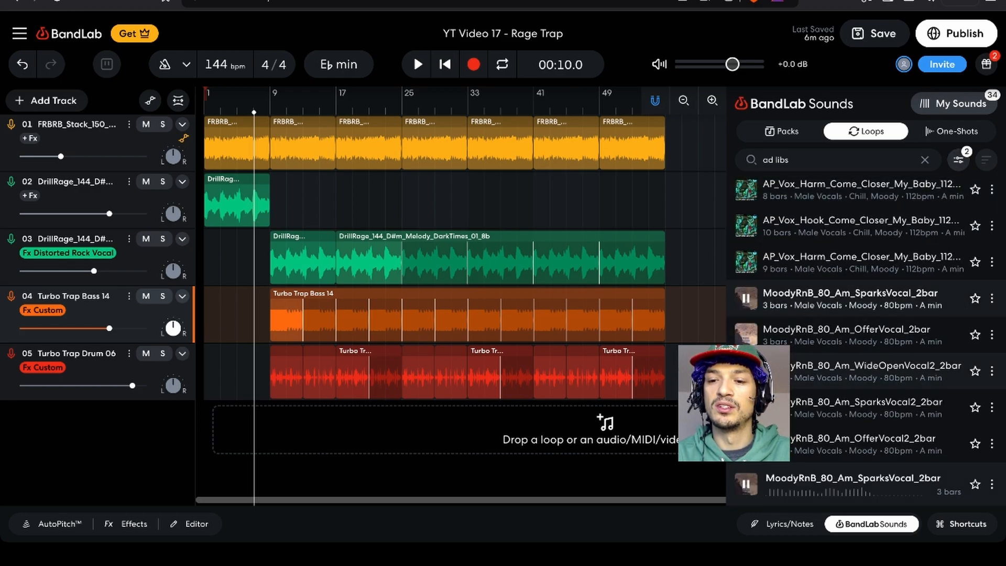
scroll(799, 302, down, 1)
scroll(799, 303, down, 4)
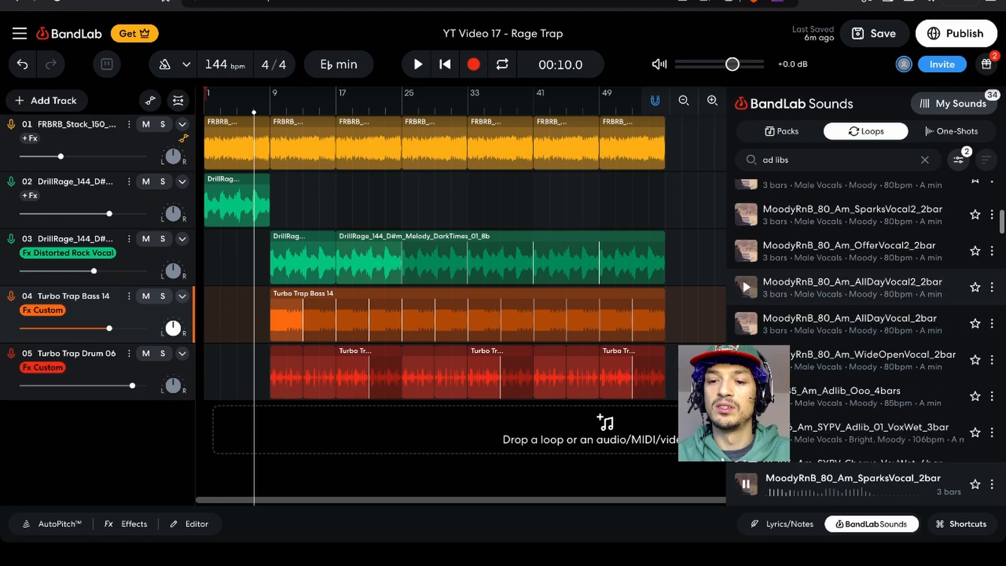
click(745, 351)
scroll(746, 351, down, 2)
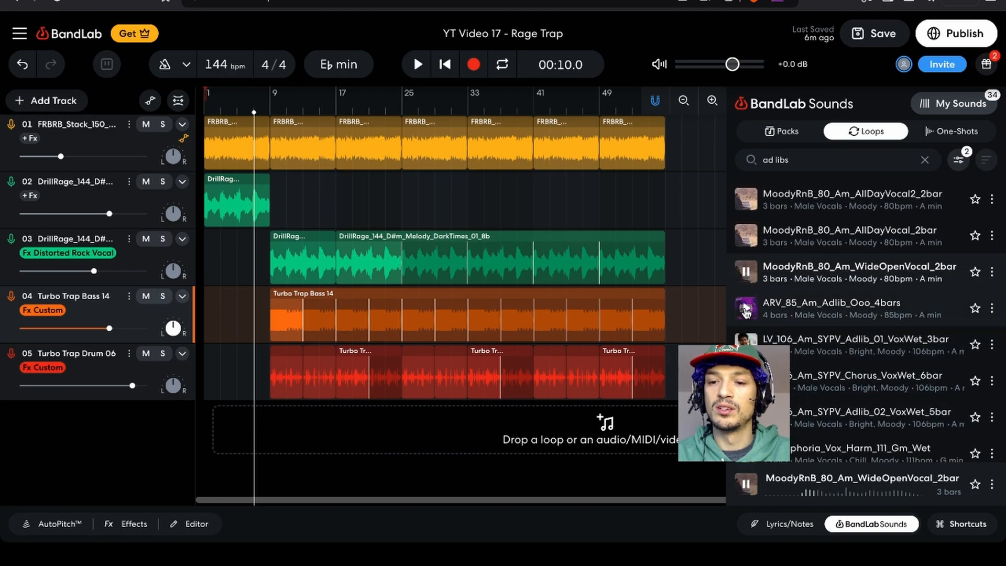
click(745, 309)
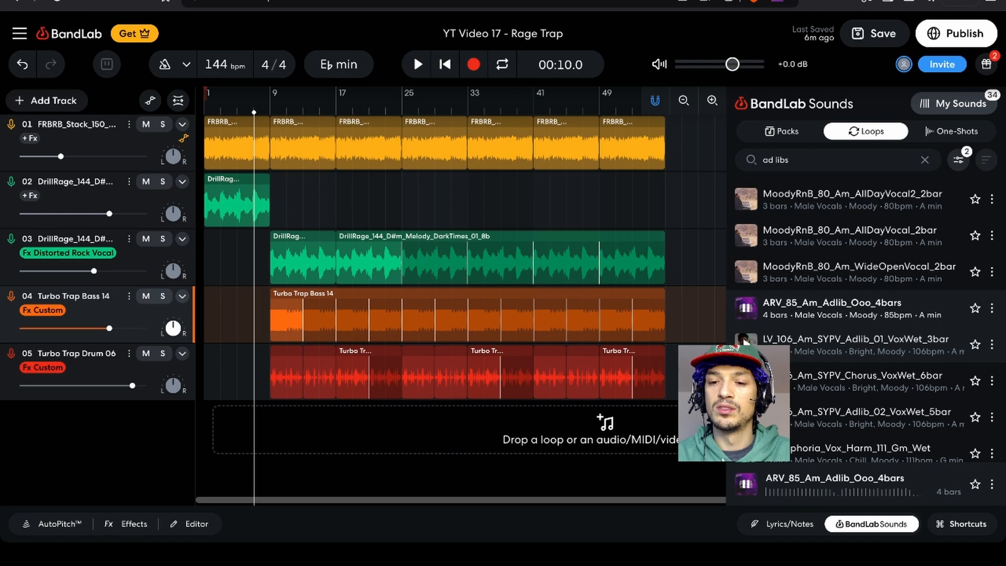
click(745, 341)
scroll(752, 332, down, 5)
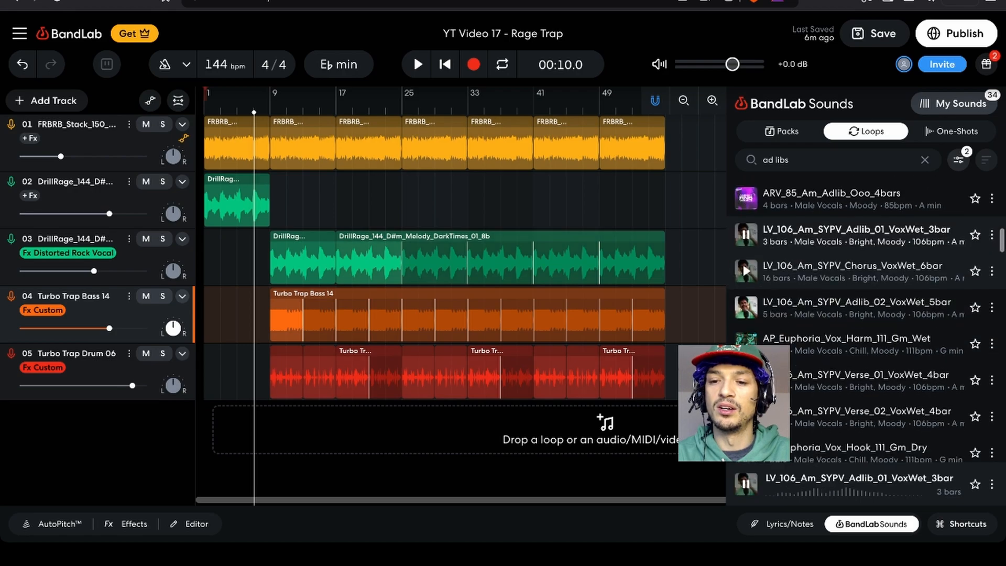
click(741, 274)
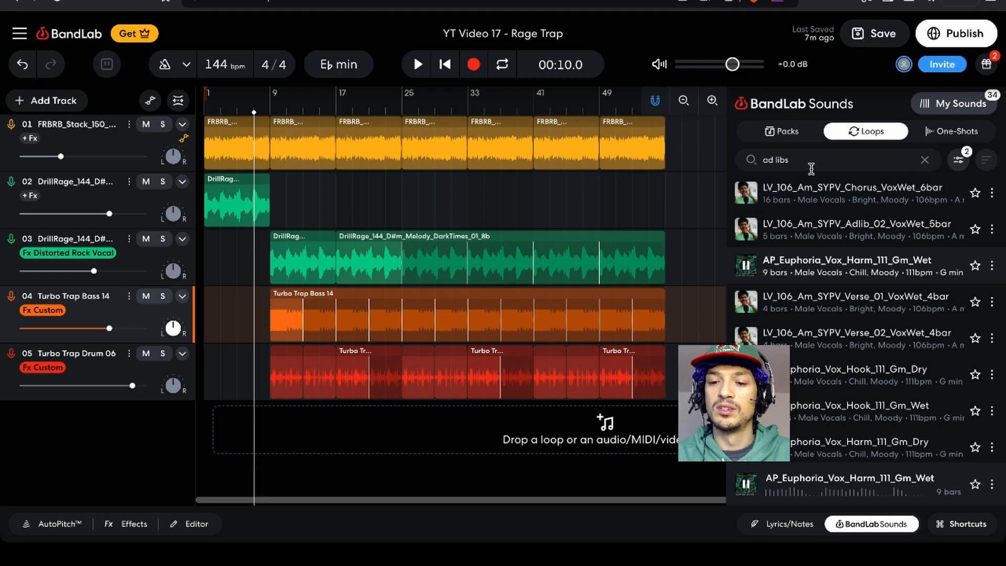
- Add the AP_Euphoria_Vox_Harm_111_Gm_Wet loop to the favourites and stop its preview
click(798, 161)
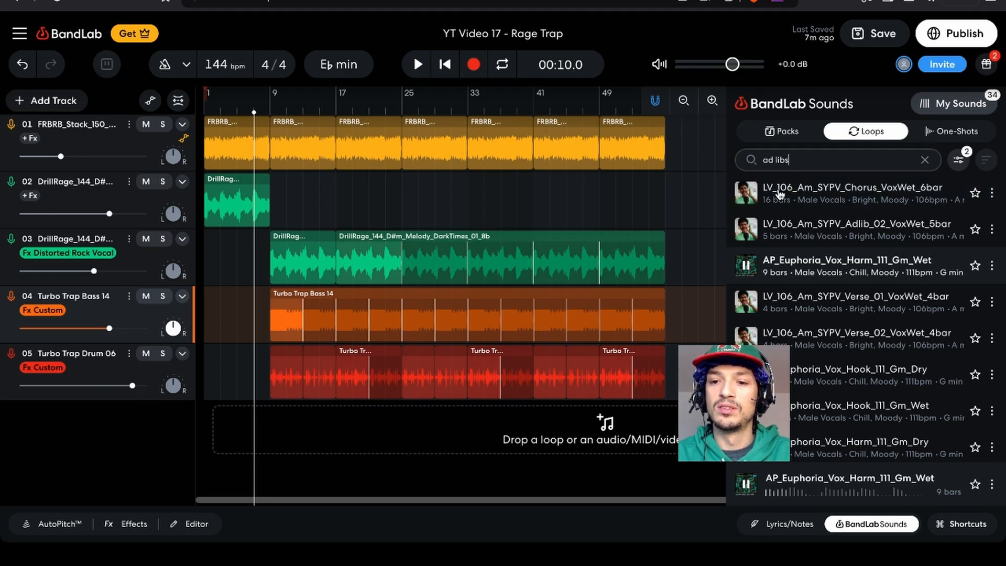
click(974, 264)
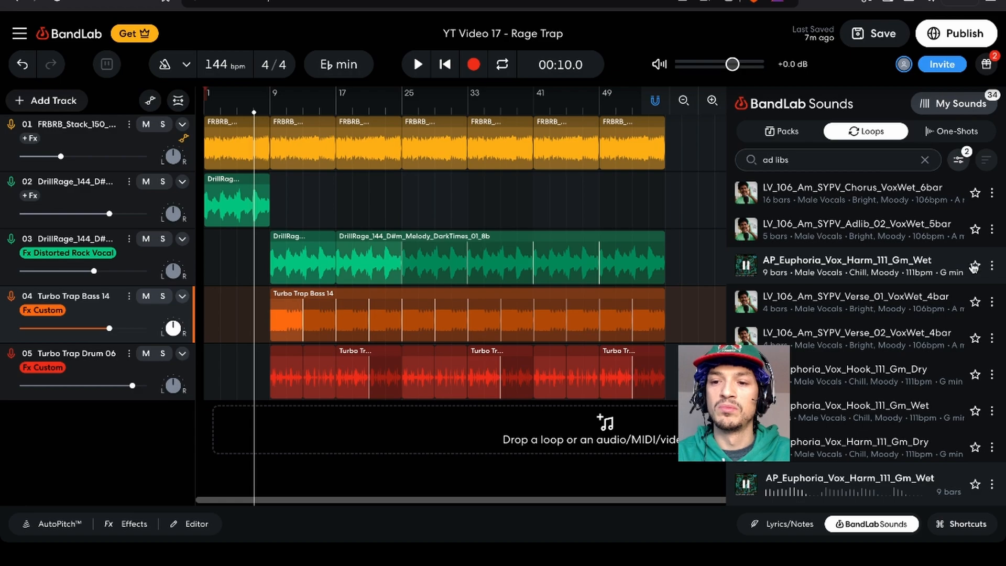
click(643, 195)
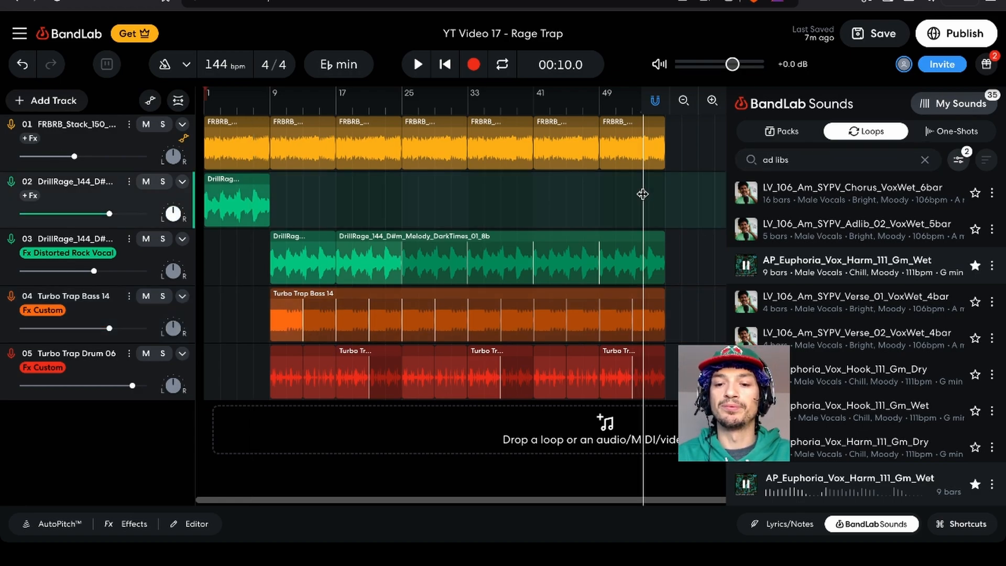
click(743, 485)
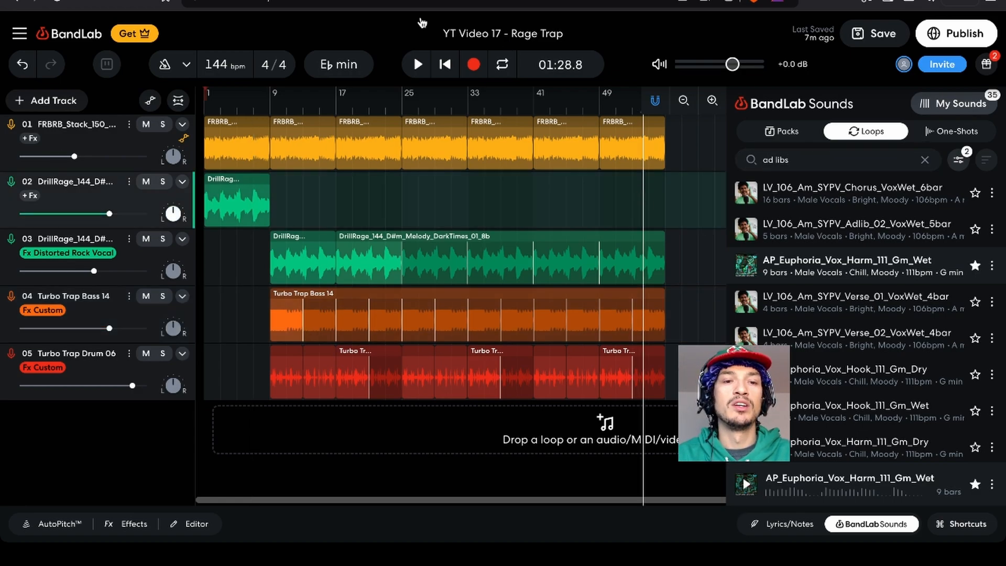
- Play from bar 9 and raise the Low, Mid and High bands of the EQ3-M effect on the Turbo Trap Drum 06 track
click(270, 112)
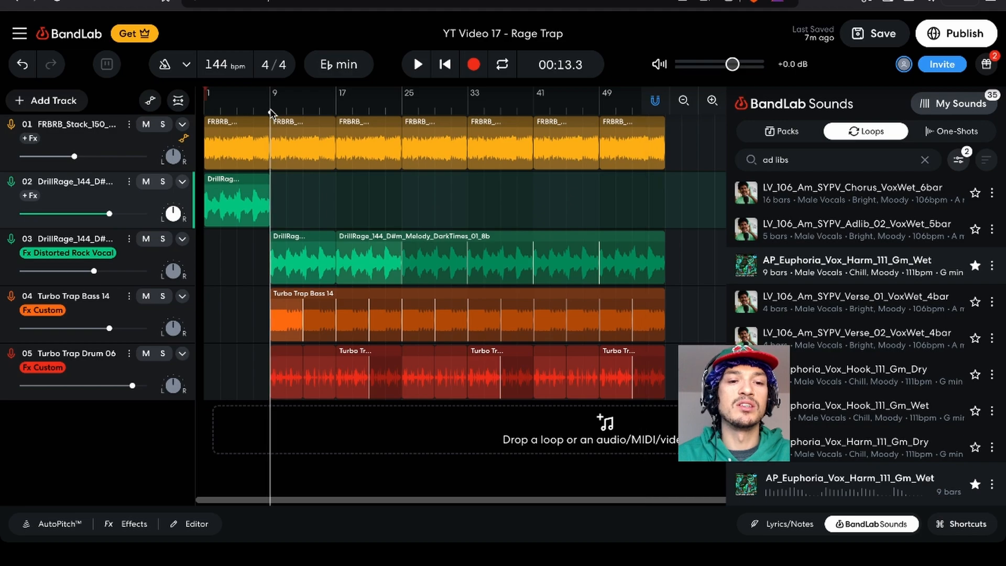
key(space)
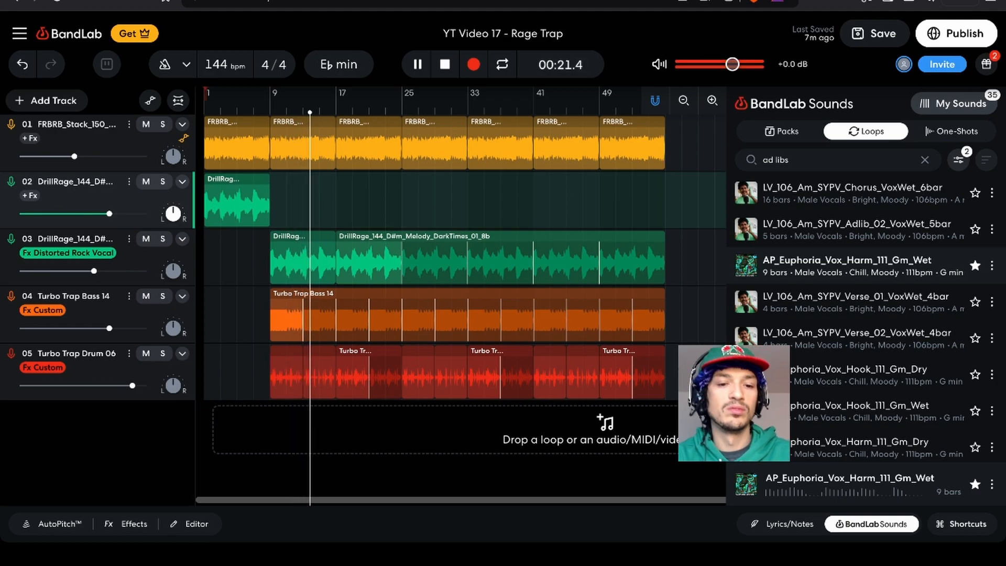
click(105, 373)
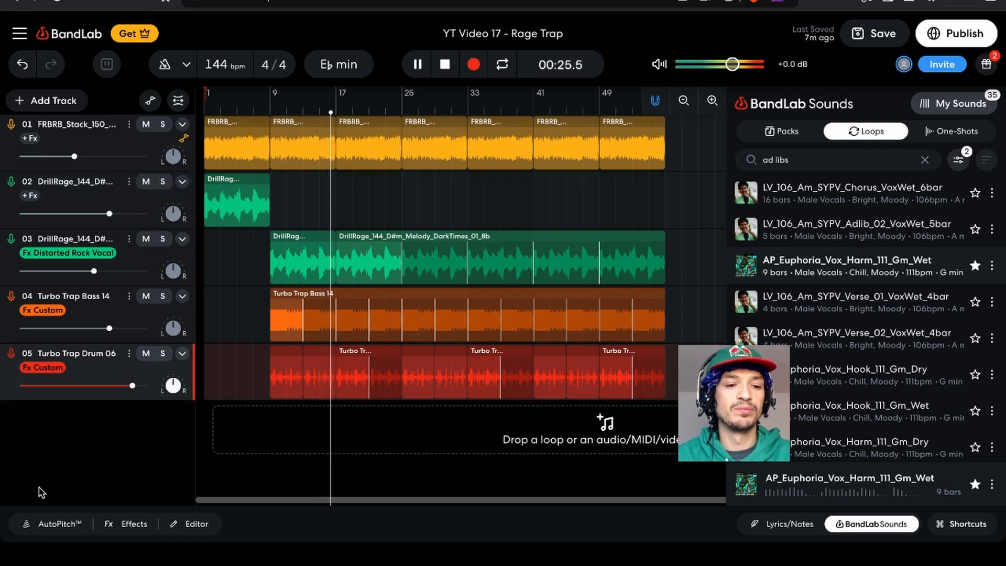
click(43, 367)
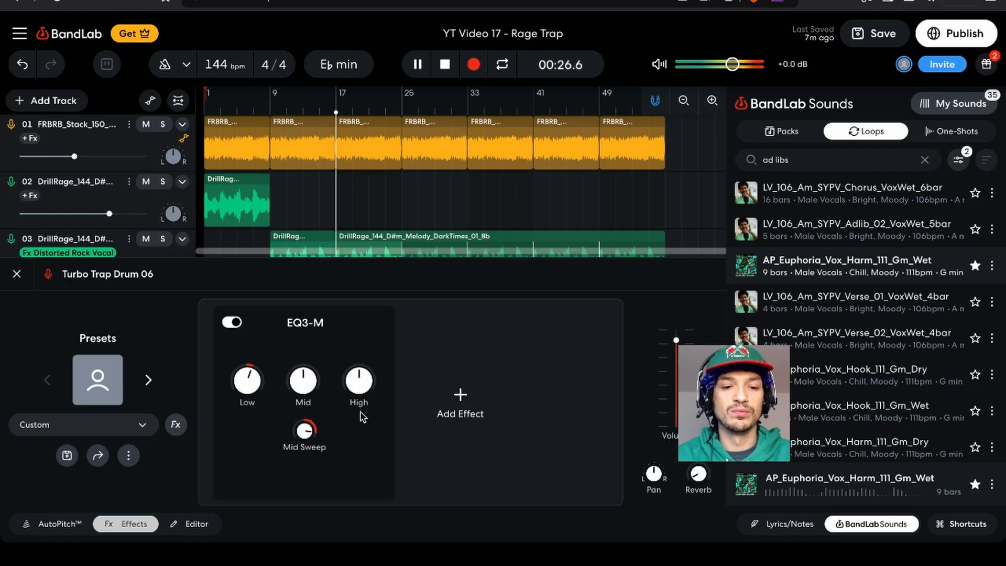
drag(304, 372, 366, 347)
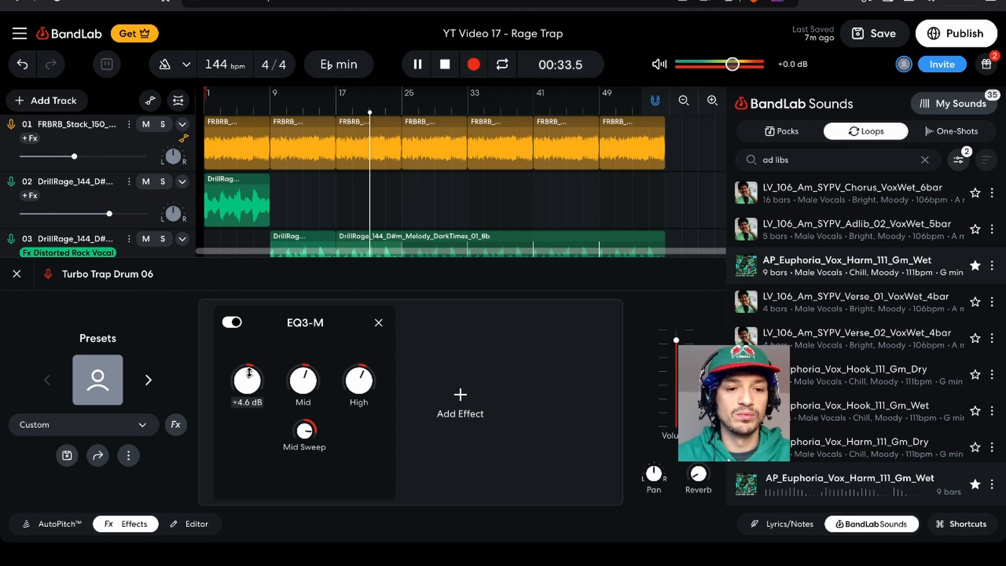
drag(250, 373, 257, 347)
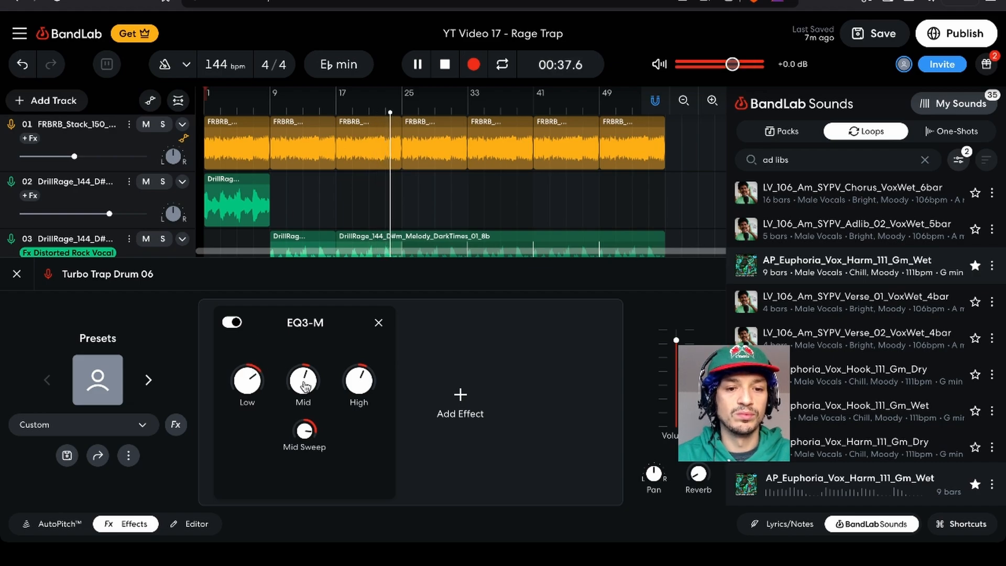
drag(304, 385, 359, 369)
- Compare the Turbo Trap Drum 06 track with and without its EQ3-M, both in the mix and soloed, leaving the effect on and the track unsoloed
click(378, 323)
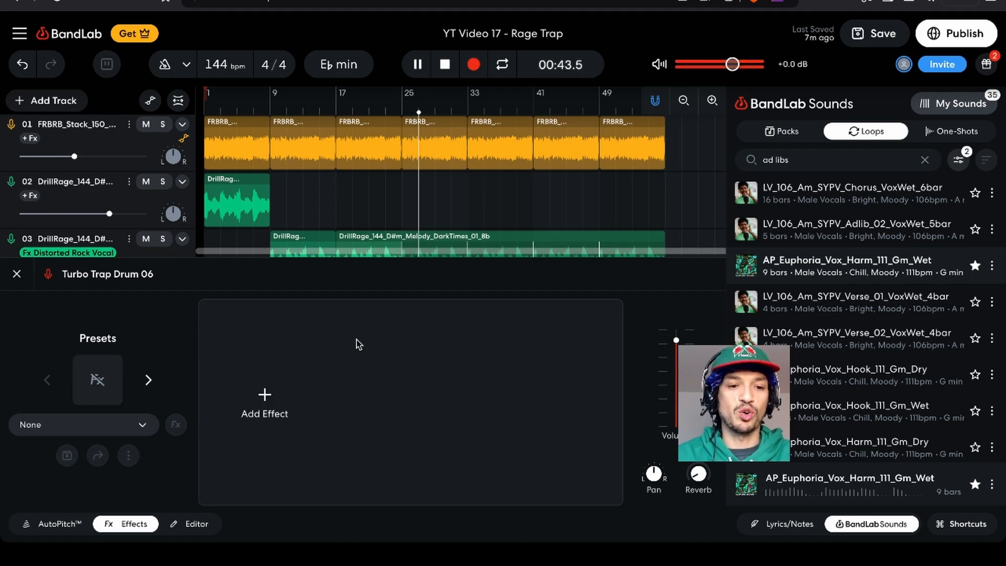
key(ctrl+z)
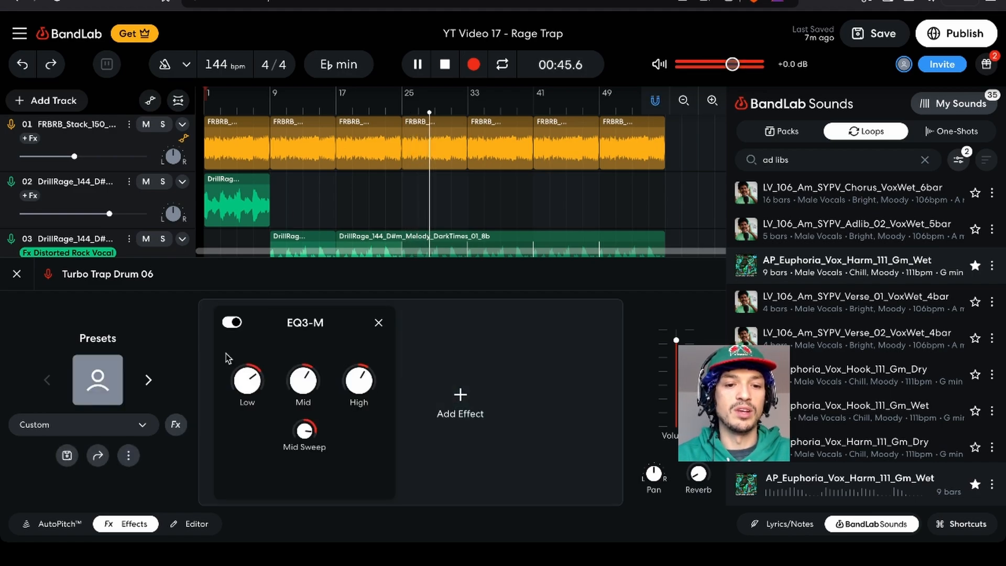
scroll(336, 232, down, 3)
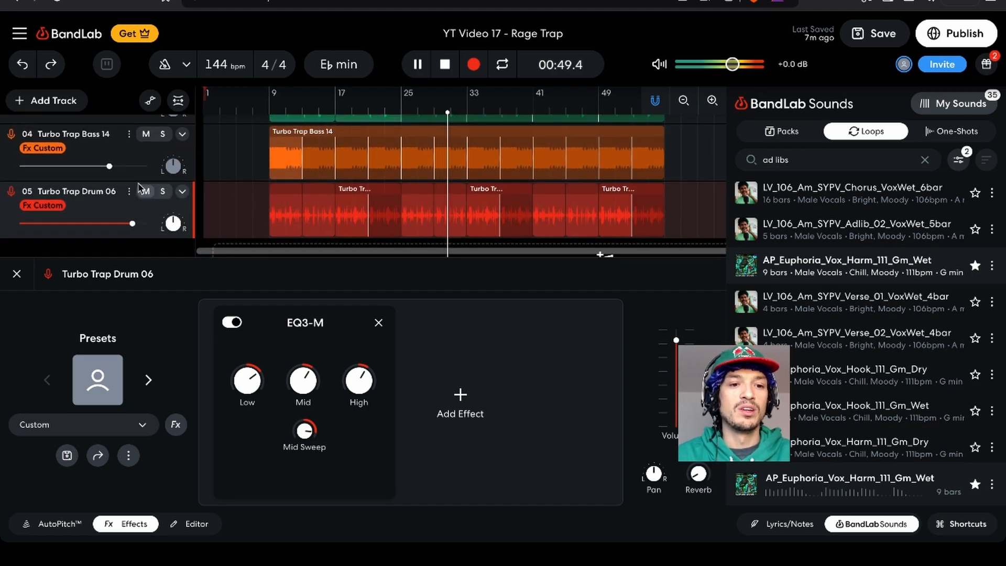
click(162, 191)
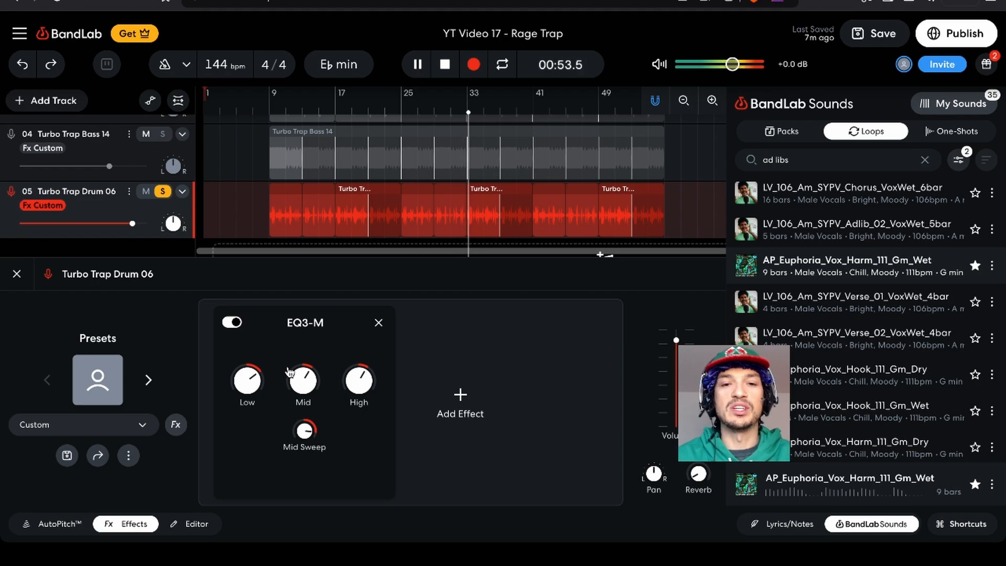
click(232, 322)
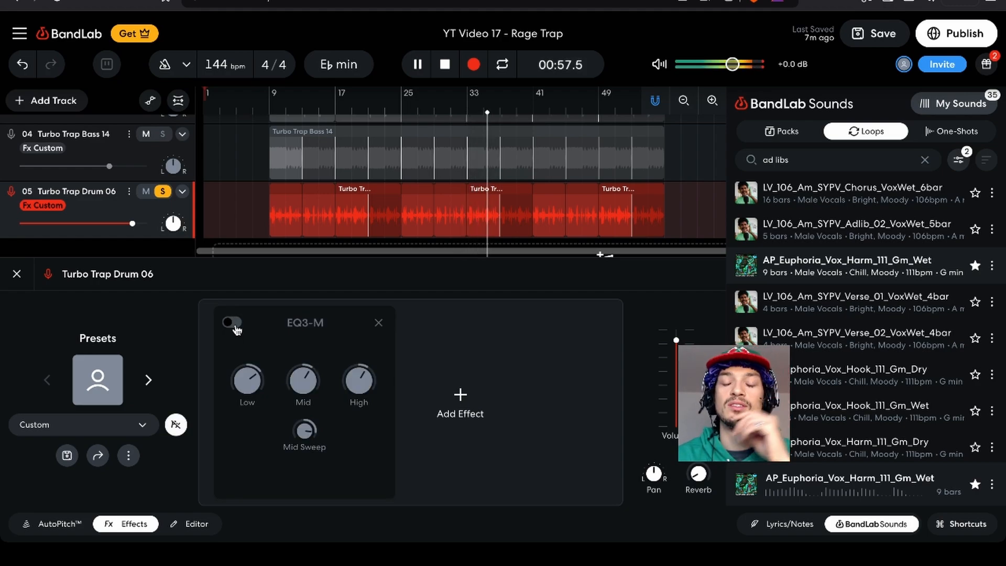
click(234, 324)
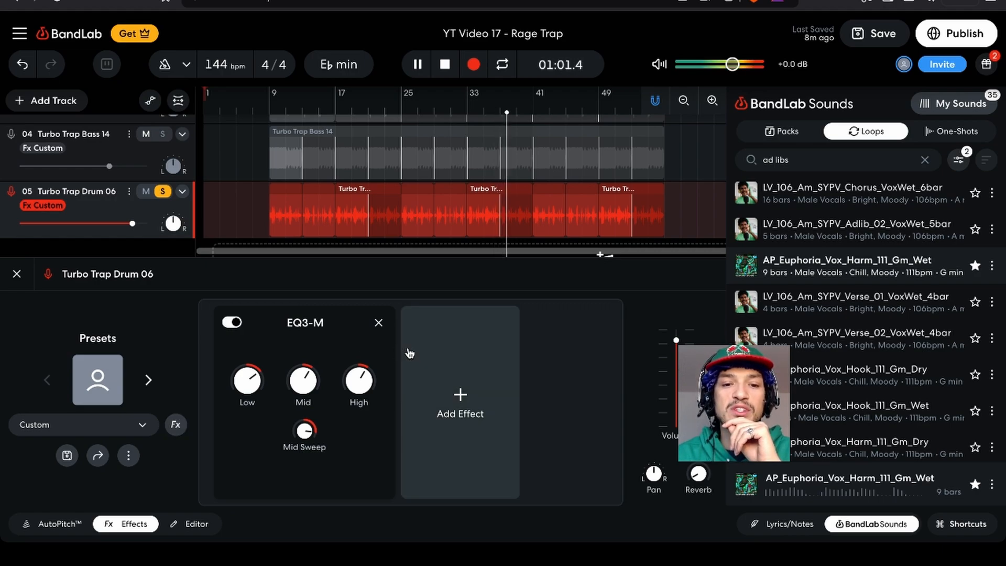
click(378, 322)
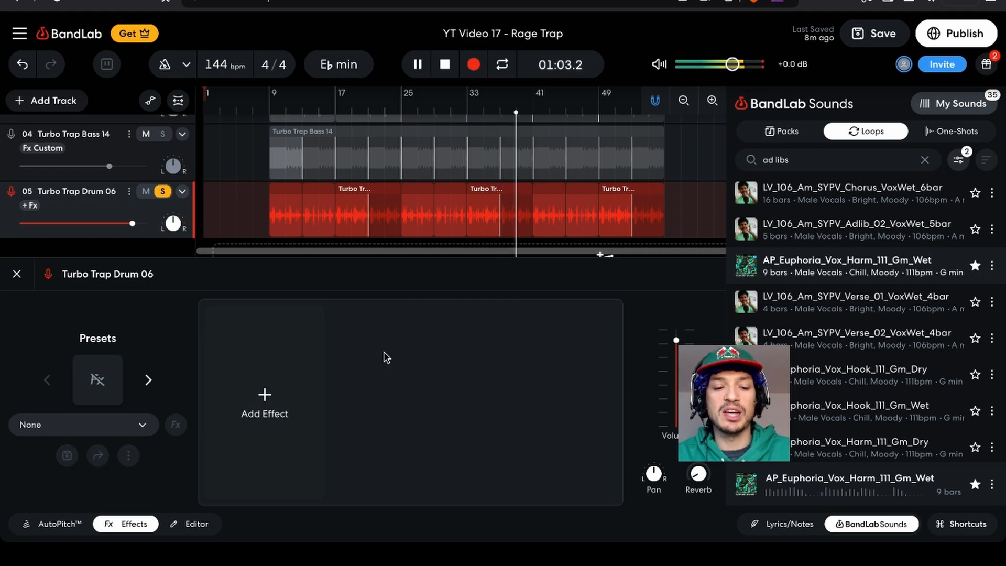
key(ctrl+z)
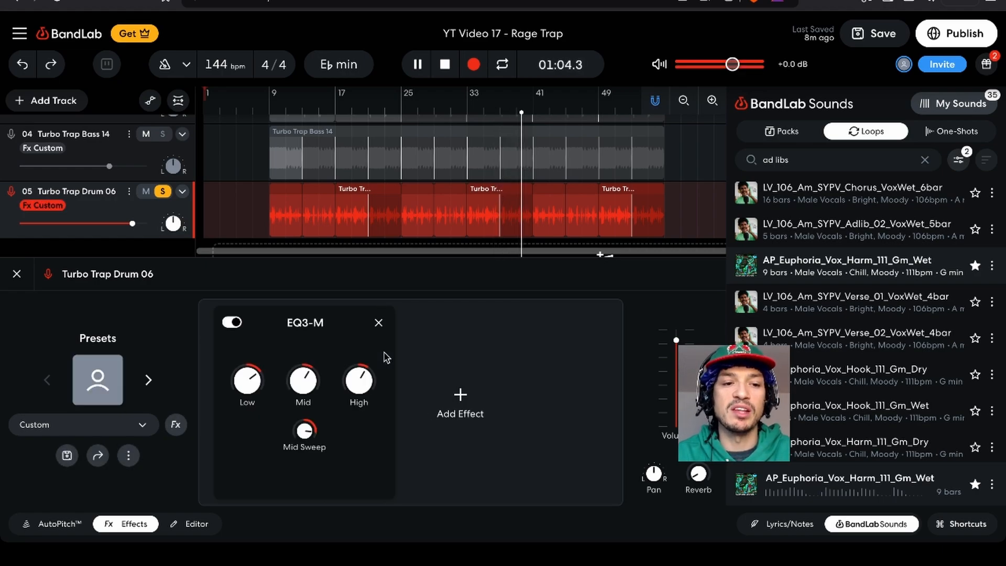
click(18, 274)
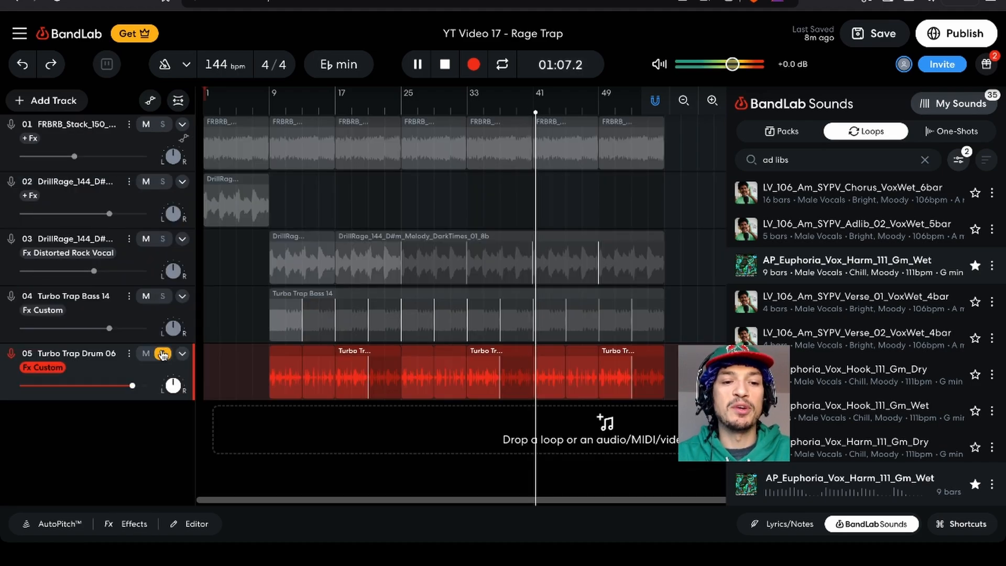
key(space)
click(162, 354)
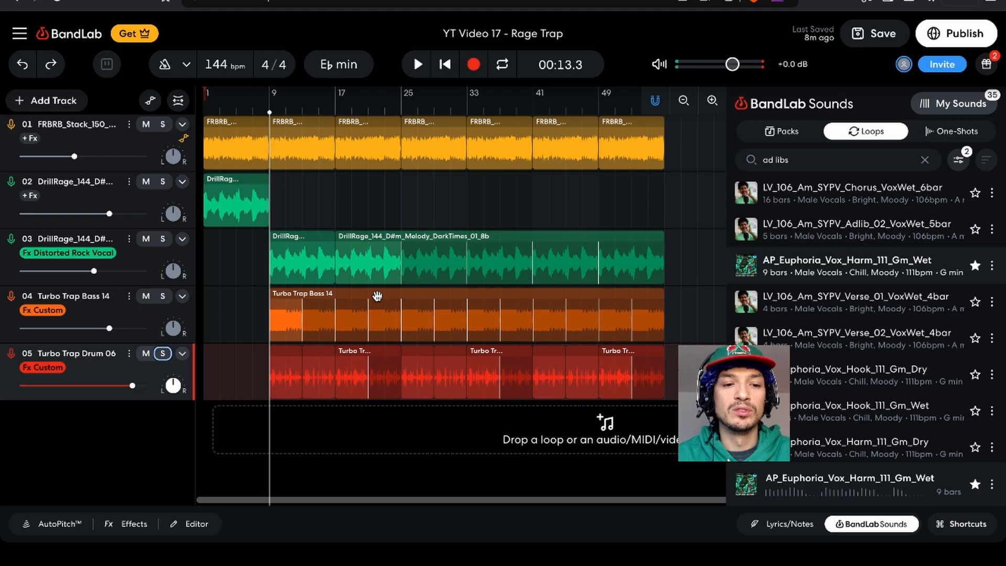
- Lower the volume of the distorted melody on track 03 while playing from bar 9, and save the project
key(space)
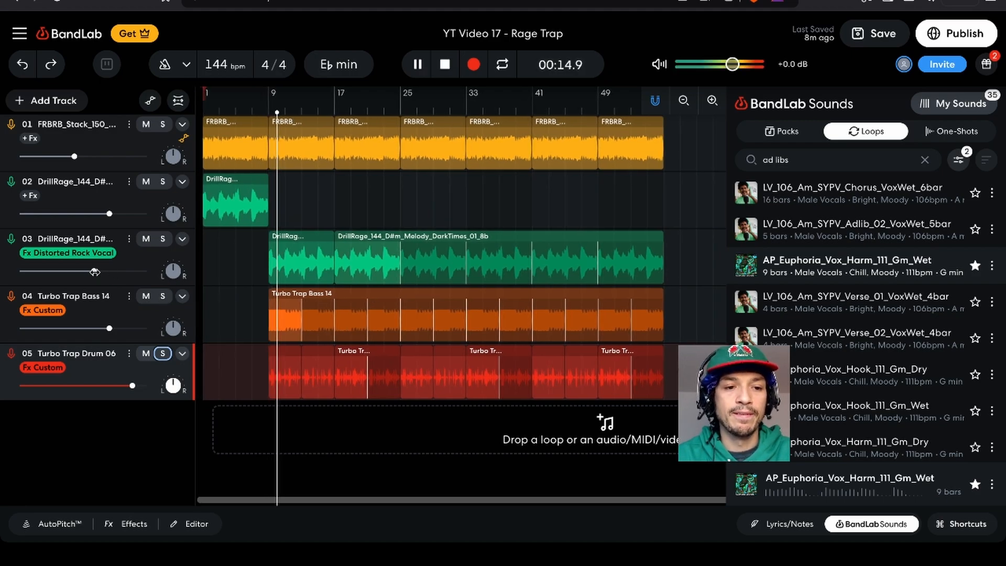
mouse_move(90, 271)
drag(90, 272, 75, 272)
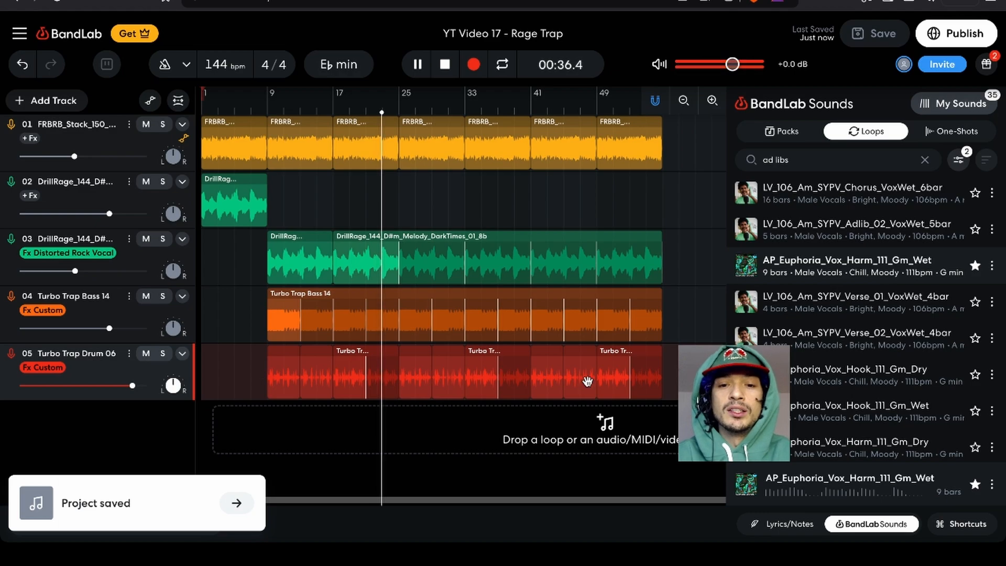
key(space)
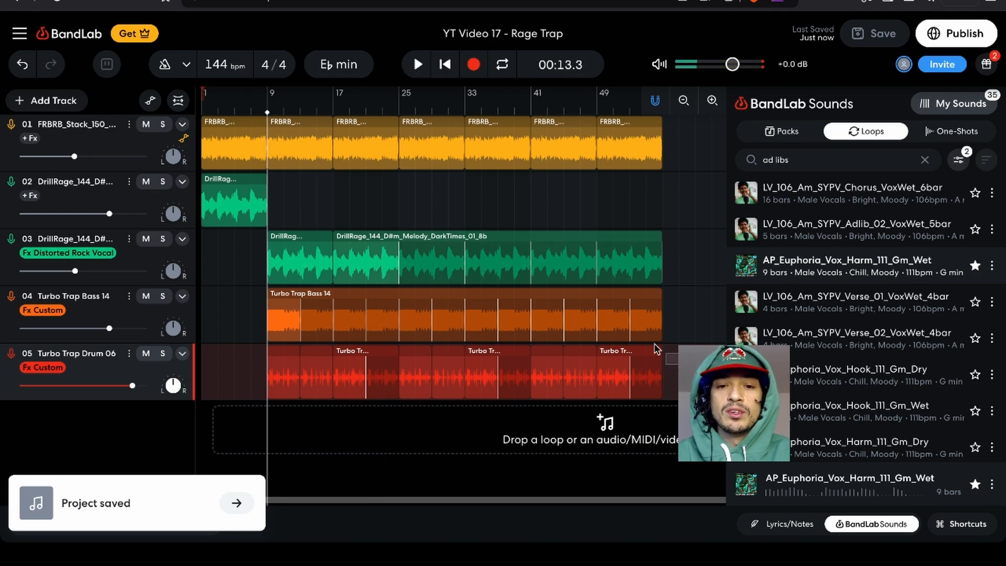
- Split the track 03 melody and Turbo Trap Bass 14 clips at bar 41, in line with the other tracks' clips
drag(690, 363, 544, 145)
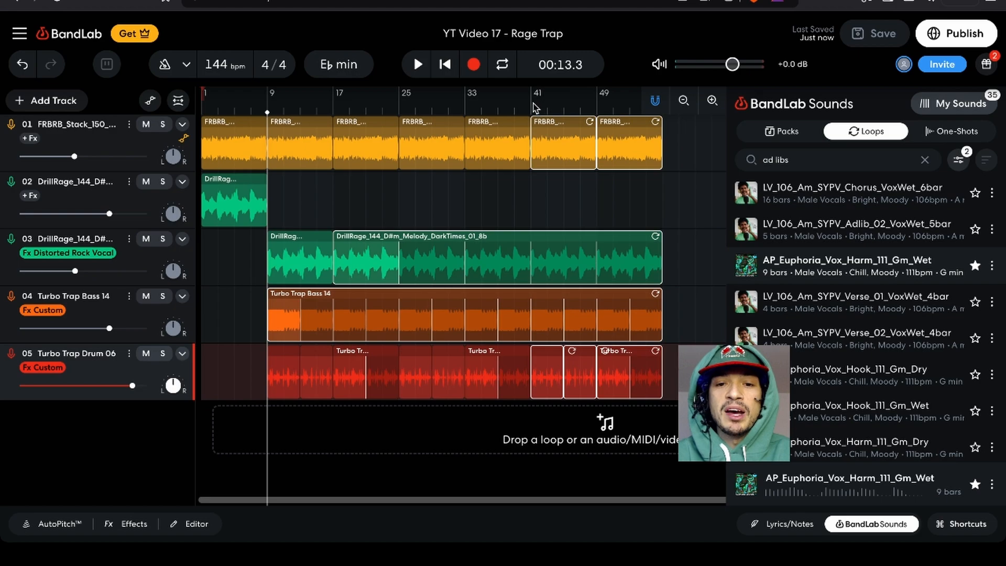
click(530, 105)
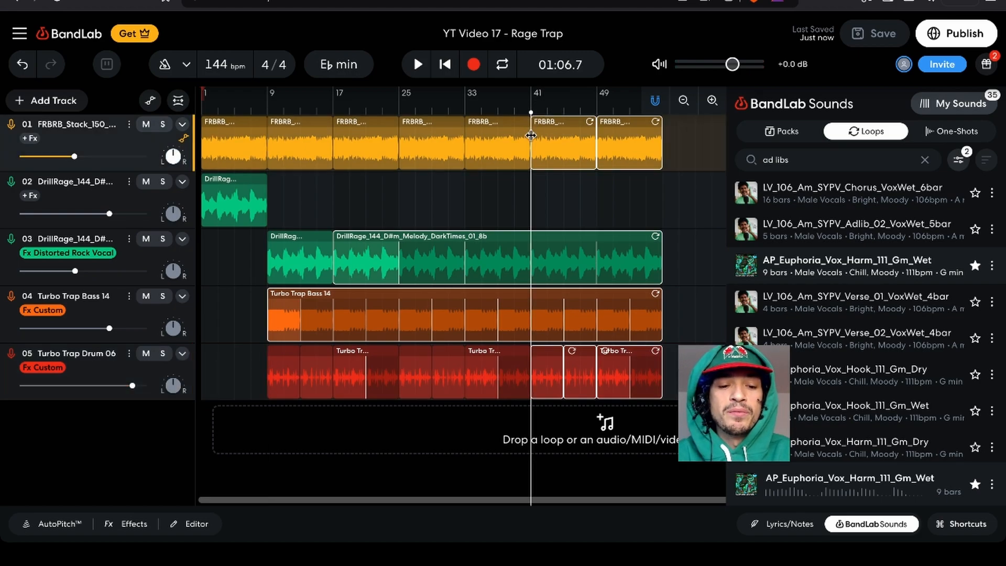
key(s)
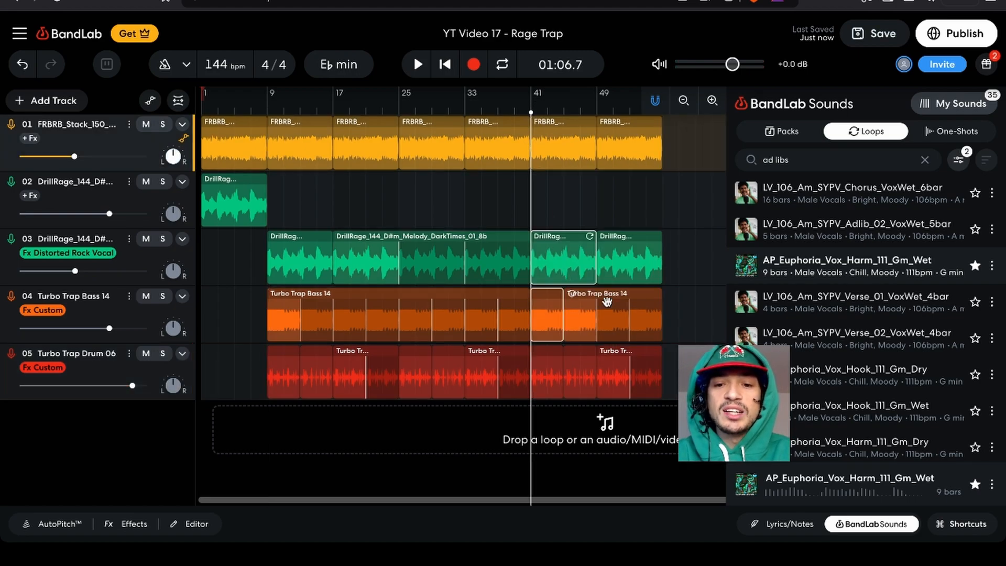
click(680, 374)
drag(613, 107, 572, 211)
drag(518, 228, 503, 231)
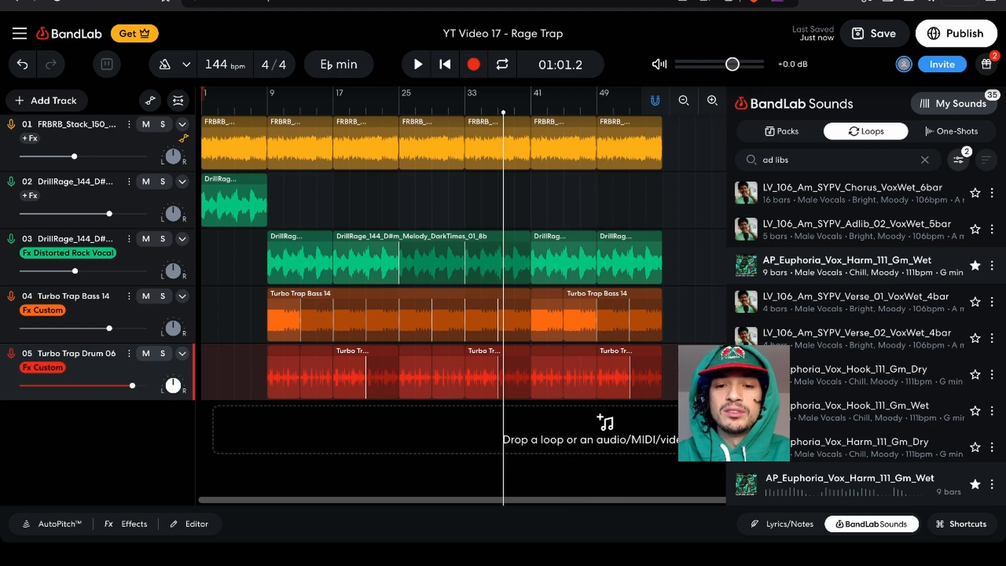
- Copy all clips on tracks 01, 03, 04 and 05 between bars 41 and 57, and paste them at bar 57
drag(682, 369, 547, 116)
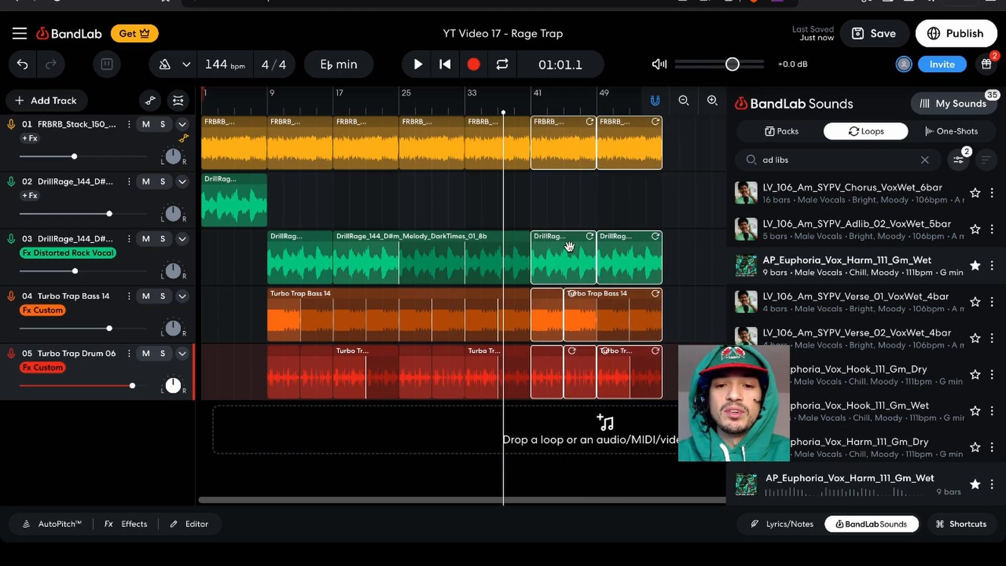
key(super+c)
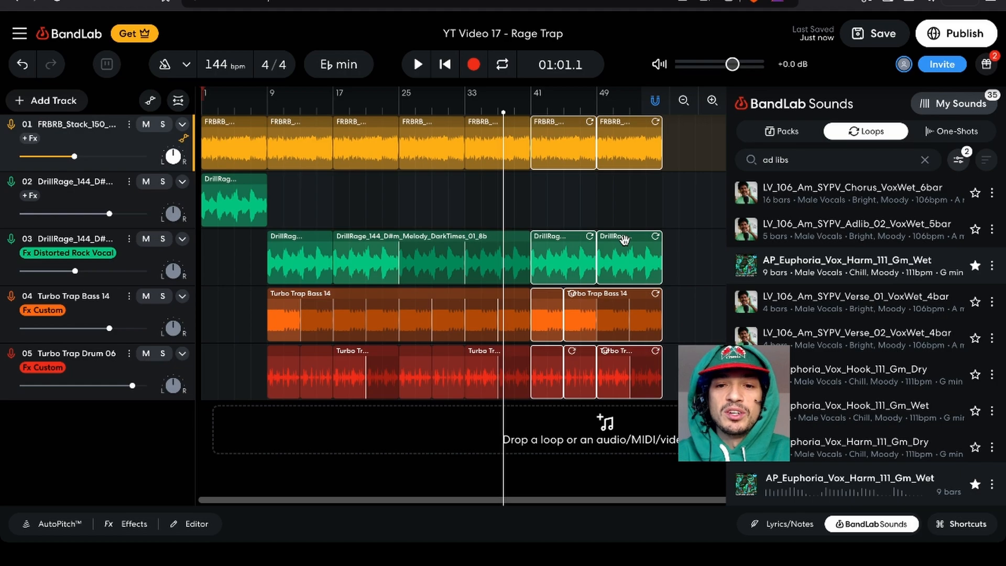
scroll(608, 221, right, 3)
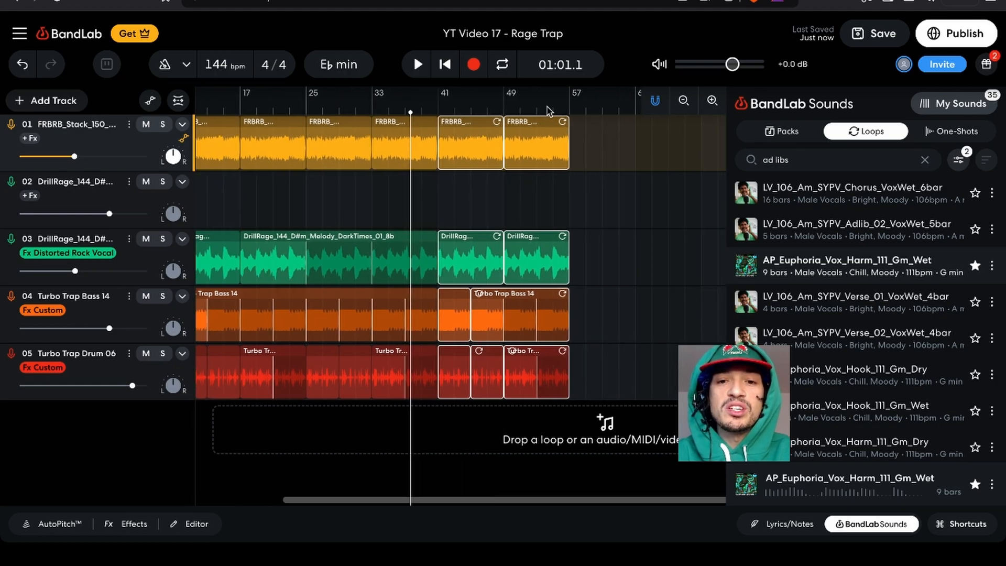
click(568, 112)
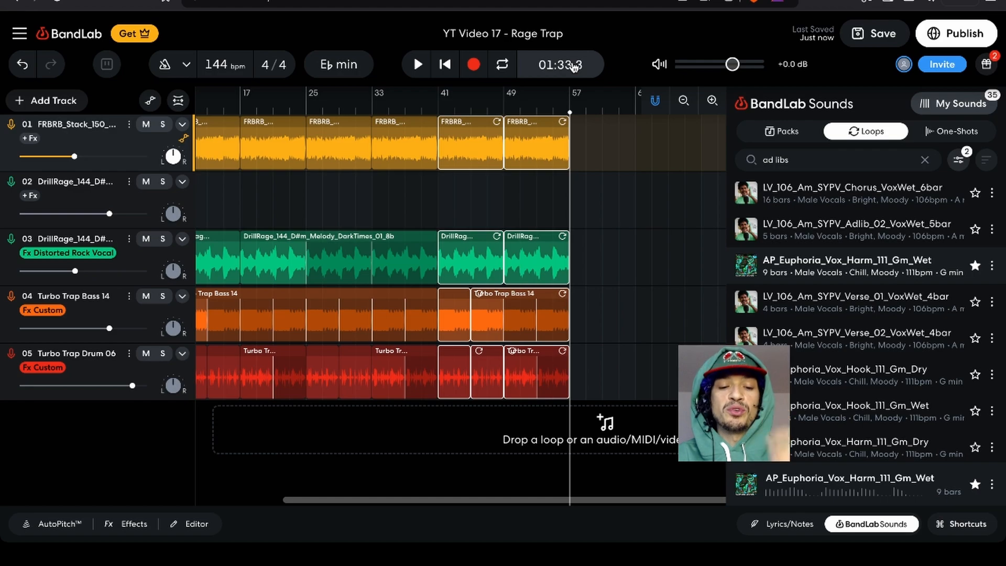
key(ctrl+d)
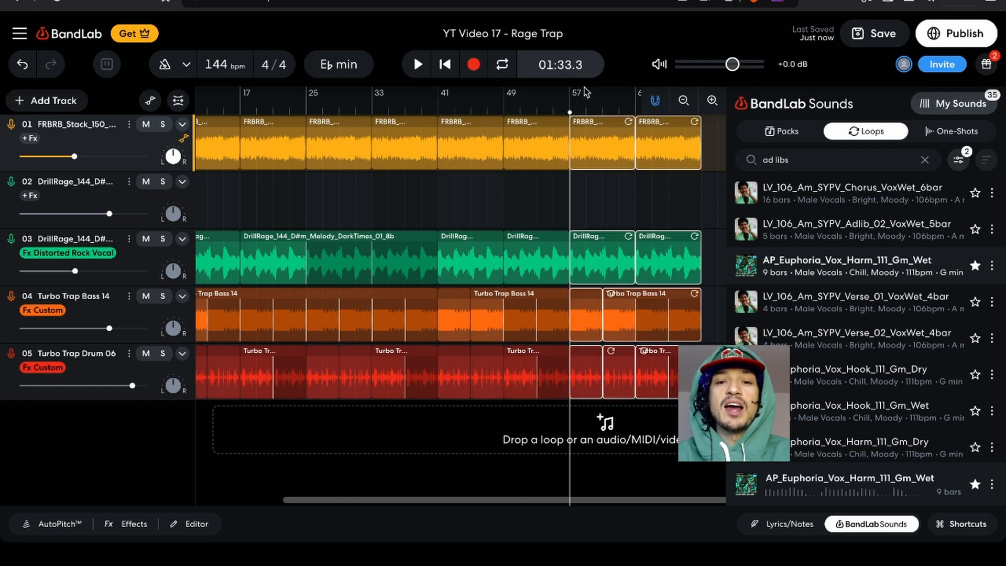
- Extend the arrangement by placing further copies of the same 16-bar section at bars 73 and 89
scroll(595, 207, right, 5)
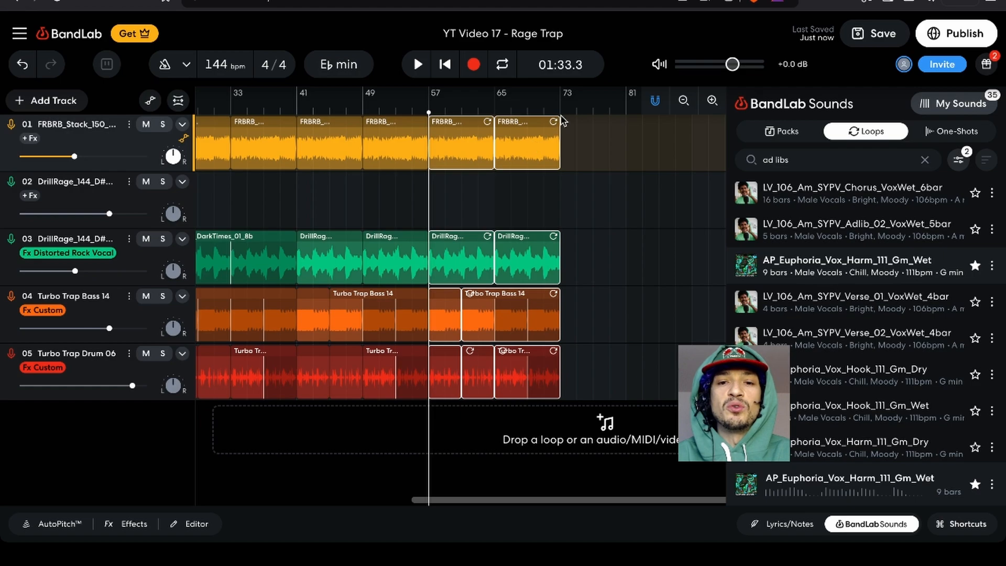
click(561, 108)
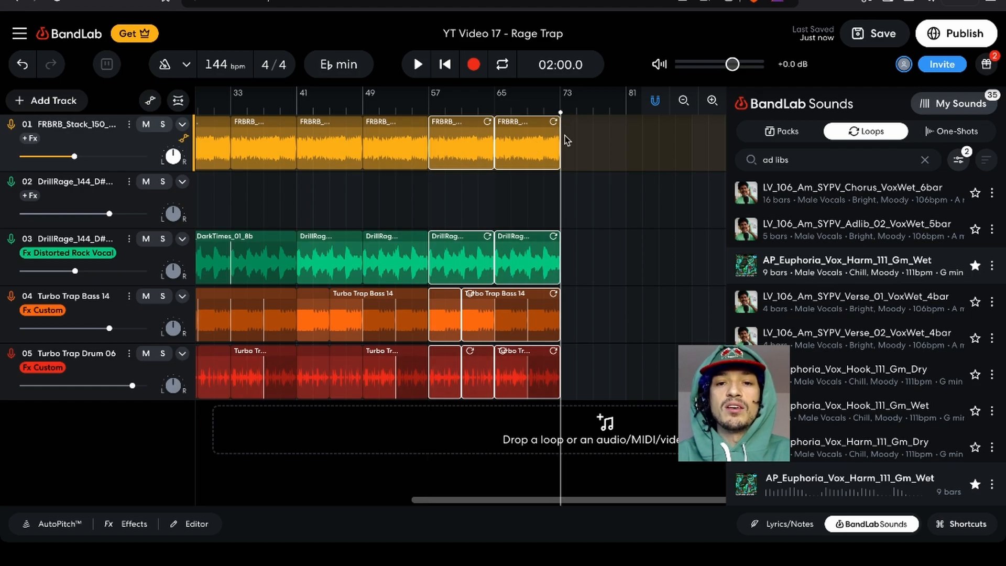
key(ctrl+d)
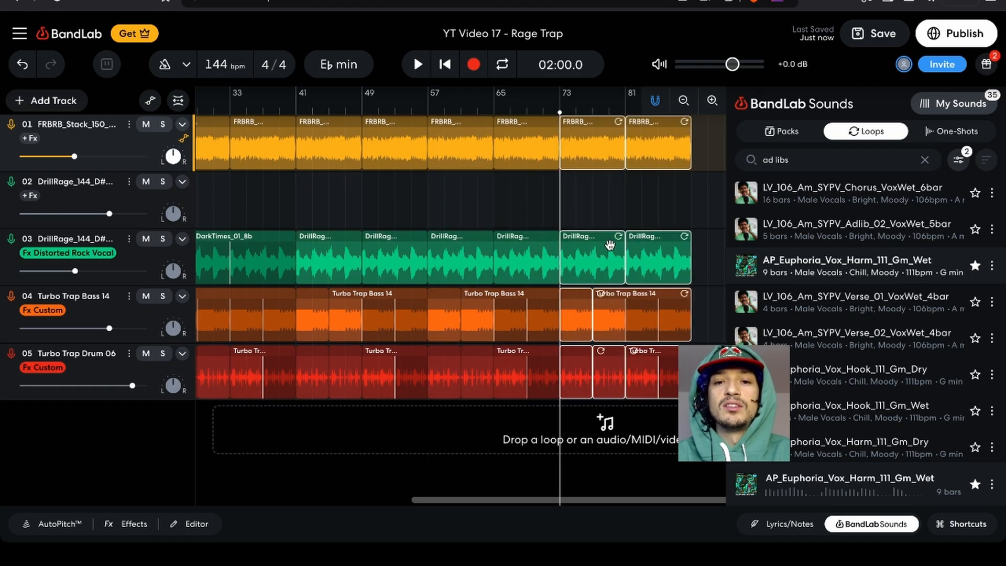
scroll(591, 201, right, 5)
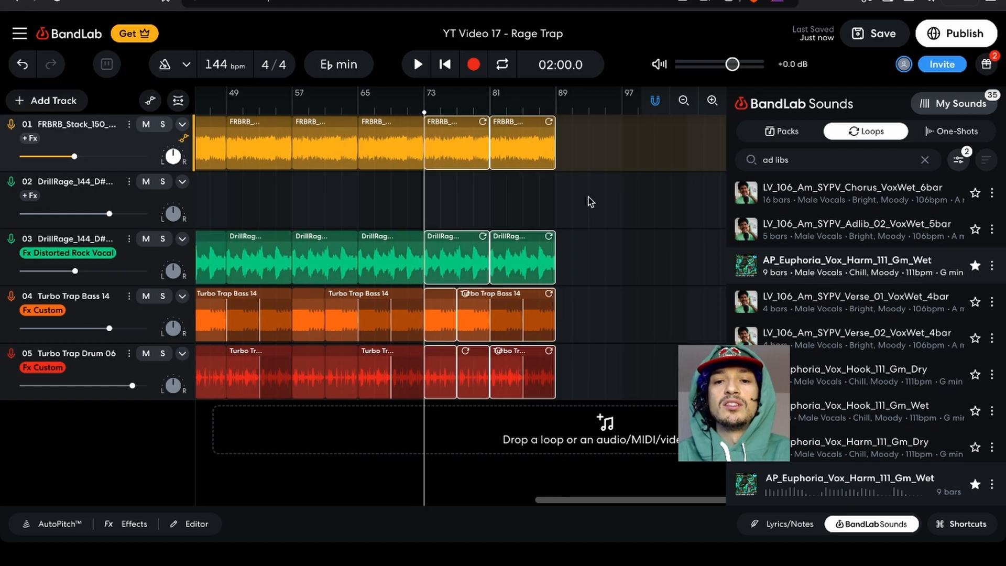
click(550, 110)
click(556, 112)
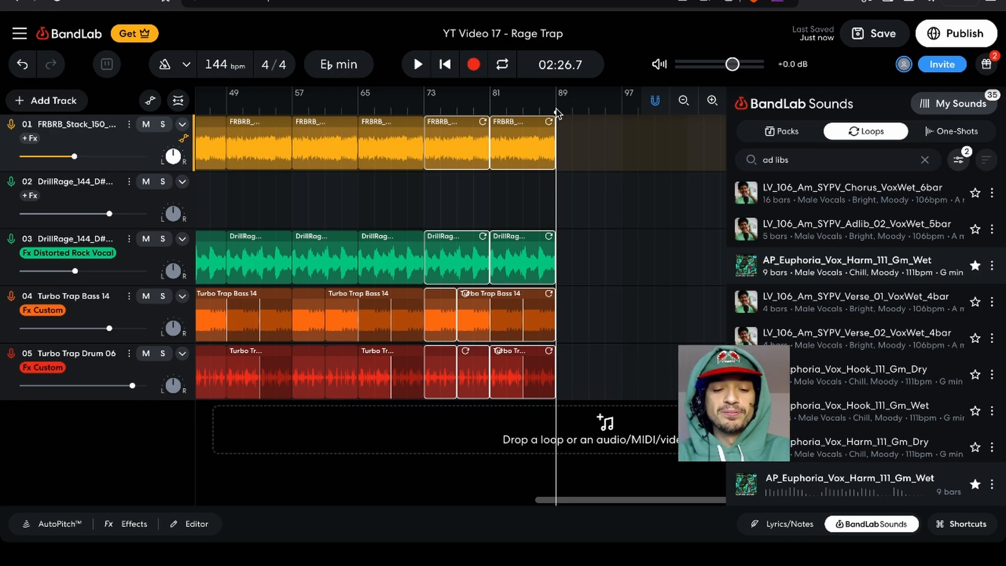
key(ctrl+d)
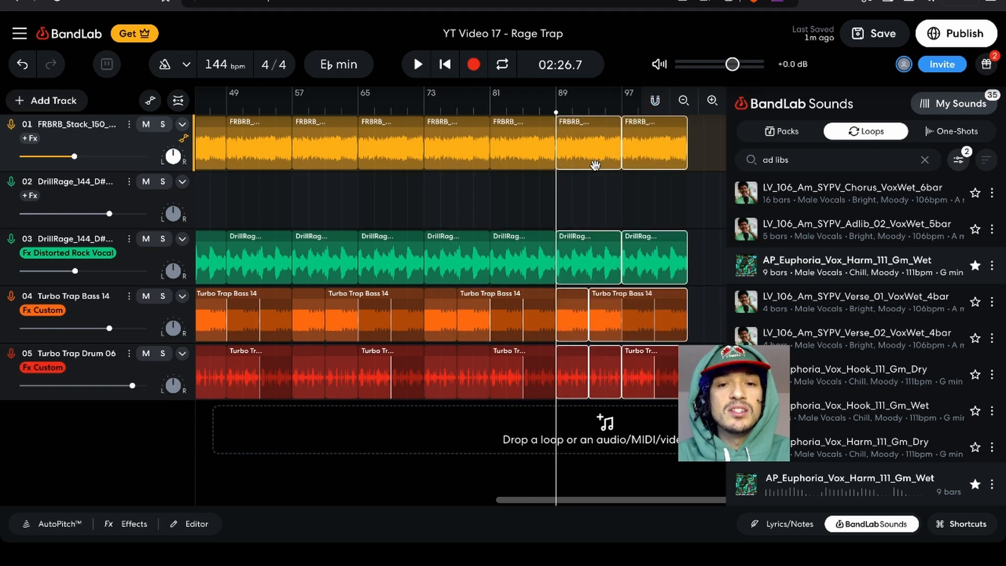
scroll(595, 166, right, 3)
scroll(595, 166, right, 1)
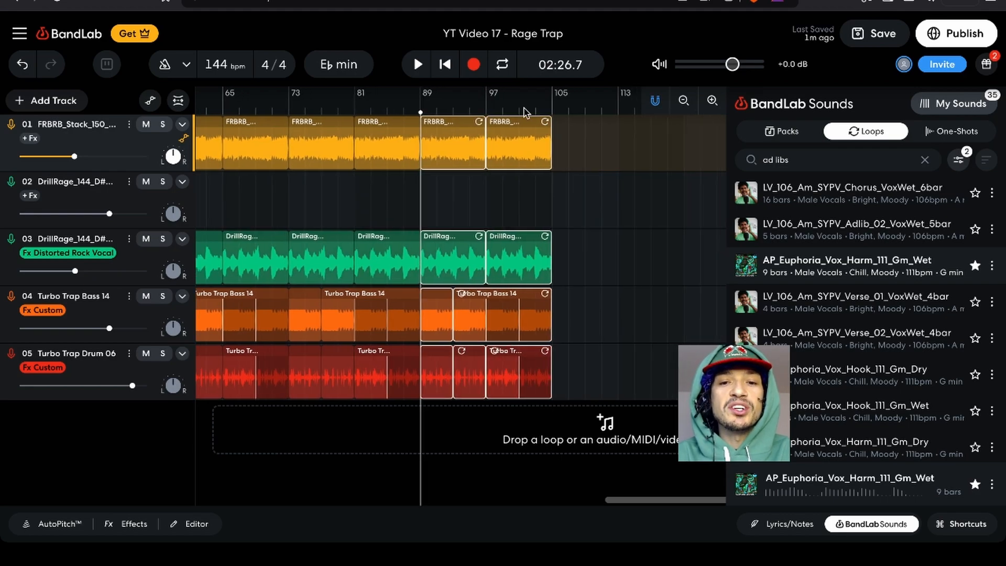
- Paste further copies of the 16-bar section on tracks 01, 03, 04 and 05 at bars 105, 121 and 137
click(553, 110)
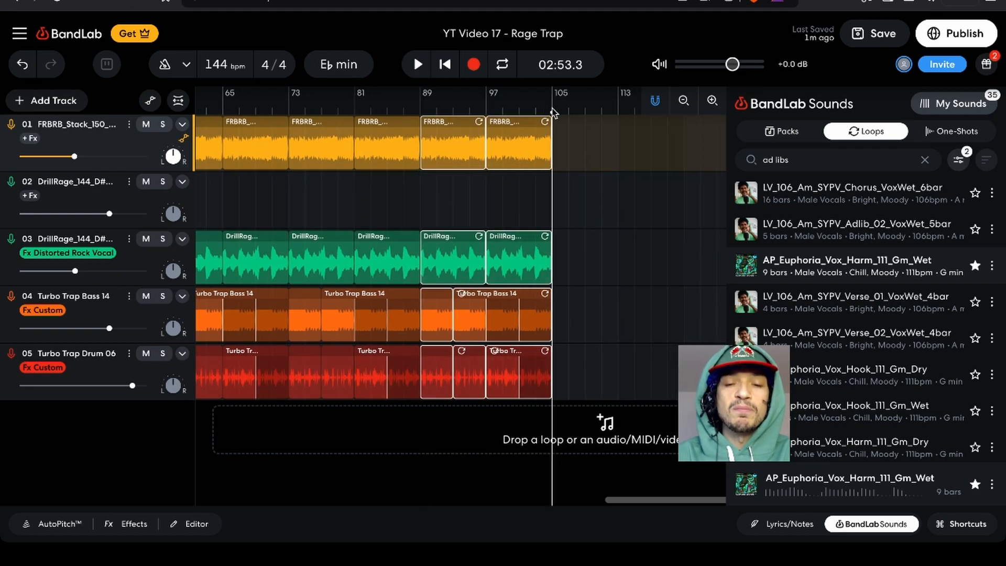
key(ctrl+d)
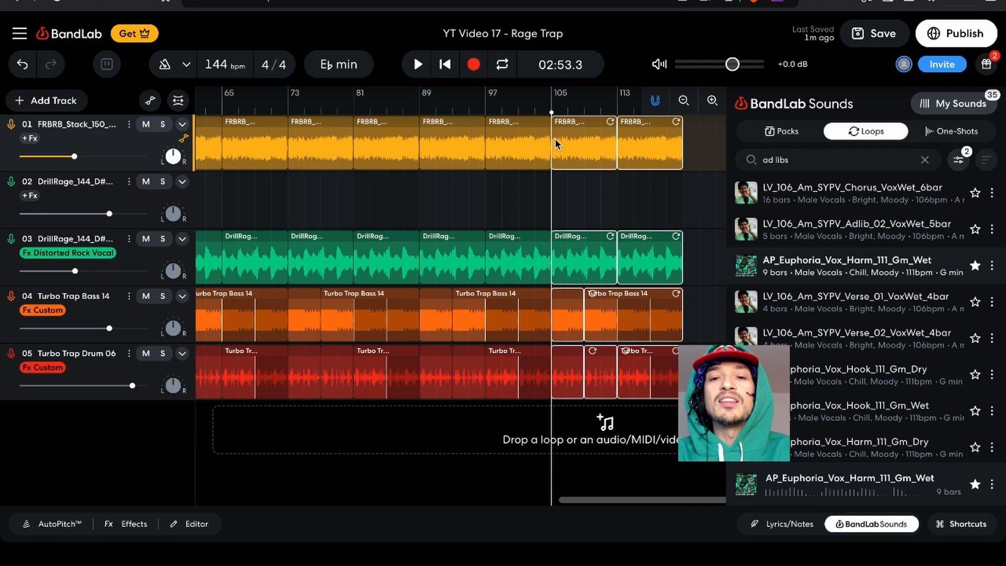
scroll(587, 150, right, 5)
click(543, 111)
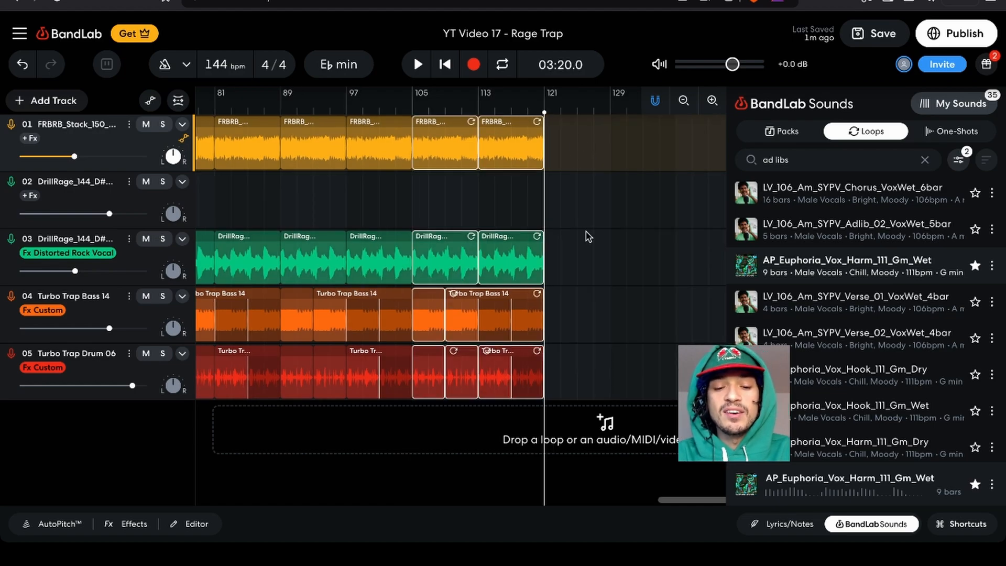
key(ctrl+d)
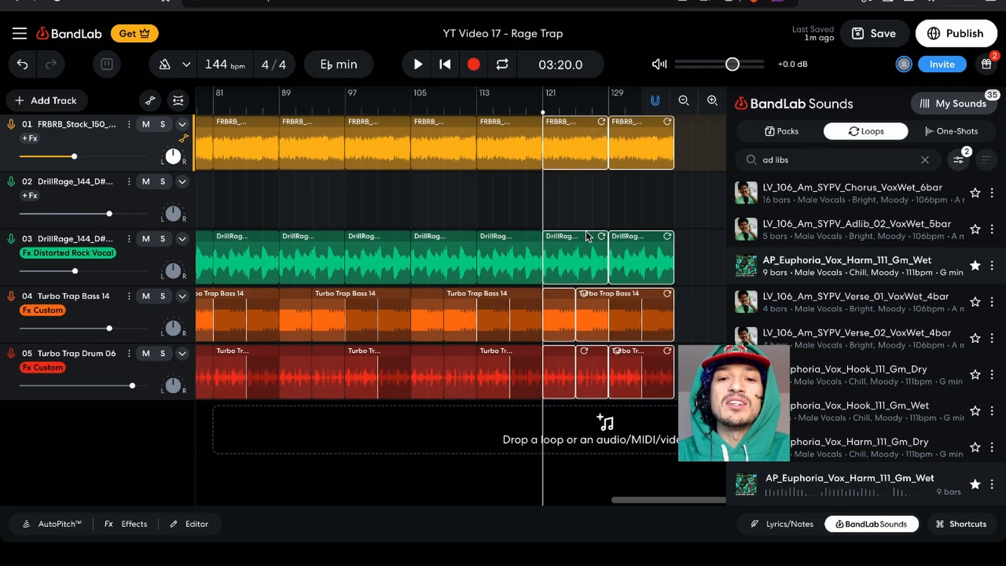
scroll(627, 152, right, 6)
click(493, 108)
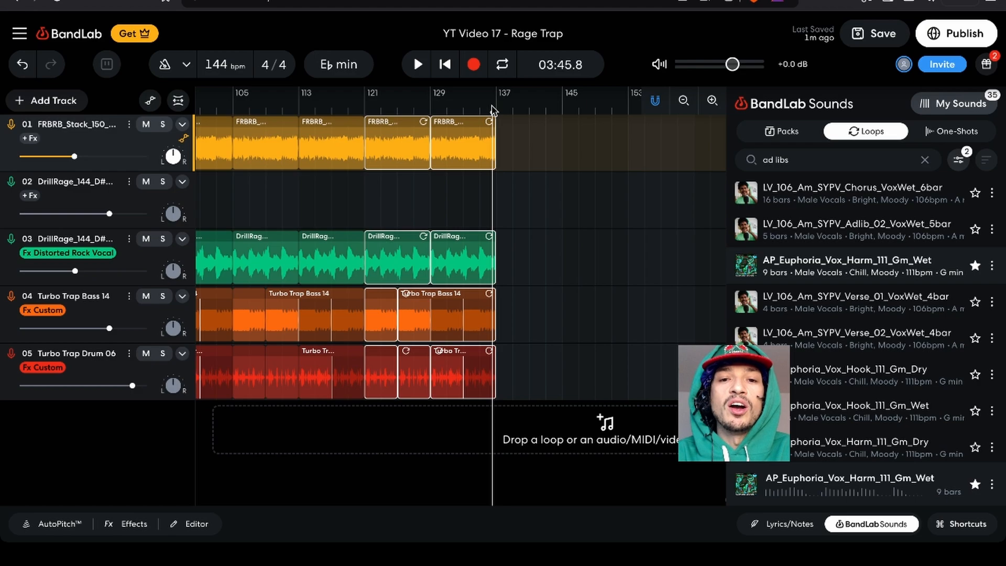
drag(492, 109, 497, 110)
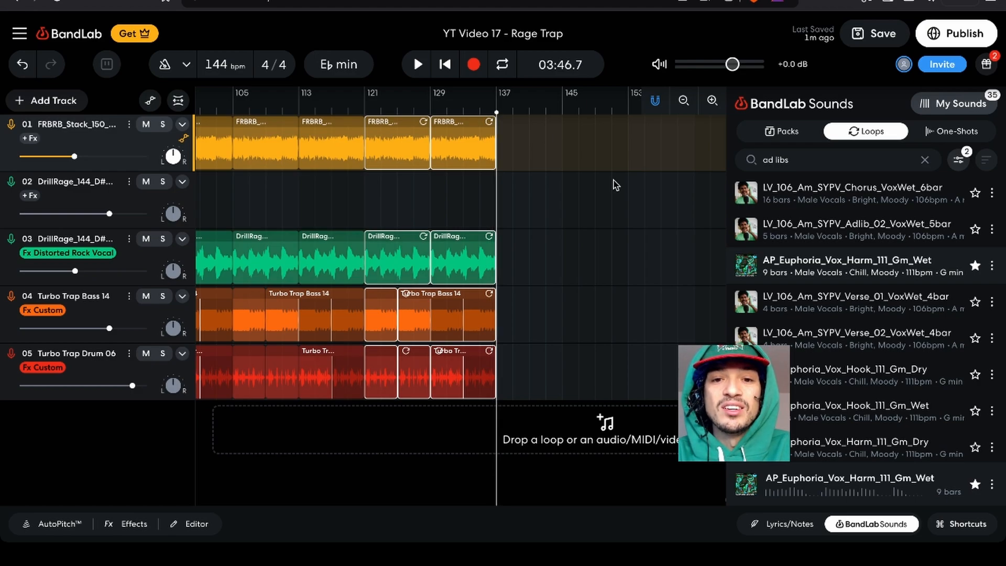
key(ctrl+d)
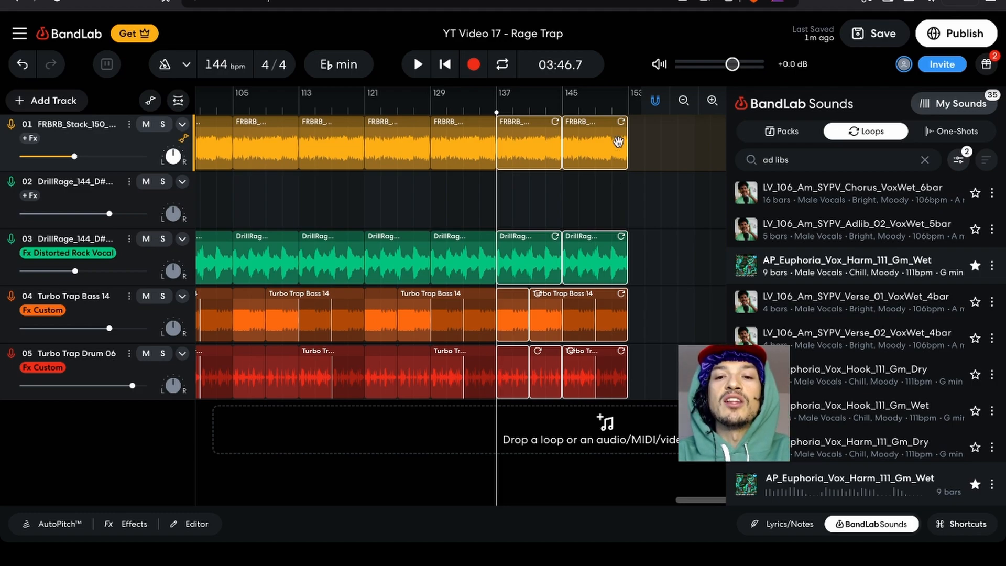
- Place two more copies of the 16-bar section at bars 153 and 169, extending the arrangement to bar 185
click(627, 110)
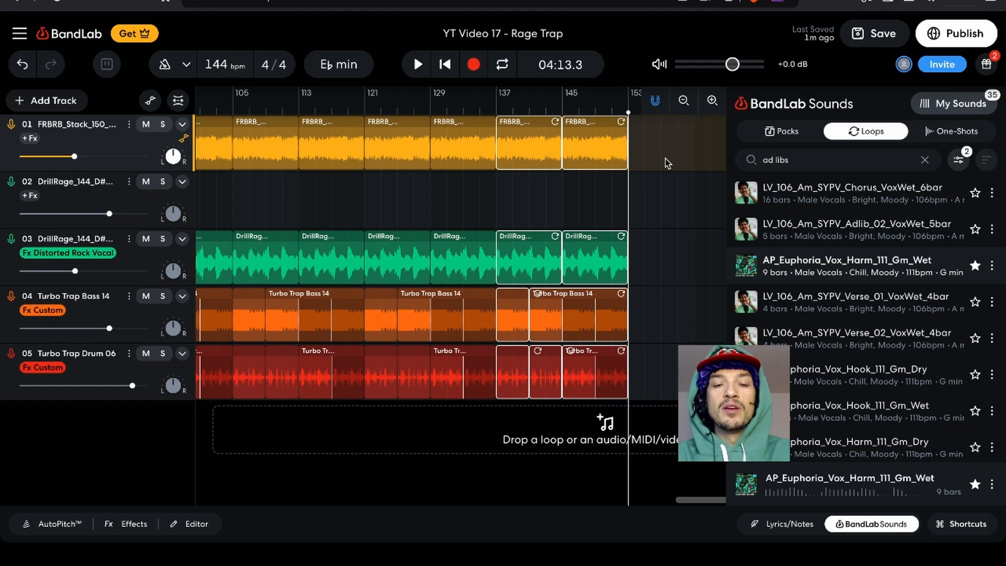
key(ctrl+d)
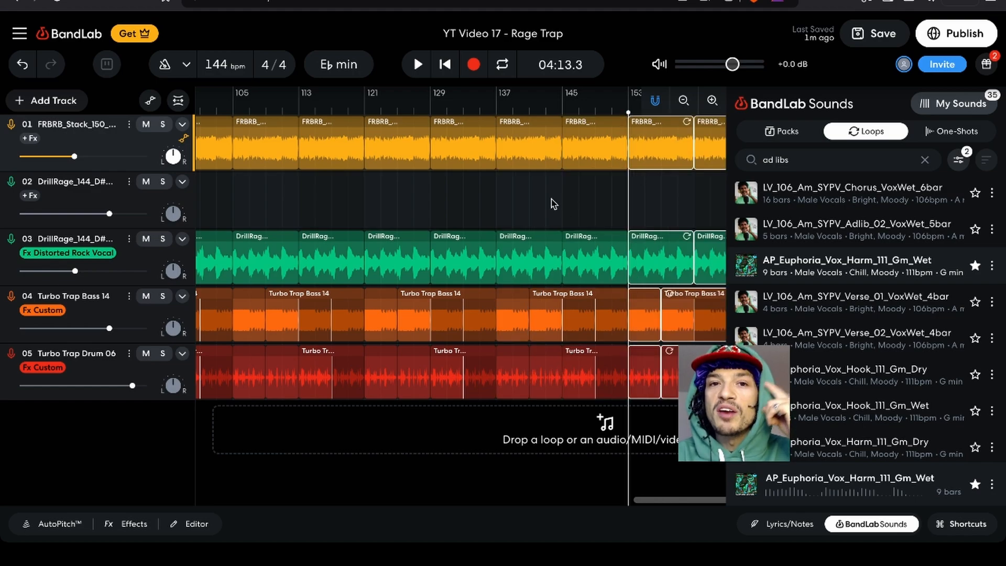
scroll(553, 203, right, 5)
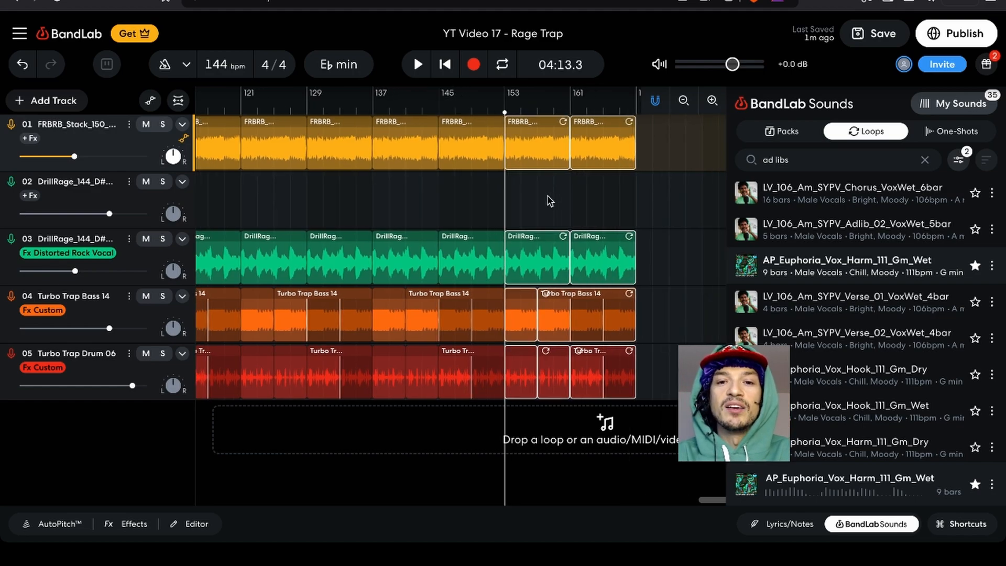
scroll(549, 201, right, 4)
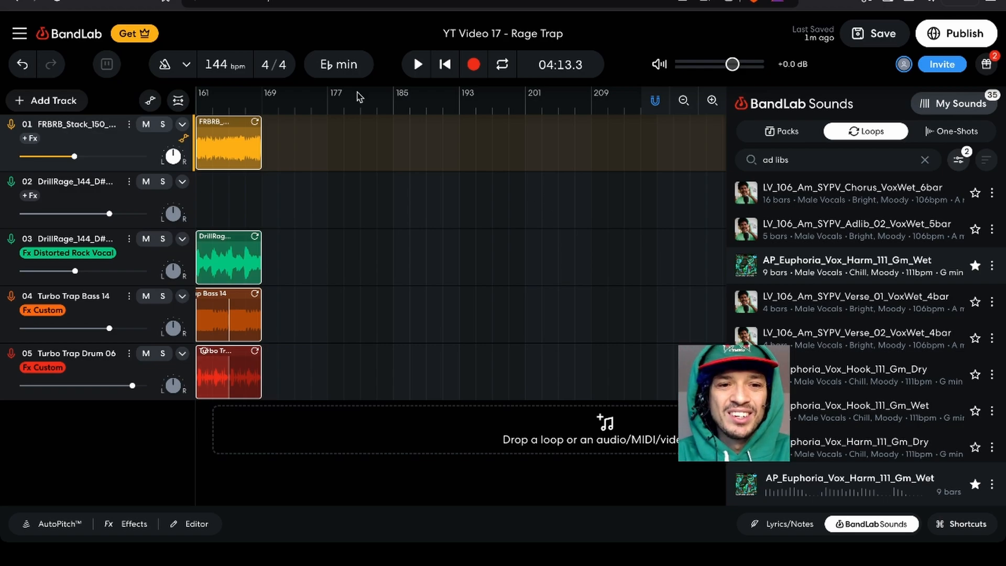
click(262, 113)
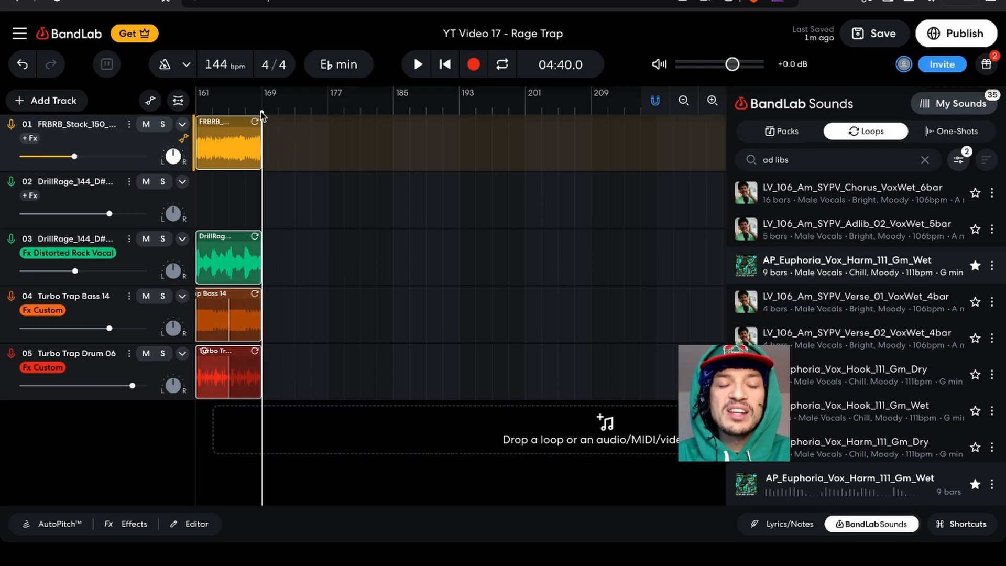
key(ctrl+v)
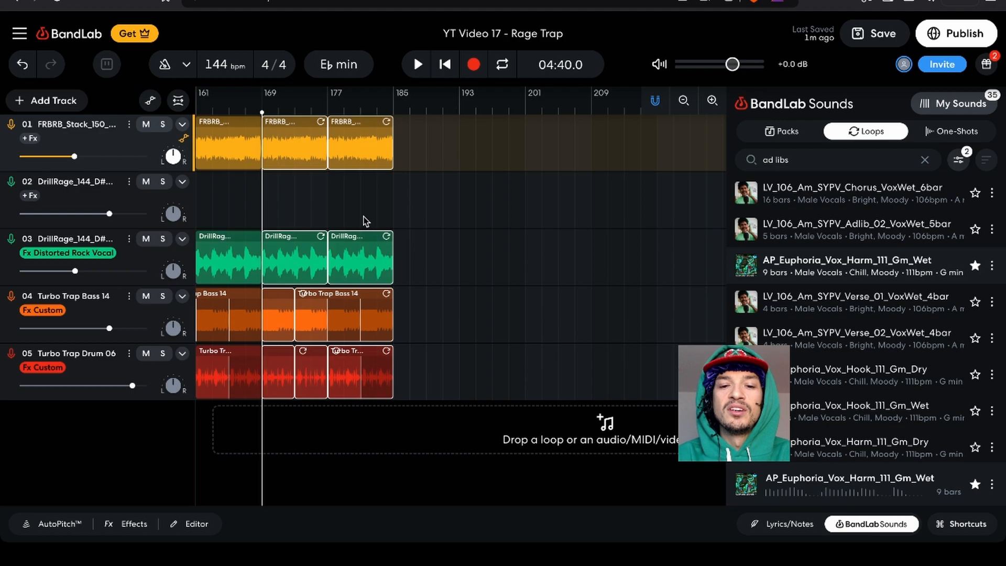
- Save the extended project and hide the loop library to give the timeline more room
click(684, 100)
click(686, 101)
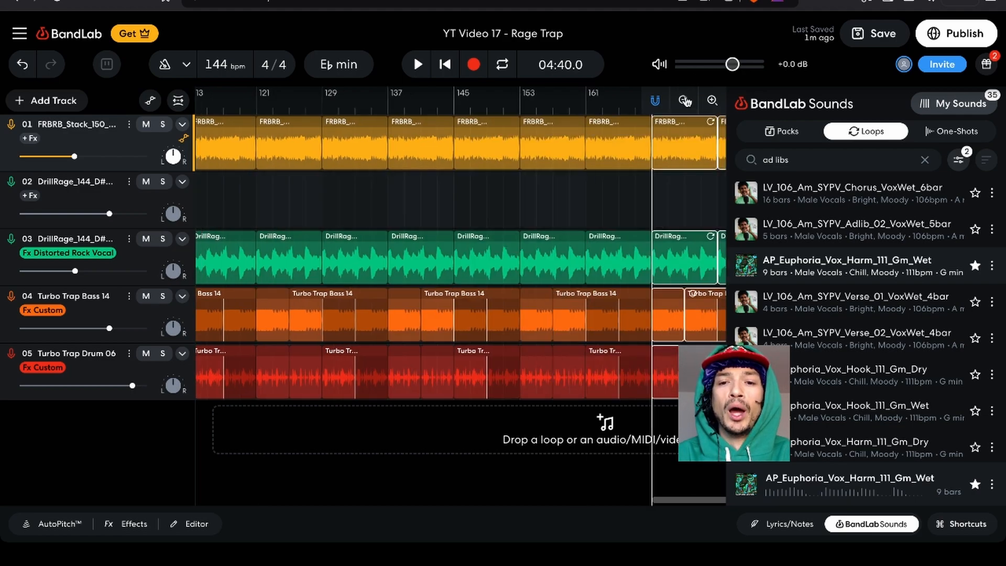
click(686, 101)
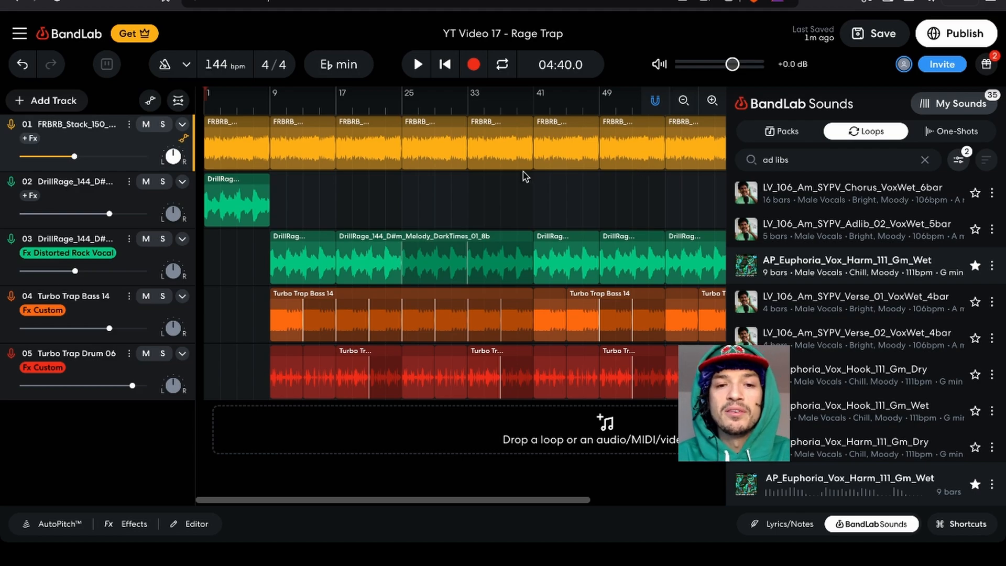
click(684, 101)
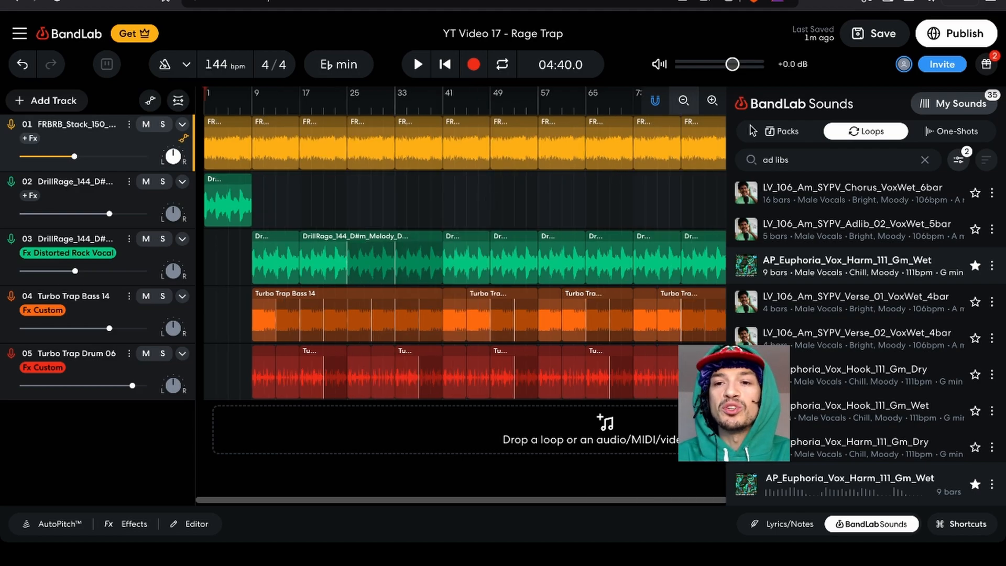
click(862, 42)
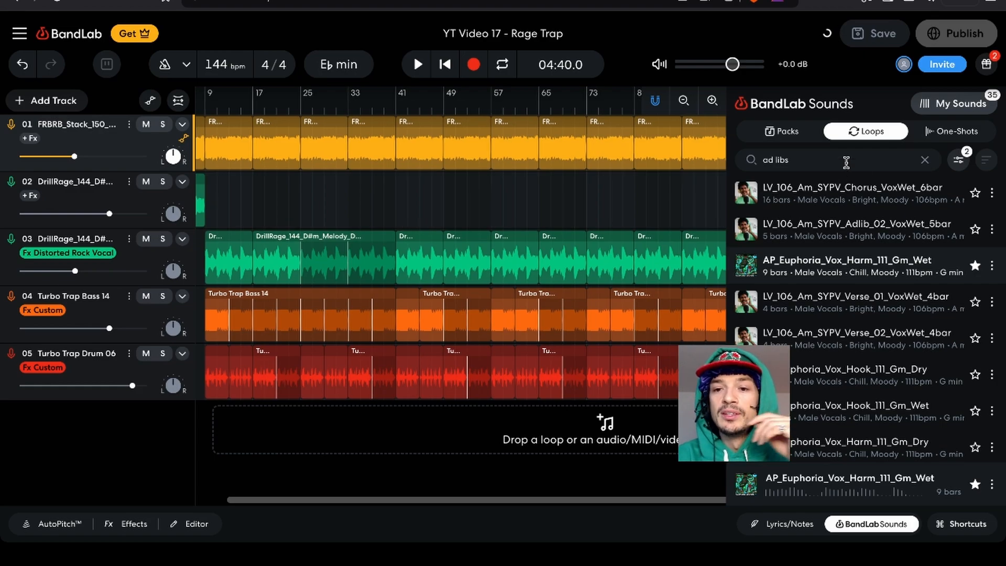
click(853, 524)
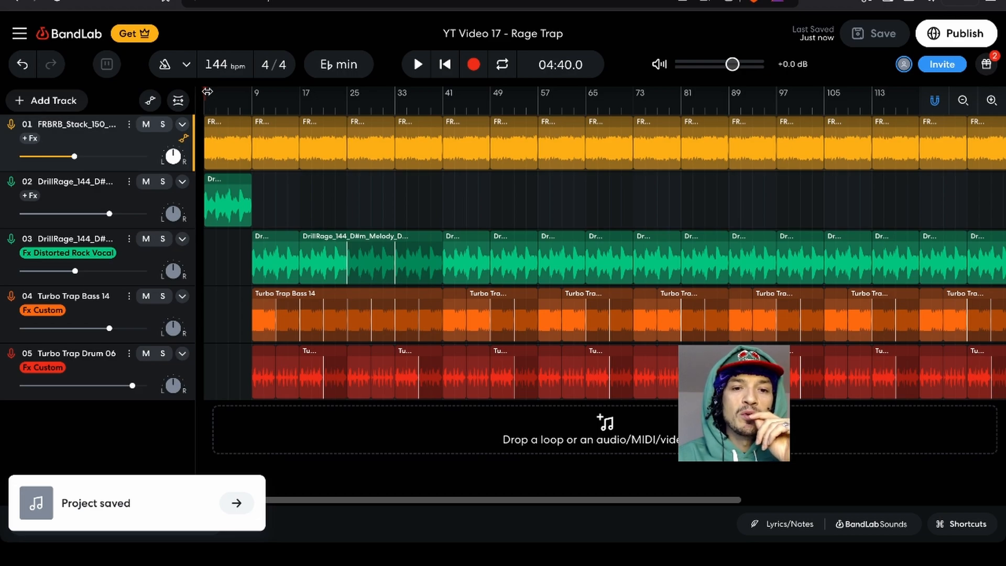
- Enable looping and set the loop region to the last eight bars of the arrangement, from bar 177 to bar 185
drag(277, 99, 1005, 112)
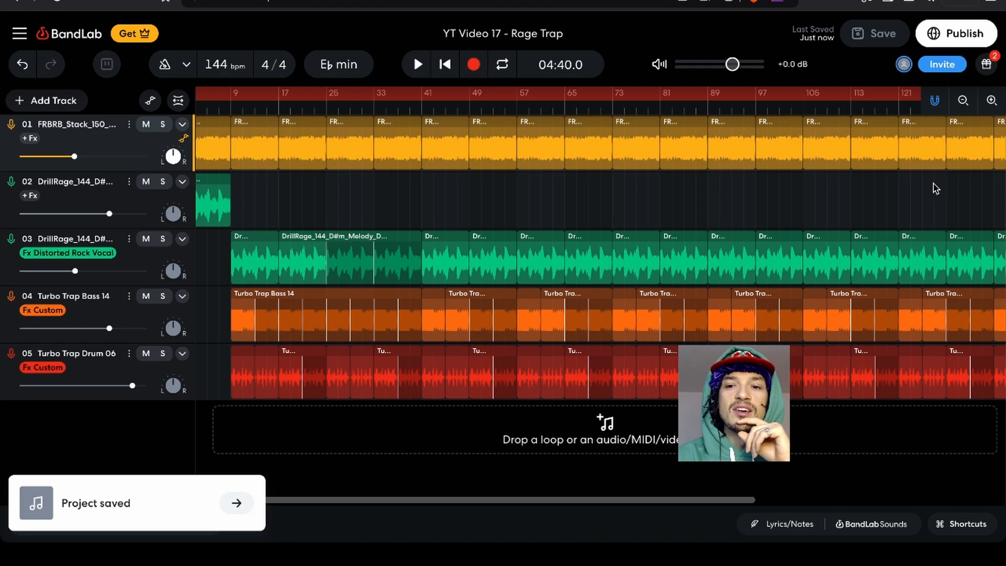
scroll(936, 188, right, 2)
scroll(962, 104, right, 10)
key(c)
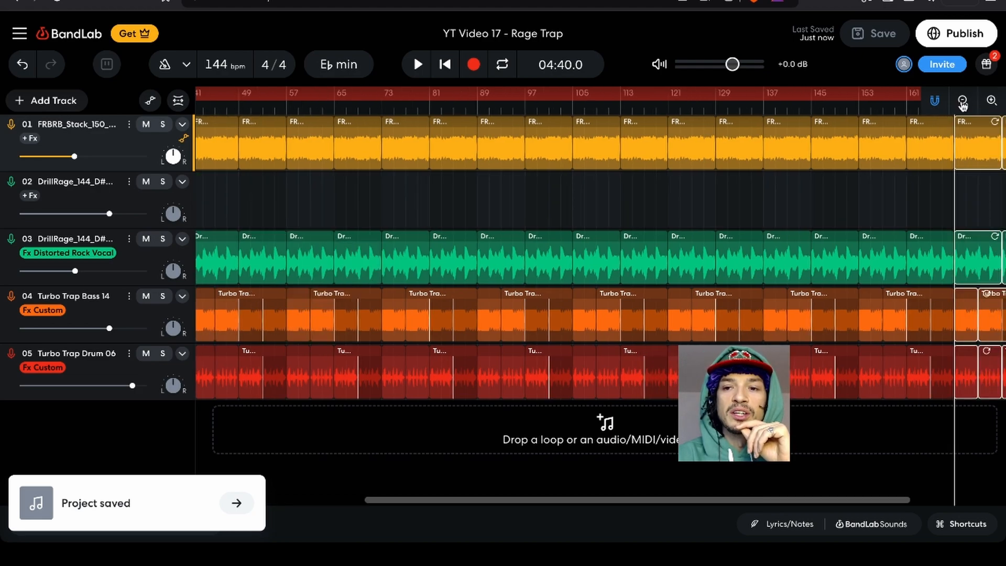
scroll(963, 104, right, 9)
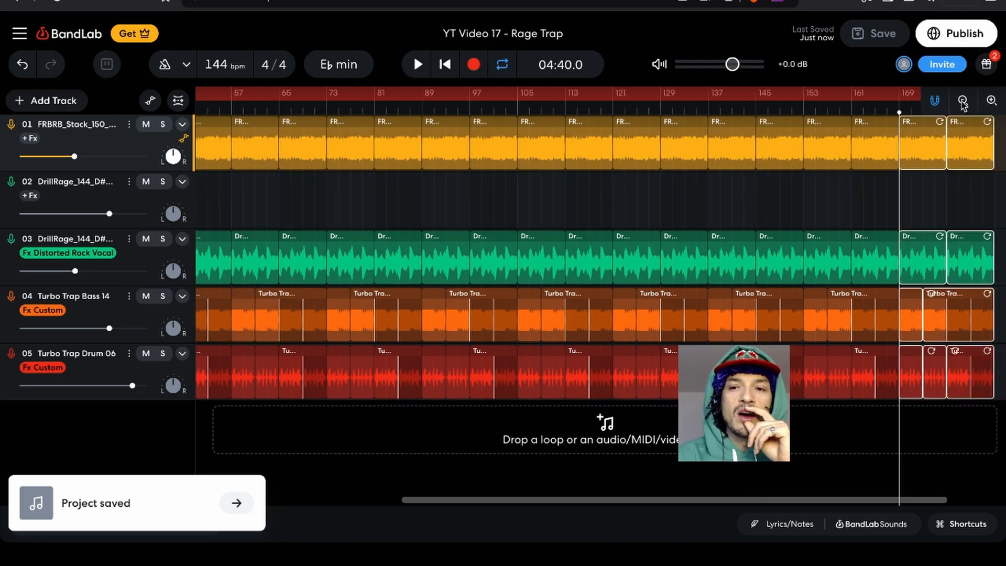
scroll(812, 98, right, 20)
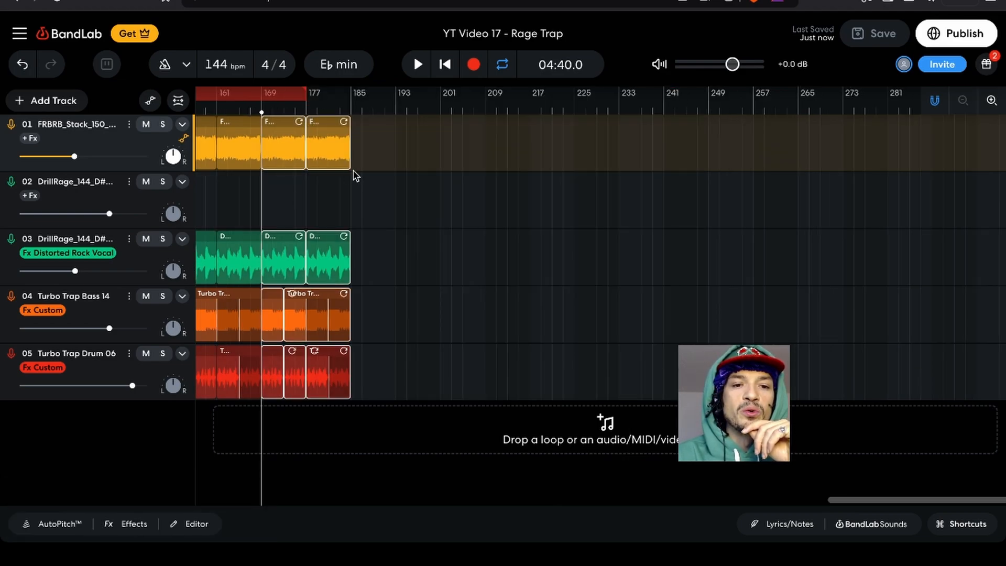
click(380, 205)
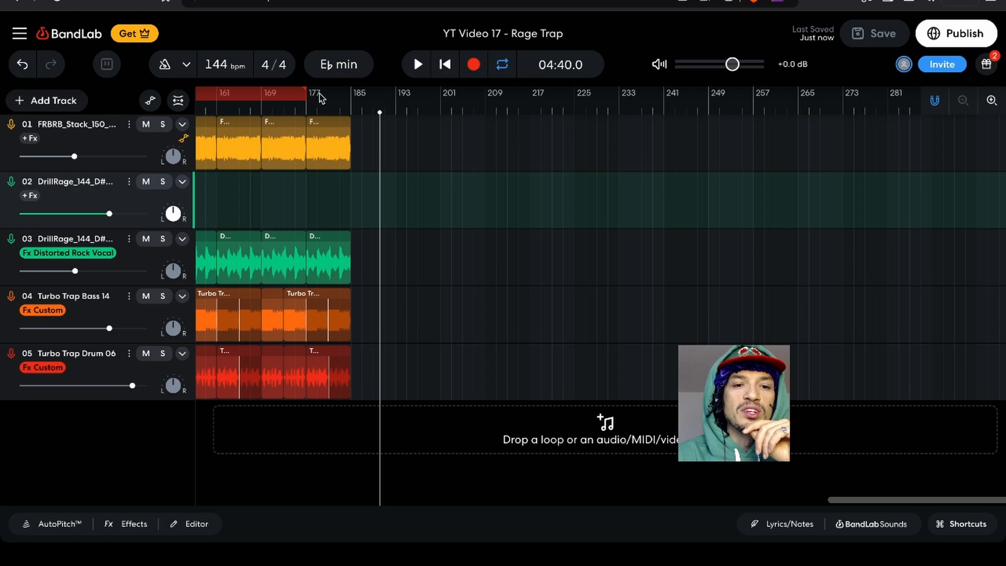
mouse_move(321, 98)
mouse_down()
mouse_move(349, 94)
mouse_move(304, 97)
mouse_up()
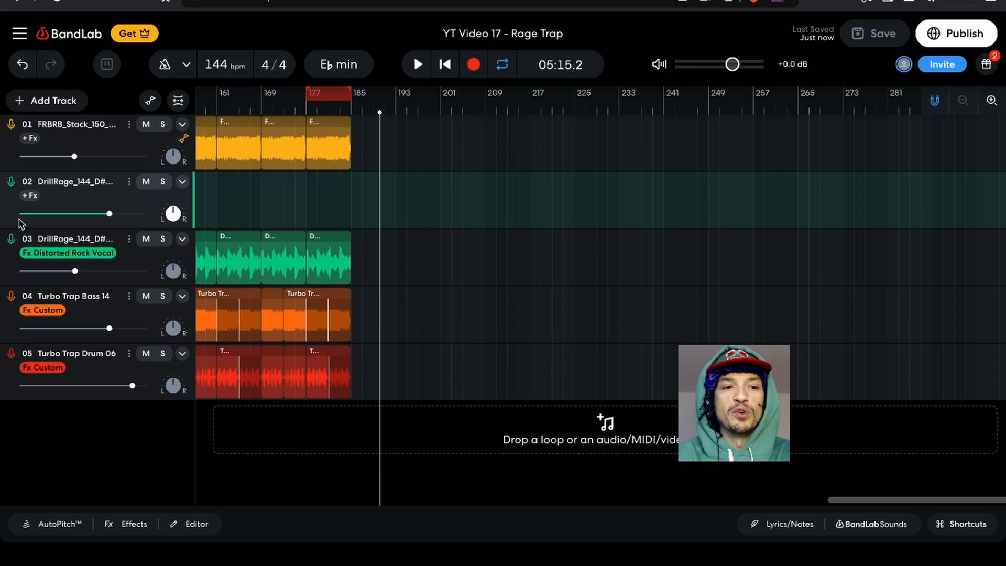
- Add a Voice/Audio track with input monitoring on and the AT2020USB+ microphone as its input
click(23, 101)
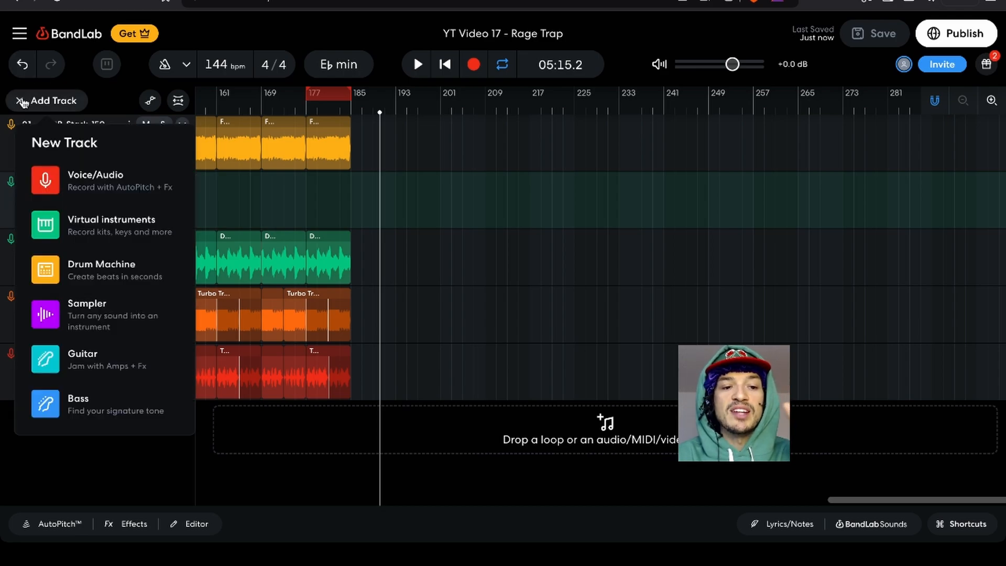
click(40, 173)
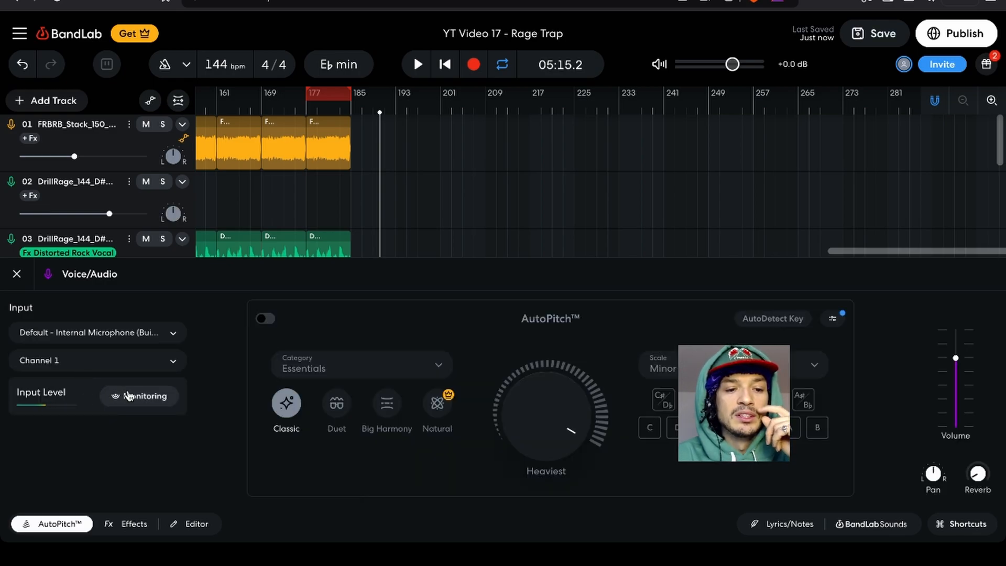
scroll(283, 145, down, 2)
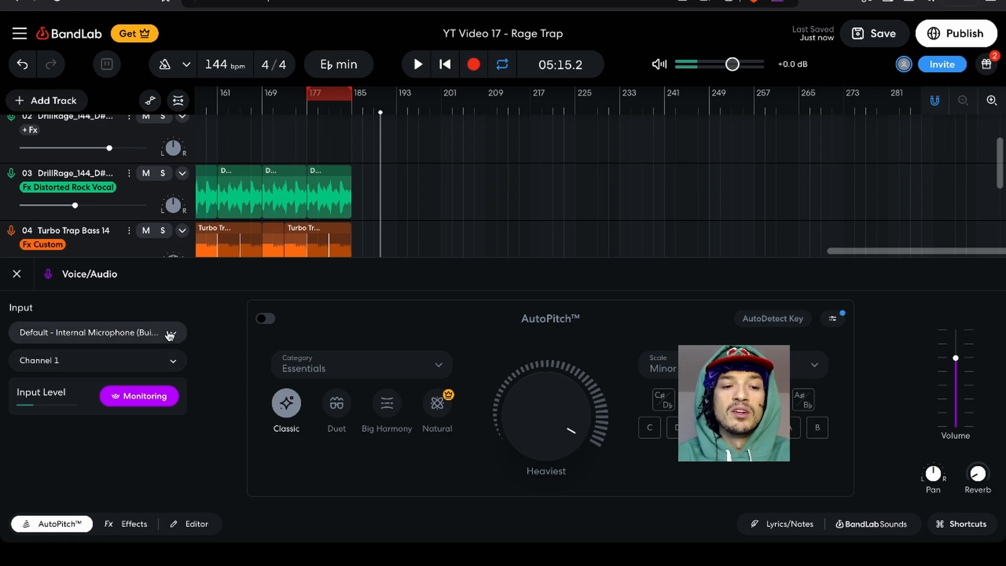
click(141, 333)
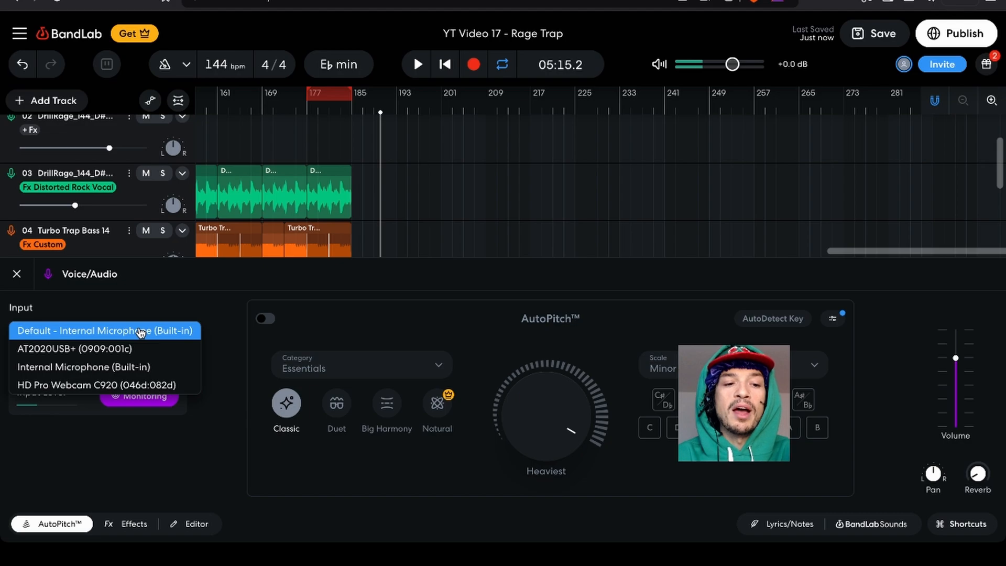
click(140, 361)
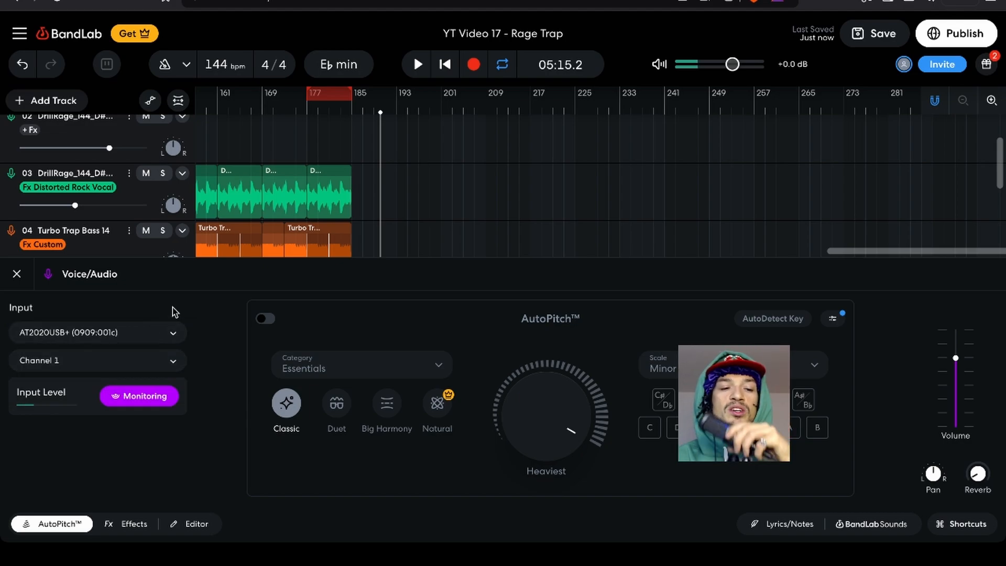
click(16, 275)
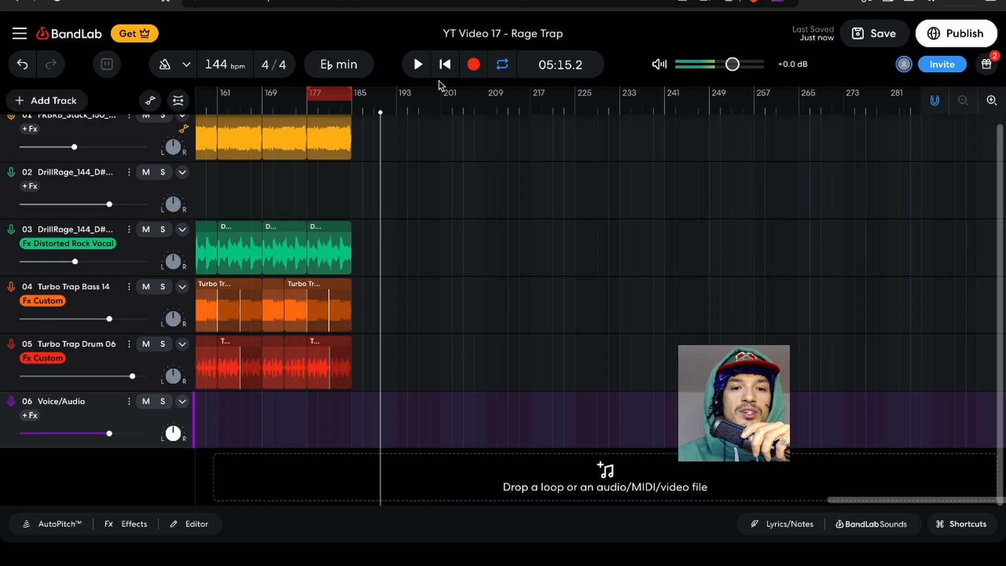
- Record looped vocal takes on the Voice/Audio track from bar 177, and select the recorded clip
click(307, 111)
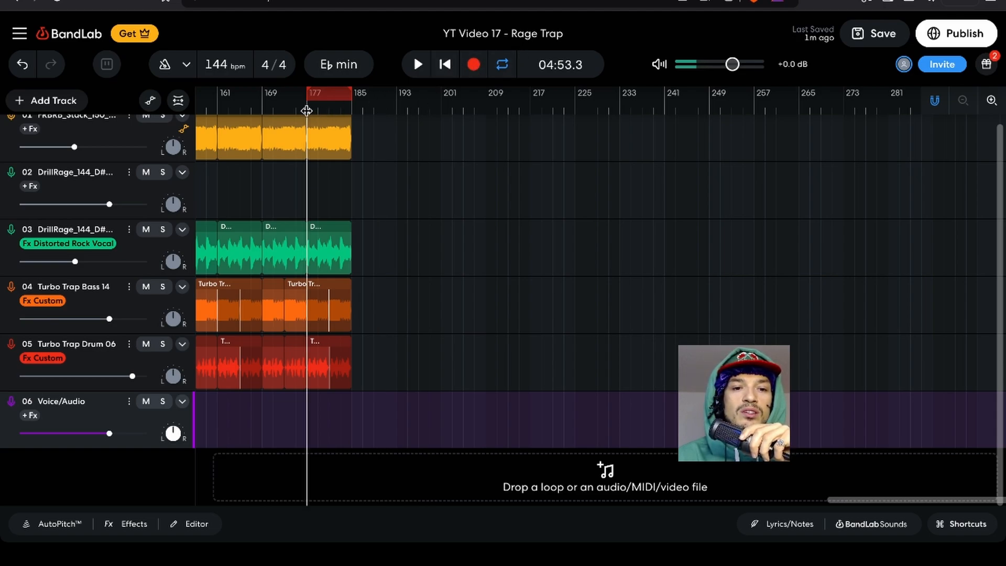
scroll(468, 148, left, 5)
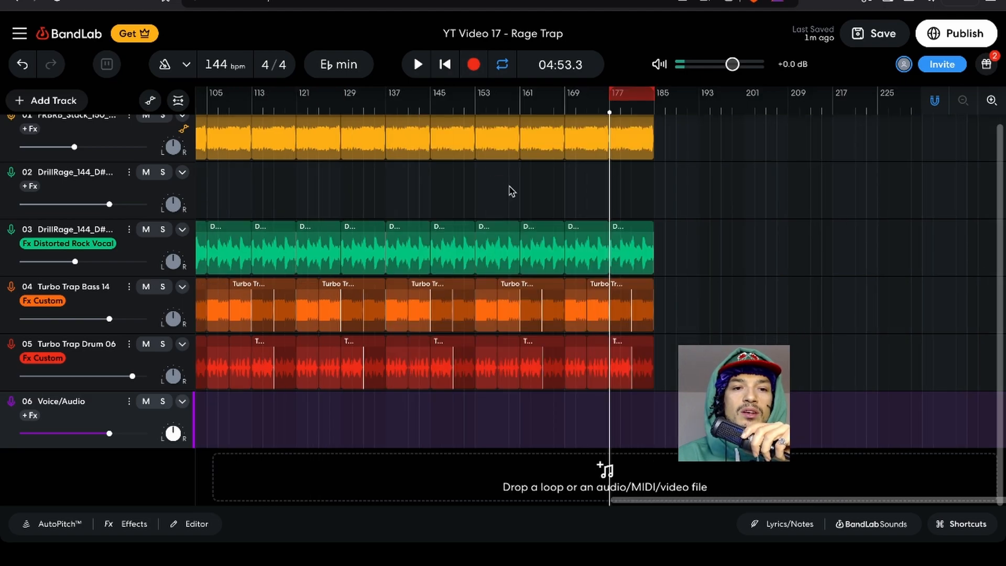
key(r)
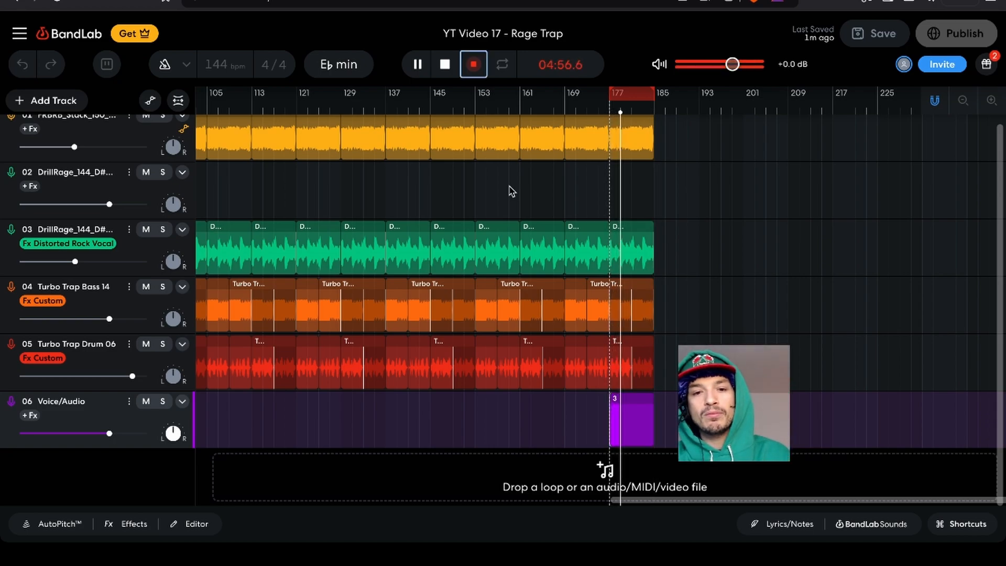
key(space)
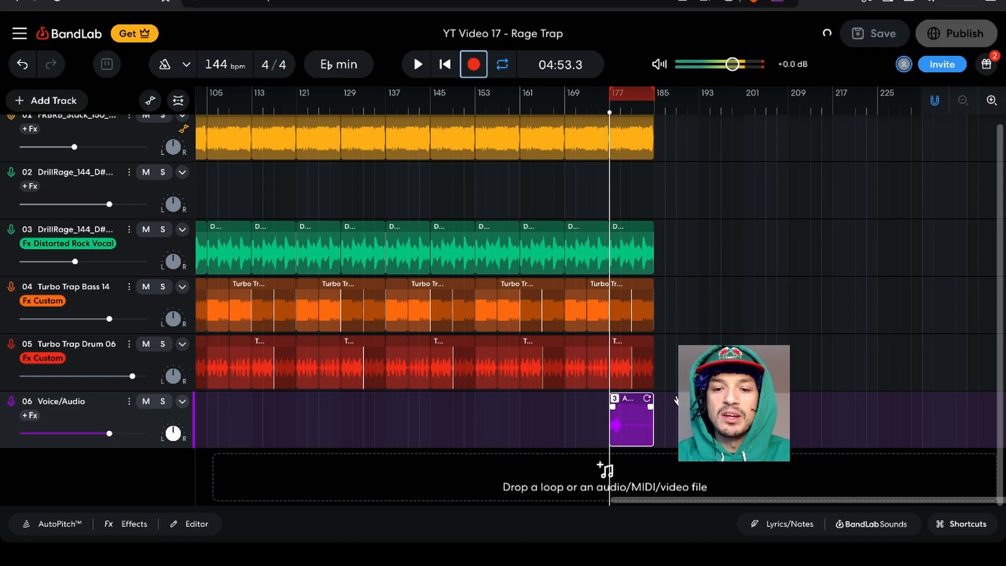
click(647, 428)
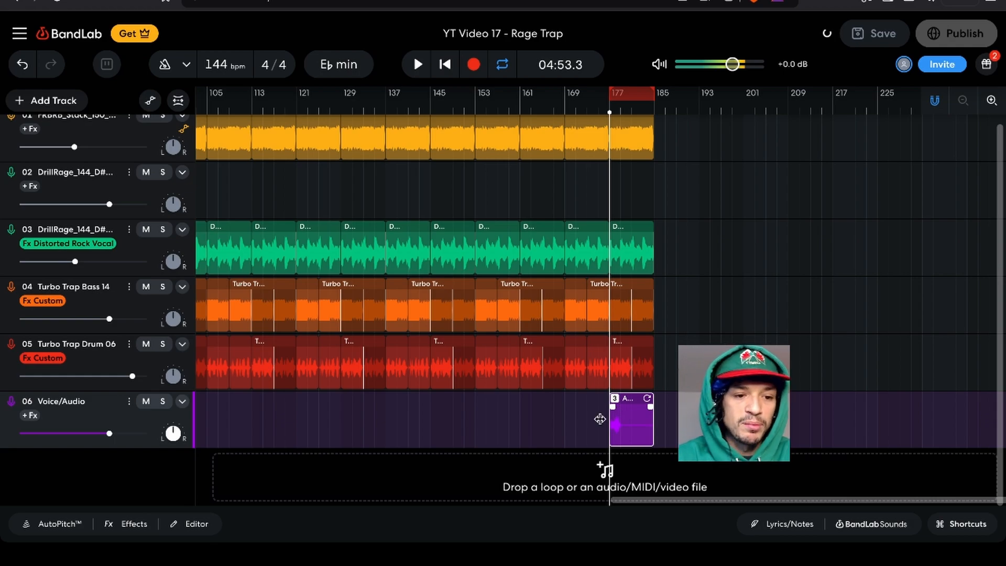
- Turn off input monitoring on the Voice/Audio track and close its input settings
scroll(75, 439, left, 1)
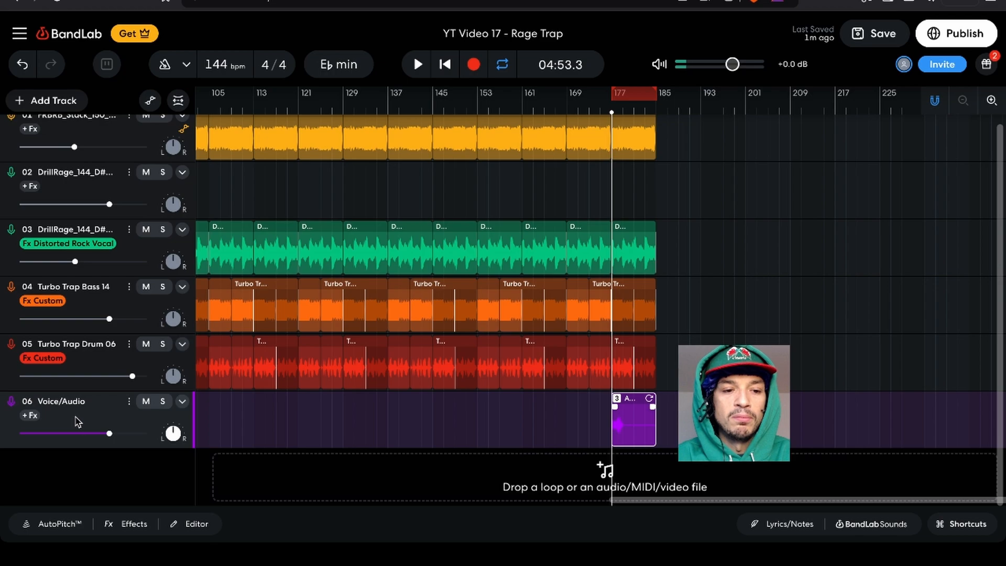
click(58, 524)
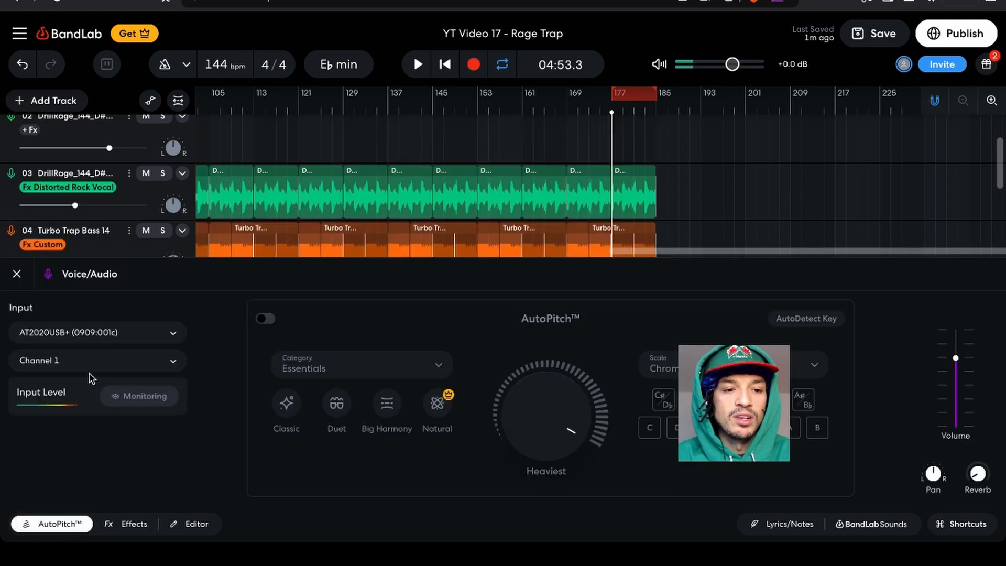
click(131, 398)
click(131, 398)
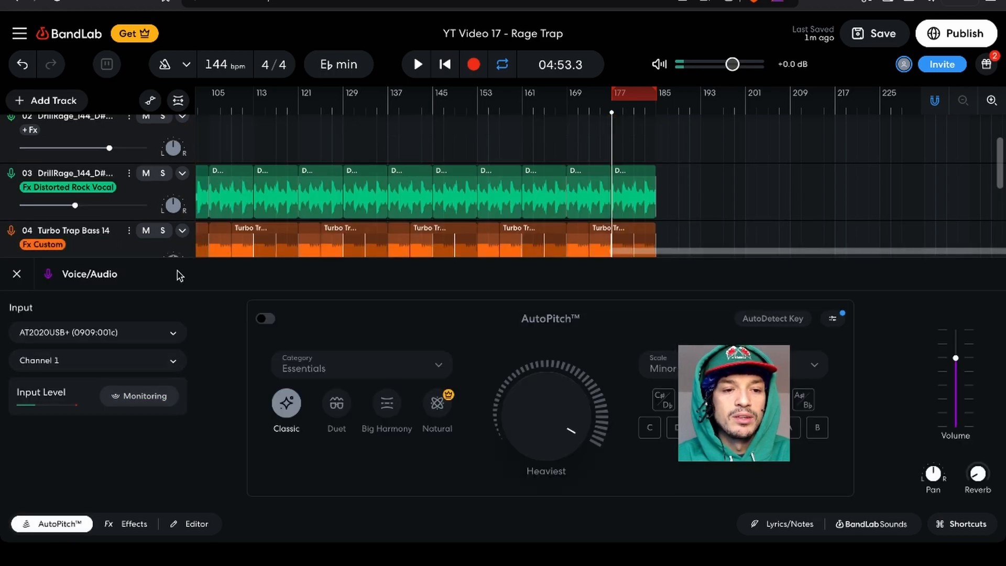
click(18, 274)
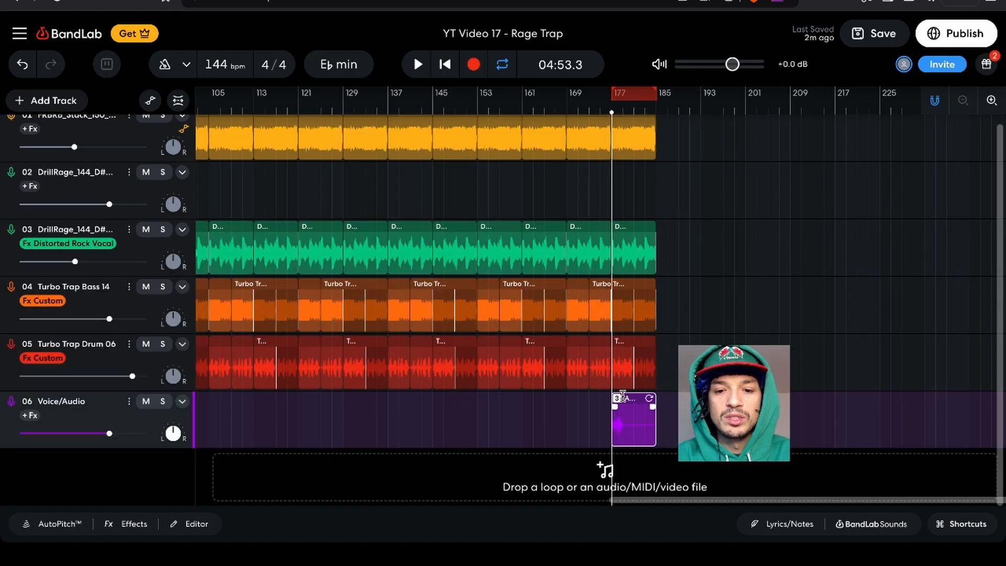
click(616, 400)
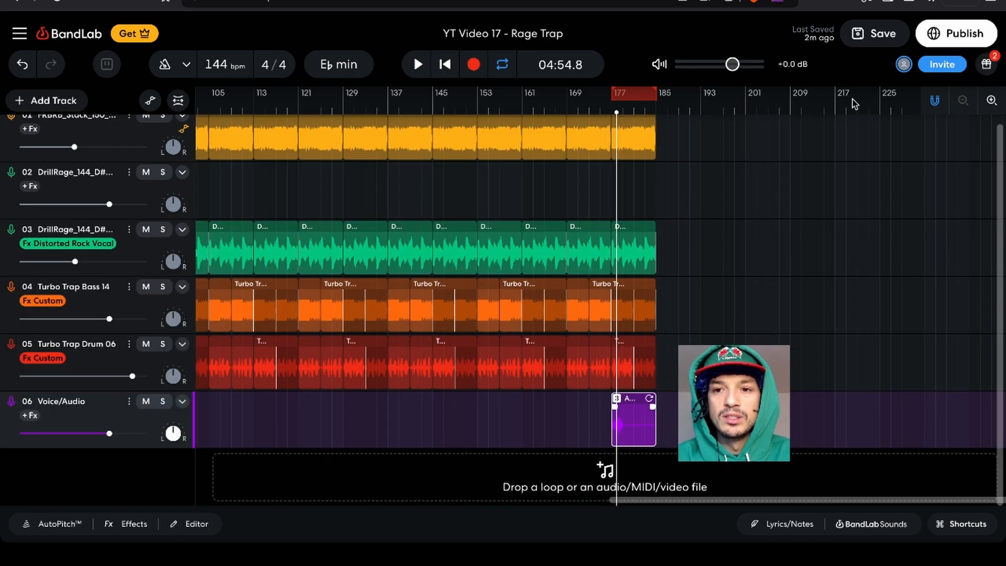
right_click(624, 408)
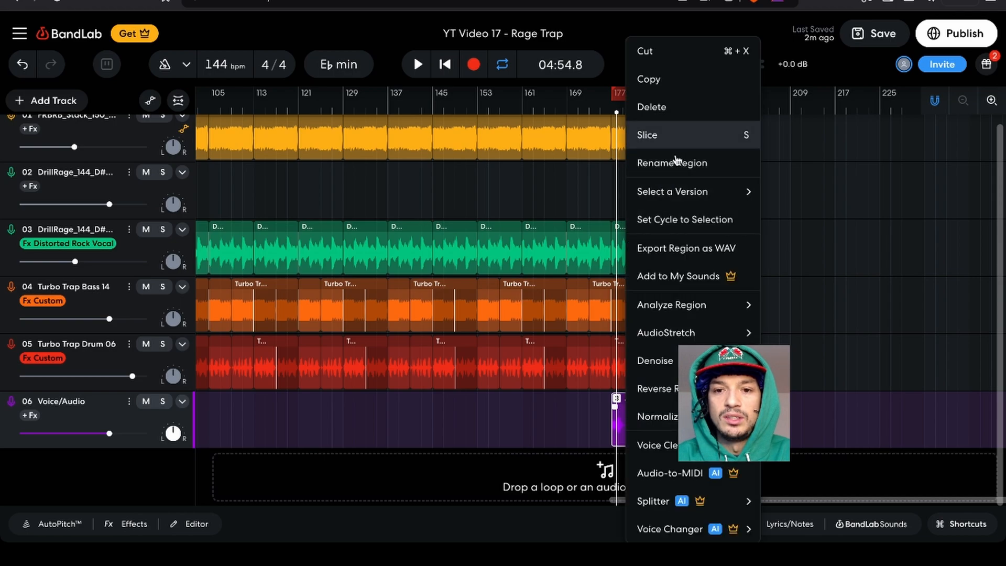
click(813, 363)
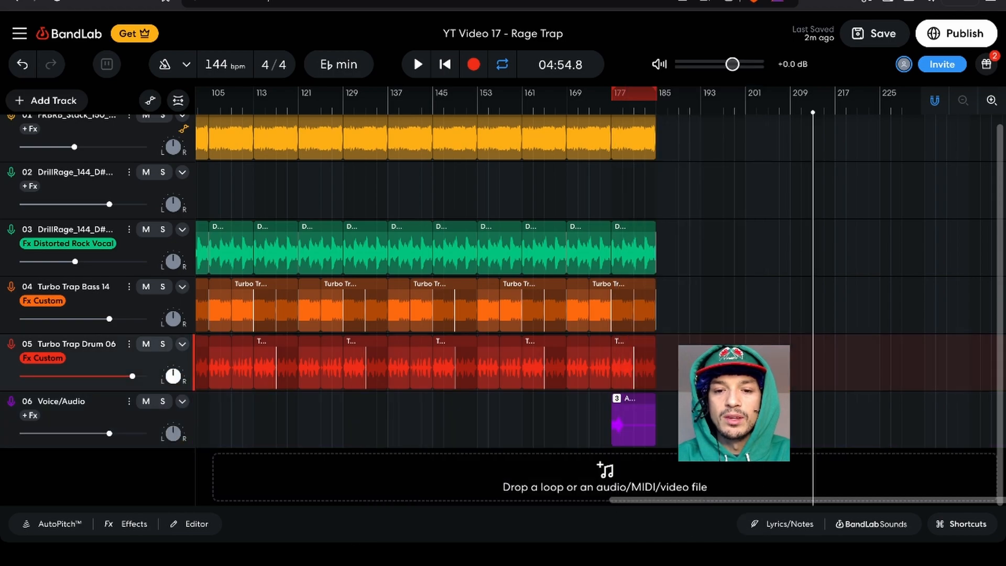
click(615, 402)
click(615, 399)
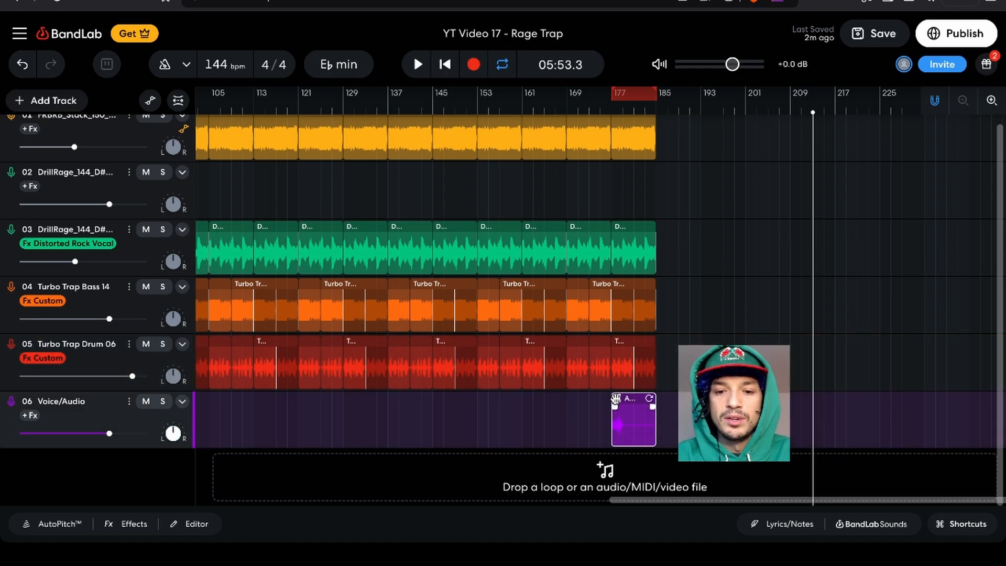
right_click(615, 399)
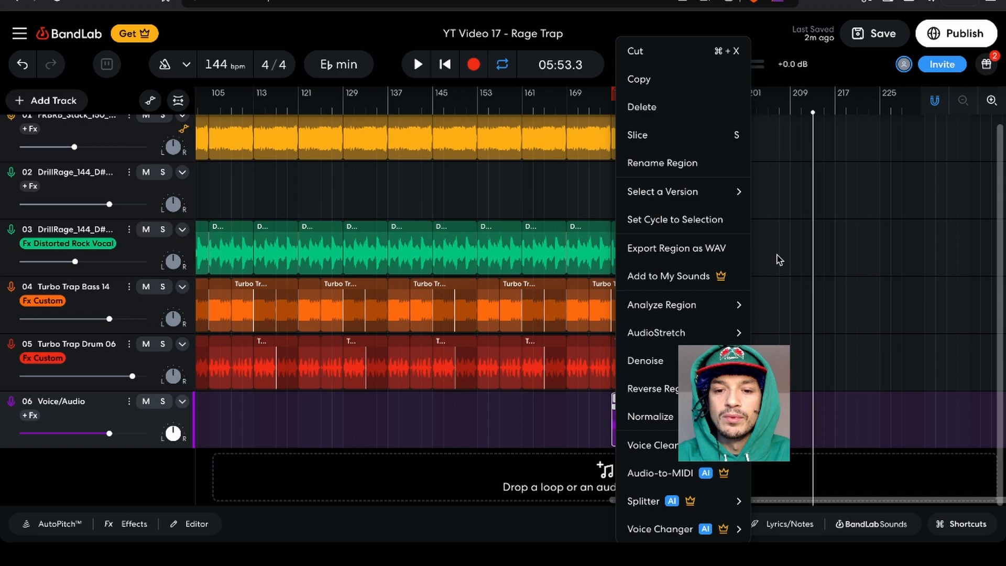
click(492, 416)
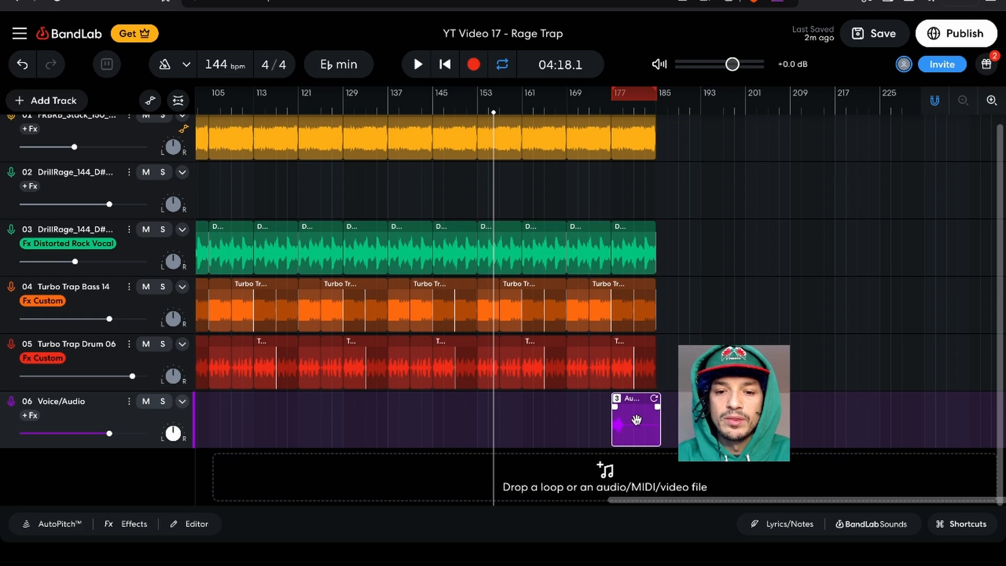
- Switch the recorded vocal clip to Take 1 and play it back from bar 177
right_click(639, 425)
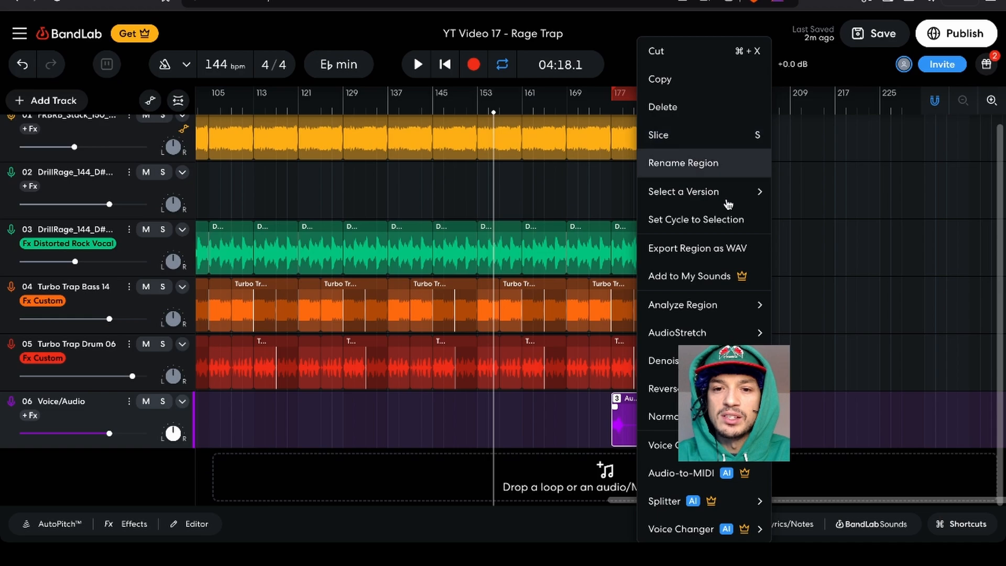
mouse_move(728, 201)
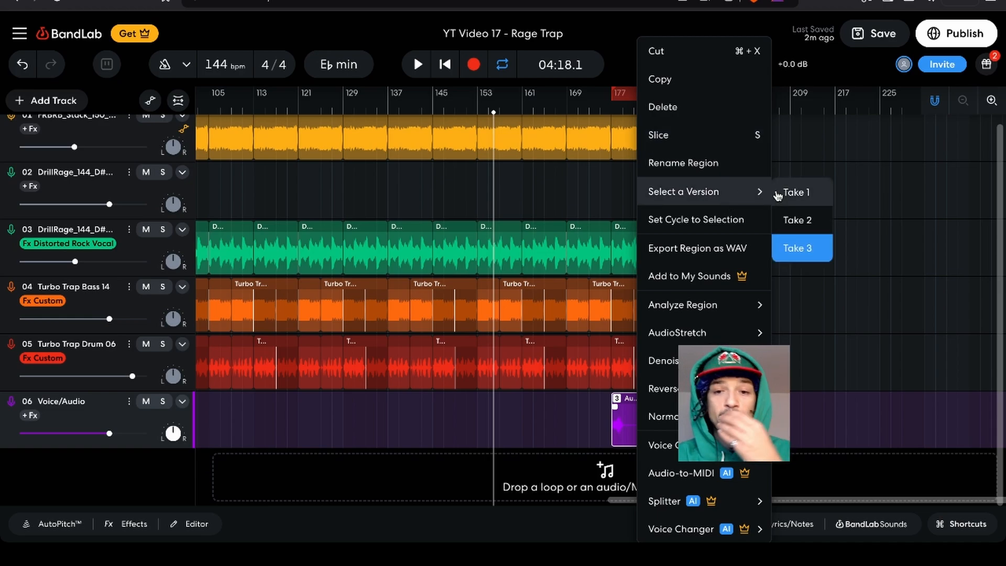
click(800, 203)
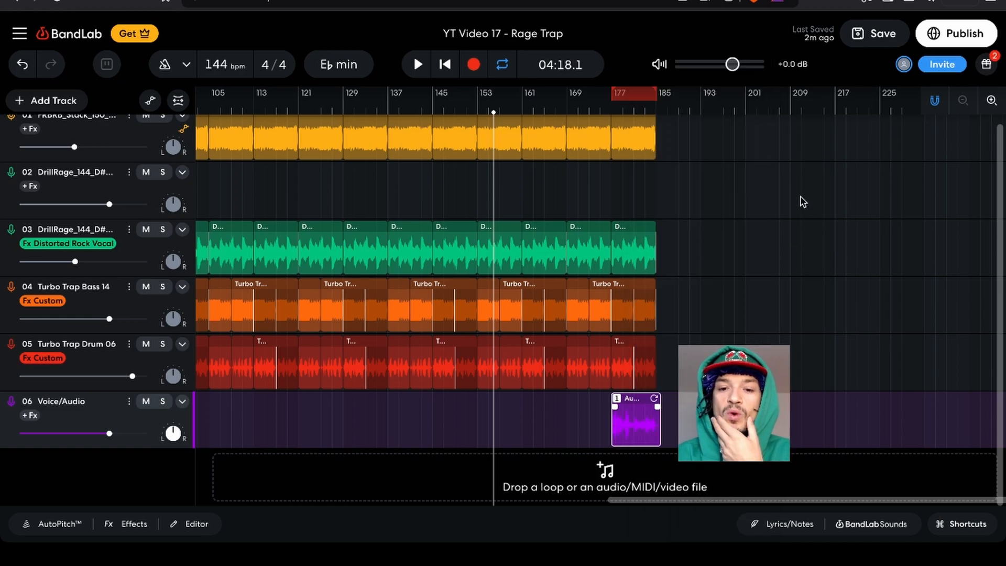
click(611, 108)
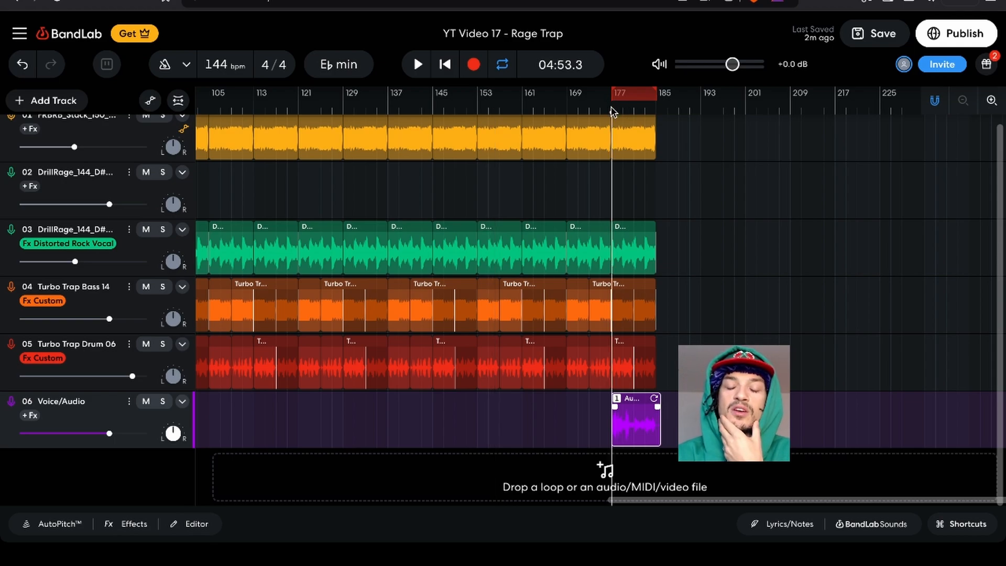
key(space)
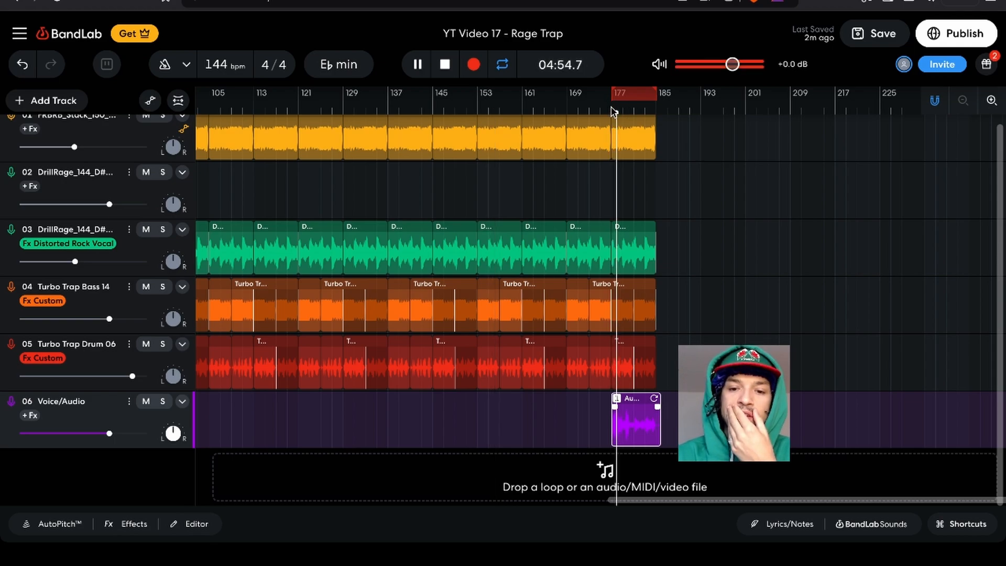
key(space)
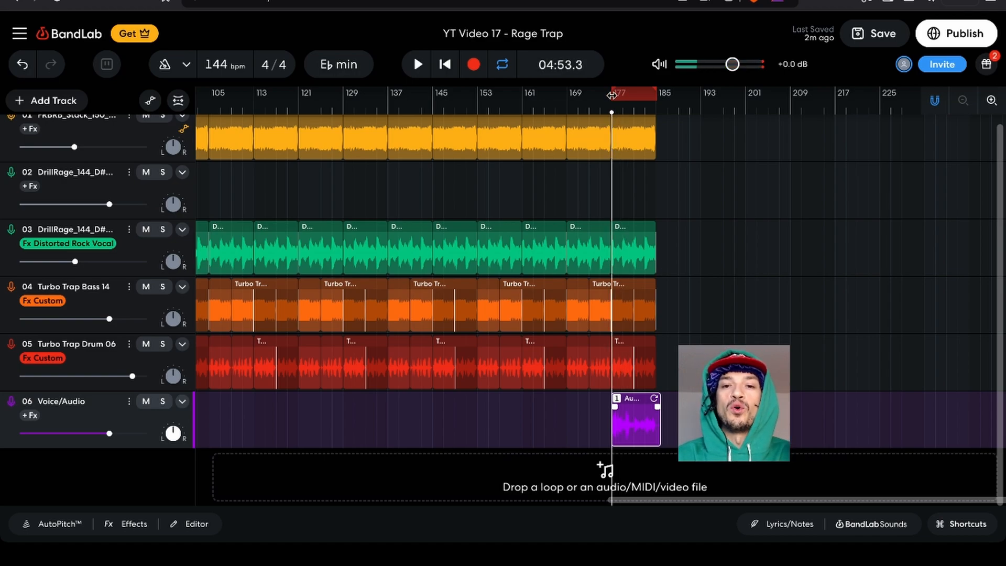
- Extend the start of the loop region back to bar 65 and delete the recorded clip from the Voice/Audio track
drag(620, 92, 215, 105)
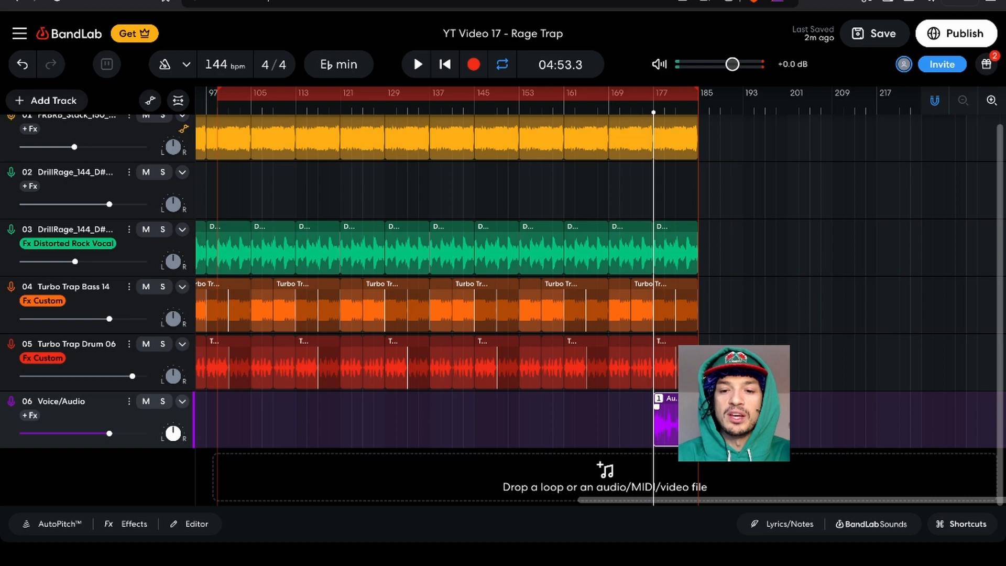
drag(724, 422, 653, 422)
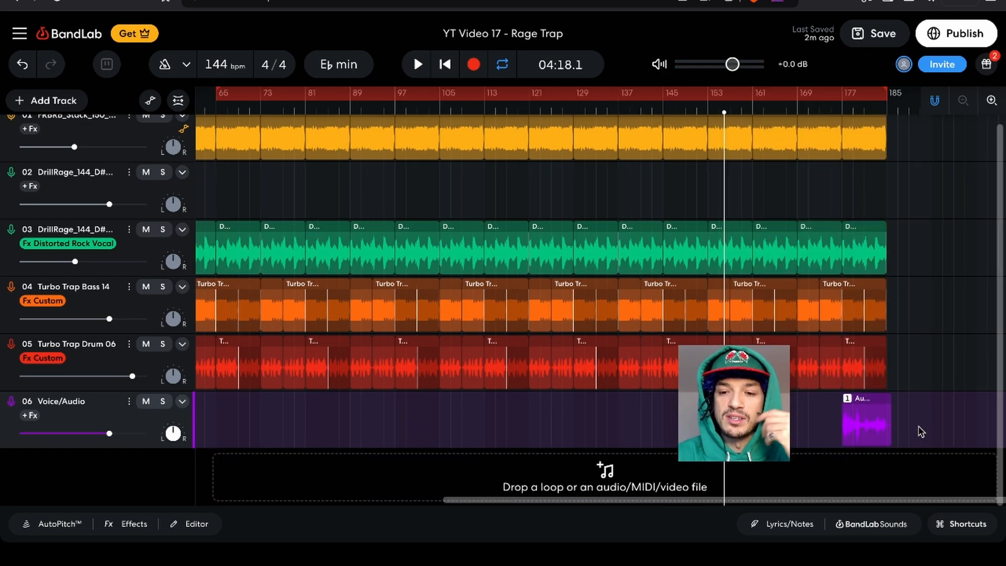
drag(923, 426, 802, 435)
key(Delete)
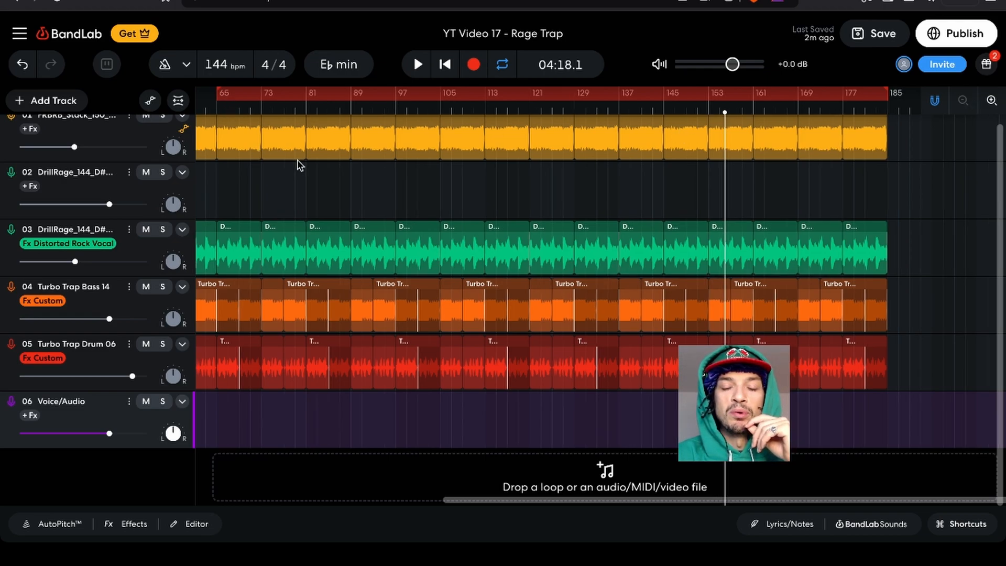
- Extend the start of the loop region back to bar 1 so it spans the whole arrangement
scroll(298, 163, left, 10)
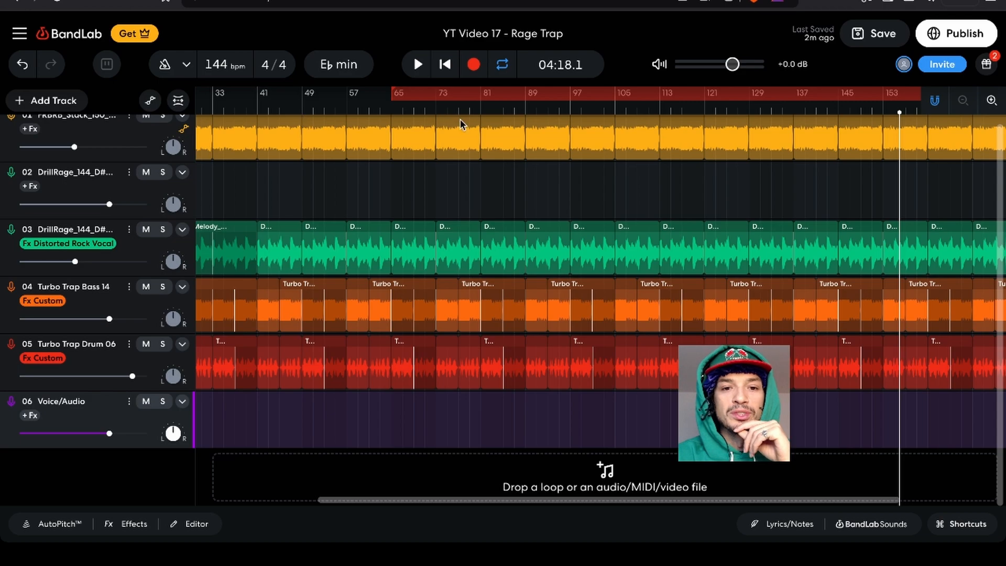
scroll(460, 118, left, 2)
scroll(438, 100, left, 8)
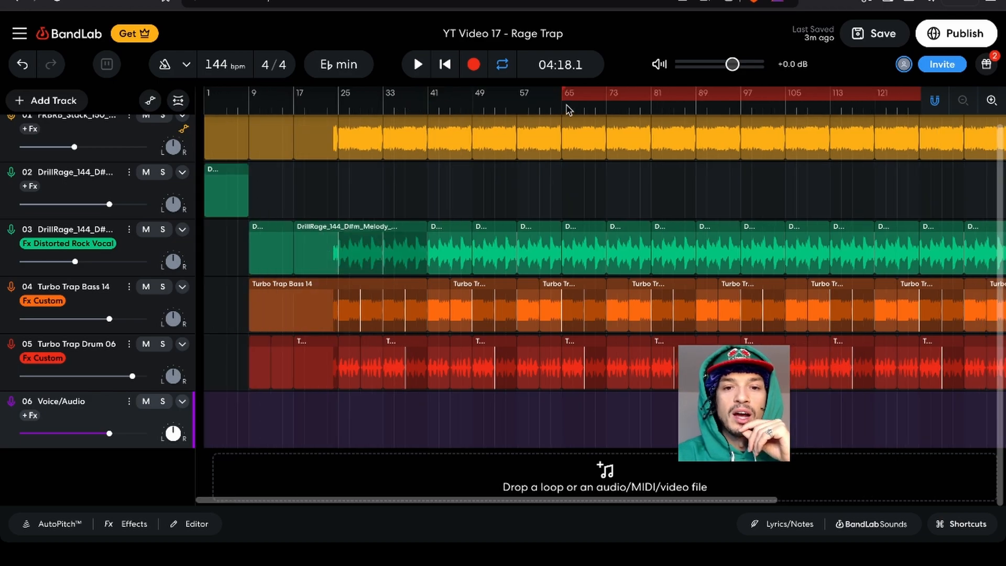
drag(557, 94, 208, 113)
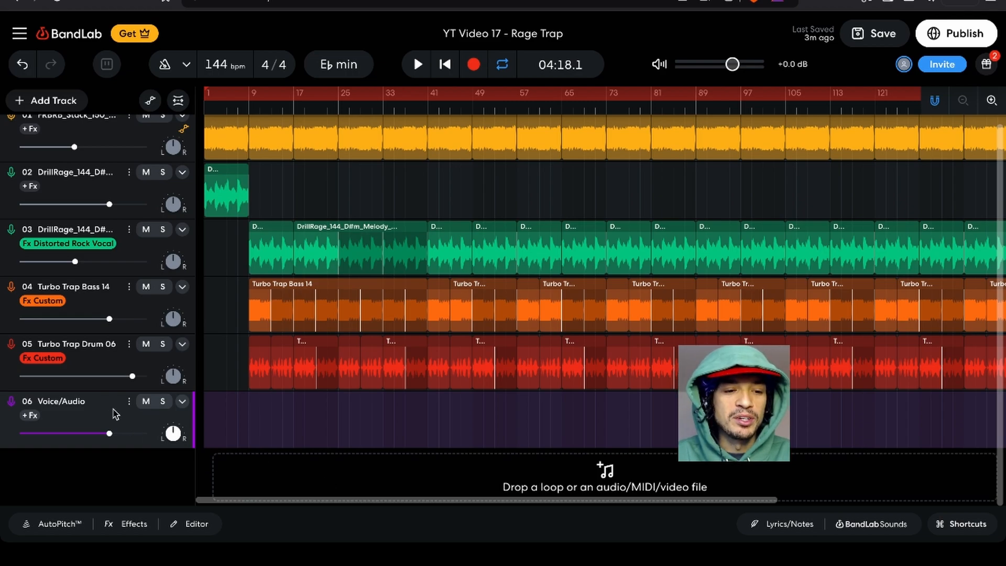
- Record a continuous vocal take on the Voice/Audio track from bar 1 to about bar 99, dismissing the file picker after stopping
click(68, 522)
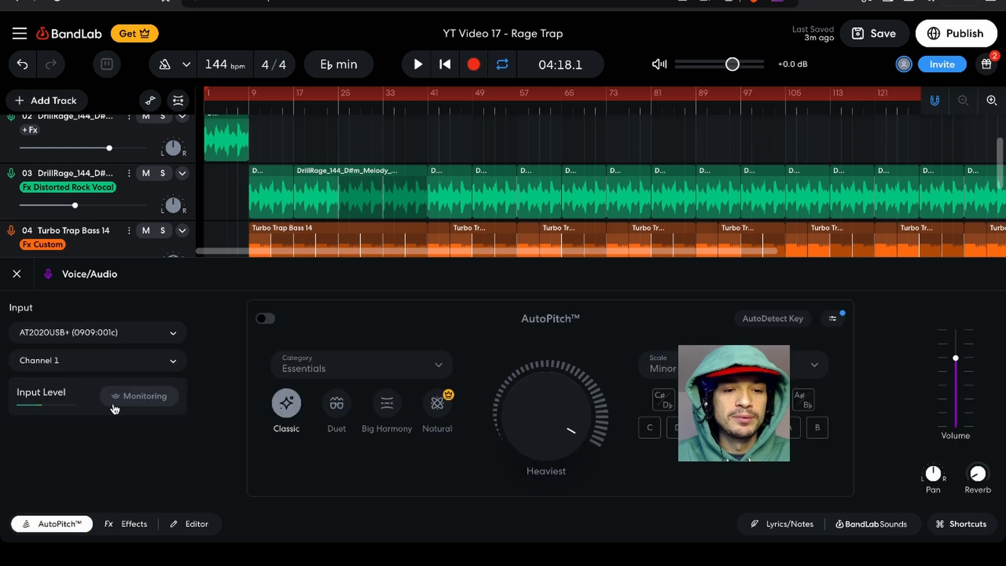
scroll(267, 120, up, 1)
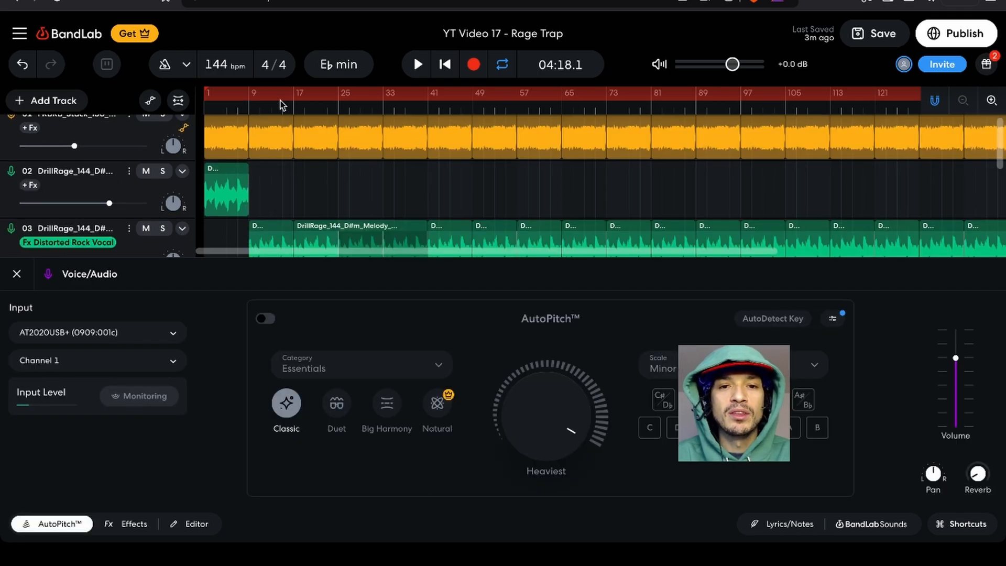
scroll(282, 107, down, 1)
scroll(314, 115, down, 4)
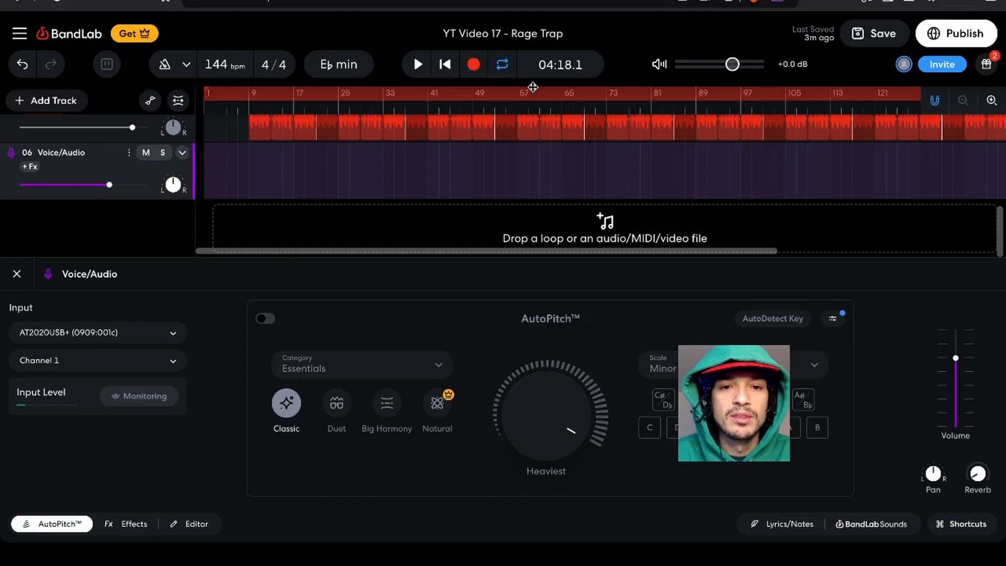
click(473, 64)
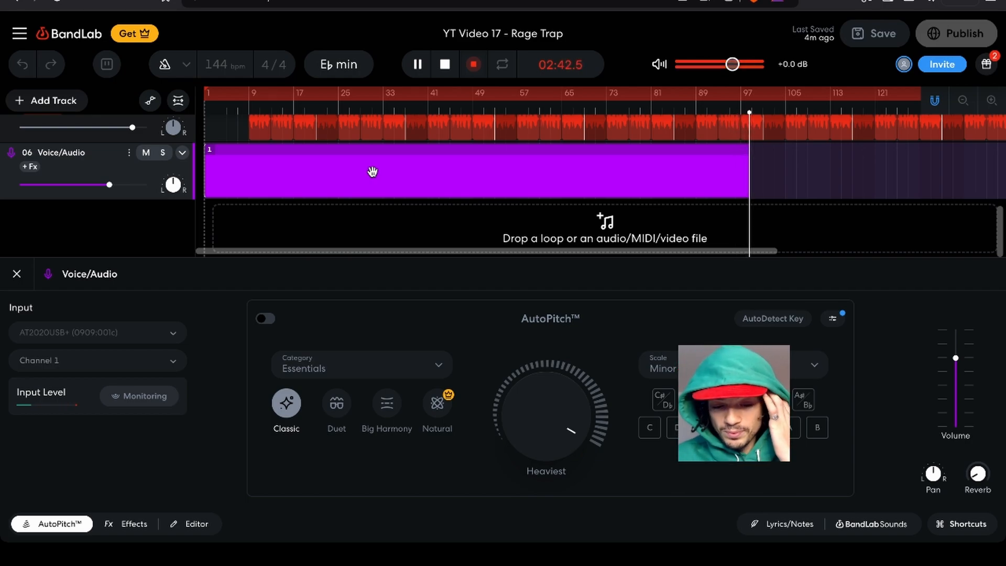
key(space)
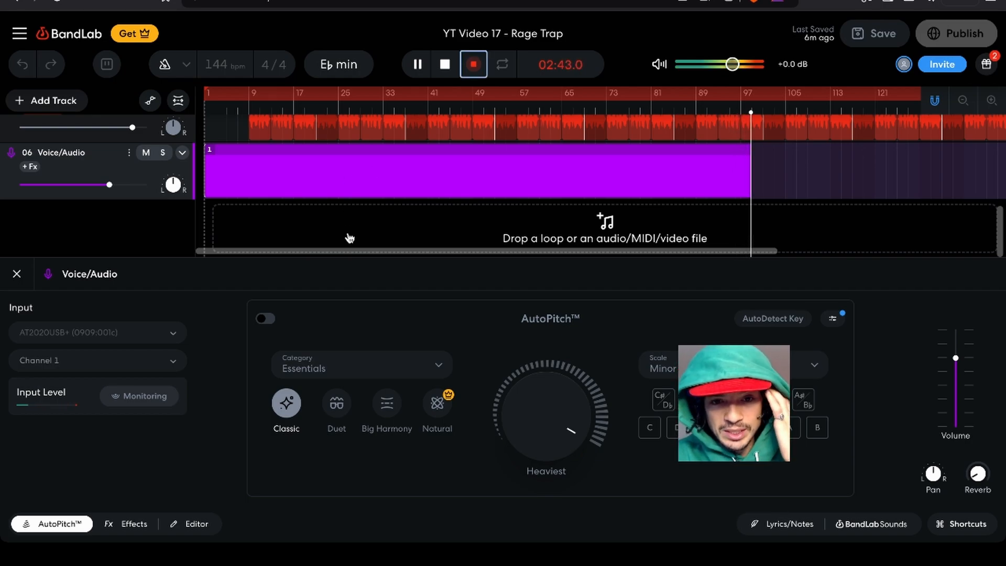
click(477, 63)
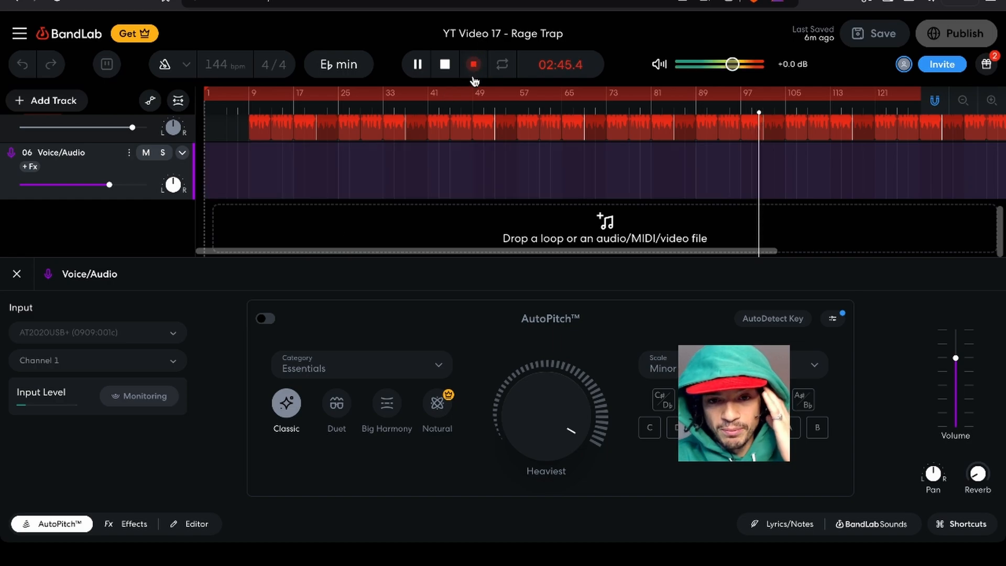
key(space)
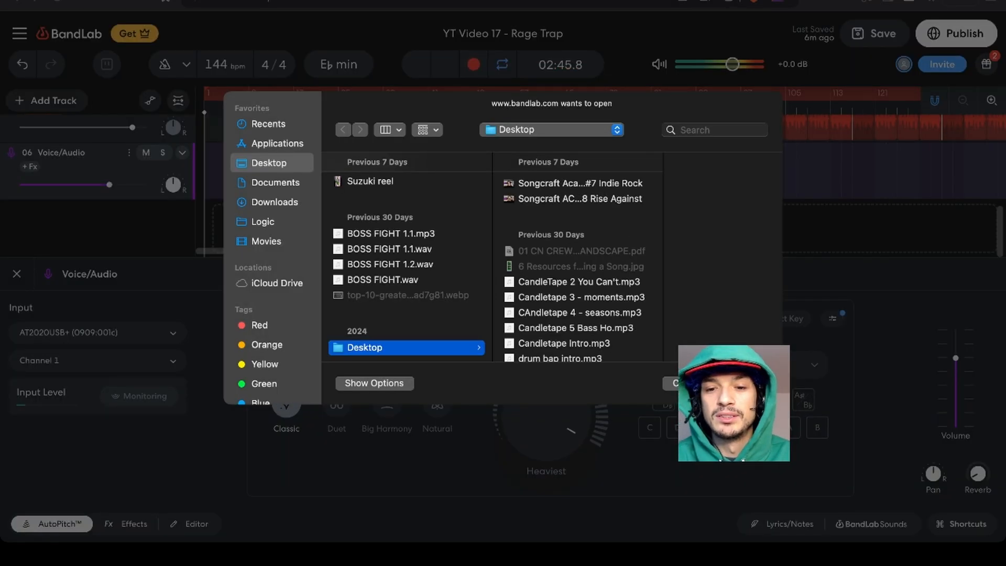
click(689, 383)
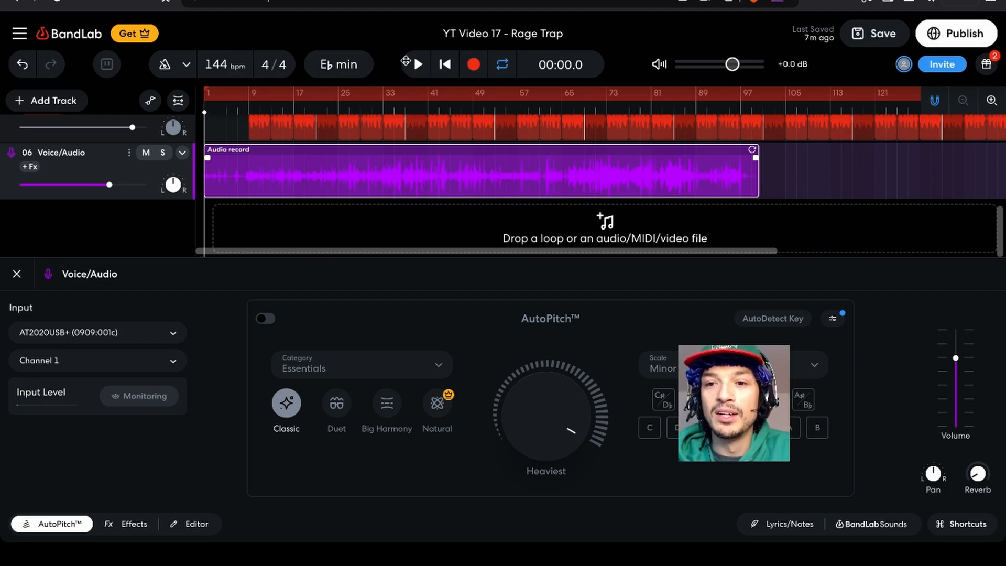
- Save the project, close the track's input settings, and play the recorded vocals with the beat from the start
click(859, 37)
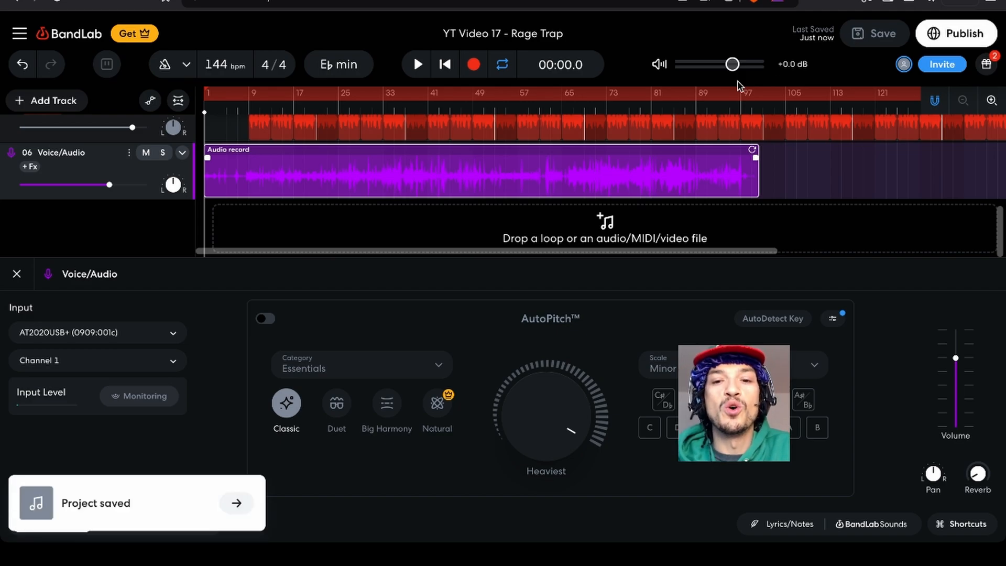
click(17, 275)
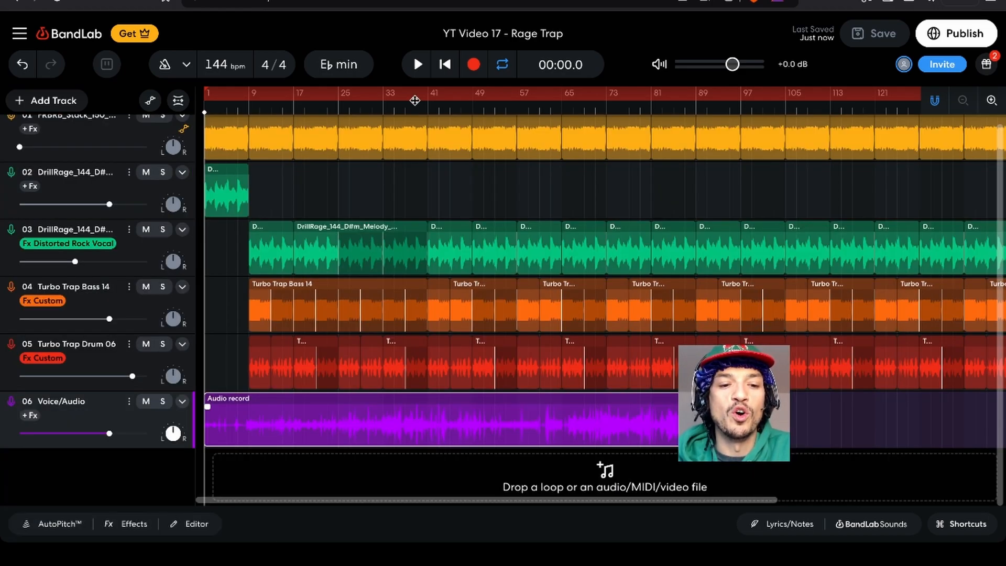
key(space)
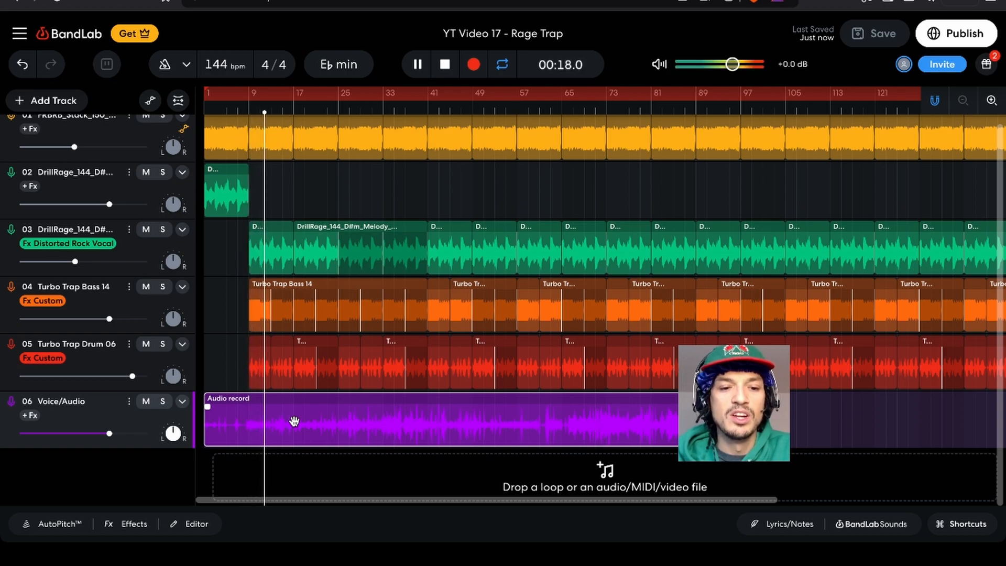
key(space)
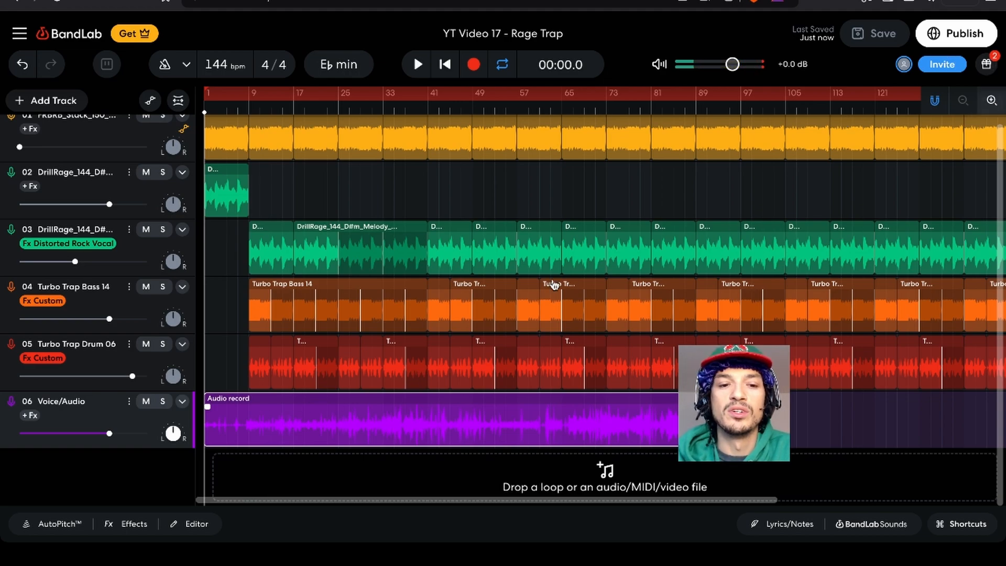
key(plus)
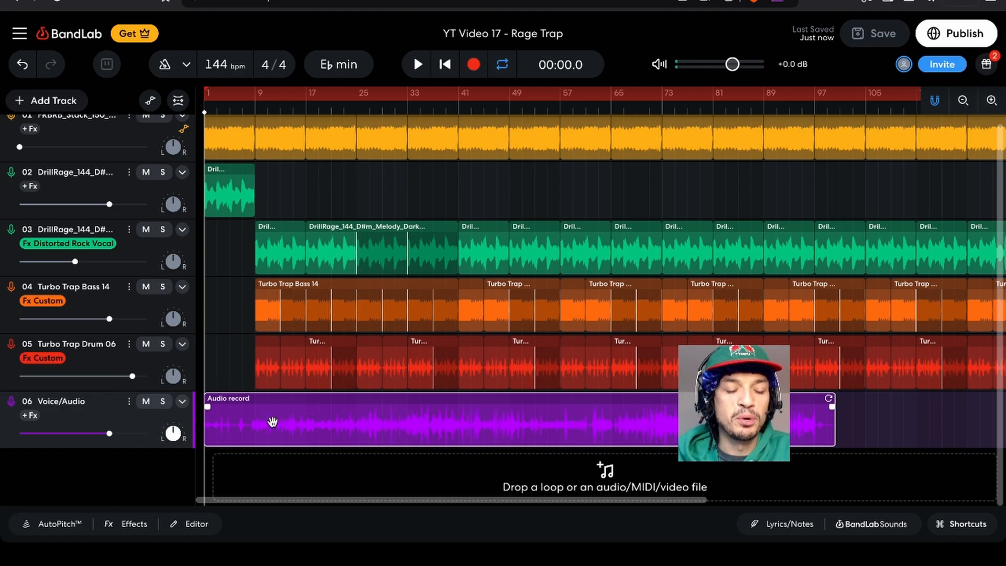
- Play the recorded vocals with the beat from bar 37 to check how they sit in the arrangement
key(plus)
key(plus)
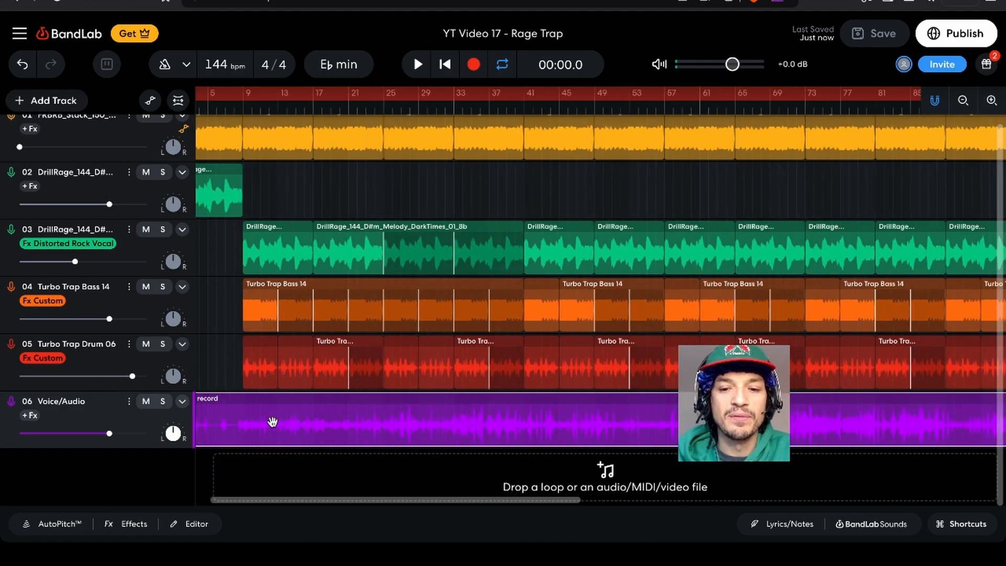
key(plus)
key(plus)
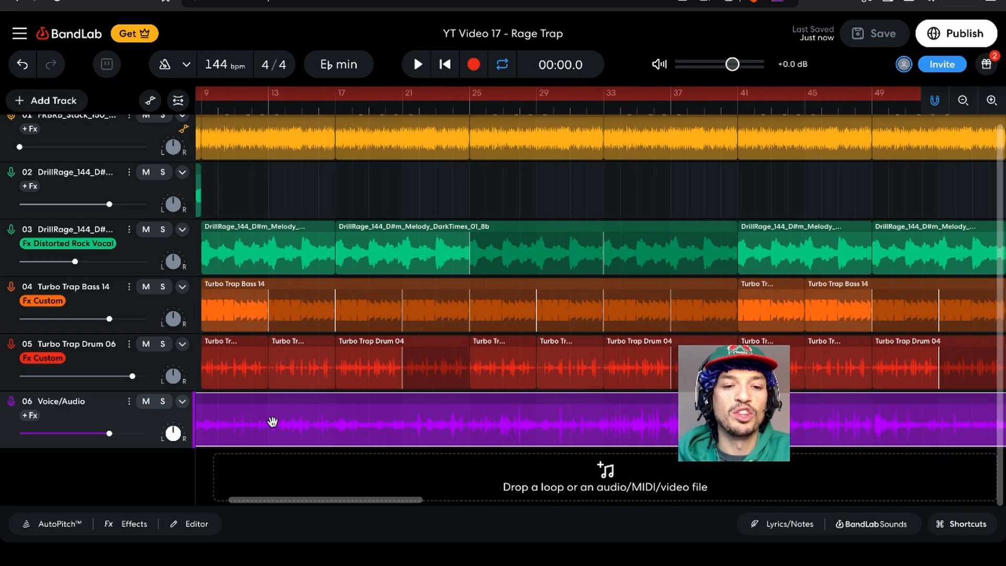
scroll(272, 421, left, 1)
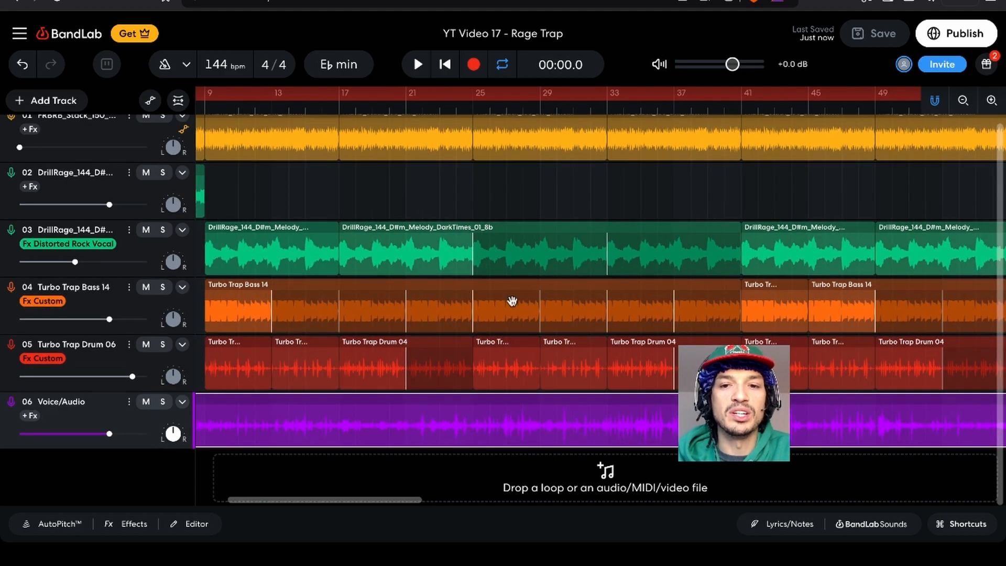
scroll(744, 107, left, 3)
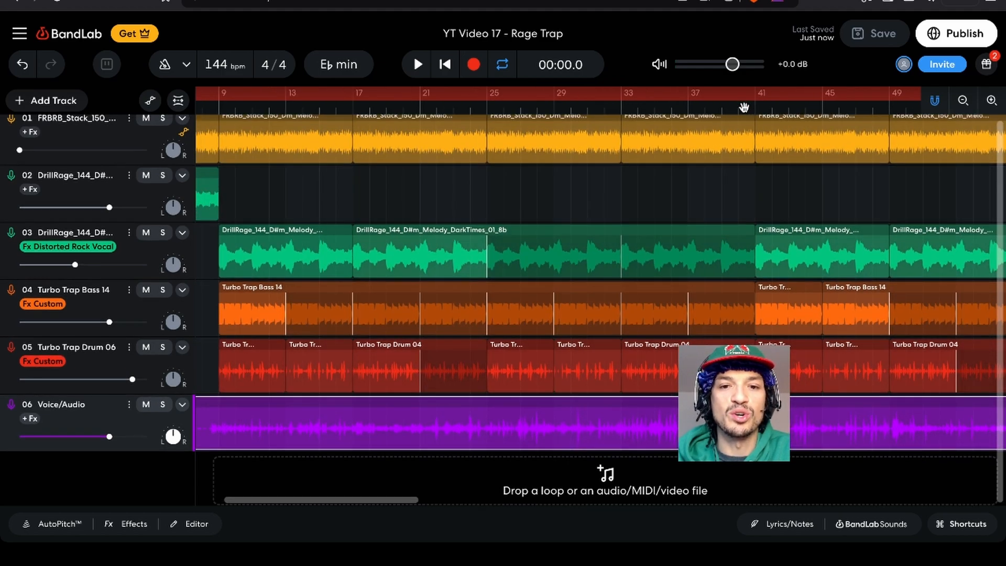
scroll(743, 107, left, 10)
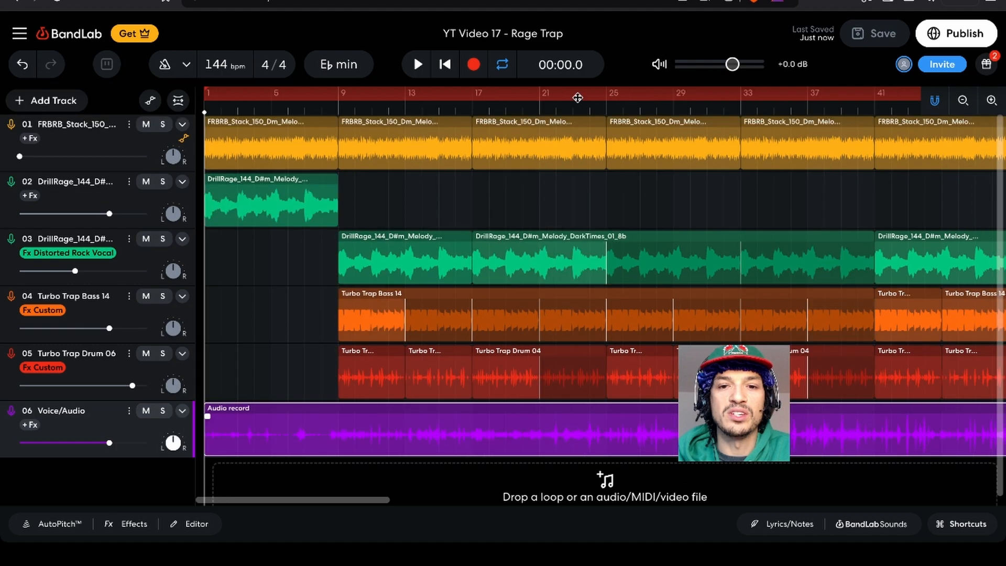
click(808, 111)
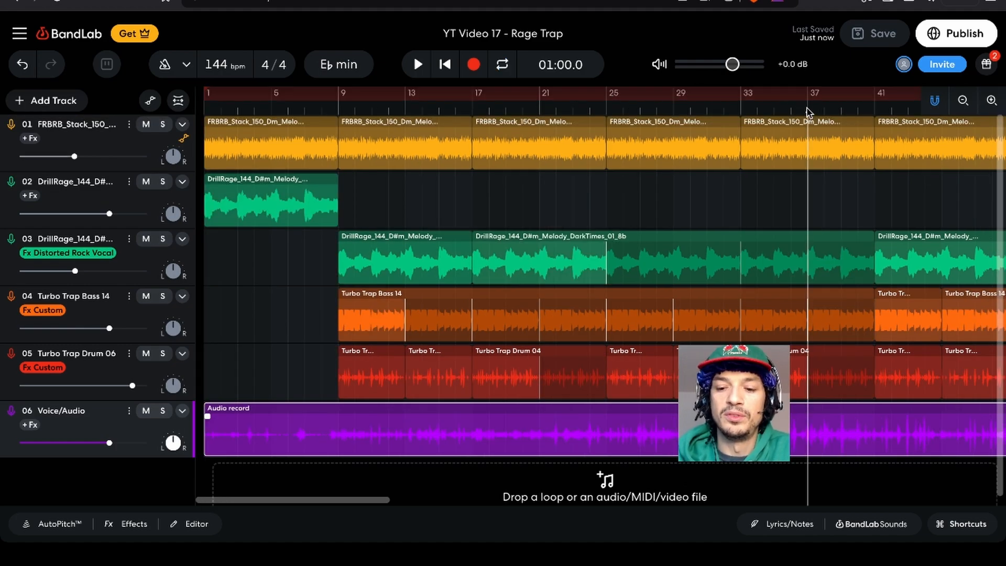
key(space)
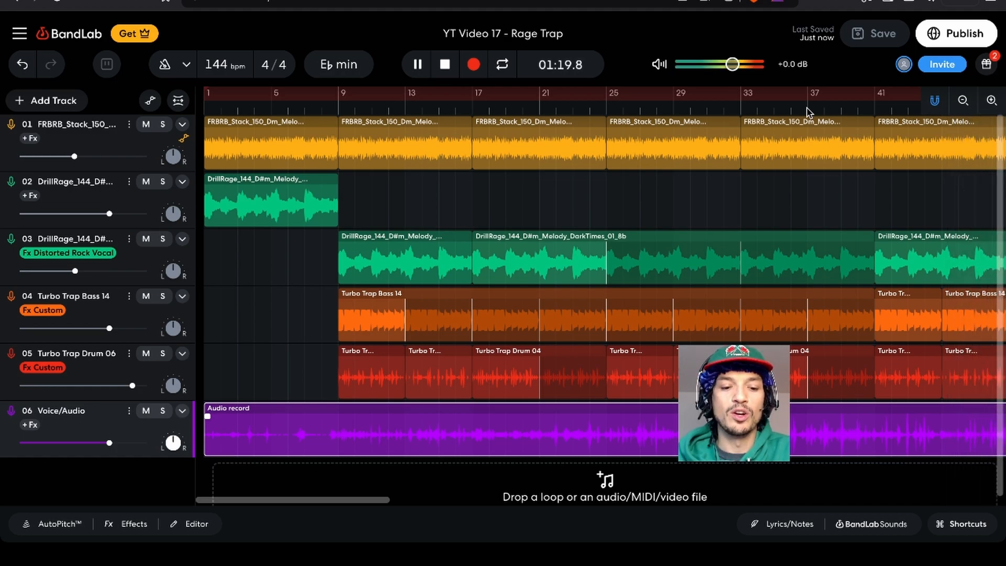
key(space)
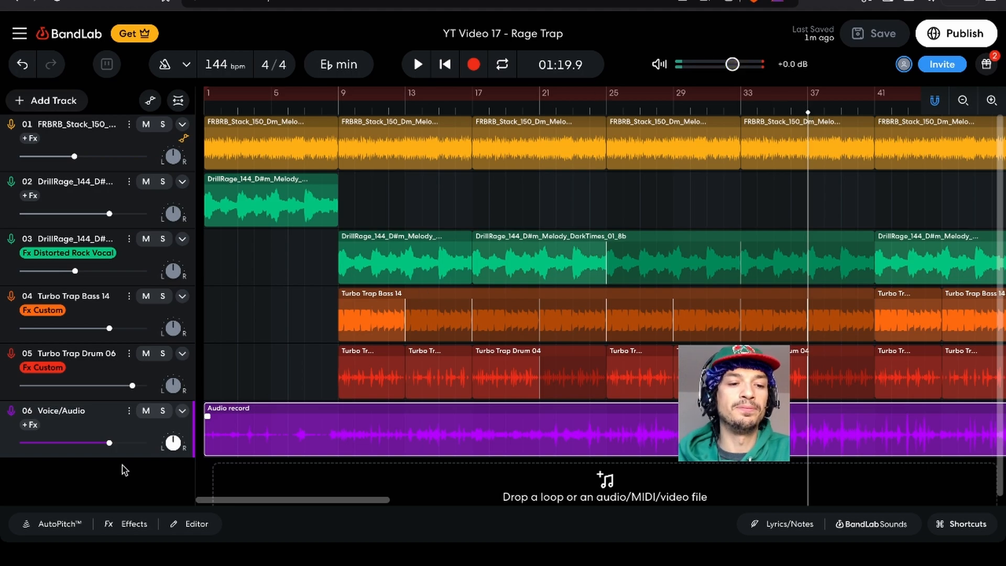
- Apply the Fuzz Starpower effects preset to the Voice/Audio track and look through its effect chain
click(128, 527)
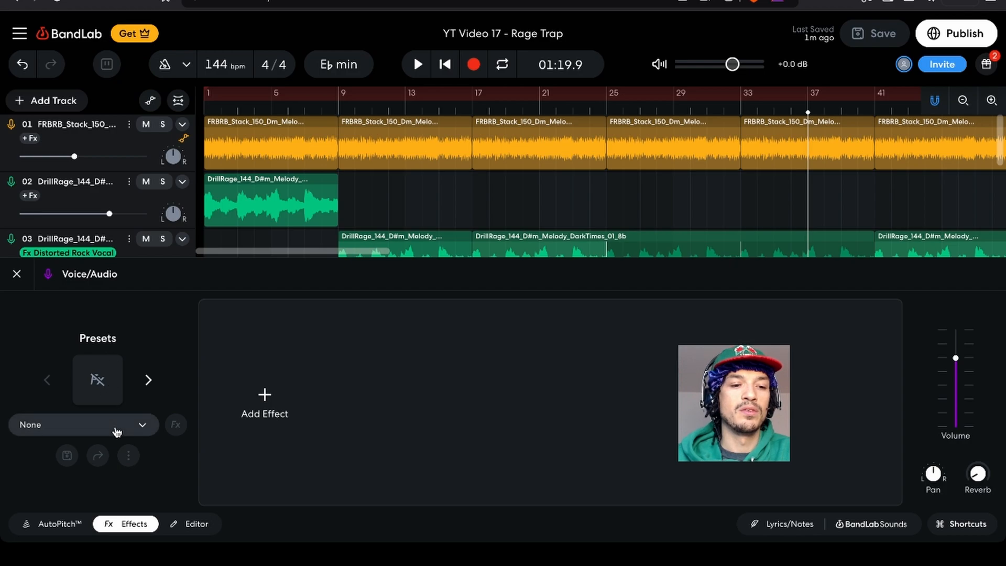
click(147, 428)
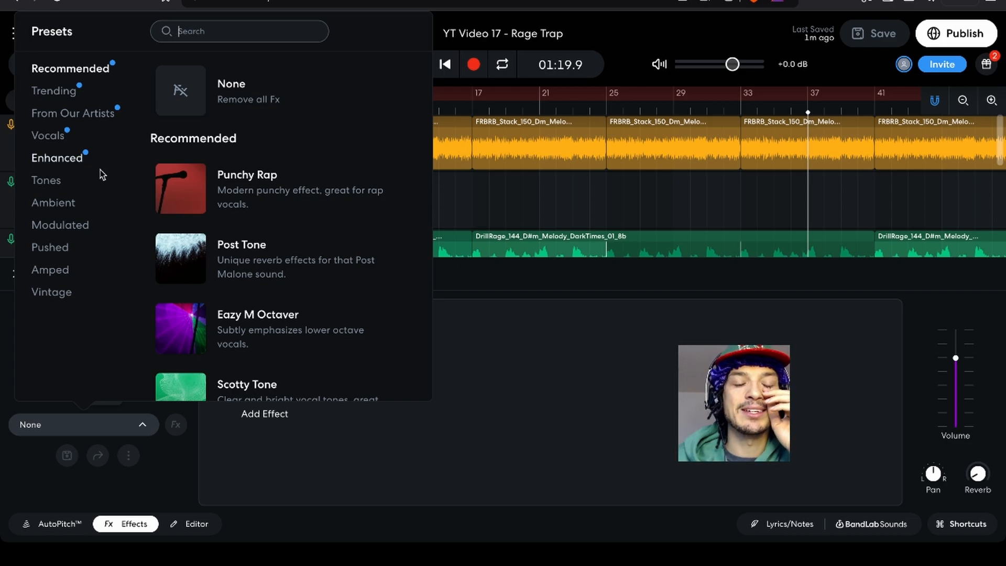
scroll(221, 271, down, 3)
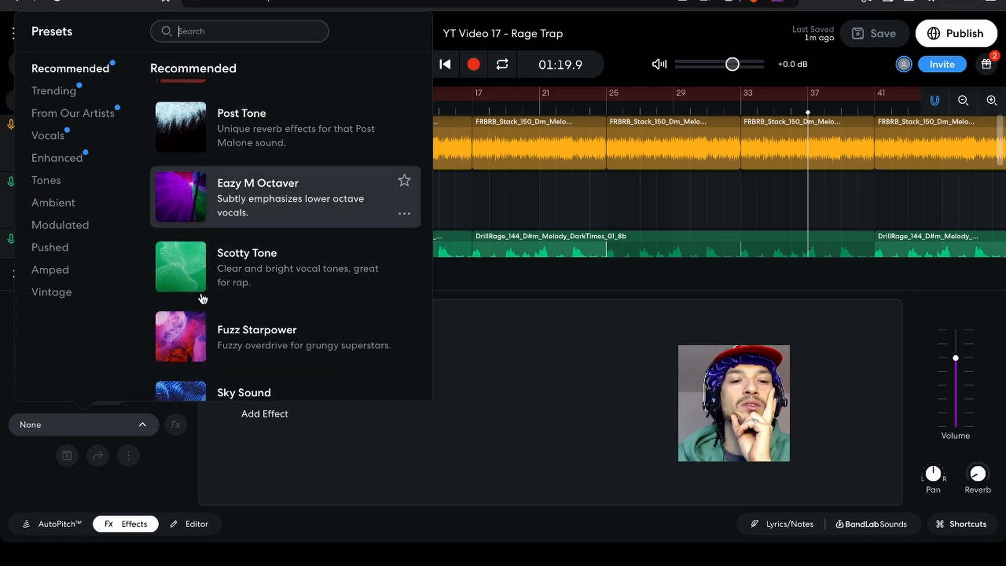
scroll(203, 302, down, 2)
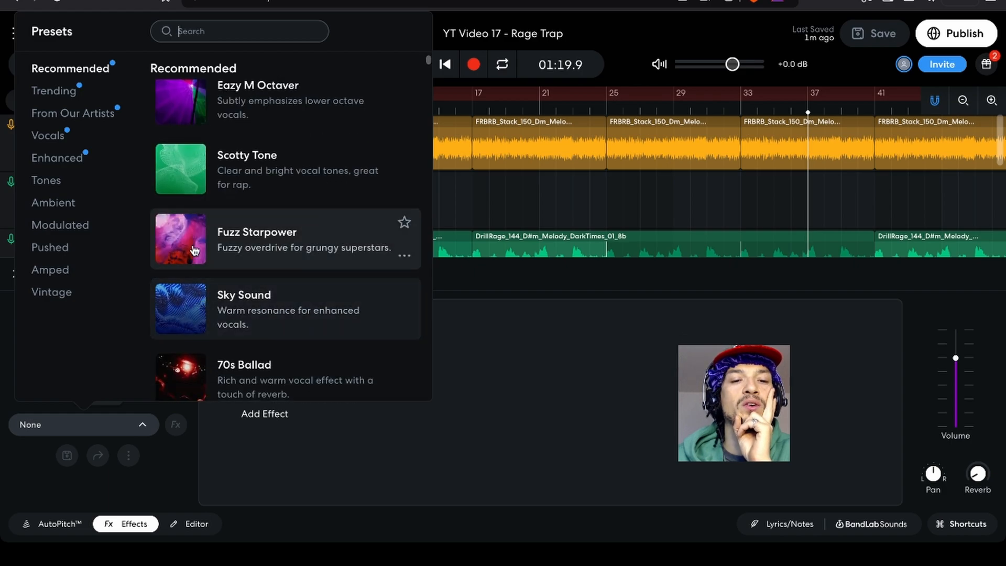
click(193, 248)
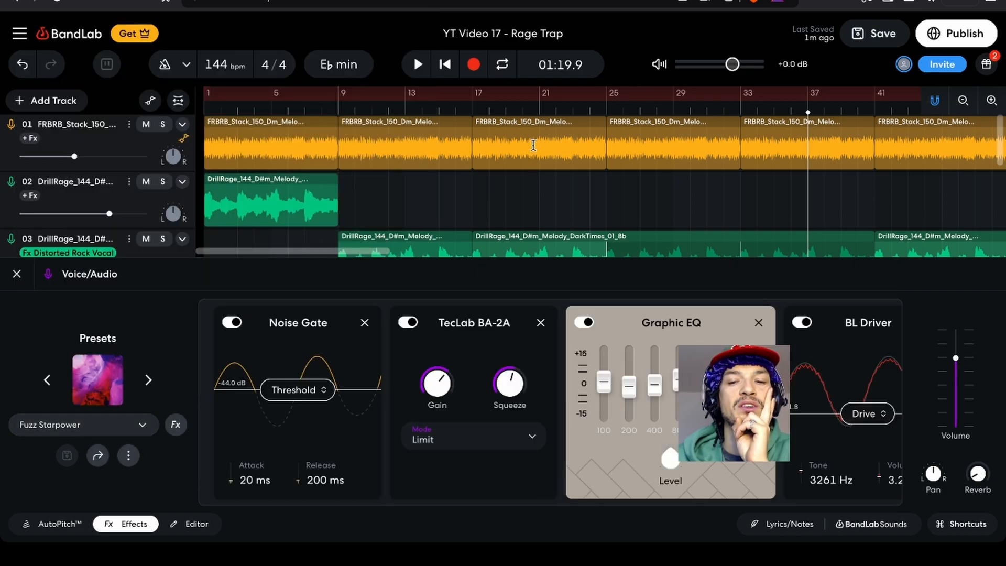
scroll(666, 393, right, 10)
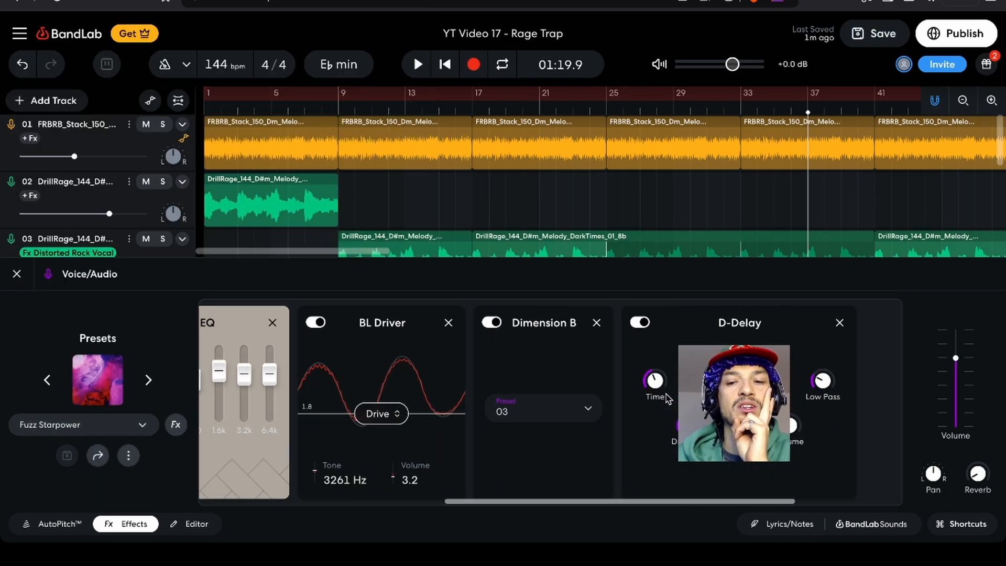
scroll(667, 399, left, 10)
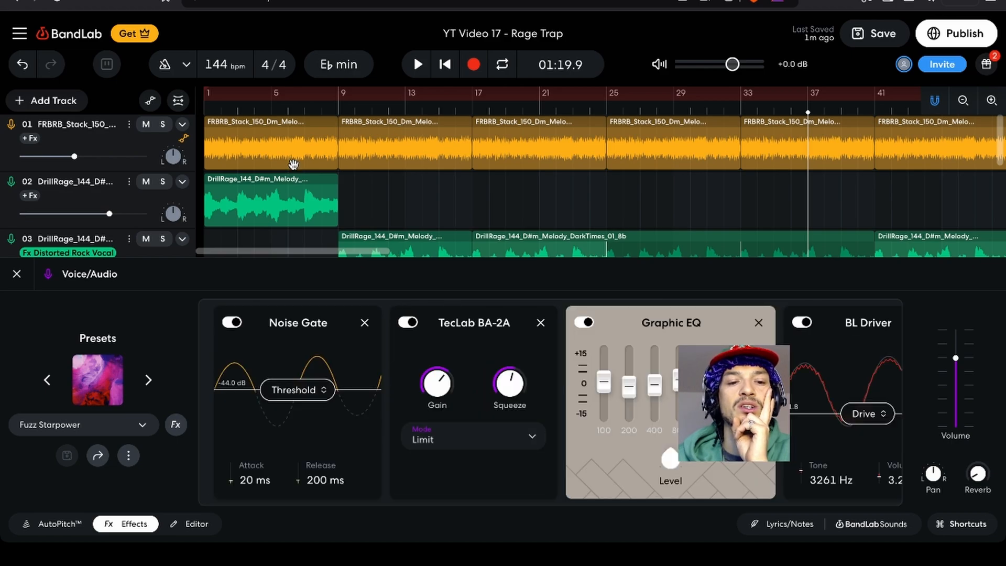
- Raise the Voice/Audio track's volume and increase the BL Driver's drive to about 7.5 while playing from bar 9
scroll(294, 165, down, 2)
scroll(294, 164, down, 3)
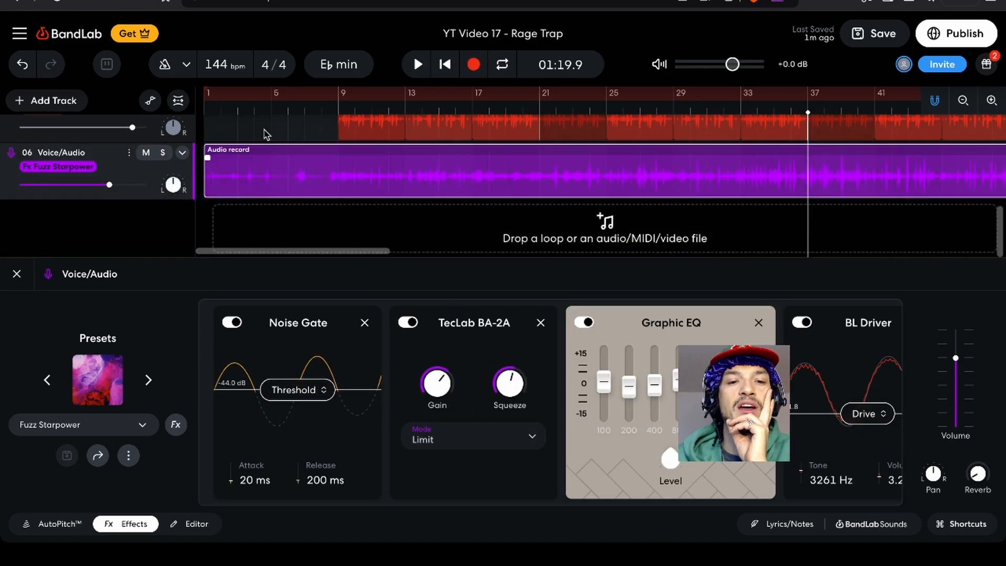
click(339, 110)
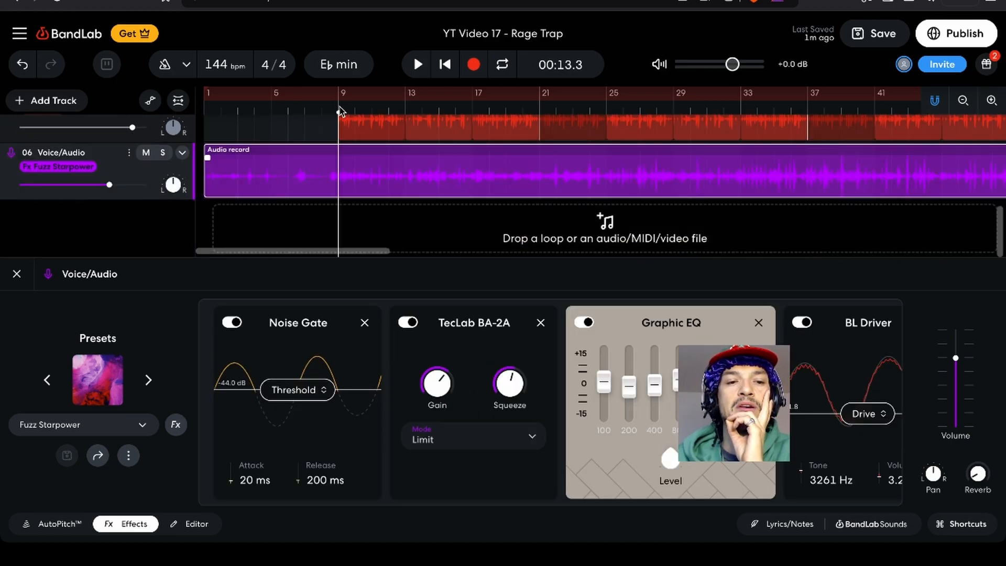
key(space)
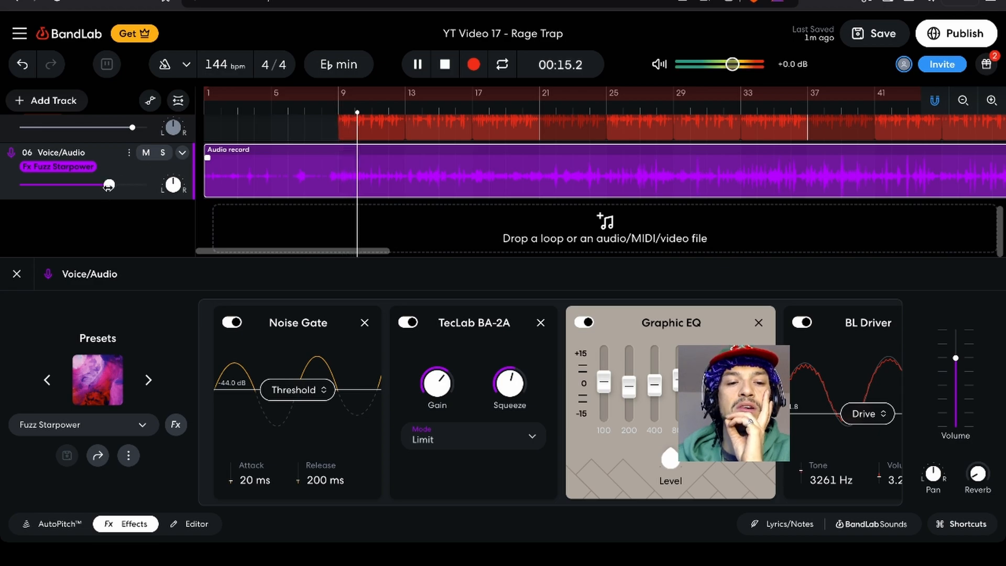
drag(108, 186, 127, 185)
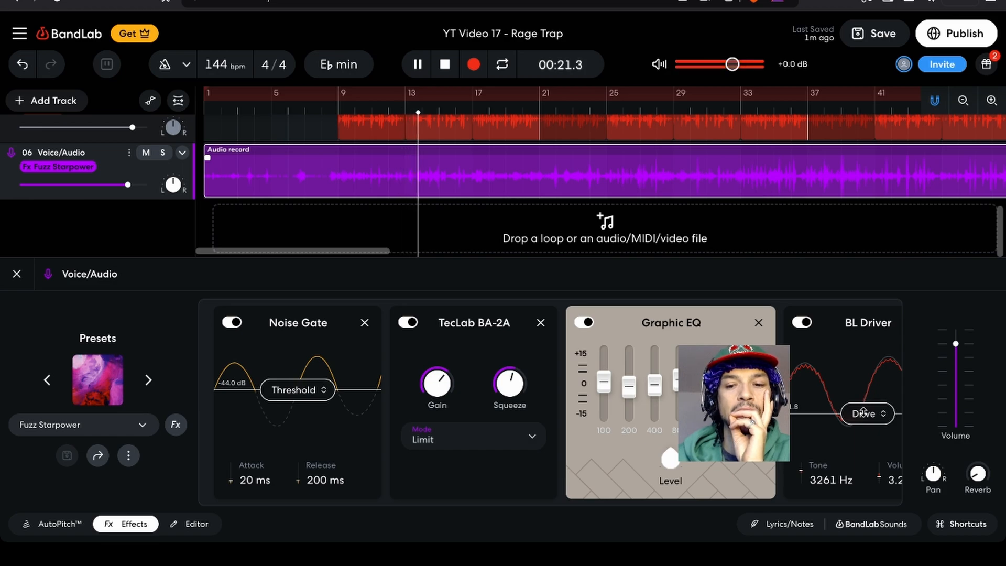
drag(863, 411, 863, 377)
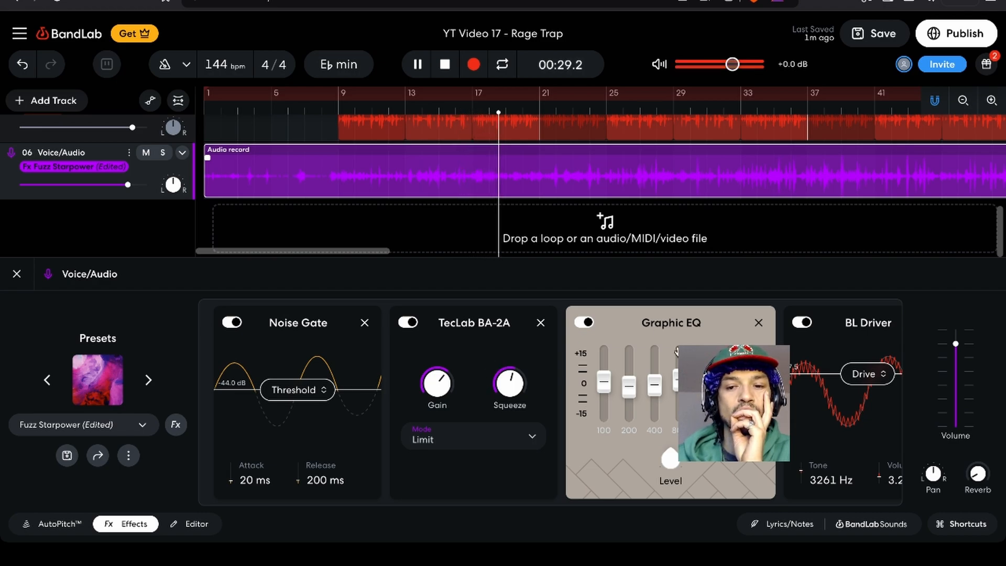
scroll(676, 351, right, 10)
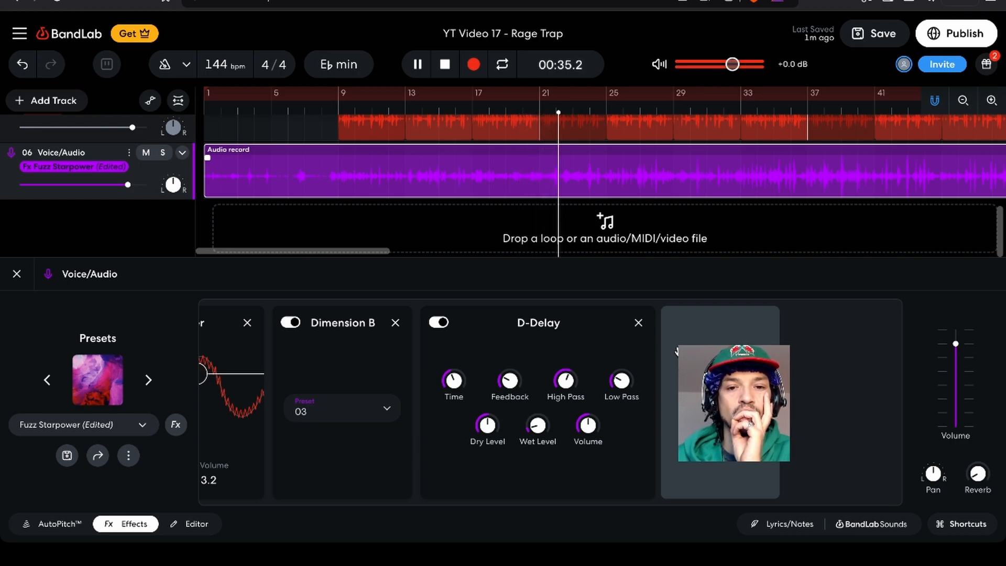
key(space)
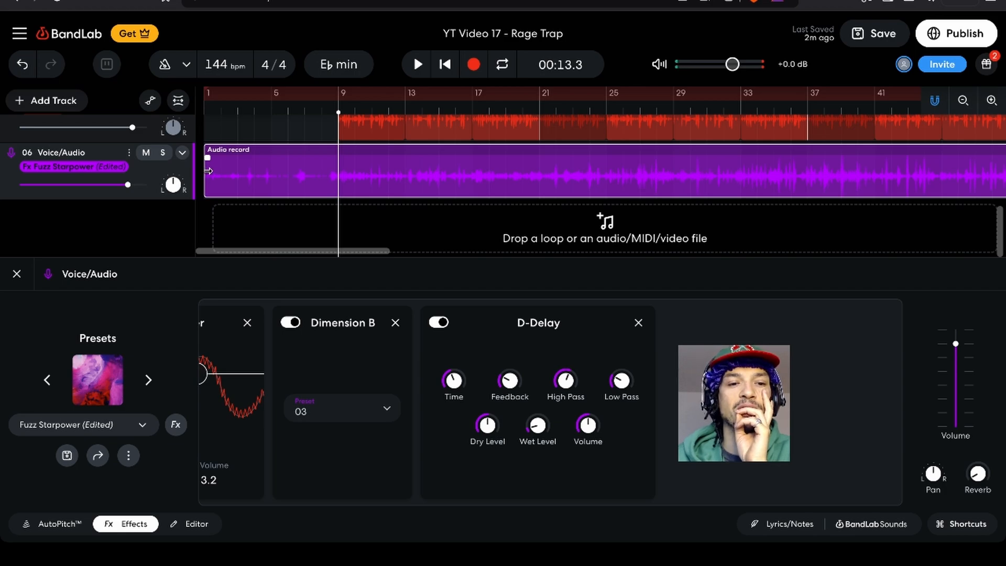
- Trim the start of the vocal clip to about beat 1.2 and nudge the whole clip very slightly earlier to adjust its timing
drag(211, 171, 211, 170)
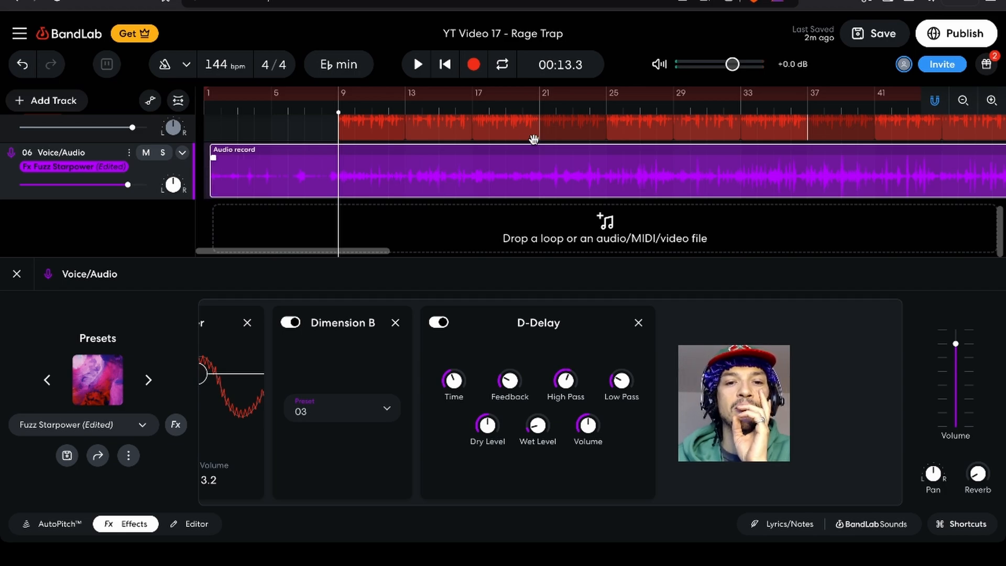
drag(533, 138, 391, 272)
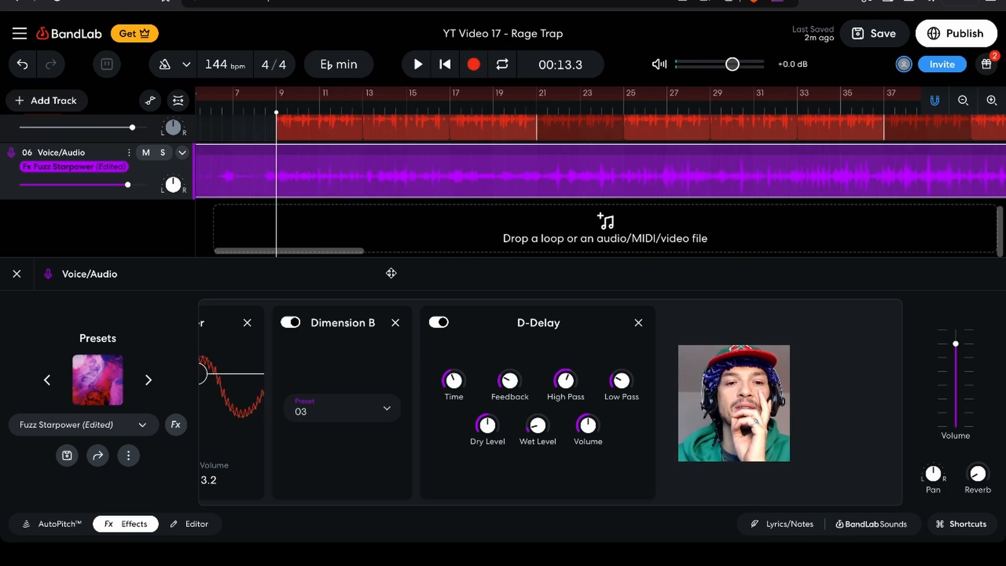
scroll(388, 182, up, 7)
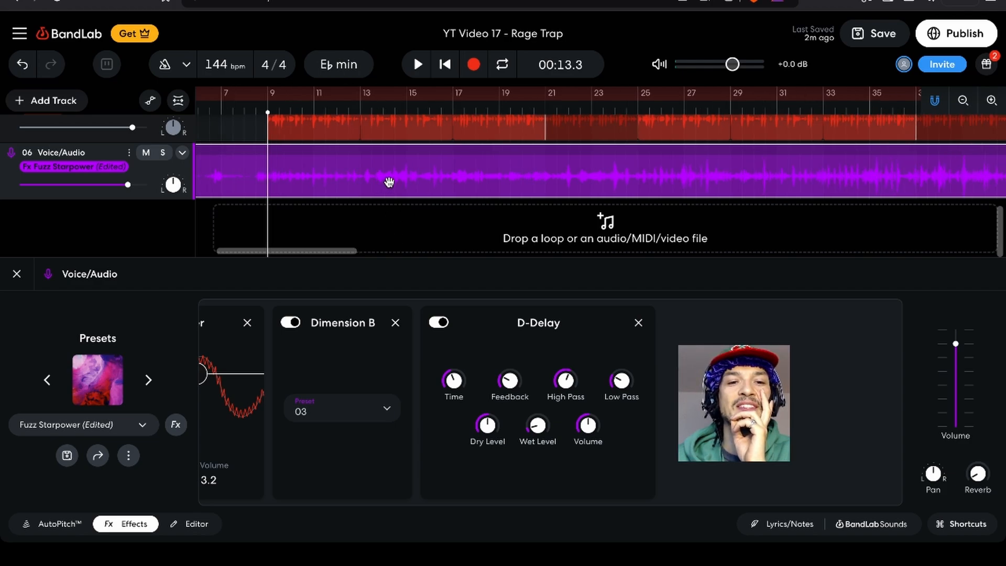
scroll(389, 182, up, 3)
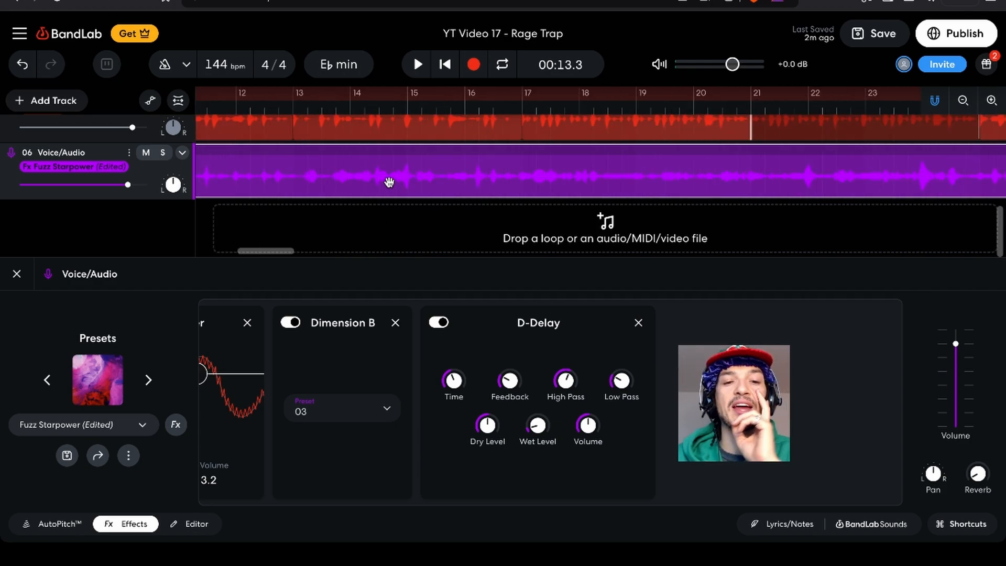
scroll(389, 182, up, 8)
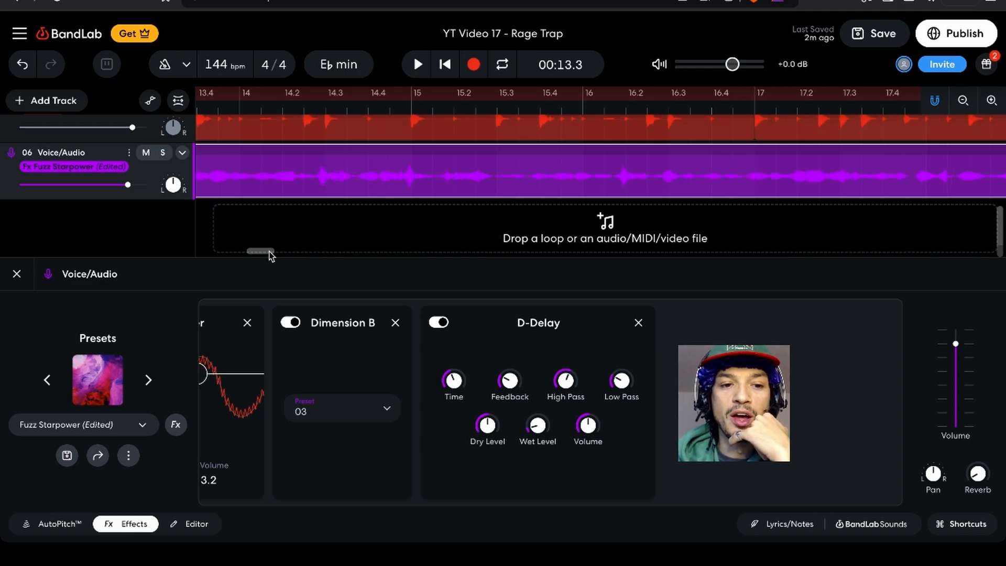
scroll(252, 256, right, 5)
scroll(223, 258, left, 4)
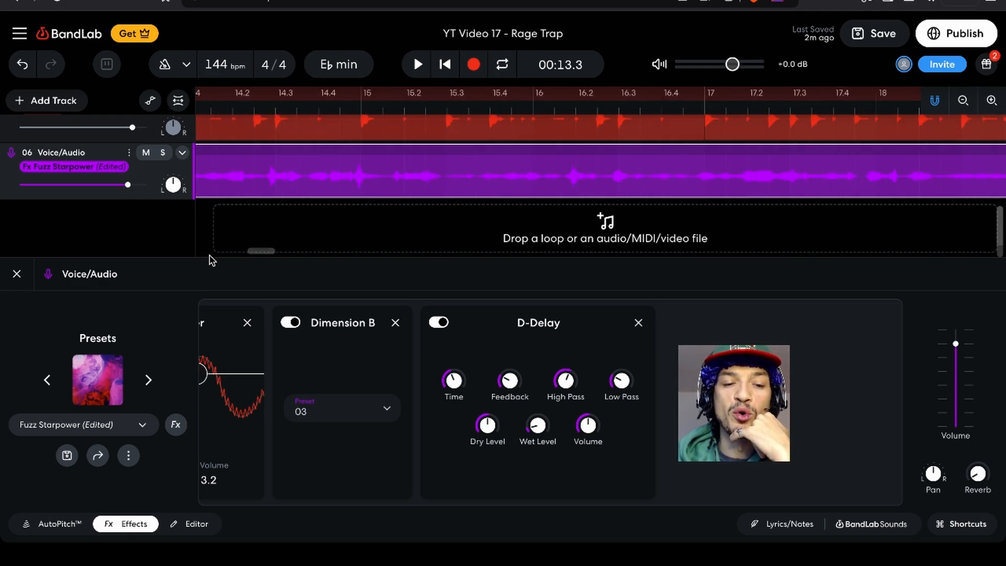
scroll(194, 259, left, 5)
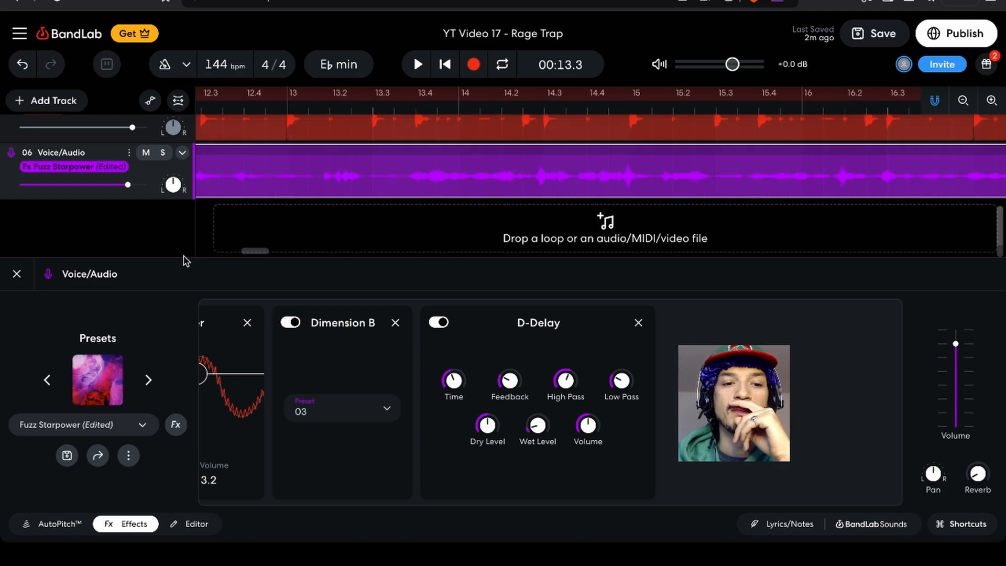
scroll(183, 260, left, 20)
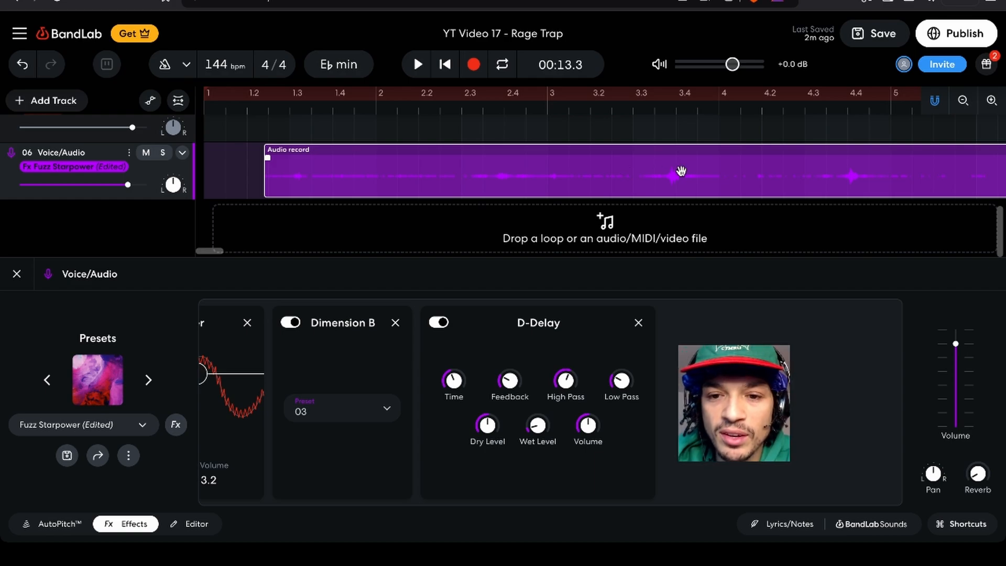
drag(702, 171, 699, 172)
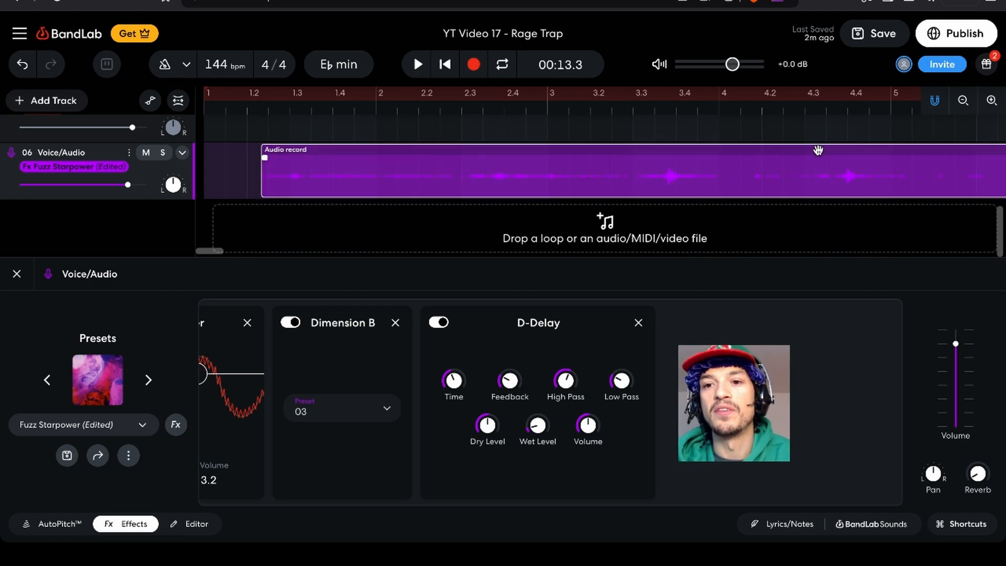
scroll(885, 137, down, 1)
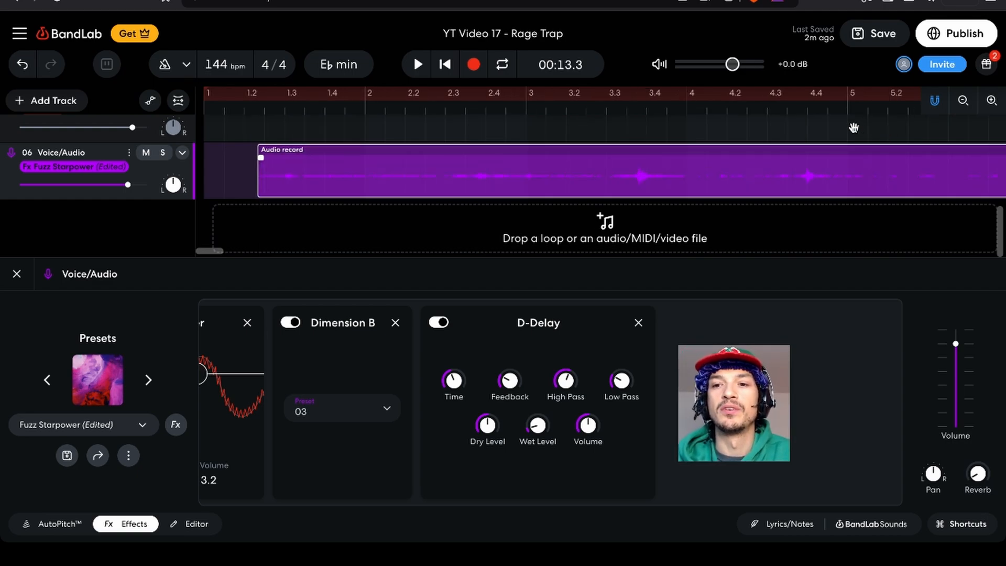
scroll(853, 173, down, 3)
scroll(860, 155, down, 2)
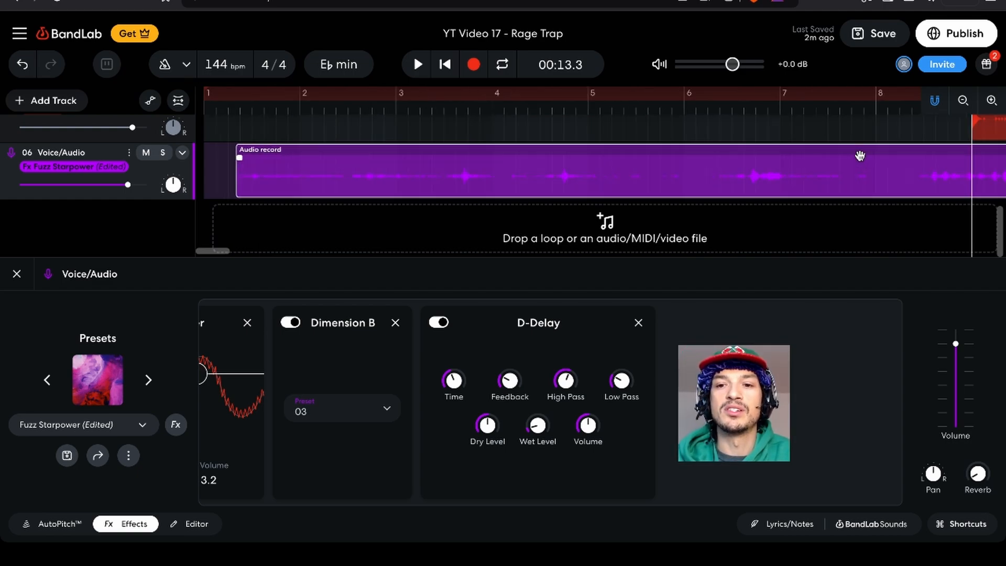
scroll(859, 156, down, 2)
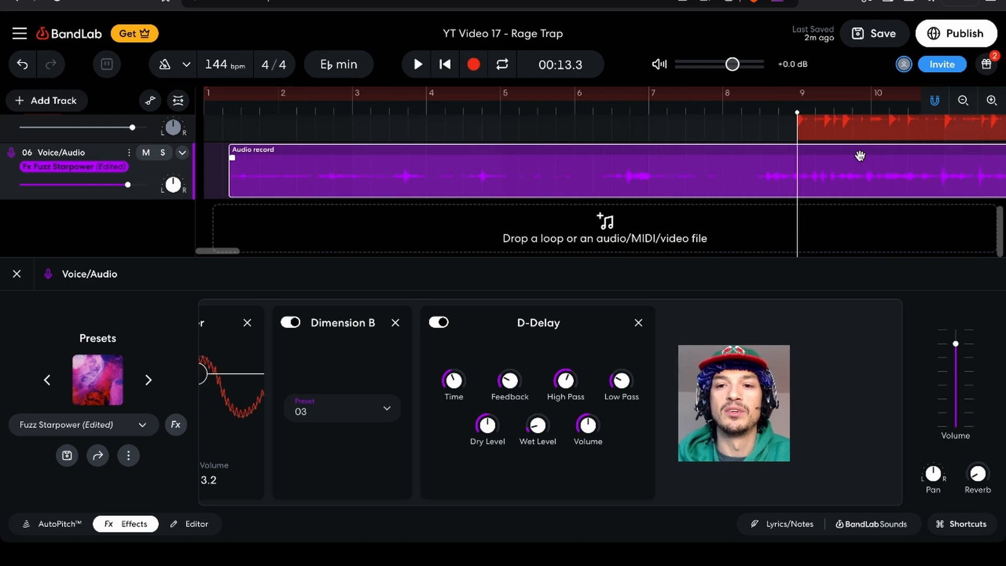
scroll(860, 155, down, 2)
scroll(897, 137, down, 2)
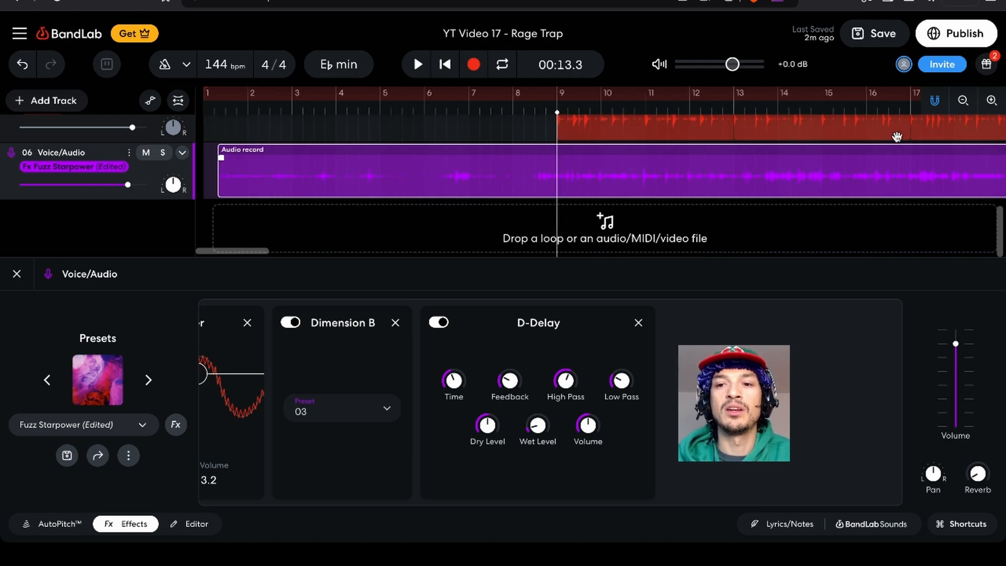
- Play the full mix with the vocals from about bar 76, stop playback and undo the last edit
scroll(896, 137, down, 2)
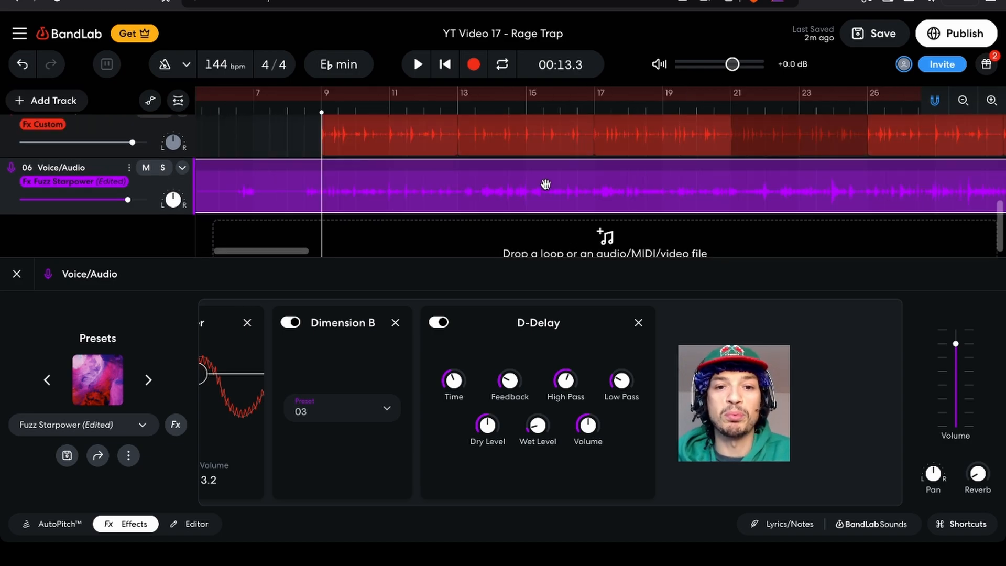
scroll(770, 109, down, 1)
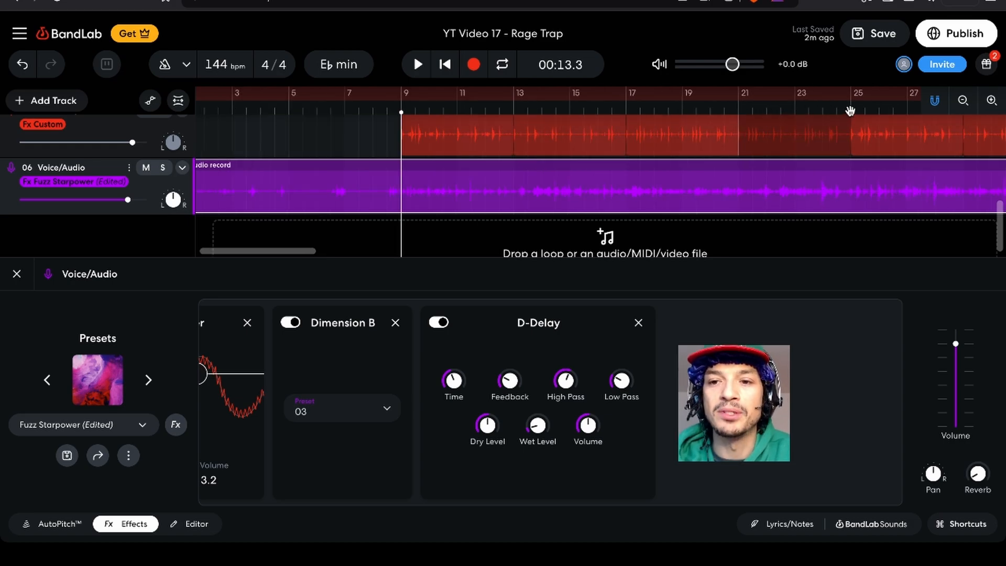
scroll(852, 113, down, 1)
scroll(852, 114, right, 7)
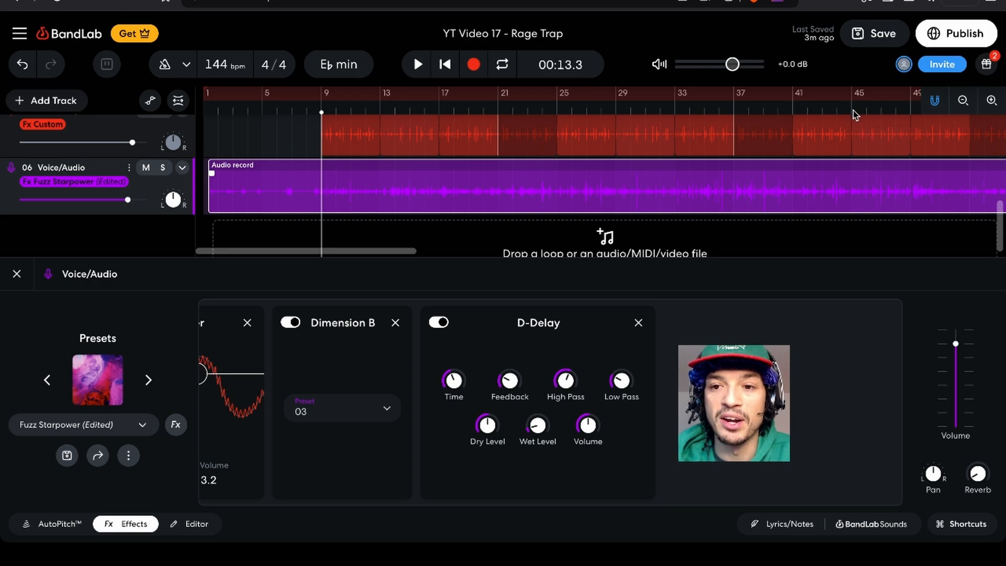
drag(851, 110, 156, 399)
key(space)
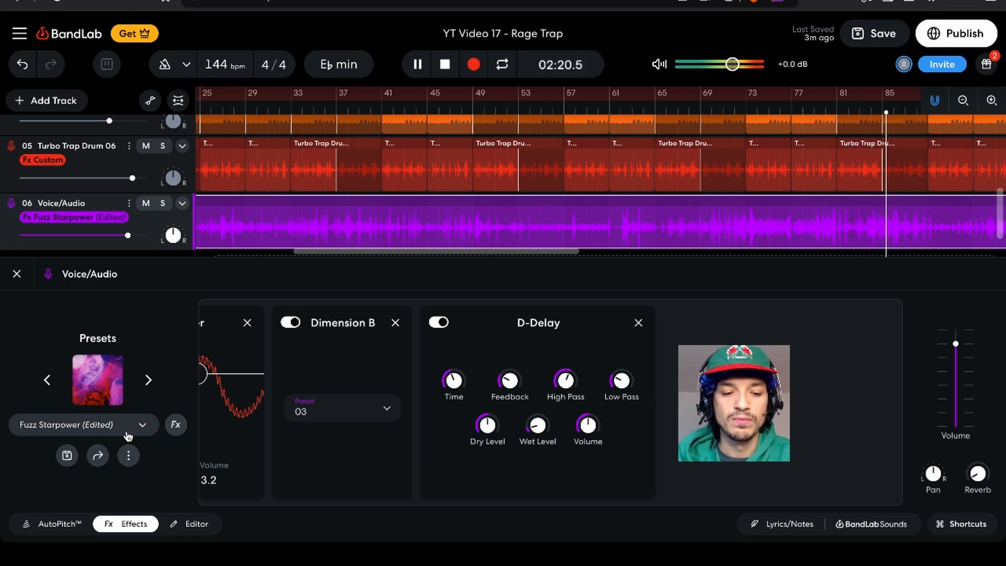
key(space)
key(super+z)
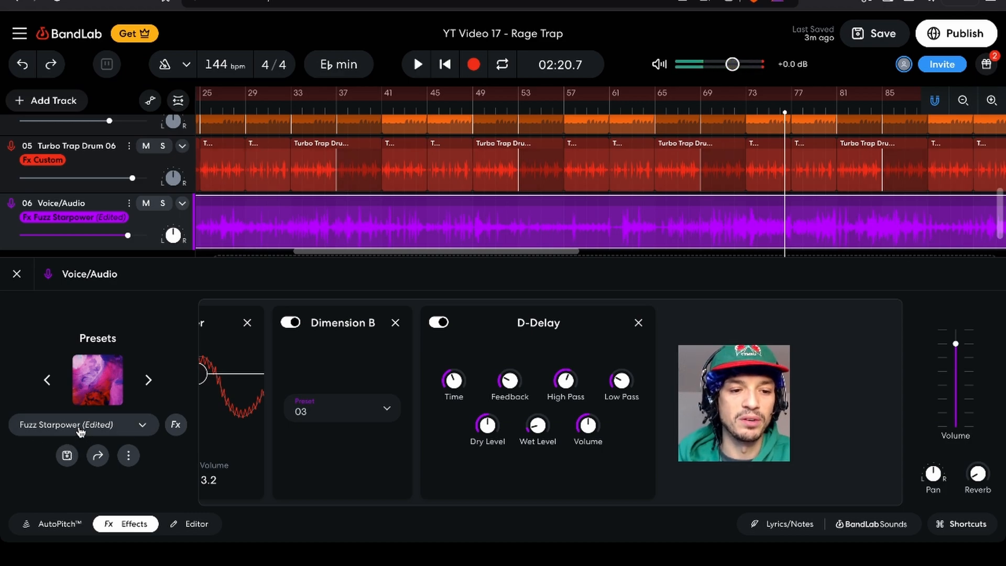
- Search the effects presets for "distortion" and apply the 808 Heartbreaker preset to the Voice/Audio track
click(144, 426)
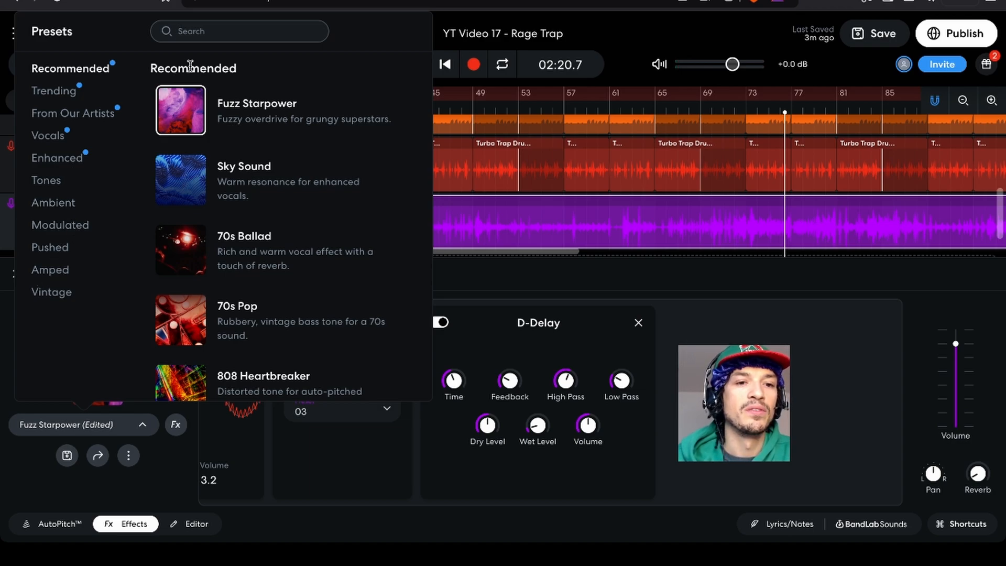
text(dist)
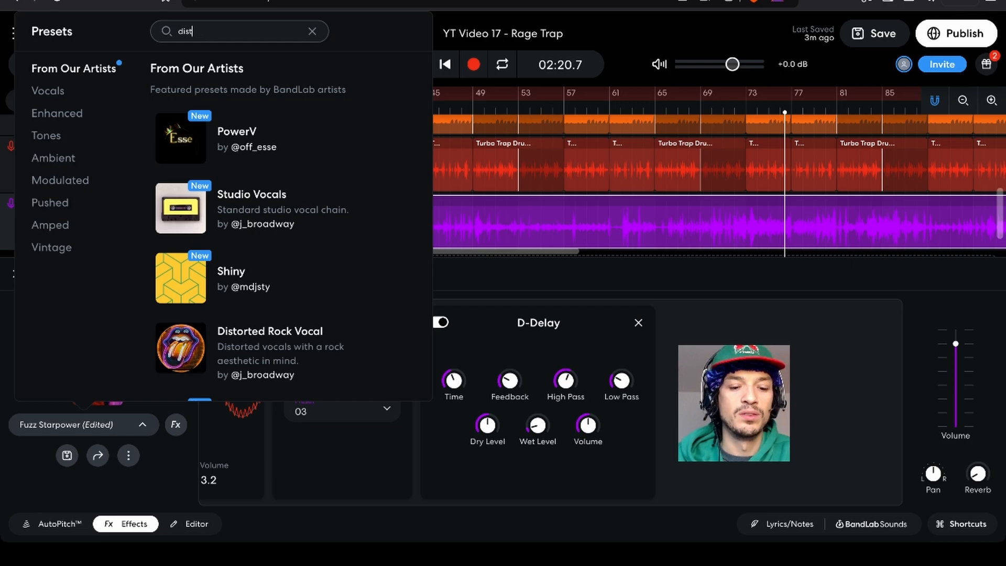
text(roortion)
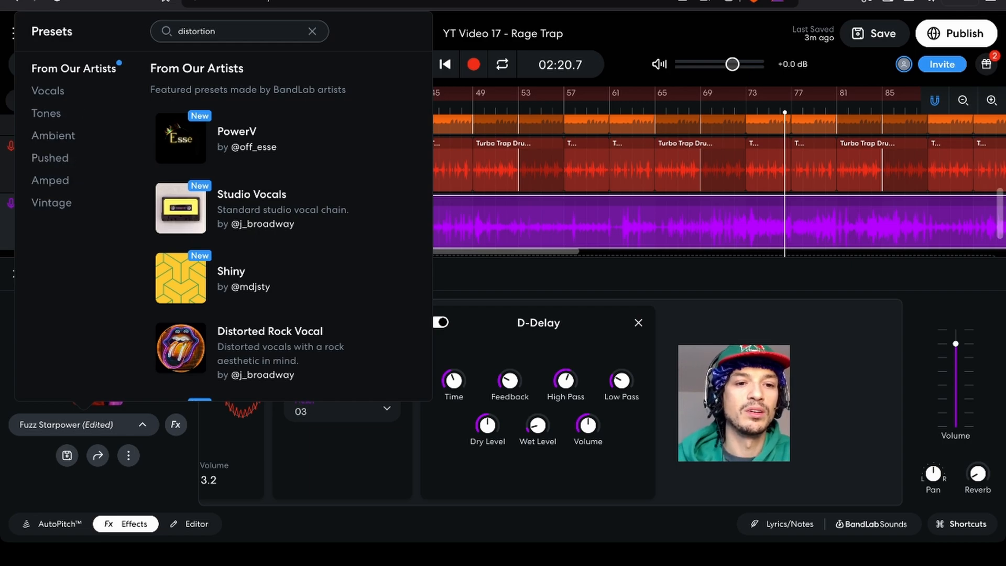
scroll(214, 339, down, 2)
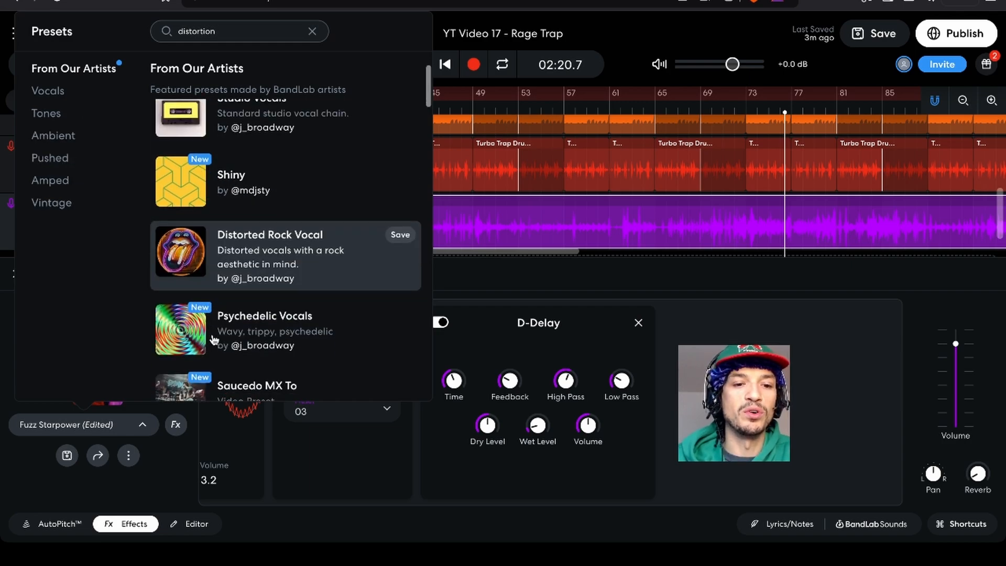
scroll(212, 267, down, 4)
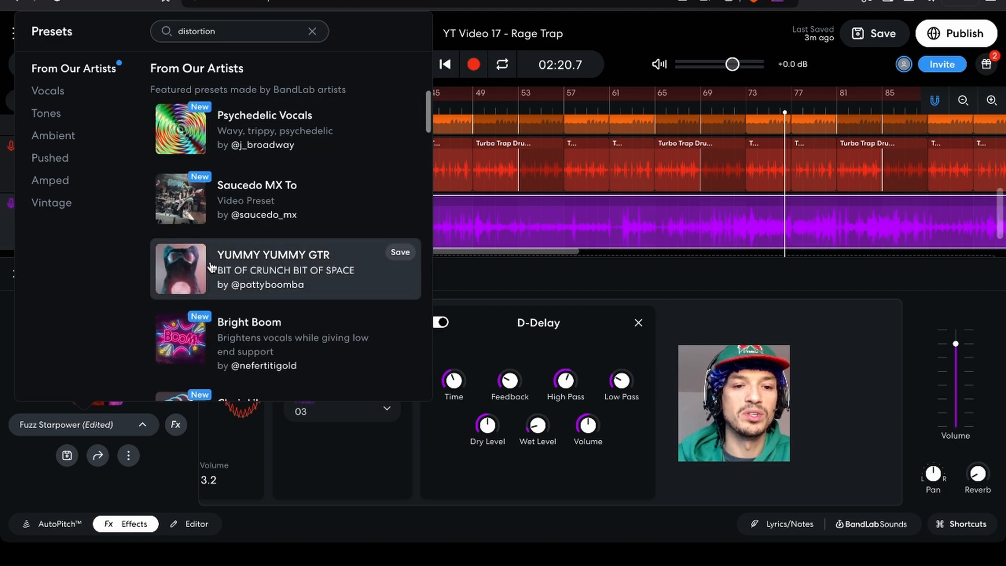
scroll(189, 361, down, 4)
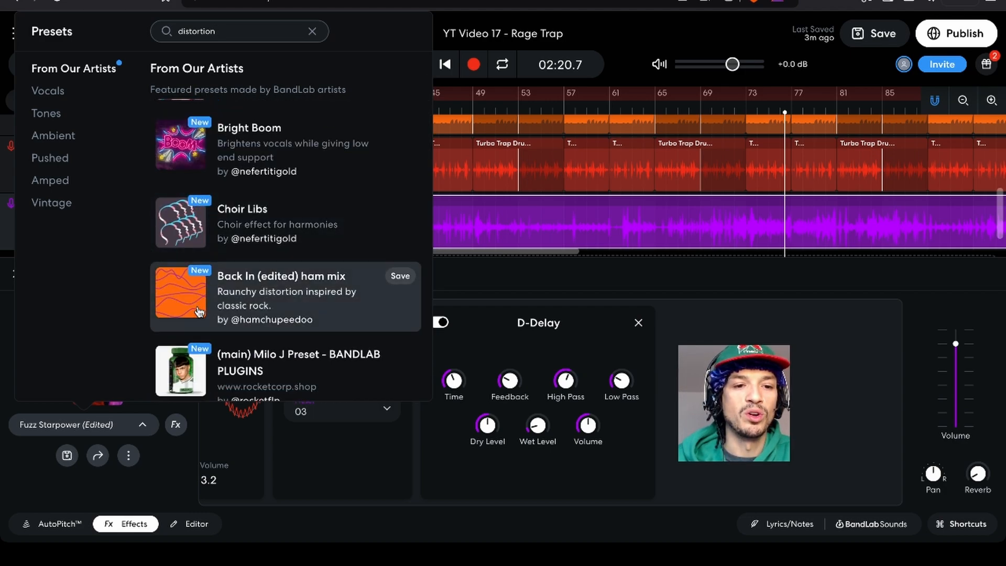
scroll(198, 313, down, 1)
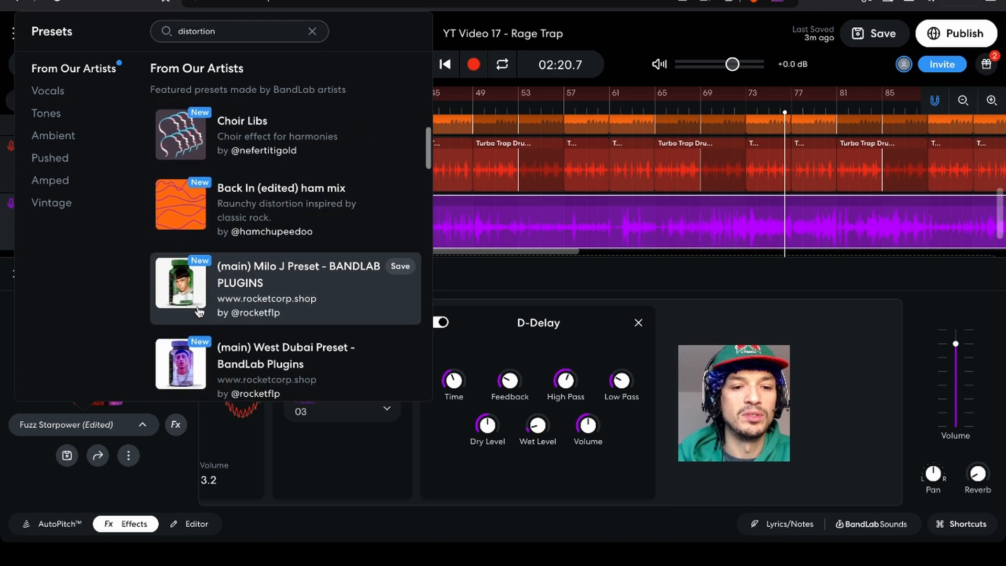
scroll(199, 312, down, 2)
scroll(199, 313, down, 4)
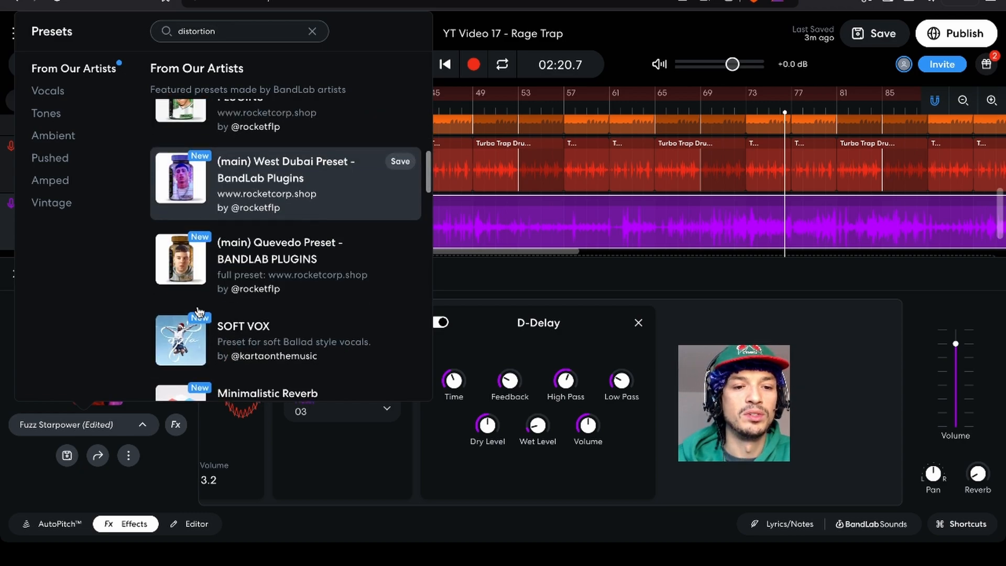
scroll(198, 312, down, 5)
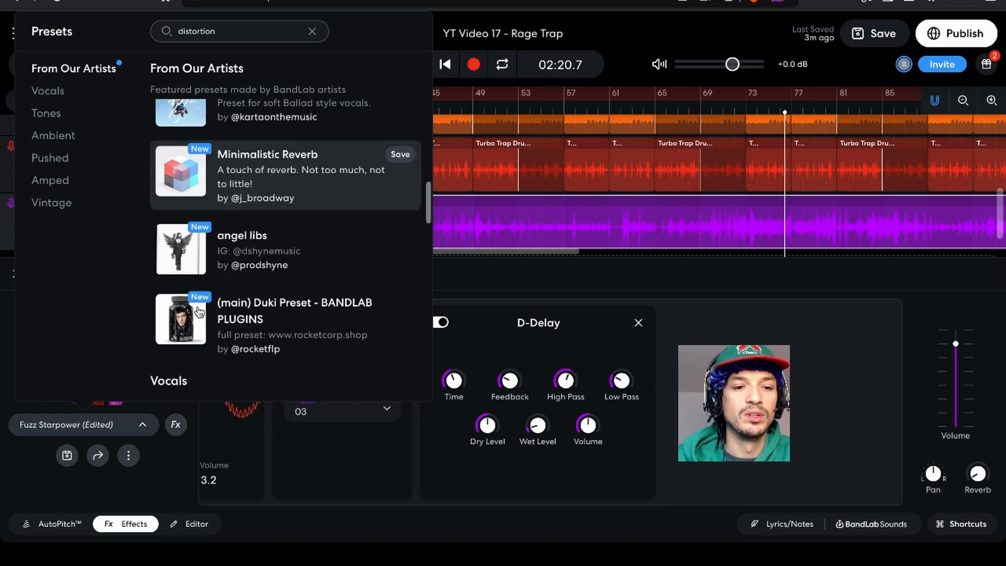
scroll(199, 312, down, 2)
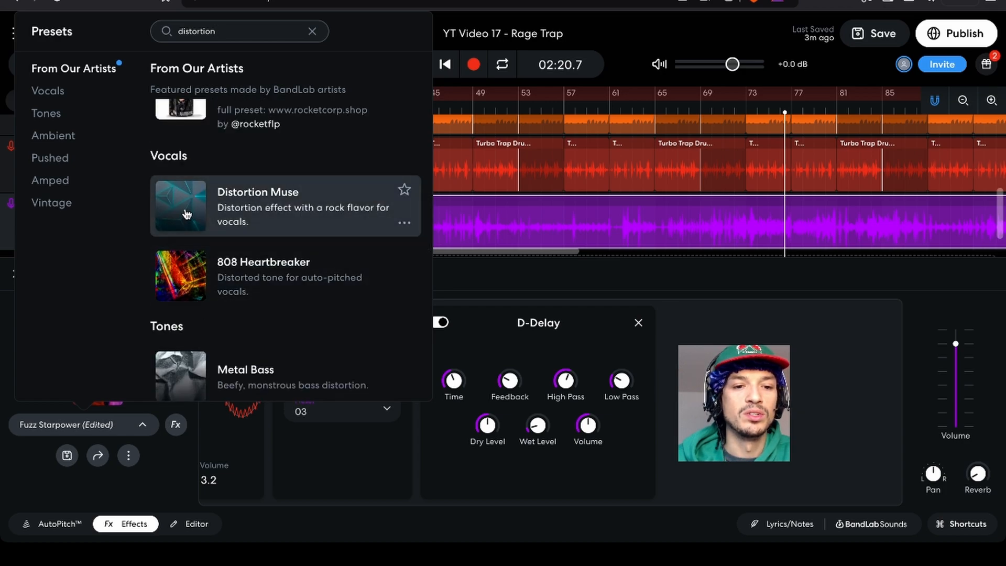
click(188, 259)
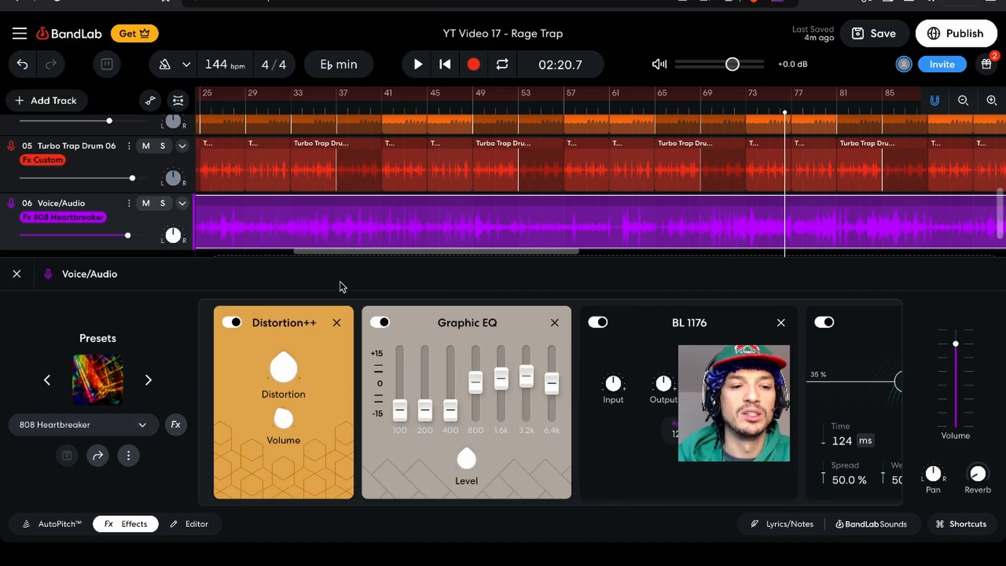
- Turn on AutoPitch for the Voice/Audio track and play the vocals from about bar 76
click(52, 523)
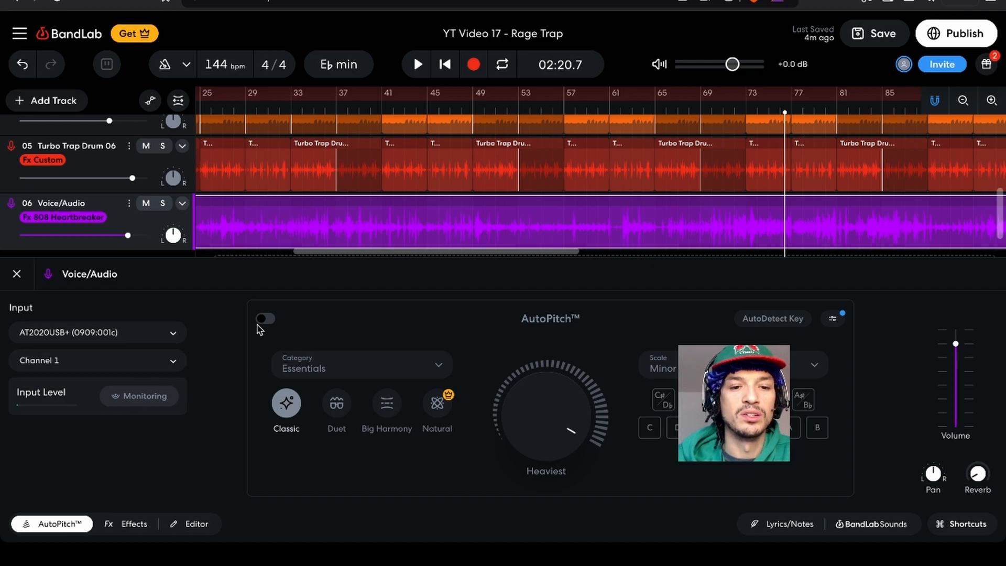
click(265, 319)
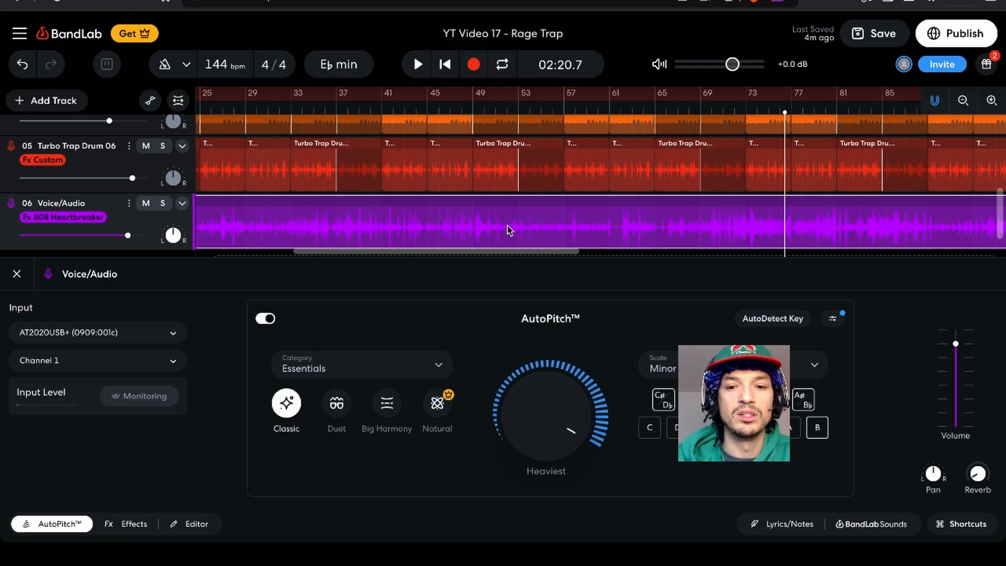
key(space)
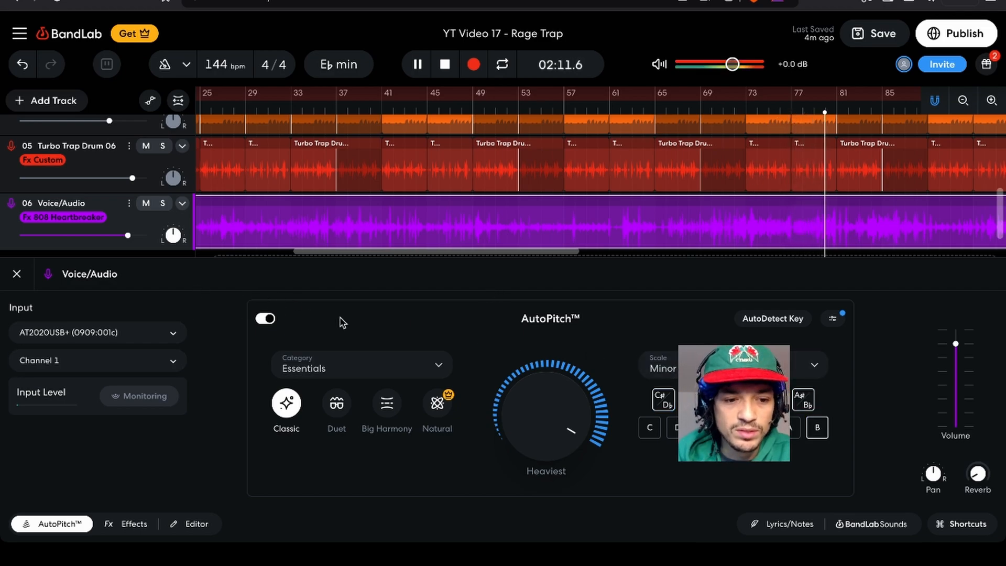
- Bypass the Distortion++ and Graphic EQ effects in the Voice/Audio track's chain while the song plays
click(118, 524)
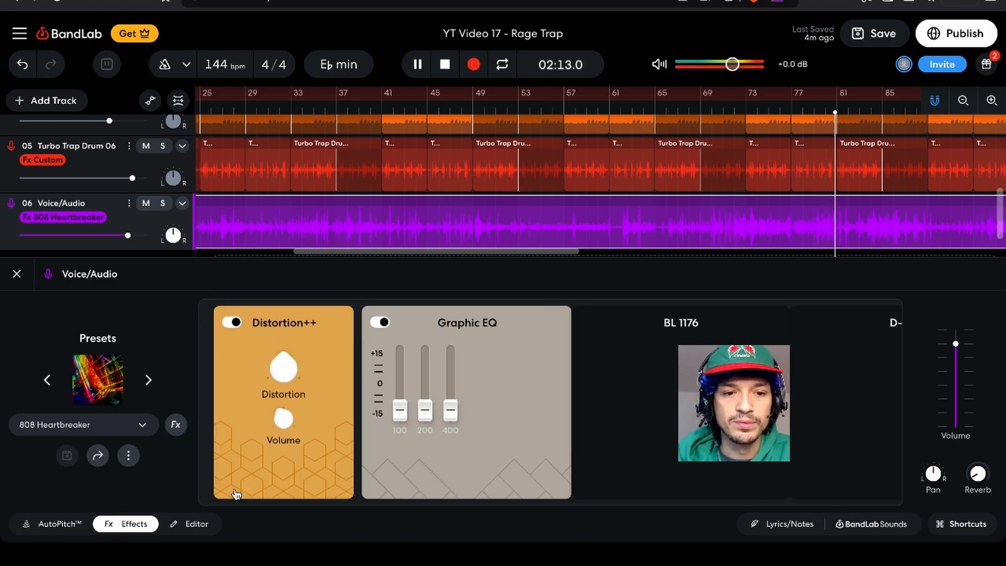
click(232, 322)
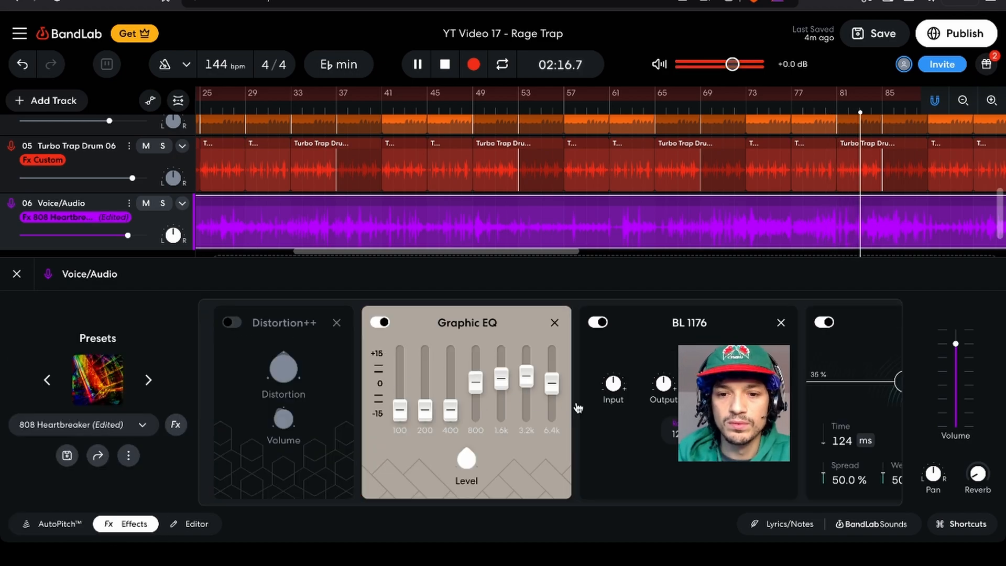
scroll(578, 407, right, 5)
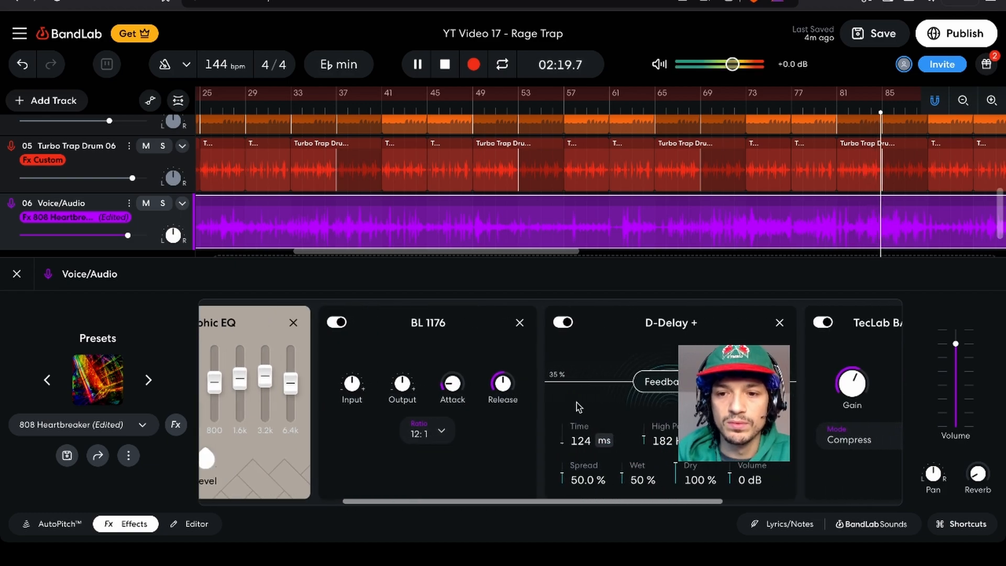
scroll(577, 407, right, 6)
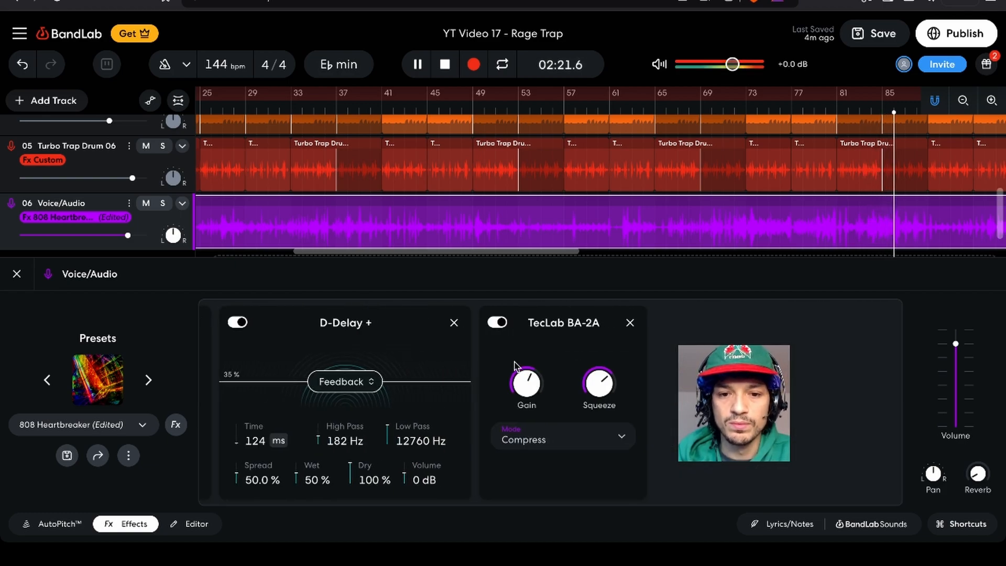
scroll(367, 400, left, 10)
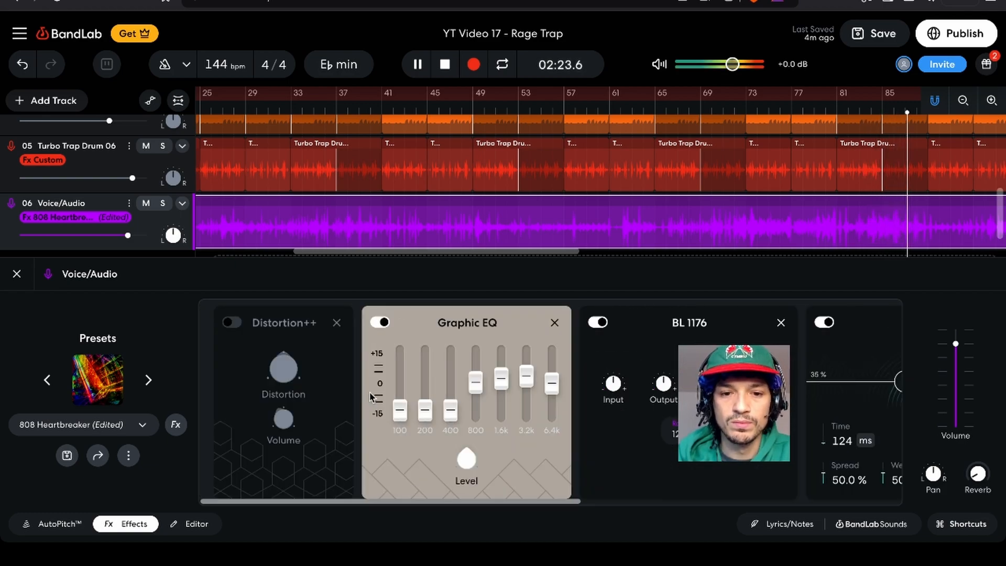
click(384, 323)
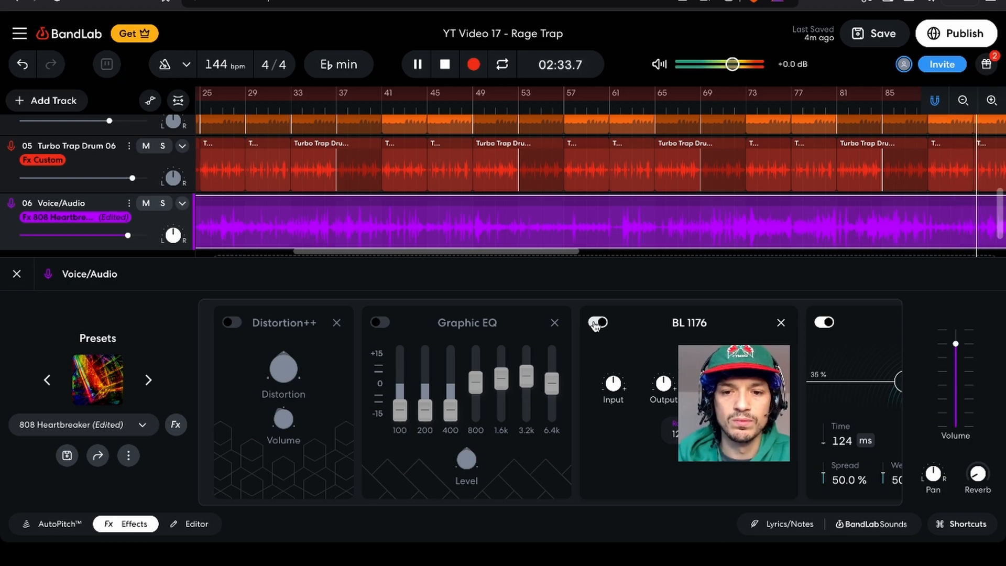
- Switch Distortion++ back on and bypass the TecLab BA-2A compressor in the Voice/Audio track's effect chain
click(235, 330)
click(260, 422)
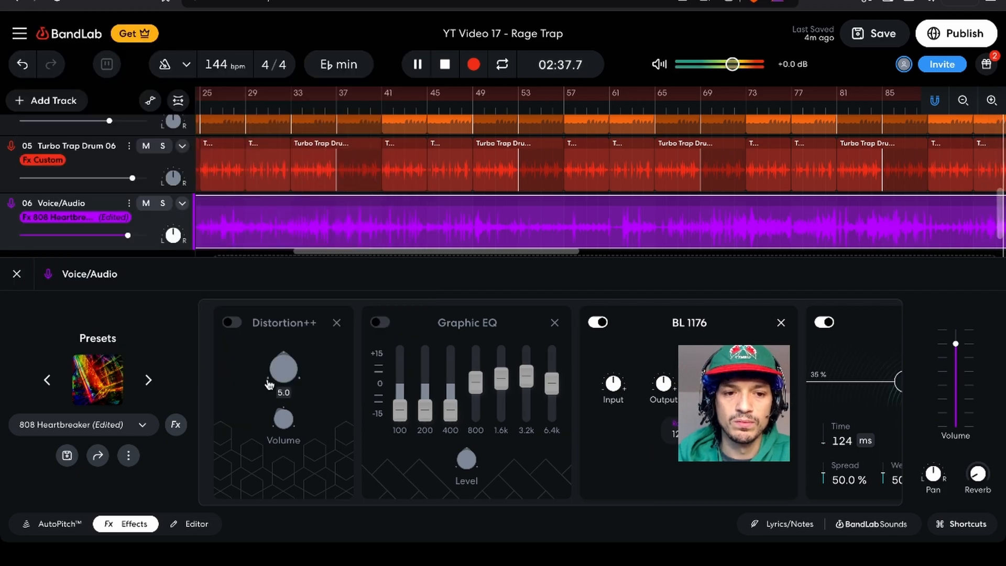
click(231, 322)
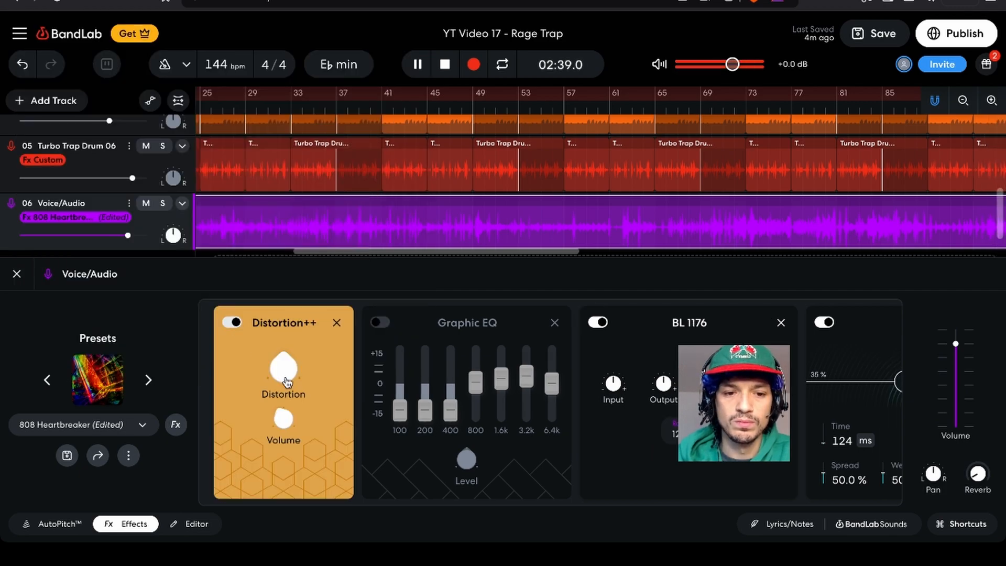
scroll(670, 386, right, 5)
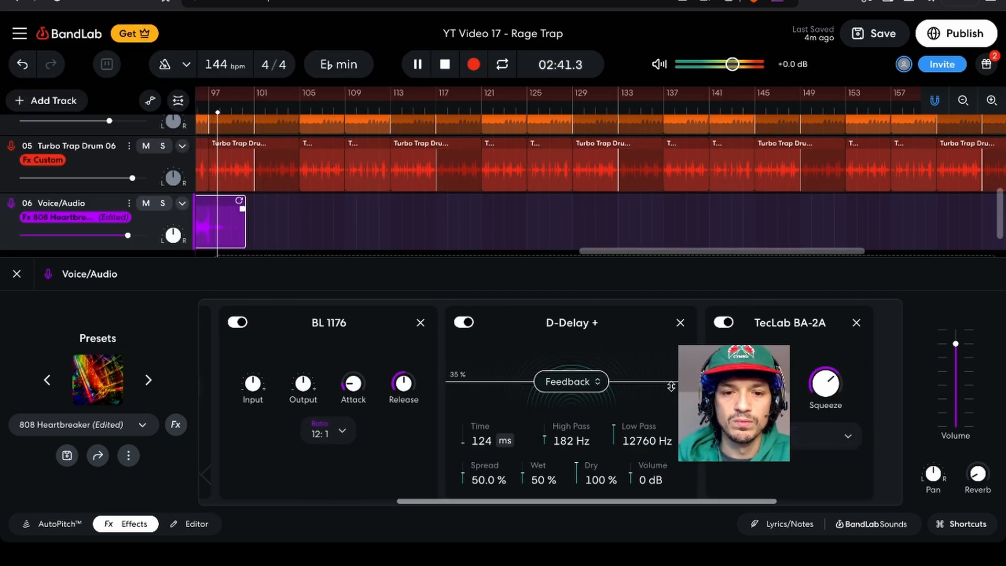
scroll(670, 386, right, 2)
click(689, 322)
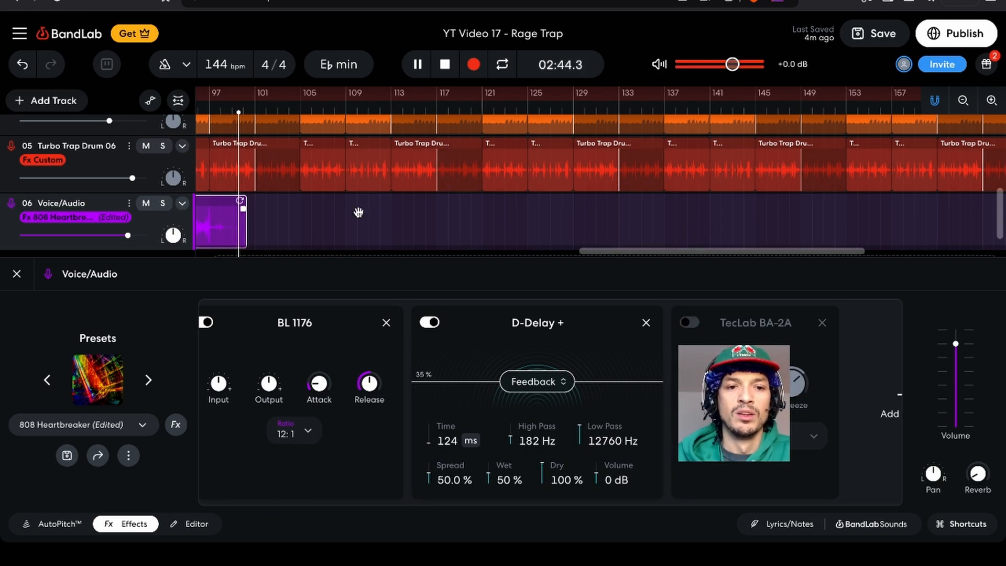
- Switch to the web search results to read the Rage Trap Characteristics summary, and return to the BandLab project
scroll(358, 212, left, 5)
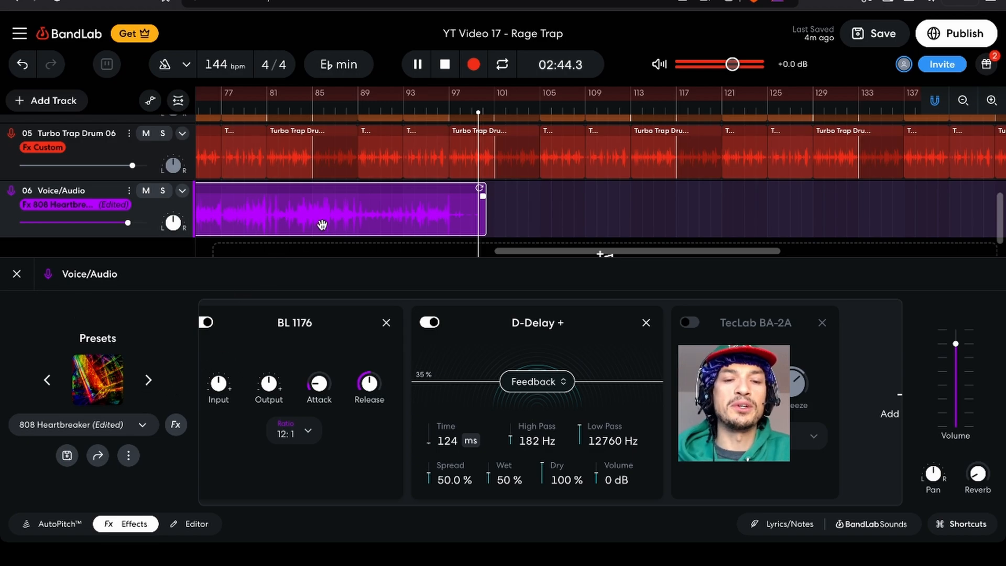
scroll(438, 157, left, 9)
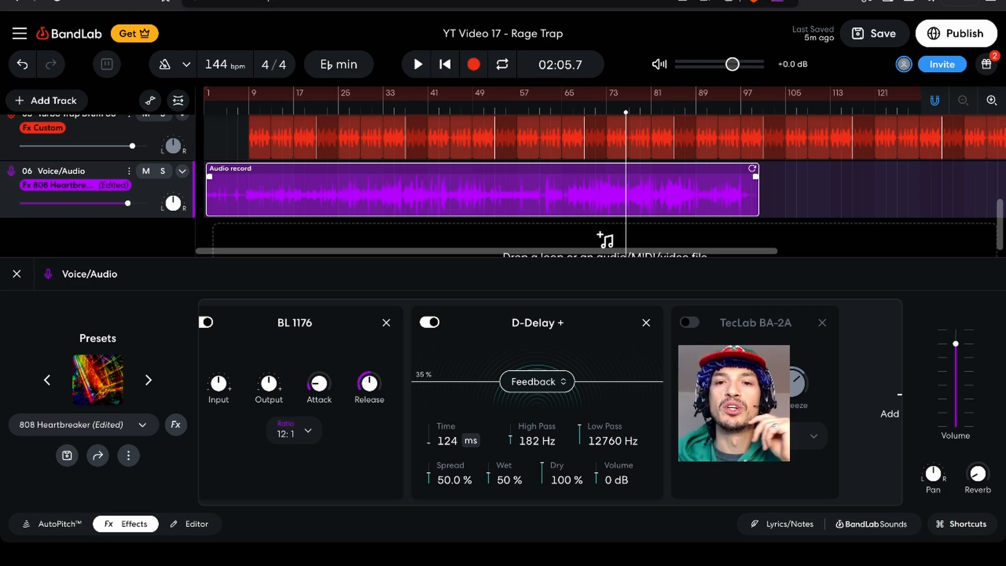
click(430, 1)
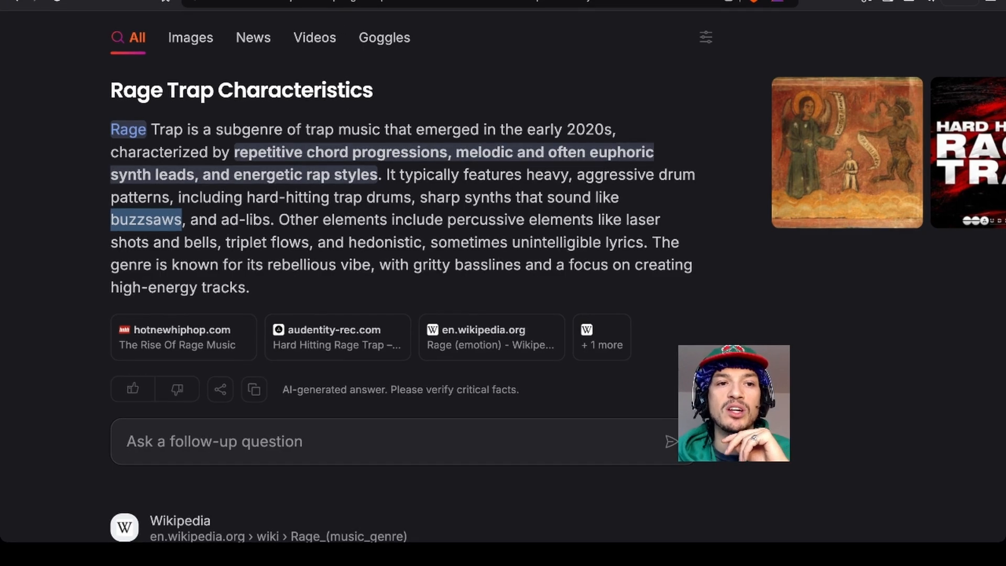
key(ctrl+Tab)
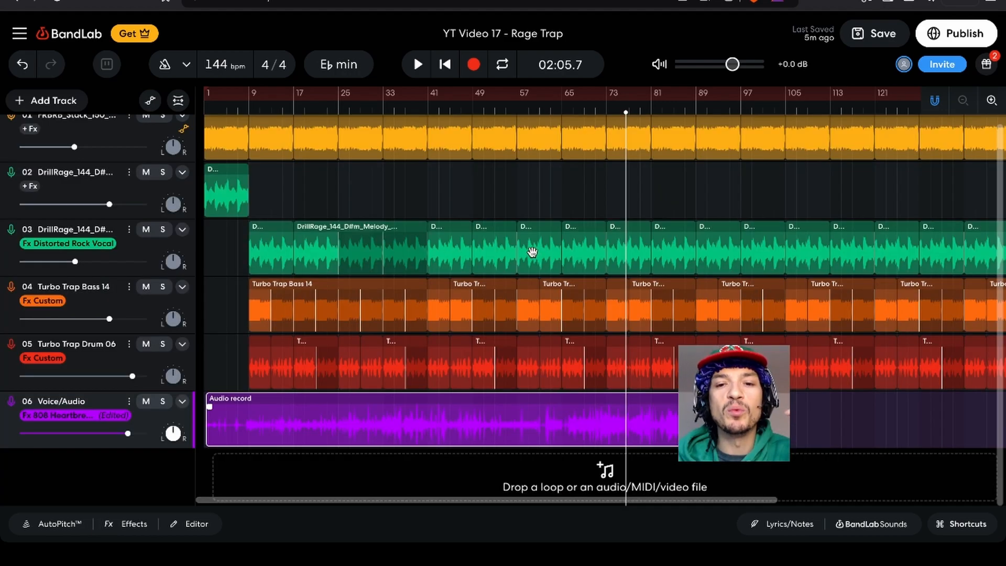
scroll(532, 252, up, 1)
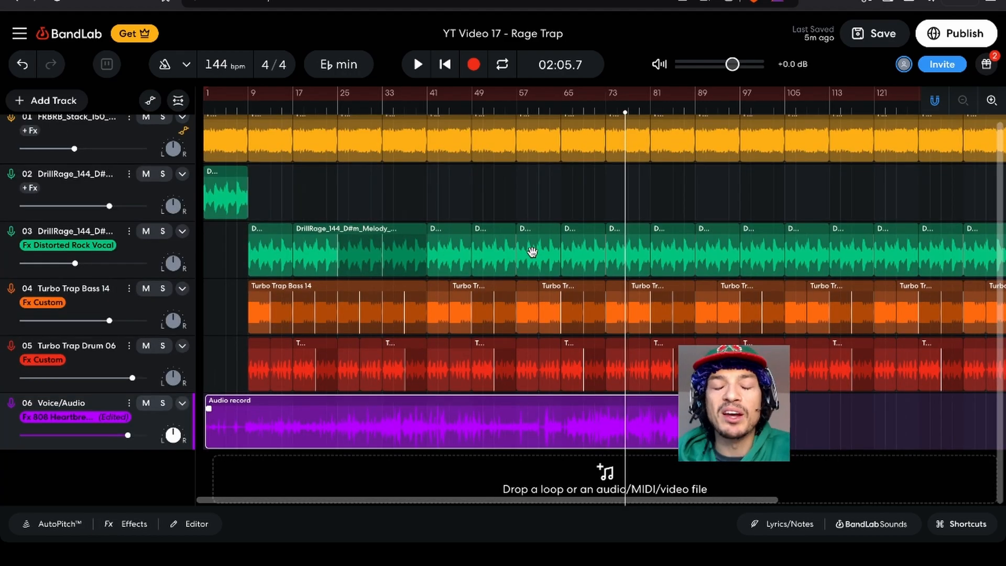
scroll(532, 252, up, 1)
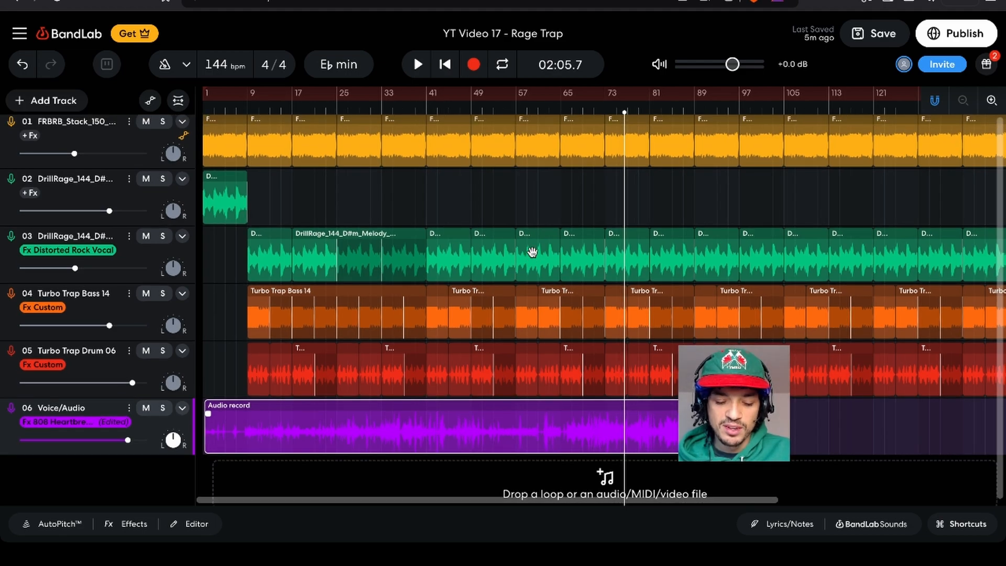
scroll(532, 252, right, 1)
scroll(532, 252, left, 1)
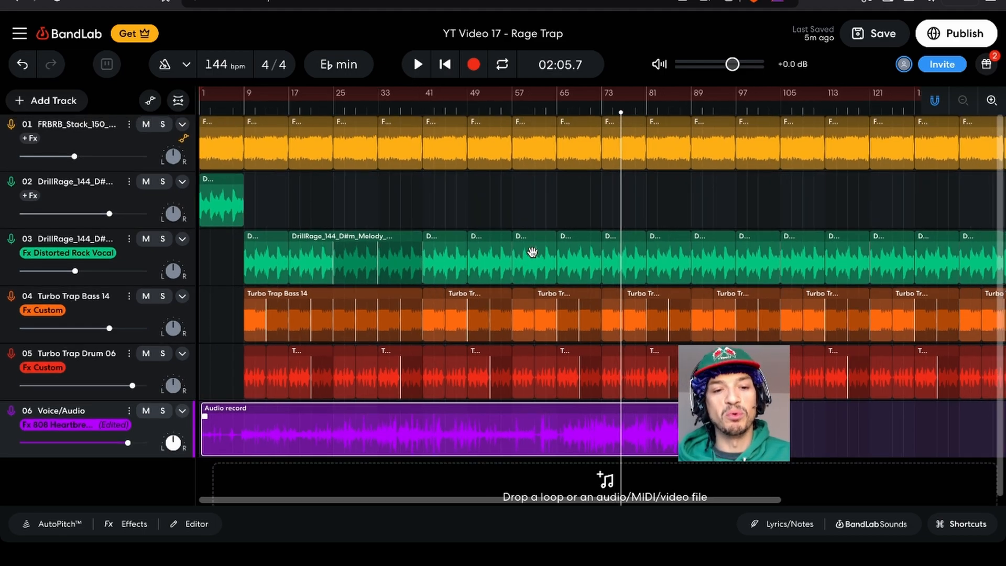